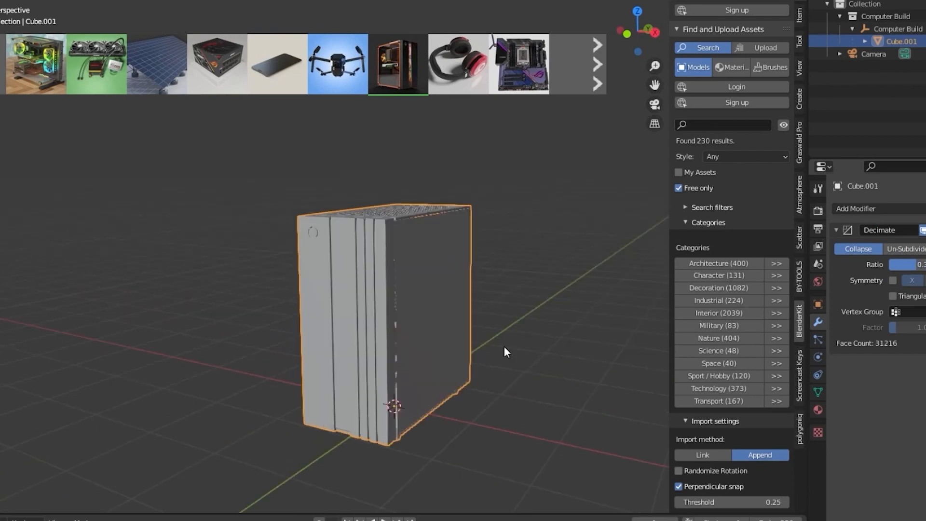
{"action": "scroll", "coordinate": [318, 251], "scroll_direction": "up", "scroll_amount": 6}
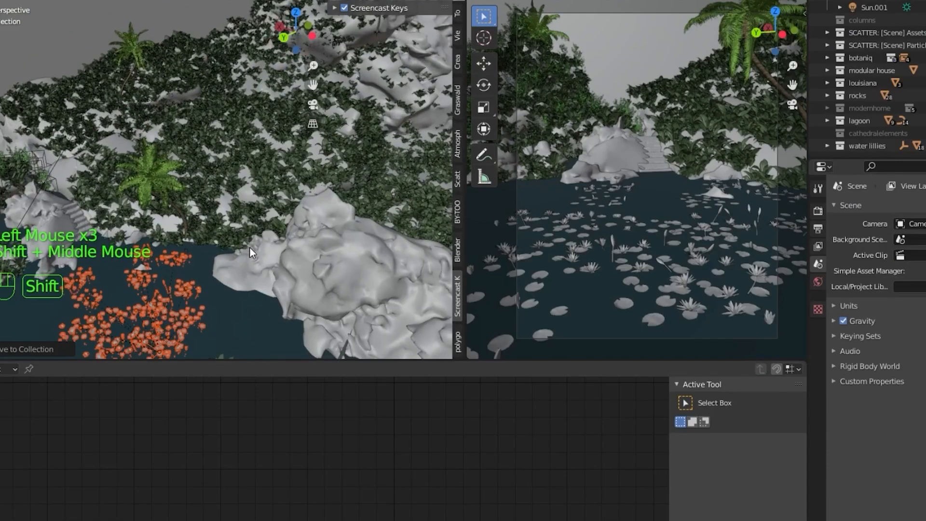
Select the foliage-covered rock hillside and look through the Scatter add-on's creation and particle settings for it.
{"action": "left_click", "coordinate": [250, 198]}
{"action": "left_click", "coordinate": [458, 190]}
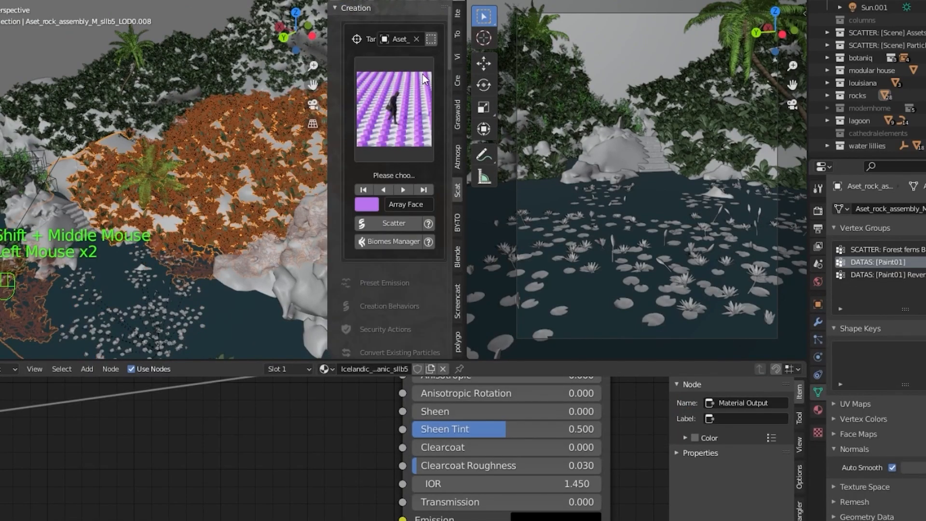
{"action": "scroll", "coordinate": [408, 120], "scroll_direction": "down", "scroll_amount": 7}
{"action": "scroll", "coordinate": [402, 167], "scroll_direction": "up", "scroll_amount": 1}
{"action": "scroll", "coordinate": [401, 176], "scroll_direction": "down", "scroll_amount": 4}
{"action": "scroll", "coordinate": [401, 184], "scroll_direction": "down", "scroll_amount": 4}
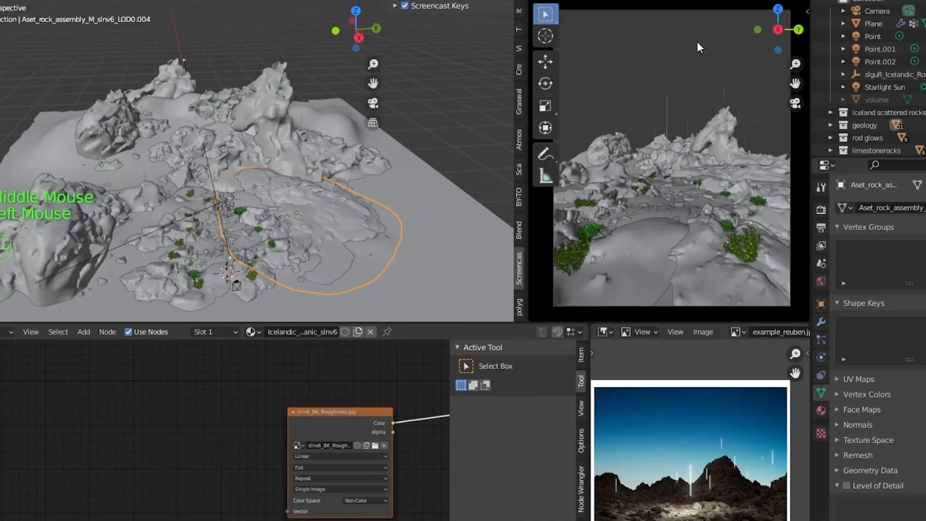
Try a full duplicate of the selected rock slab, toggle its edit mode and delete the copy.
{"action": "middle_click_drag", "start_coordinate": [203, 193], "coordinate": [217, 203]}
{"action": "key", "text": "shift+d"}
{"action": "left_click", "coordinate": [406, 216]}
{"action": "key", "text": "Tab"}
{"action": "key", "text": "Tab"}
{"action": "key", "text": "x"}
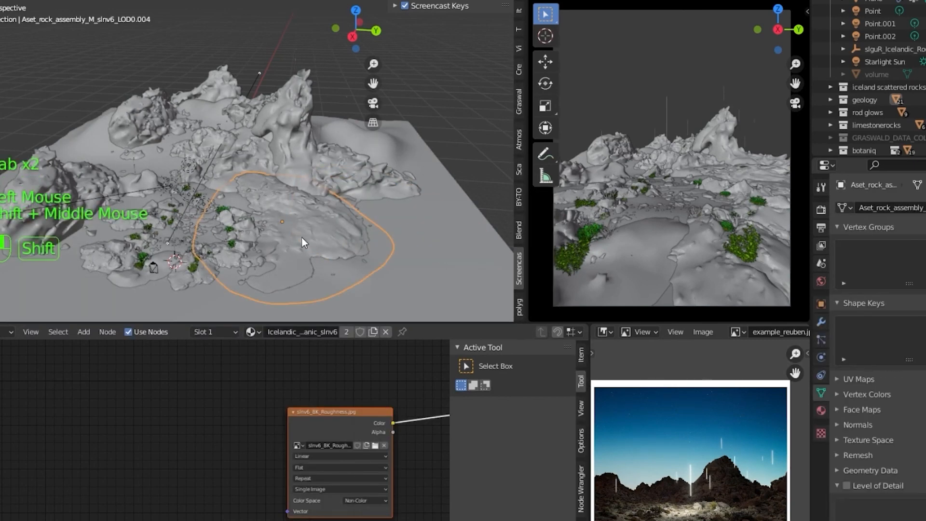
Place a linked duplicate of the rock slab elsewhere on the terrain, rotating, scaling and shifting it horizontally.
{"action": "middle_click_drag", "start_coordinate": [302, 236], "coordinate": [348, 239]}
{"action": "key", "text": "alt+d"}
{"action": "left_click", "coordinate": [178, 141]}
{"action": "key", "text": "r"}
{"action": "key", "text": "shift+z"}
{"action": "left_click", "coordinate": [279, 120]}
{"action": "key", "text": "s"}
{"action": "left_click", "coordinate": [317, 91]}
{"action": "key", "text": "g"}
{"action": "key", "text": "shift+z"}
{"action": "left_click", "coordinate": [331, 92]}
Place another linked duplicate of the rock slab on the terrain and start one more.
{"action": "key", "text": "alt+d"}
{"action": "left_click", "coordinate": [433, 166]}
{"action": "key", "text": "alt+d"}
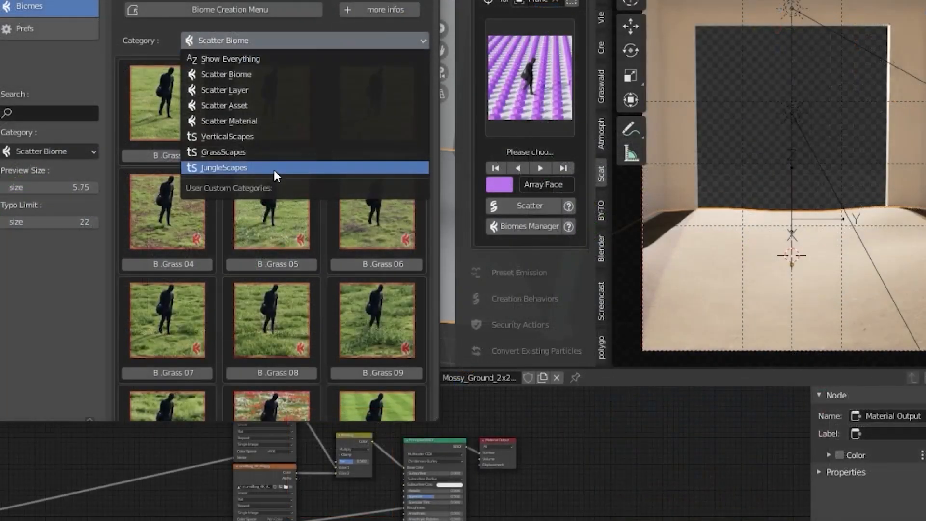
Switch the biome category to JungleScapes and browse its tree and plant presets.
{"action": "left_click", "coordinate": [273, 168]}
{"action": "scroll", "coordinate": [298, 167], "scroll_direction": "down", "scroll_amount": 2}
{"action": "scroll", "coordinate": [297, 167], "scroll_direction": "down", "scroll_amount": 5}
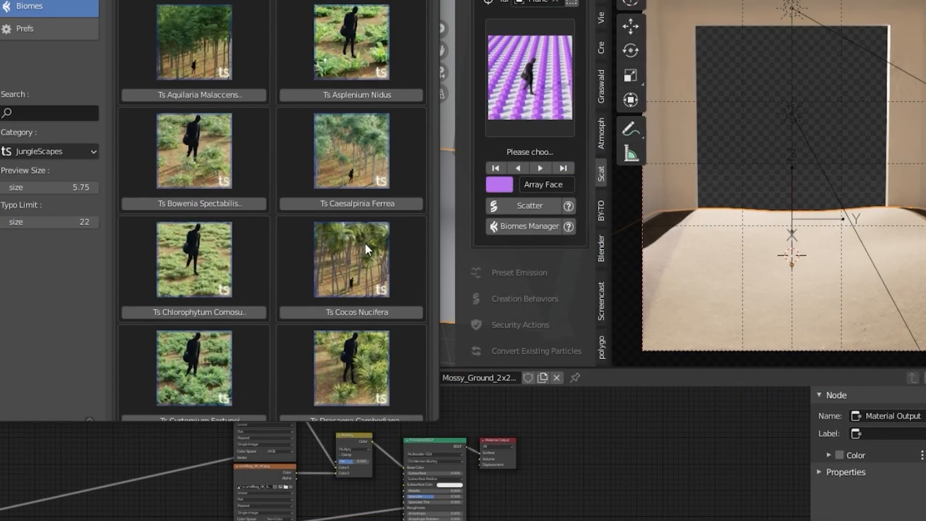
{"action": "scroll", "coordinate": [239, 223], "scroll_direction": "down", "scroll_amount": 10}
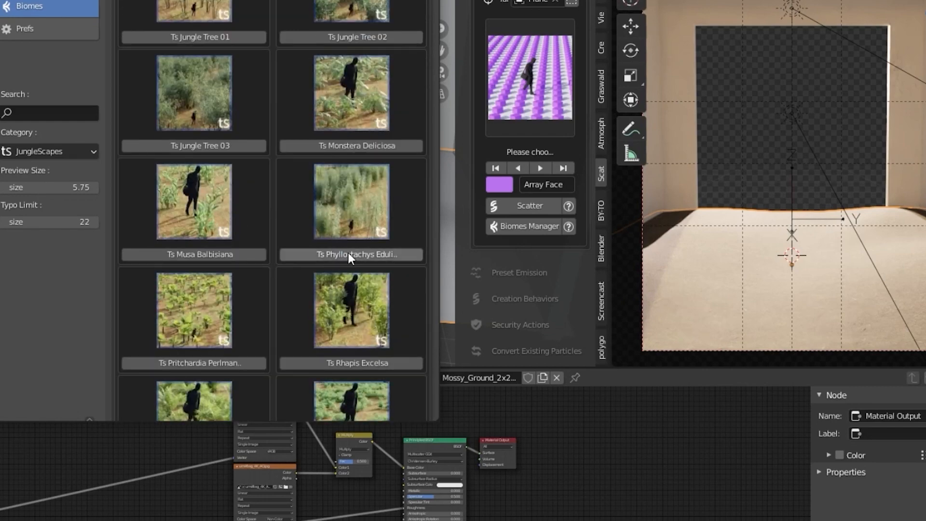
{"action": "left_click", "coordinate": [338, 252]}
{"action": "scroll", "coordinate": [471, 172], "scroll_direction": "down", "scroll_amount": 10}
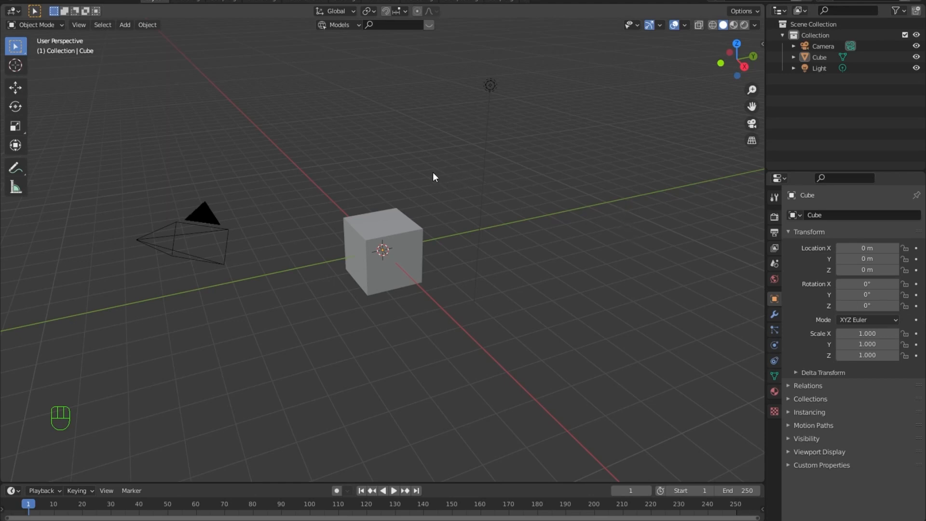
Find the A.N.T.Landscape add-on in the preferences, check its details and leave the preferences.
{"action": "left_click", "coordinate": [45, 2]}
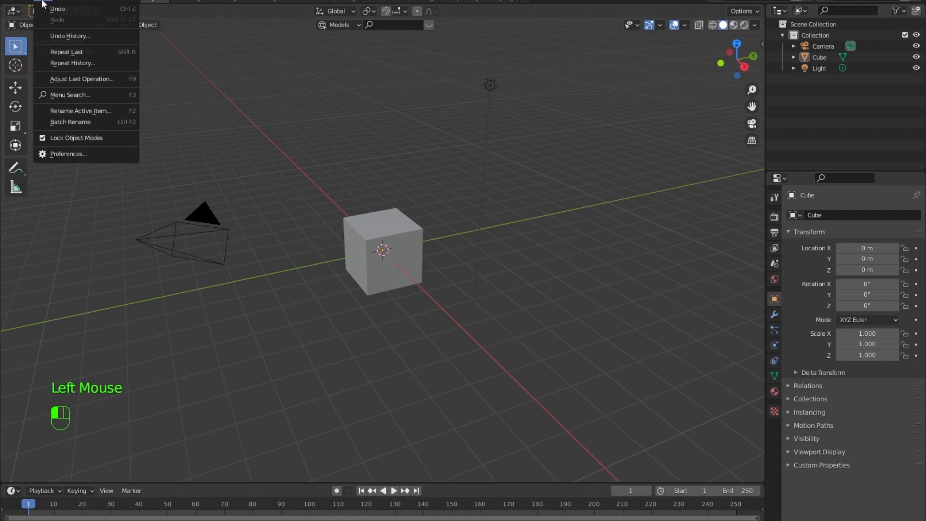
{"action": "left_click", "coordinate": [101, 151]}
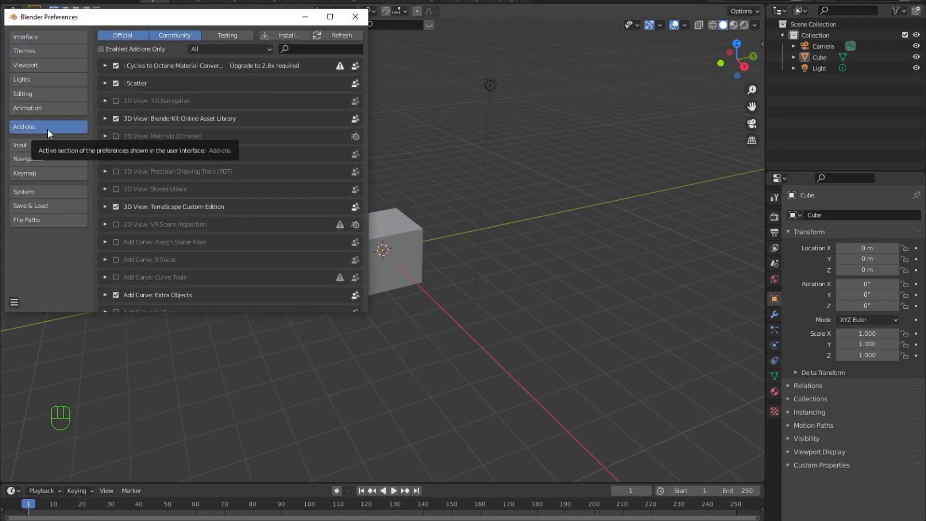
{"action": "left_click", "coordinate": [297, 49]}
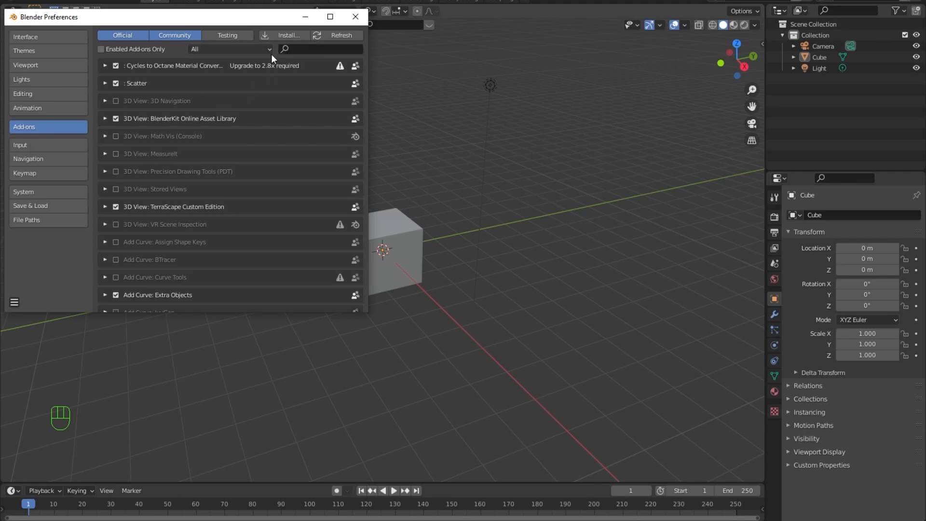
{"action": "scroll", "coordinate": [228, 138], "scroll_direction": "down", "scroll_amount": 4}
{"action": "scroll", "coordinate": [176, 150], "scroll_direction": "down", "scroll_amount": 8}
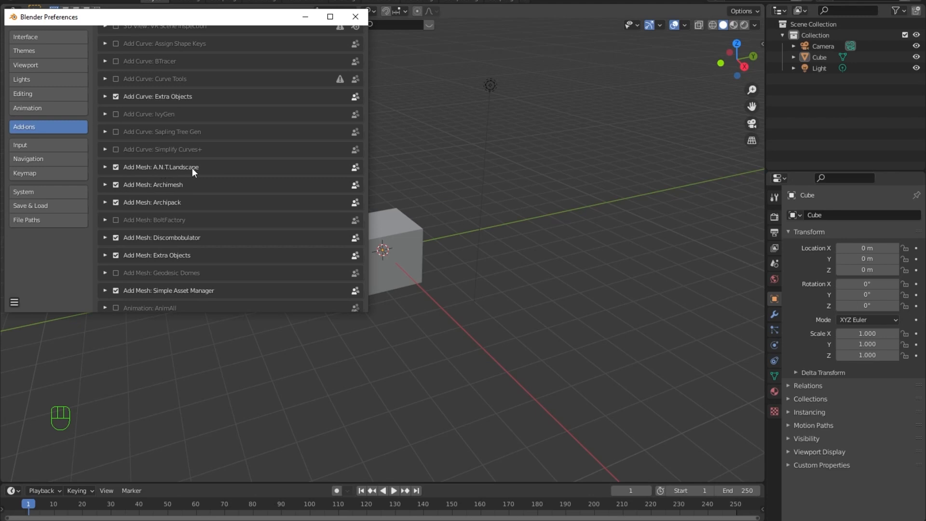
{"action": "left_click", "coordinate": [104, 167]}
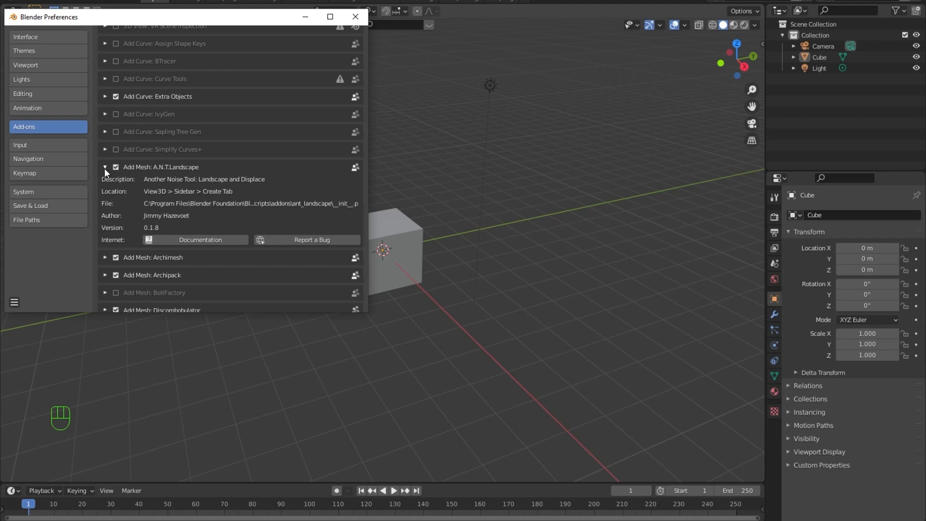
{"action": "left_click", "coordinate": [104, 168]}
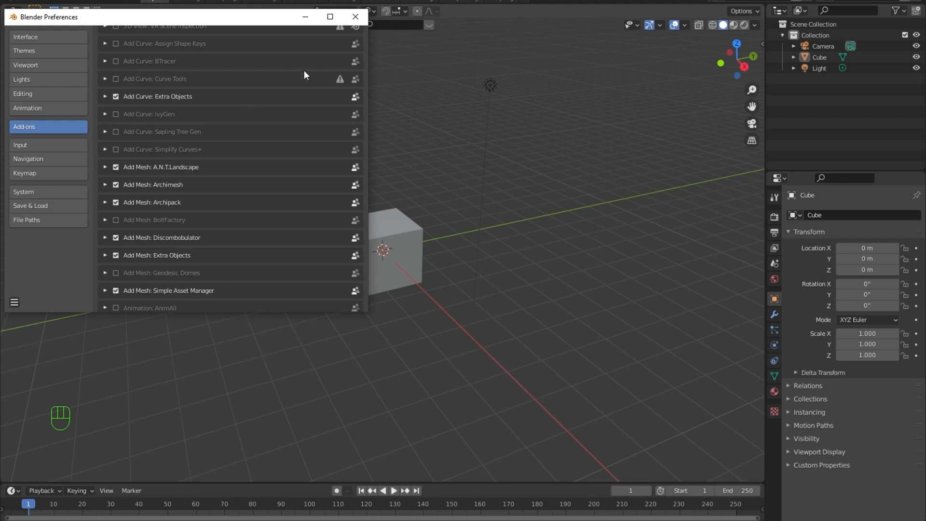
{"action": "left_click", "coordinate": [357, 17]}
Delete the default cube and light, keeping only the camera in the scene.
{"action": "left_click_drag", "start_coordinate": [510, 68], "coordinate": [336, 293]}
{"action": "key", "text": "x"}
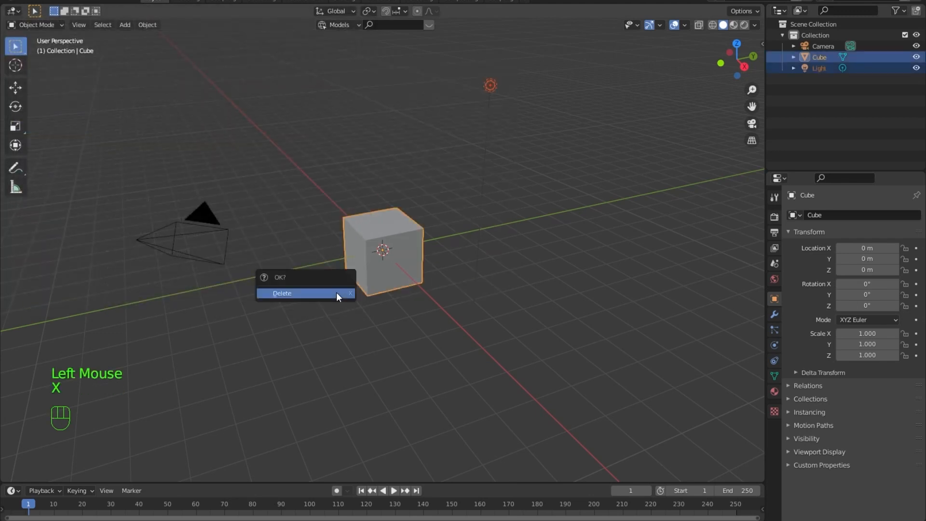
{"action": "left_click", "coordinate": [337, 292]}
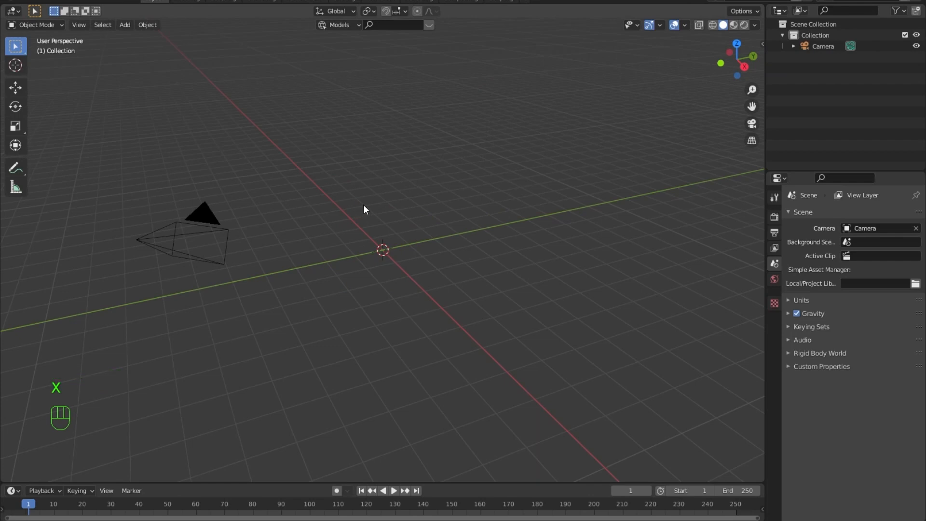
Add a Landscape mesh at the origin and expand its Another Noise Tool settings.
{"action": "middle_click_drag", "start_coordinate": [366, 212], "coordinate": [335, 215]}
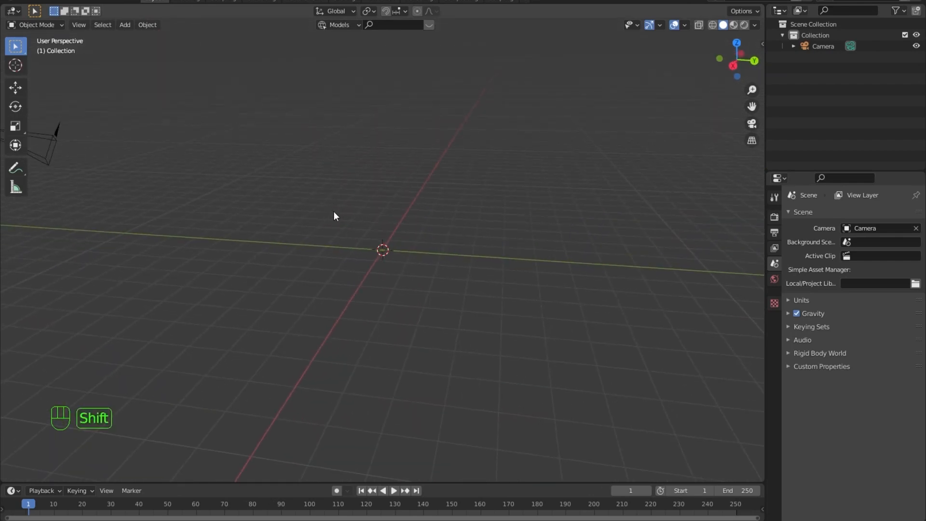
{"action": "key", "text": "shift+a"}
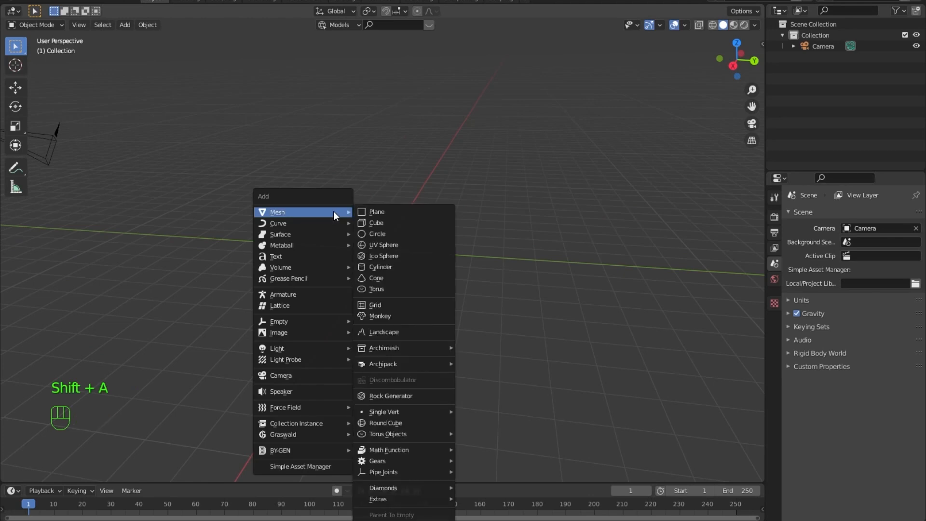
{"action": "left_click", "coordinate": [388, 336]}
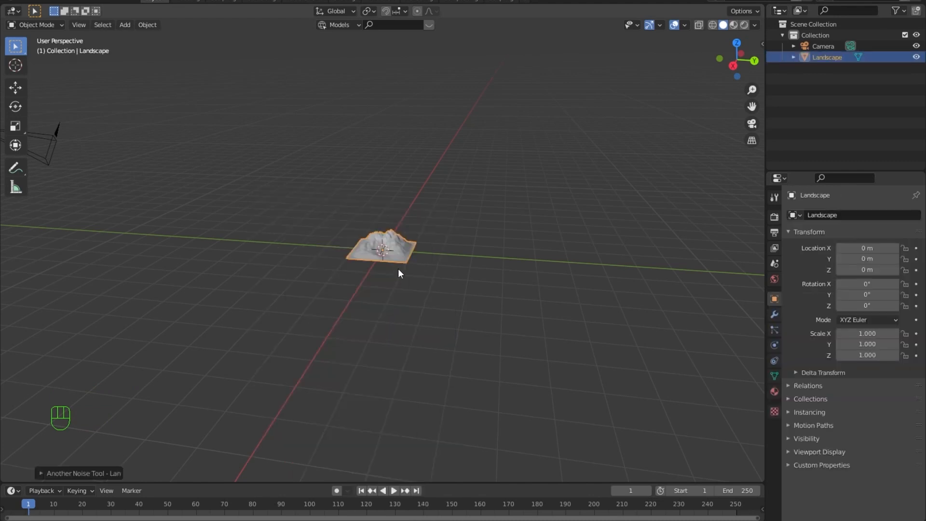
{"action": "scroll", "coordinate": [398, 273], "scroll_direction": "up", "scroll_amount": 9}
{"action": "middle_click_drag", "start_coordinate": [397, 299], "coordinate": [441, 293]}
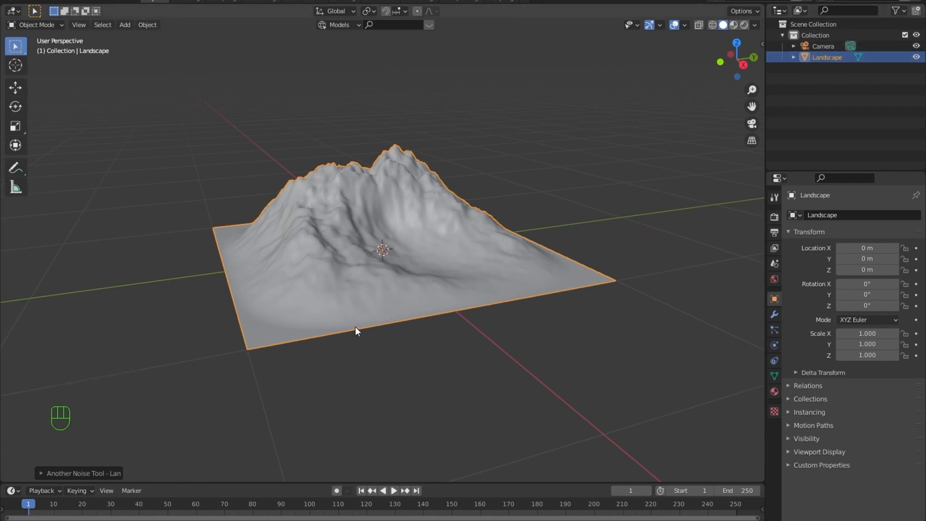
{"action": "left_click", "coordinate": [41, 474]}
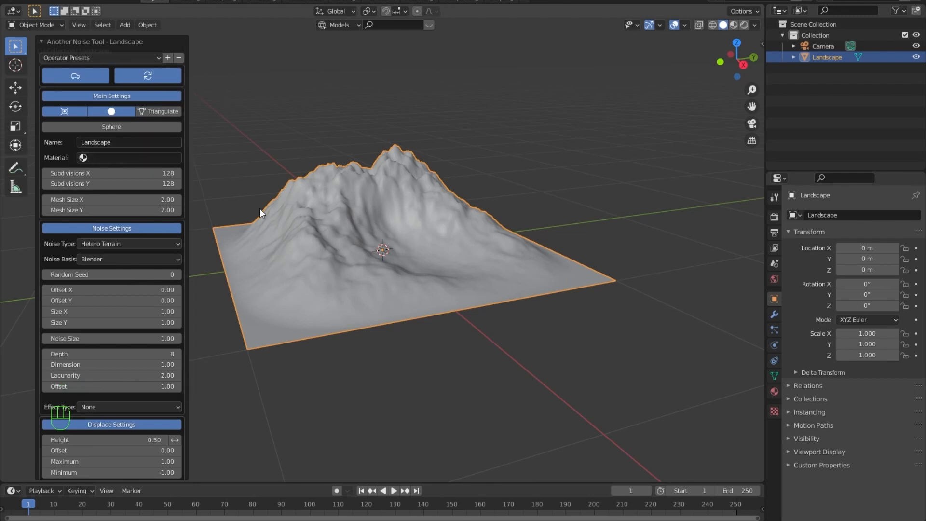
{"action": "middle_click_drag", "start_coordinate": [332, 256], "coordinate": [365, 248], "text": "shift"}
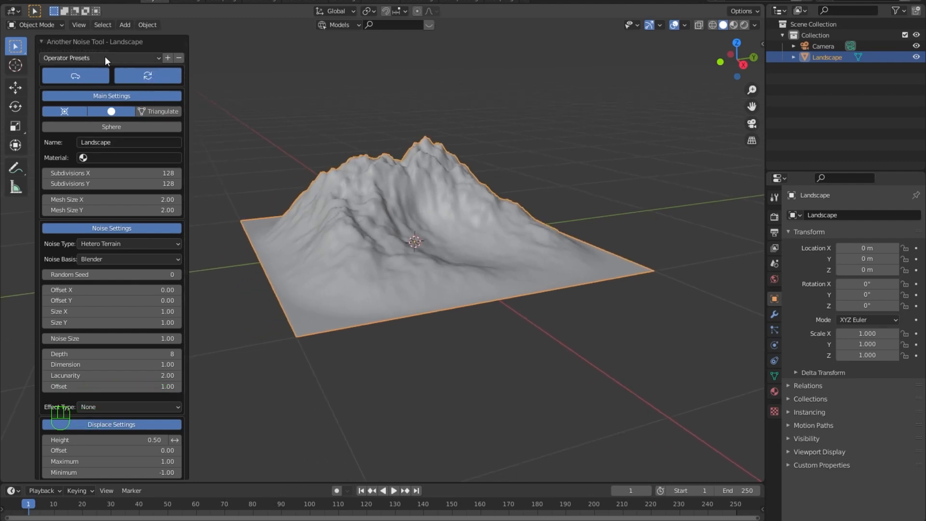
Try a canyon operator preset on the landscape and inspect the terrain shape.
{"action": "left_click", "coordinate": [157, 58]}
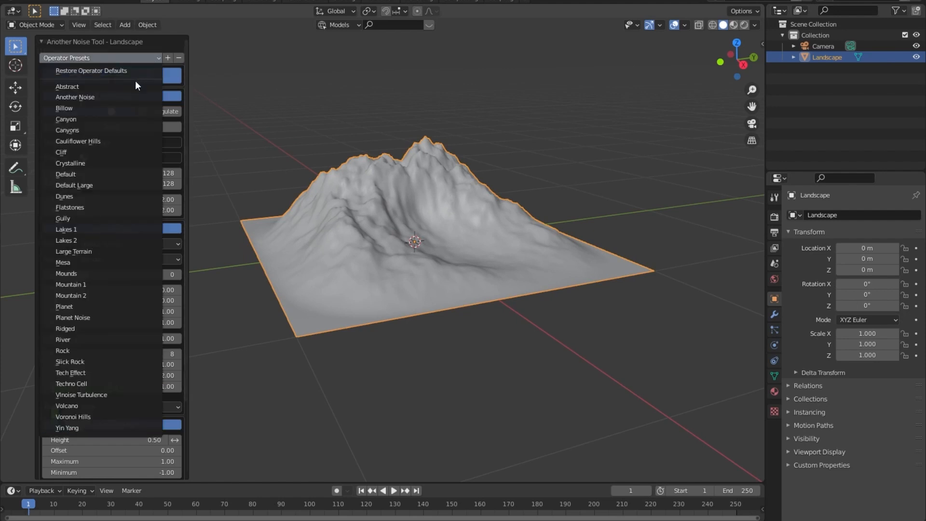
{"action": "left_click", "coordinate": [116, 125]}
{"action": "middle_click_drag", "start_coordinate": [368, 250], "coordinate": [425, 309]}
{"action": "scroll", "coordinate": [455, 270], "scroll_direction": "up", "scroll_amount": 4}
Try the Cliff operator preset on the landscape and inspect the terrain shape.
{"action": "left_click", "coordinate": [121, 57]}
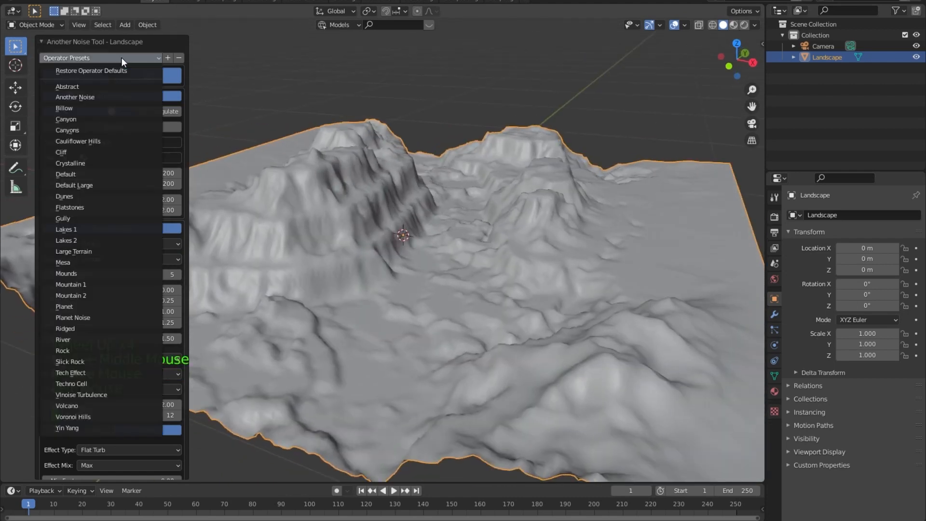
{"action": "left_click", "coordinate": [109, 151]}
{"action": "scroll", "coordinate": [401, 186], "scroll_direction": "down", "scroll_amount": 6}
{"action": "middle_click_drag", "start_coordinate": [409, 186], "coordinate": [381, 198]}
{"action": "scroll", "coordinate": [381, 197], "scroll_direction": "up", "scroll_amount": 3}
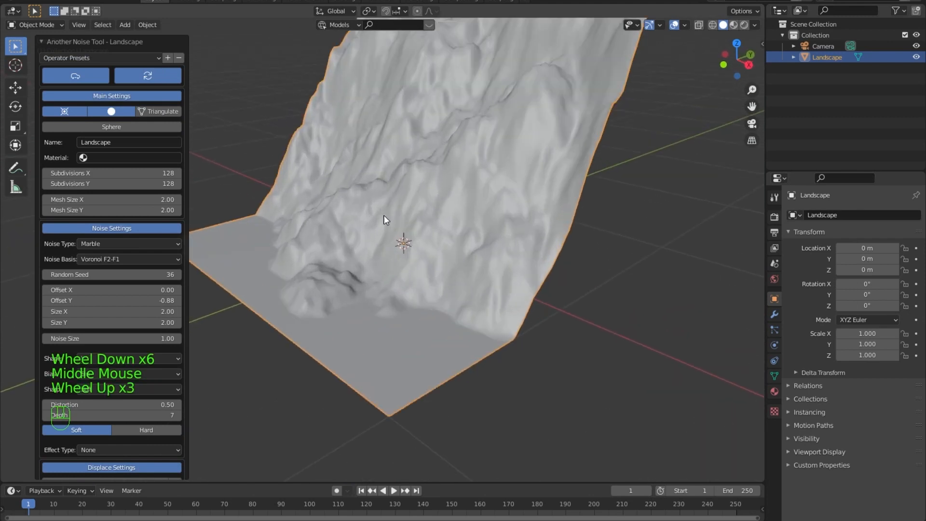
Apply the Dunes operator preset to the landscape and inspect it from several distances.
{"action": "left_click", "coordinate": [116, 58]}
{"action": "left_click", "coordinate": [102, 196]}
{"action": "middle_click_drag", "start_coordinate": [378, 241], "coordinate": [413, 271]}
{"action": "scroll", "coordinate": [436, 267], "scroll_direction": "up", "scroll_amount": 2}
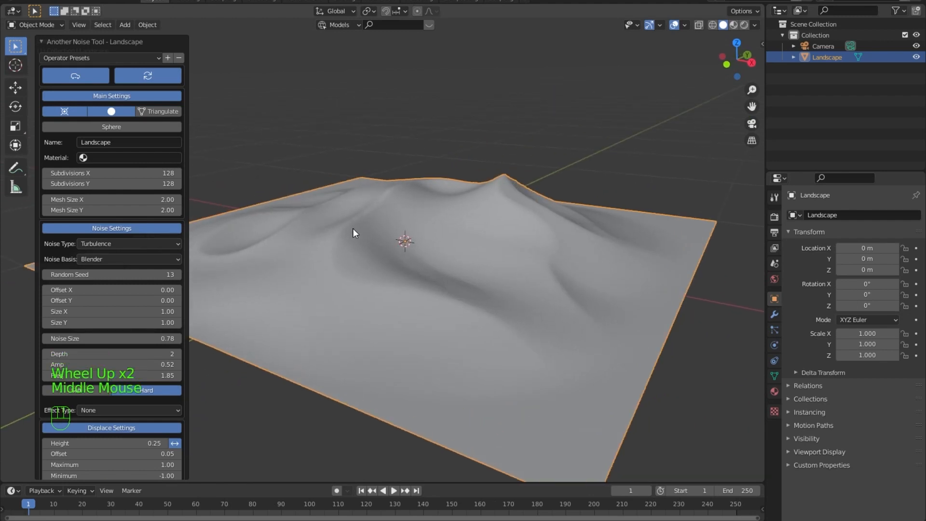
{"action": "scroll", "coordinate": [354, 236], "scroll_direction": "down", "scroll_amount": 2}
{"action": "scroll", "coordinate": [355, 237], "scroll_direction": "down", "scroll_amount": 2}
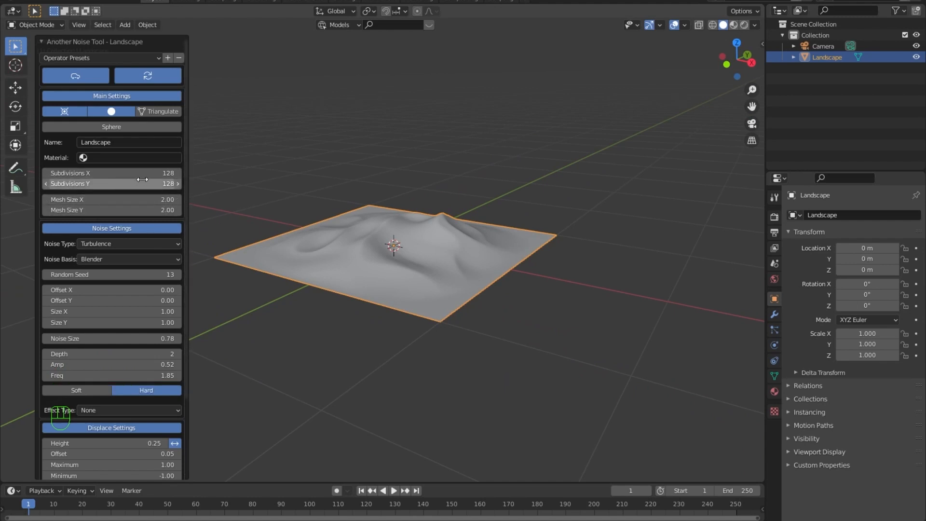
{"action": "scroll", "coordinate": [338, 273], "scroll_direction": "up", "scroll_amount": 2}
{"action": "middle_click_drag", "start_coordinate": [338, 273], "coordinate": [318, 263]}
Leave the landscape's subdivision value unedited, view its mesh in edit mode and return to object mode.
{"action": "left_click", "coordinate": [135, 174]}
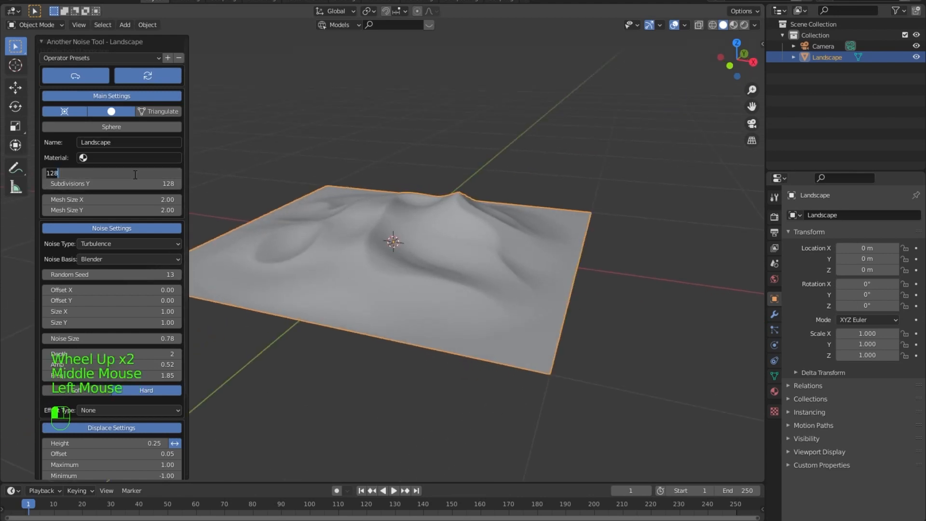
{"action": "left_click", "coordinate": [339, 221]}
{"action": "key", "text": "Tab"}
{"action": "middle_click_drag", "start_coordinate": [366, 230], "coordinate": [375, 291]}
{"action": "key", "text": "Tab"}
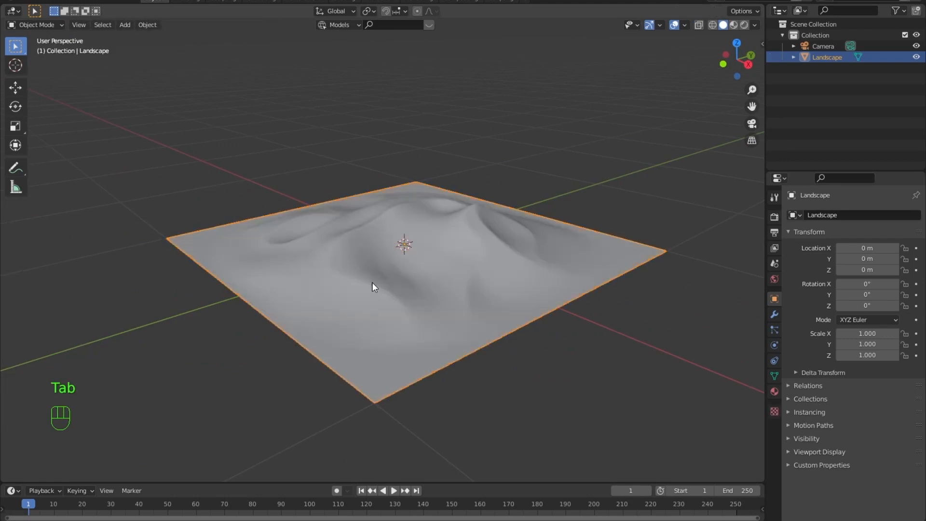
{"action": "left_click", "coordinate": [386, 260]}
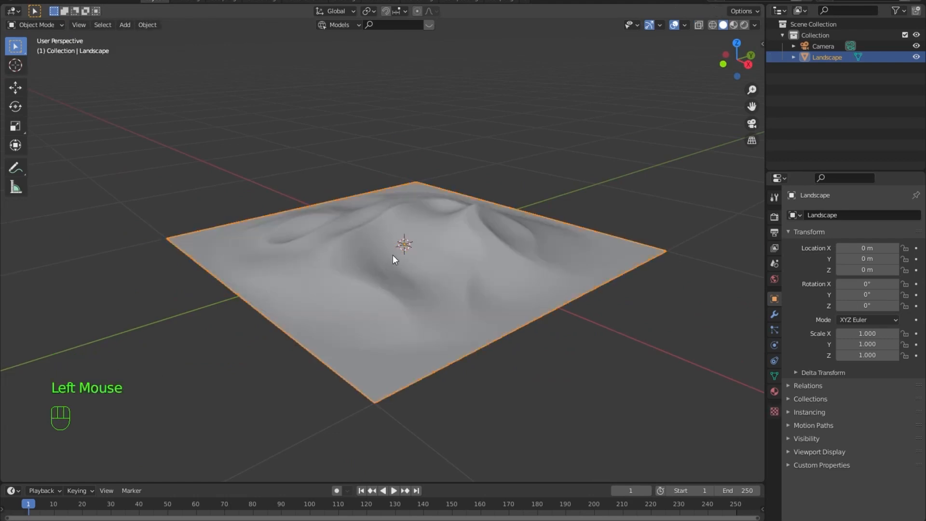
{"action": "left_click", "coordinate": [241, 311]}
{"action": "left_click", "coordinate": [325, 274]}
{"action": "middle_click_drag", "start_coordinate": [140, 327], "coordinate": [206, 290]}
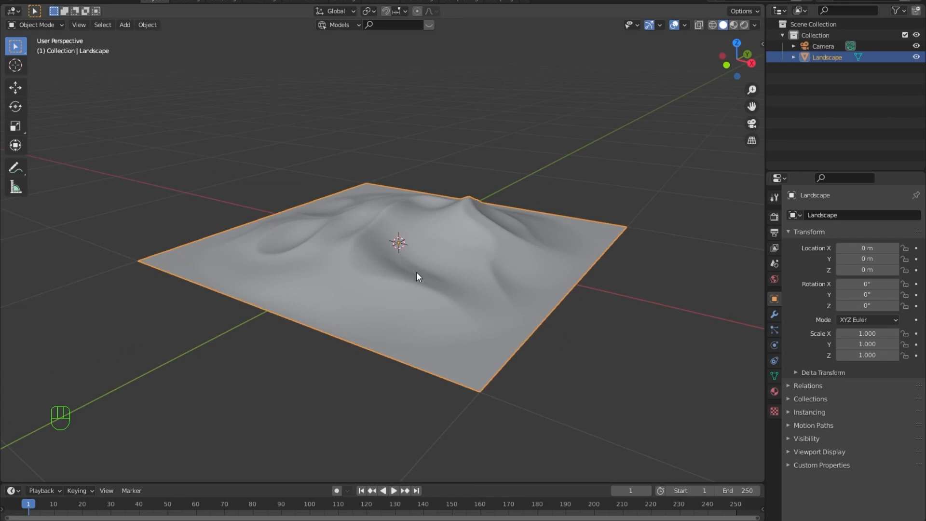
Delete the landscape and add a fresh Landscape mesh to regain its generation settings.
{"action": "key", "text": "x"}
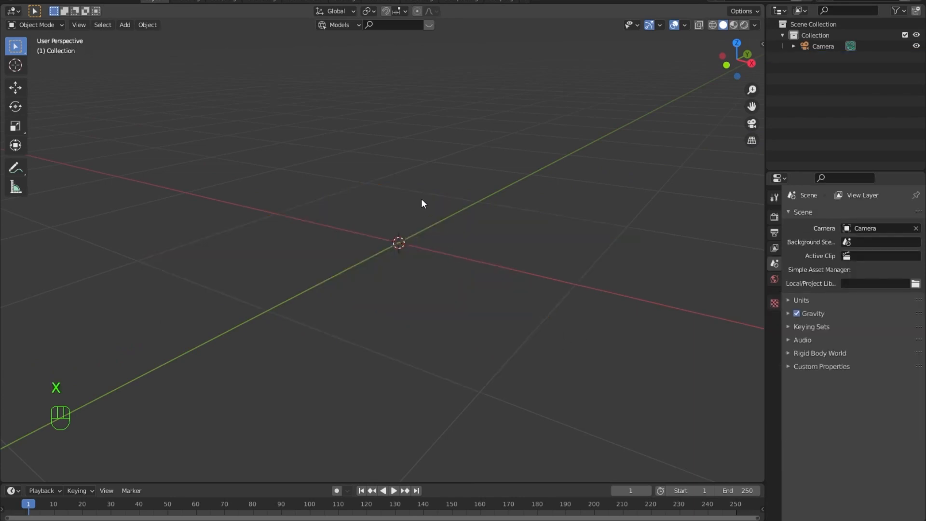
{"action": "key", "text": "shift+a"}
{"action": "mouse_move", "coordinate": [424, 198]}
{"action": "left_click", "coordinate": [486, 317]}
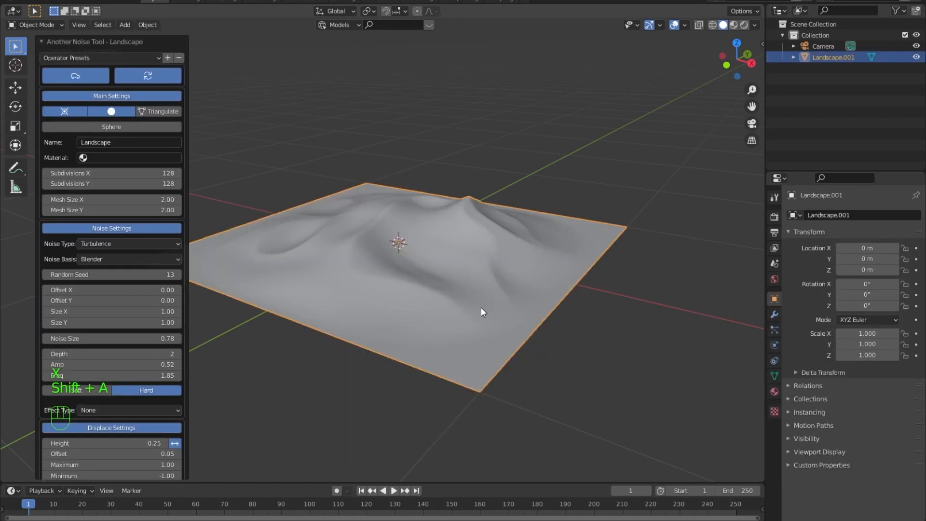
Set the landscape's Mesh Size X and Mesh Size Y to 5 and inspect the enlarged terrain.
{"action": "left_click", "coordinate": [119, 173]}
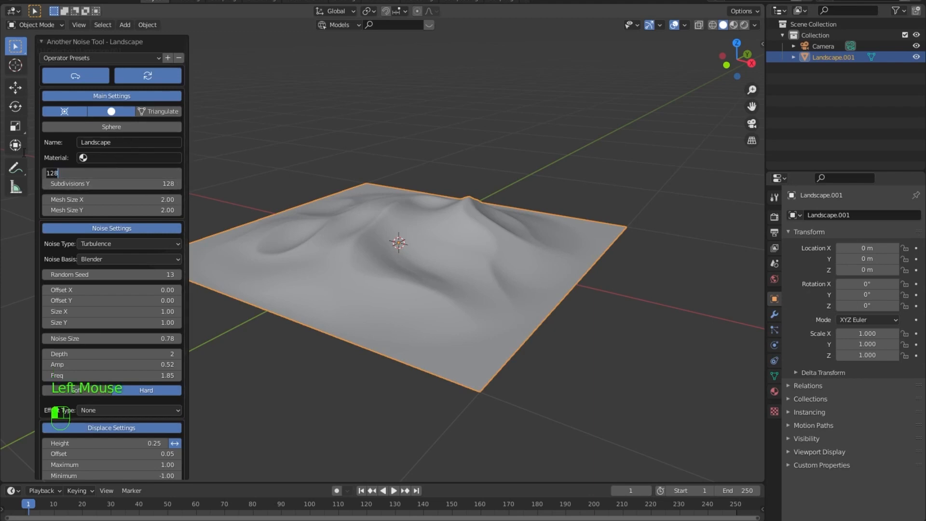
{"action": "left_click", "coordinate": [119, 200]}
{"action": "type", "text": "5"}
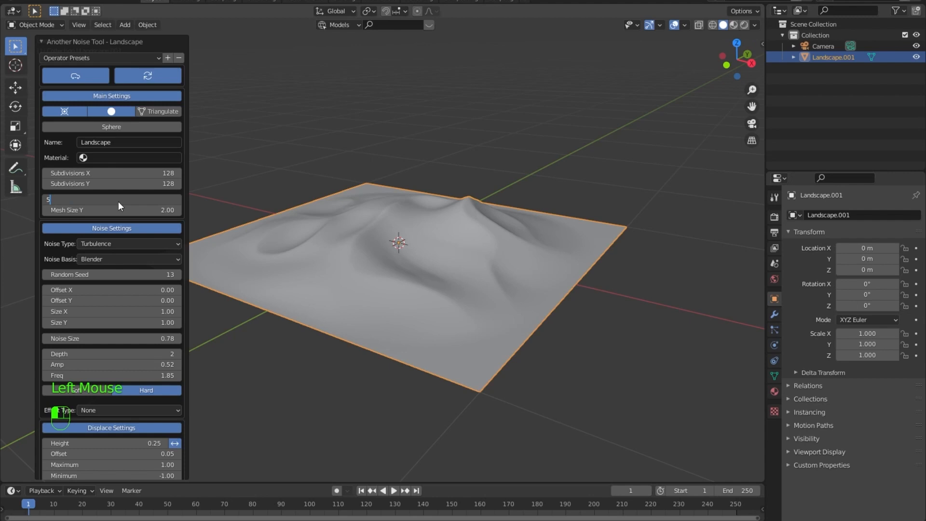
{"action": "key", "text": "Return"}
{"action": "left_click", "coordinate": [132, 211]}
{"action": "type", "text": "5"}
{"action": "key", "text": "Return"}
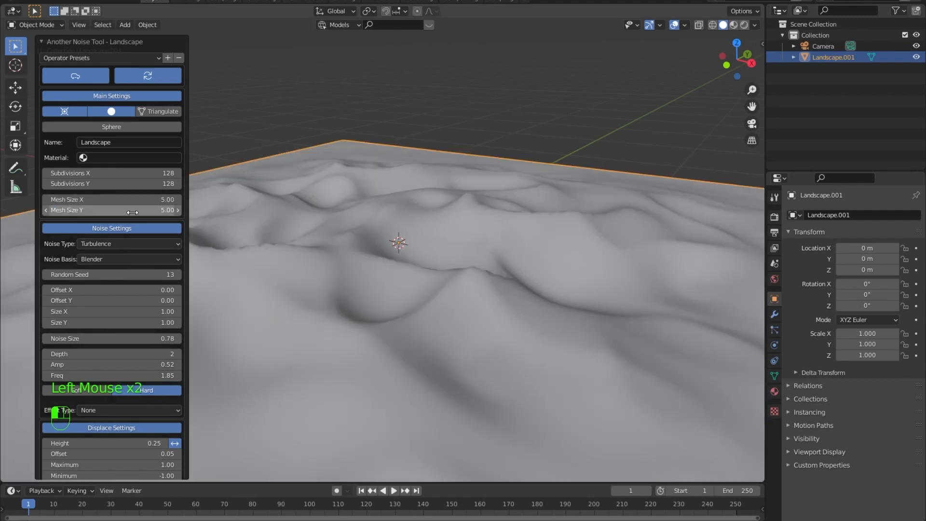
{"action": "scroll", "coordinate": [376, 213], "scroll_direction": "down", "scroll_amount": 5}
{"action": "mouse_move", "coordinate": [403, 227]}
{"action": "middle_mouse_down"}
{"action": "mouse_move", "coordinate": [415, 249]}
{"action": "mouse_move", "coordinate": [397, 248]}
{"action": "mouse_move", "coordinate": [407, 243]}
{"action": "middle_mouse_up"}
{"action": "scroll", "coordinate": [407, 243], "scroll_direction": "up", "scroll_amount": 1}
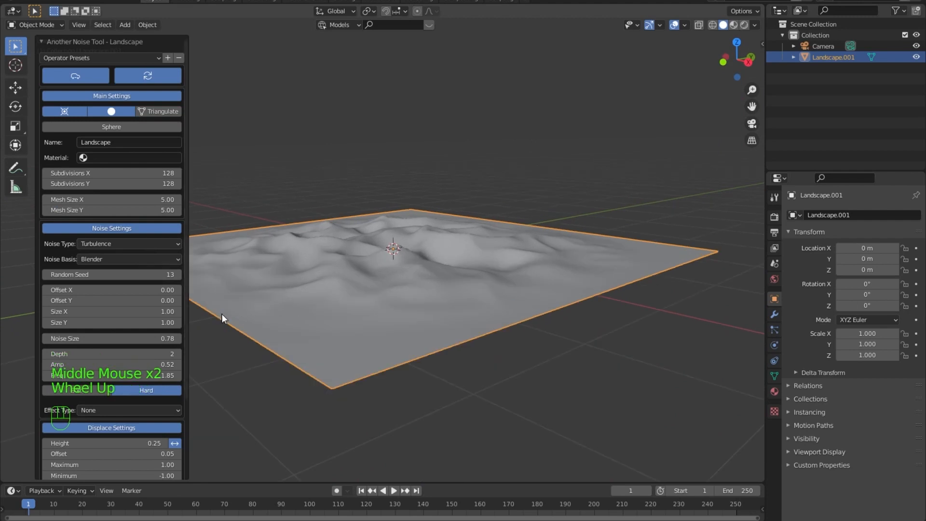
Raise the landscape's Random Seed step by step to 19.
{"action": "left_click", "coordinate": [178, 275]}
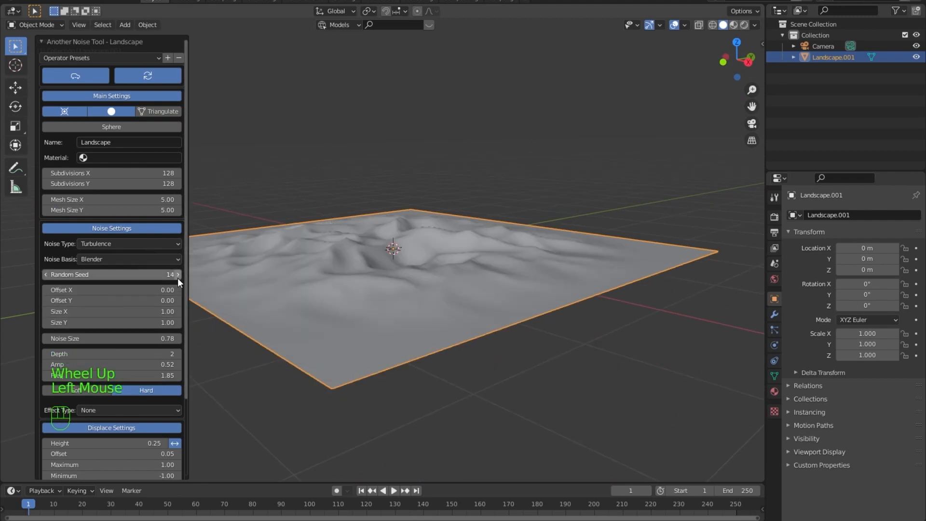
{"action": "left_click", "coordinate": [178, 275]}
{"action": "left_click", "coordinate": [178, 275]}
{"action": "left_click", "coordinate": [178, 275]}
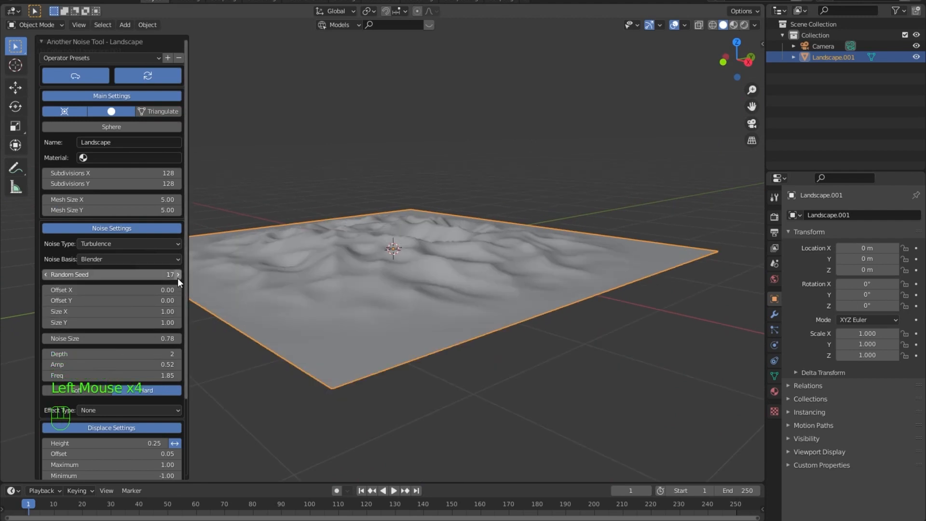
{"action": "left_click", "coordinate": [178, 279]}
{"action": "left_click", "coordinate": [178, 279]}
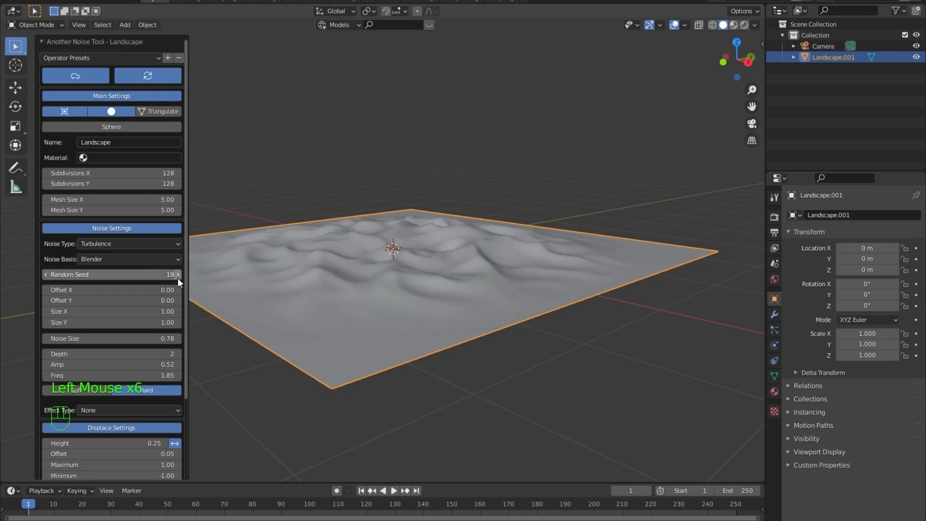
Try the Voronoi F1 and Voronoi F3 noise bases on the landscape and restore the Blender basis.
{"action": "left_click", "coordinate": [176, 260]}
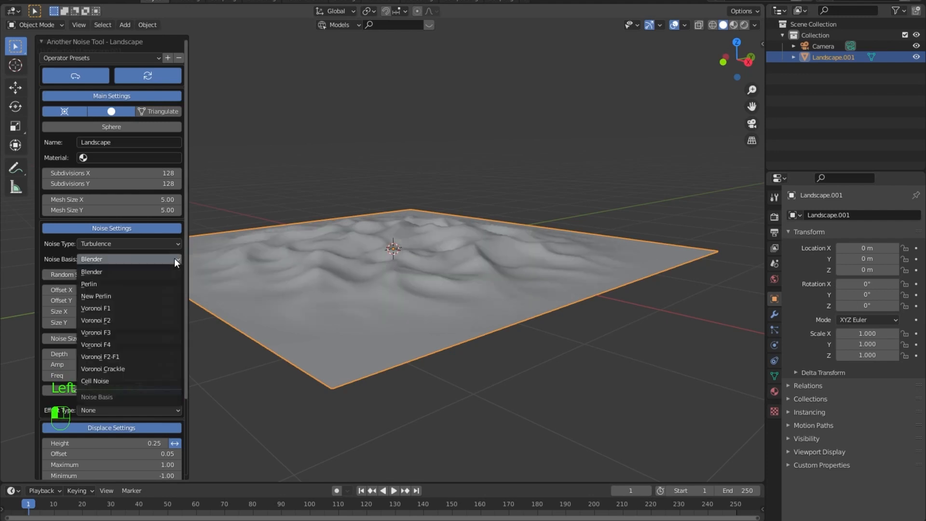
{"action": "left_click", "coordinate": [114, 307]}
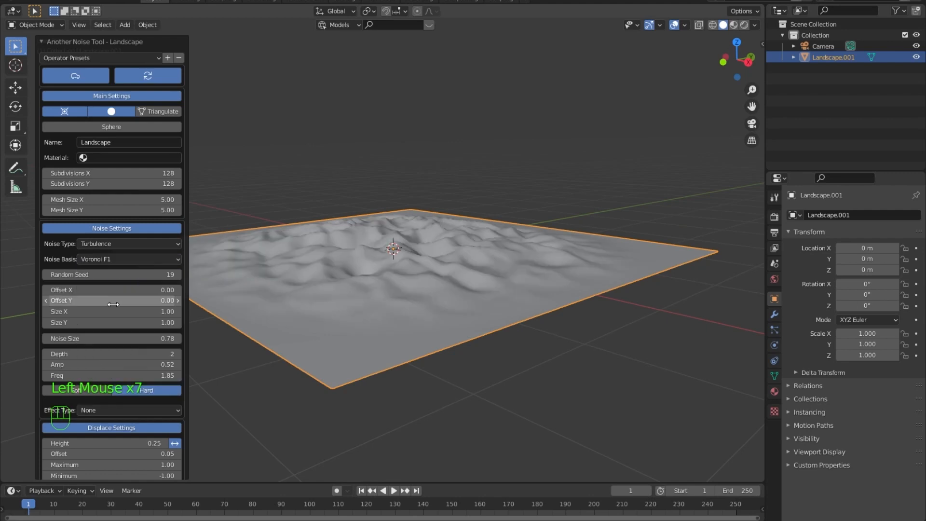
{"action": "left_click", "coordinate": [123, 259]}
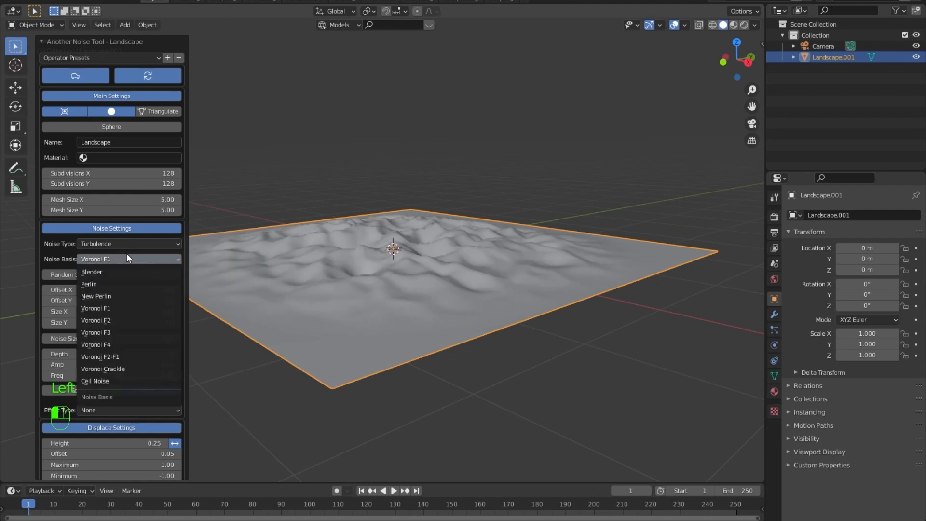
{"action": "left_click", "coordinate": [124, 332]}
{"action": "left_click", "coordinate": [134, 261]}
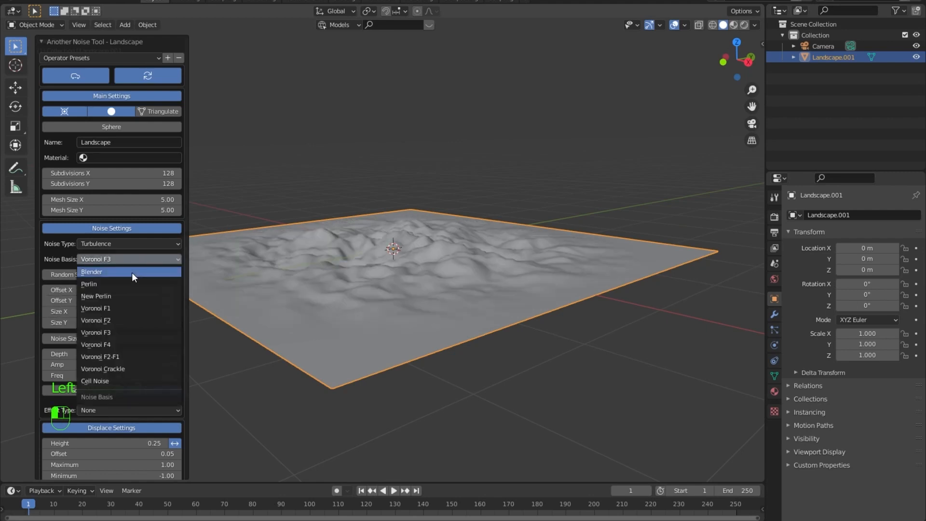
{"action": "left_click", "coordinate": [135, 269]}
Try the Hetero Terrain noise type on the landscape, followed by another noise type.
{"action": "left_click", "coordinate": [141, 246]}
{"action": "left_click", "coordinate": [134, 296]}
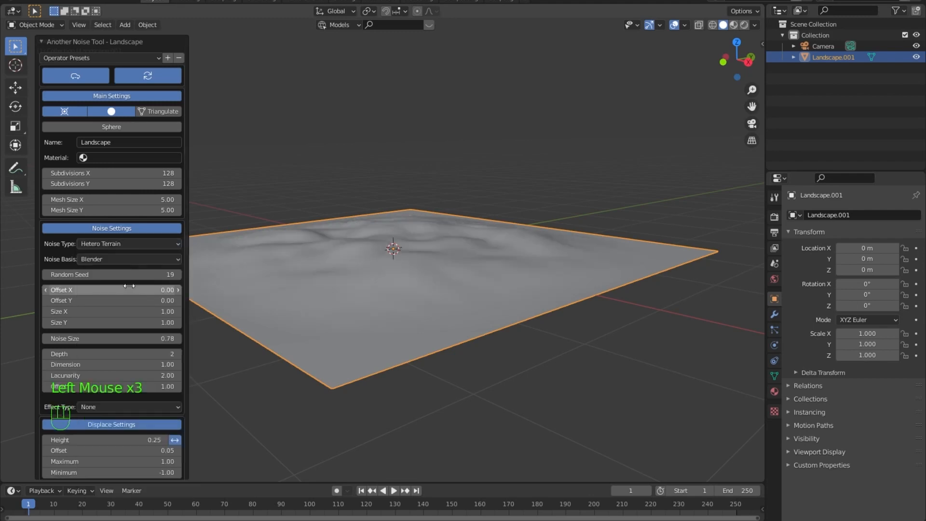
{"action": "left_click", "coordinate": [134, 247]}
{"action": "left_click", "coordinate": [129, 336]}
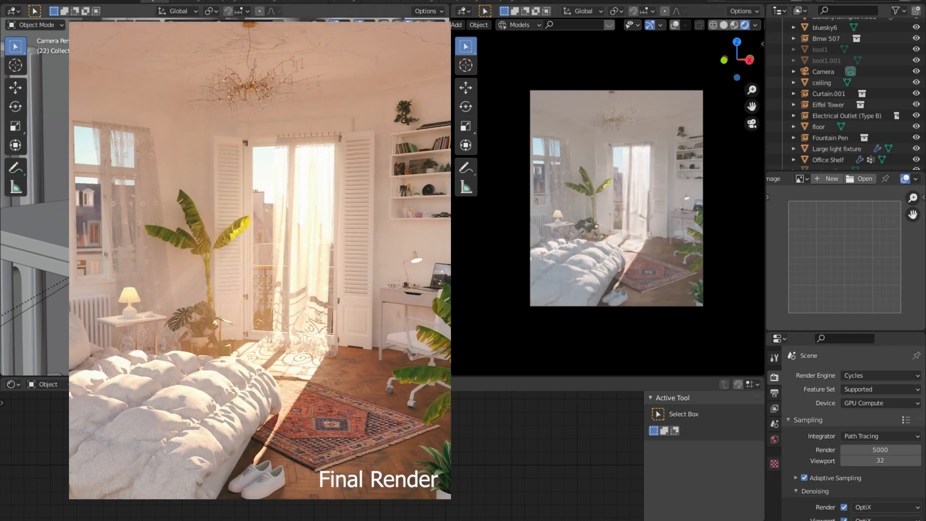
Examine the bedroom scene through the camera, from the bed and plants to the shelf ornaments, and frame the whole room.
{"action": "scroll", "coordinate": [225, 197], "scroll_direction": "down", "scroll_amount": 5}
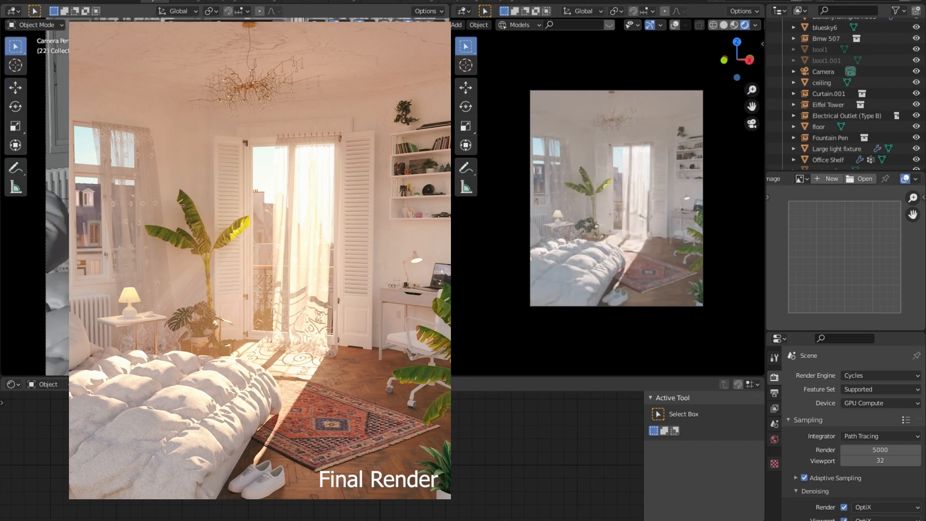
{"action": "scroll", "coordinate": [225, 197], "scroll_direction": "up", "scroll_amount": 4}
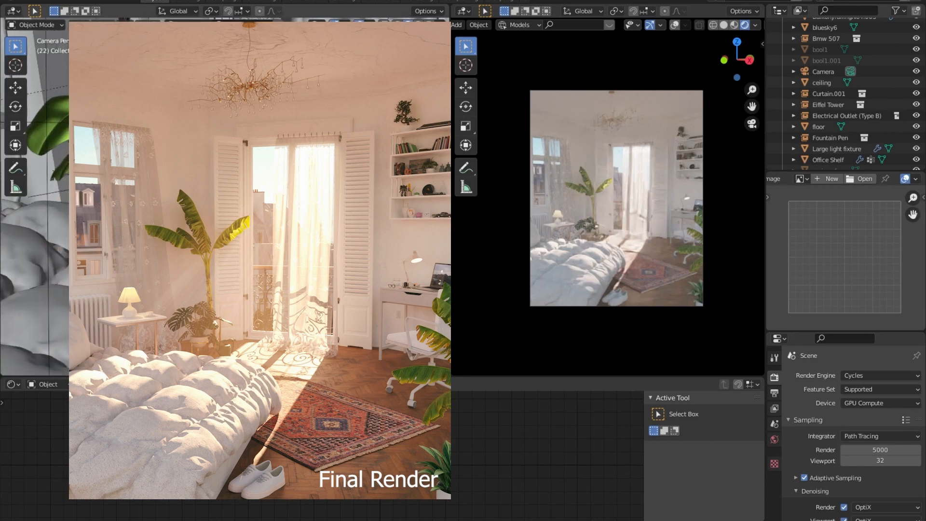
{"action": "scroll", "coordinate": [225, 198], "scroll_direction": "down", "scroll_amount": 2}
{"action": "scroll", "coordinate": [225, 198], "scroll_direction": "down", "scroll_amount": 4}
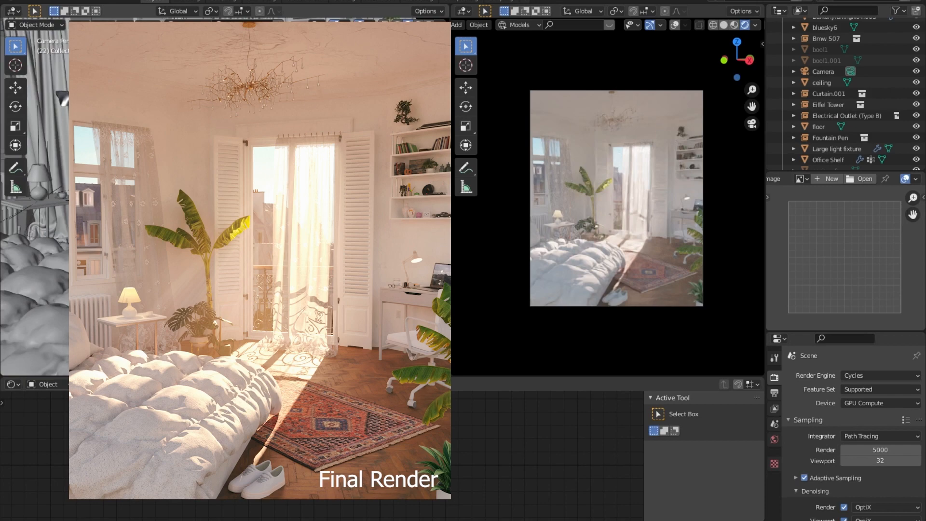
{"action": "scroll", "coordinate": [225, 198], "scroll_direction": "up", "scroll_amount": 6}
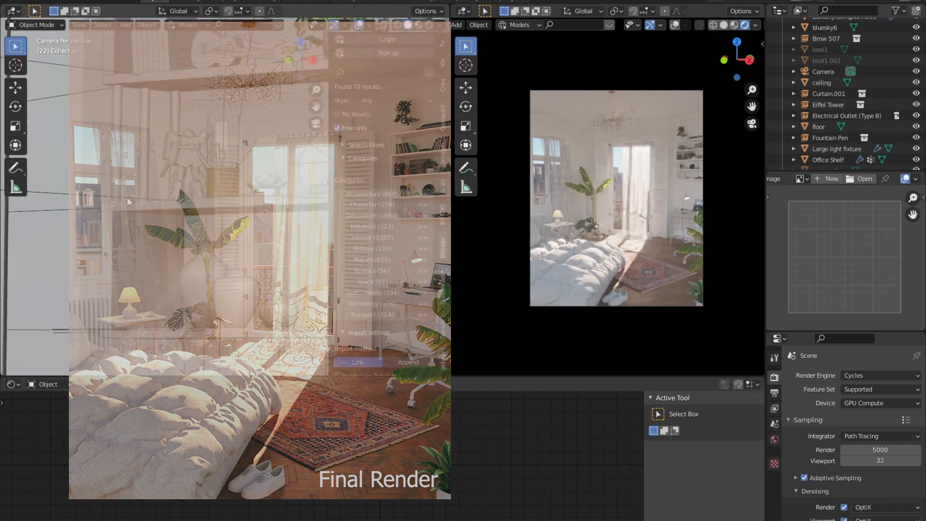
{"action": "scroll", "coordinate": [188, 178], "scroll_direction": "down", "scroll_amount": 3}
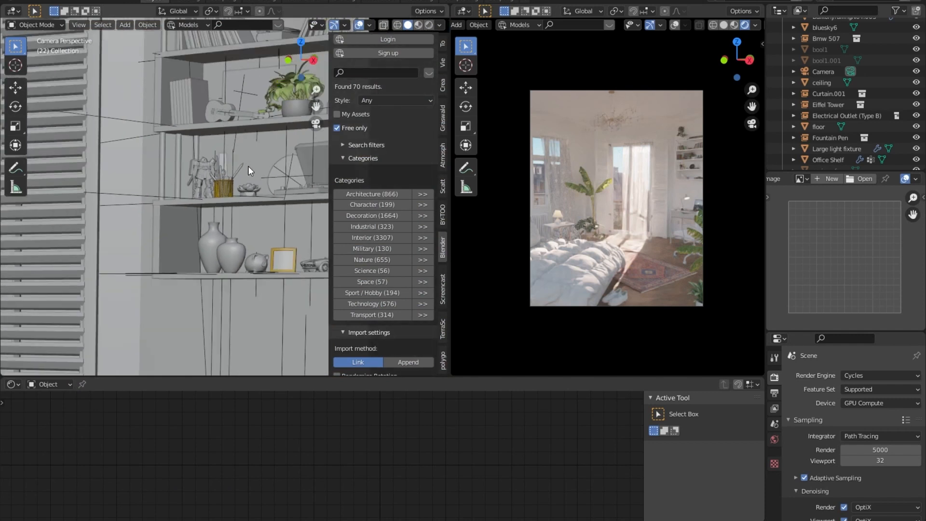
{"action": "scroll", "coordinate": [249, 169], "scroll_direction": "down", "scroll_amount": 2}
{"action": "scroll", "coordinate": [238, 201], "scroll_direction": "down", "scroll_amount": 5}
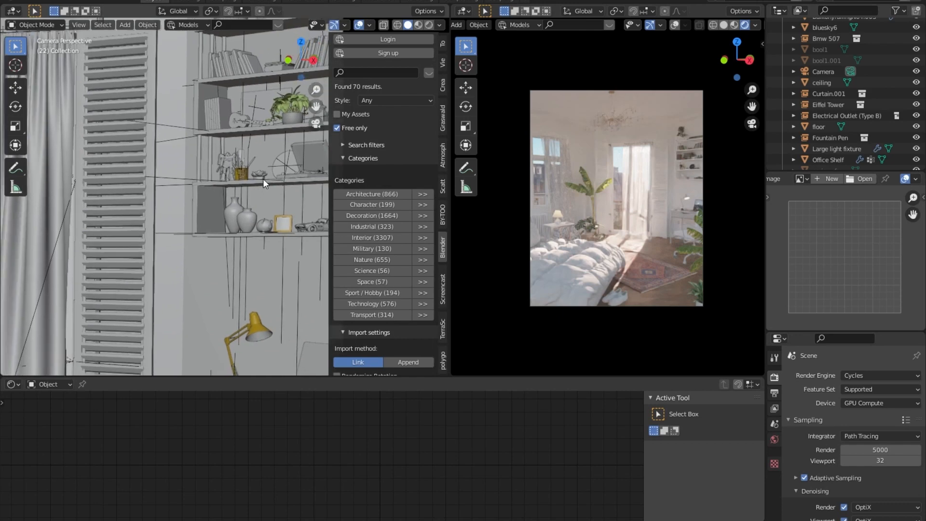
{"action": "scroll", "coordinate": [241, 198], "scroll_direction": "down", "scroll_amount": 4}
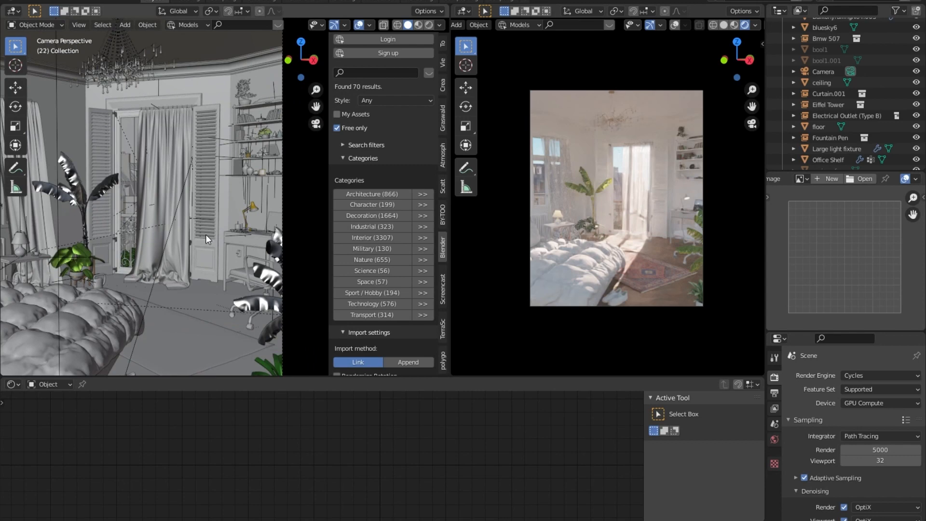
{"action": "scroll", "coordinate": [205, 234], "scroll_direction": "down", "scroll_amount": 4}
{"action": "key", "text": "Home"}
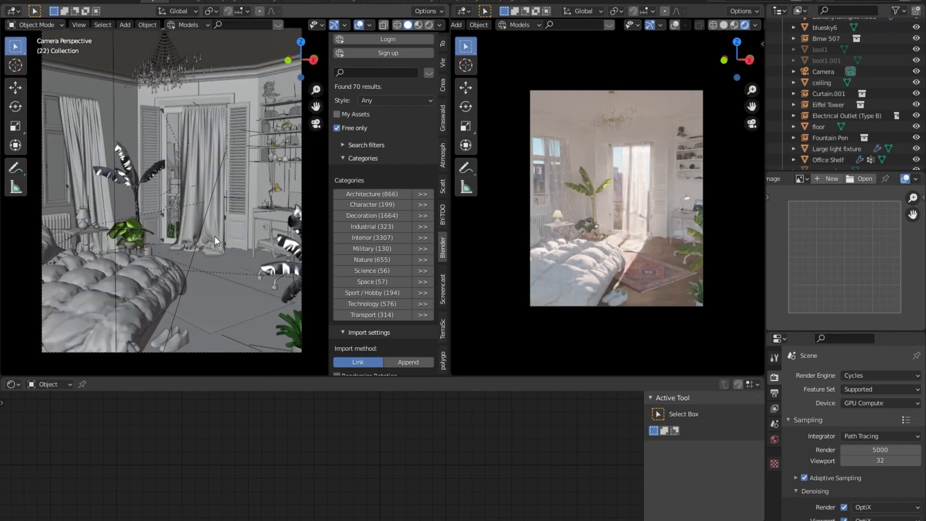
{"action": "middle_click_drag", "start_coordinate": [216, 233], "coordinate": [219, 218], "text": "shift"}
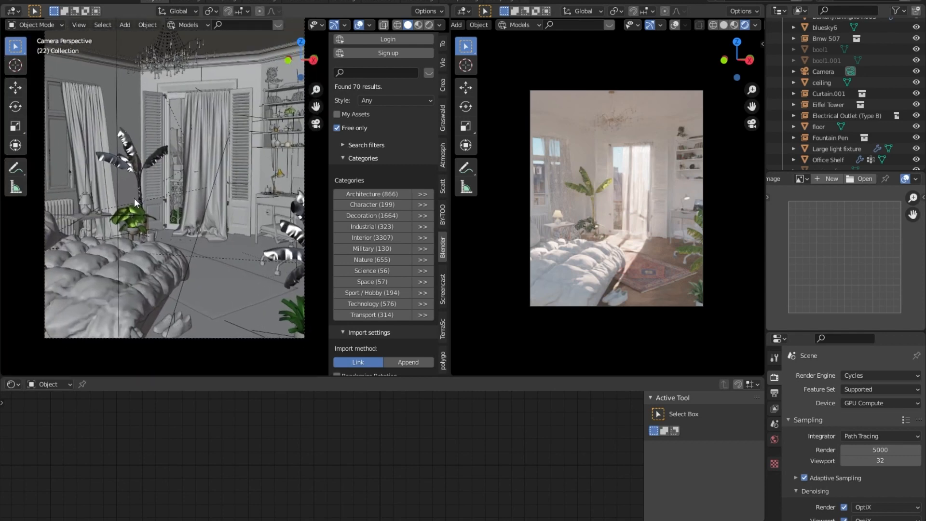
Search the add-ons in the preferences for "bl" to check the BlenderKit Online Asset Library entry, and close the preferences.
{"action": "left_click", "coordinate": [48, 2]}
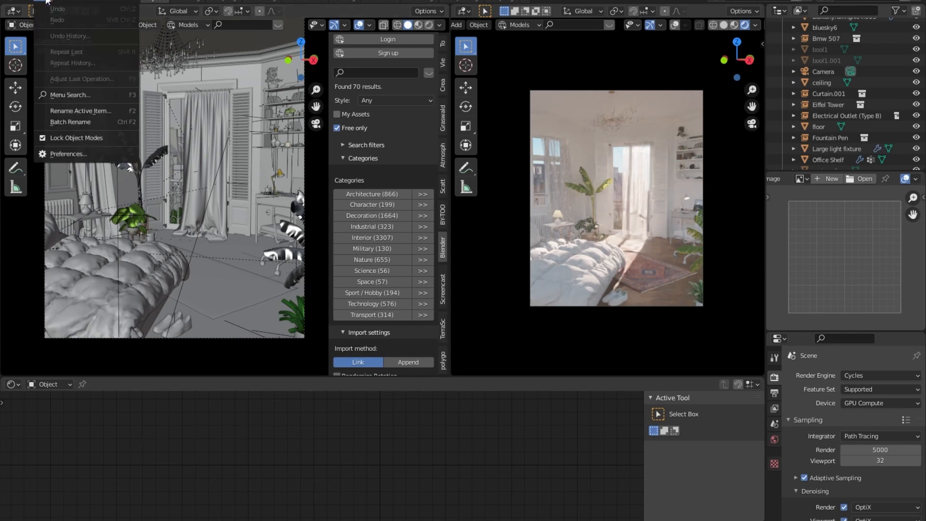
{"action": "left_click", "coordinate": [89, 149]}
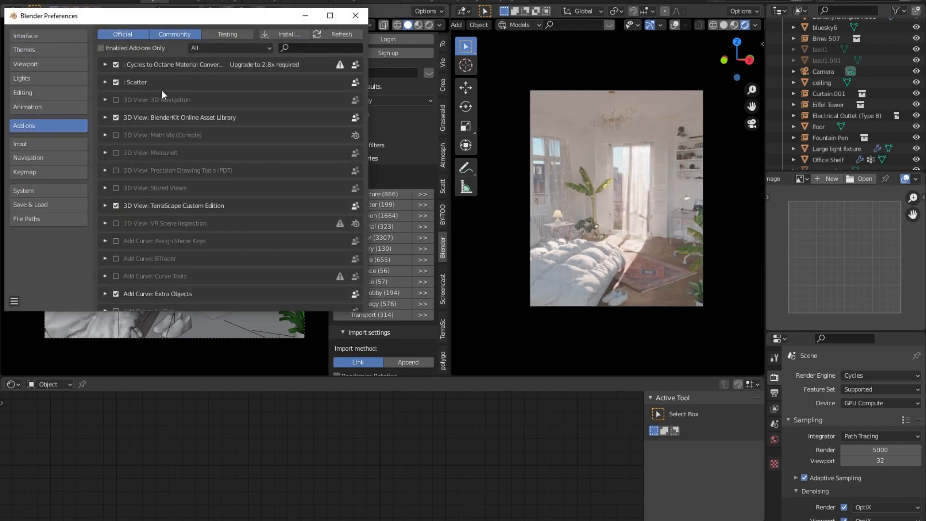
{"action": "left_click", "coordinate": [295, 46]}
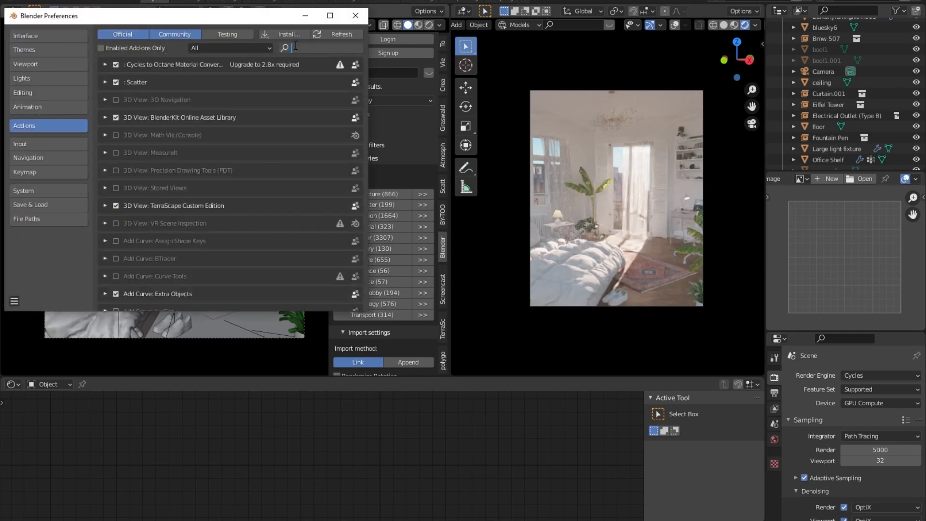
{"action": "type", "text": "bl"}
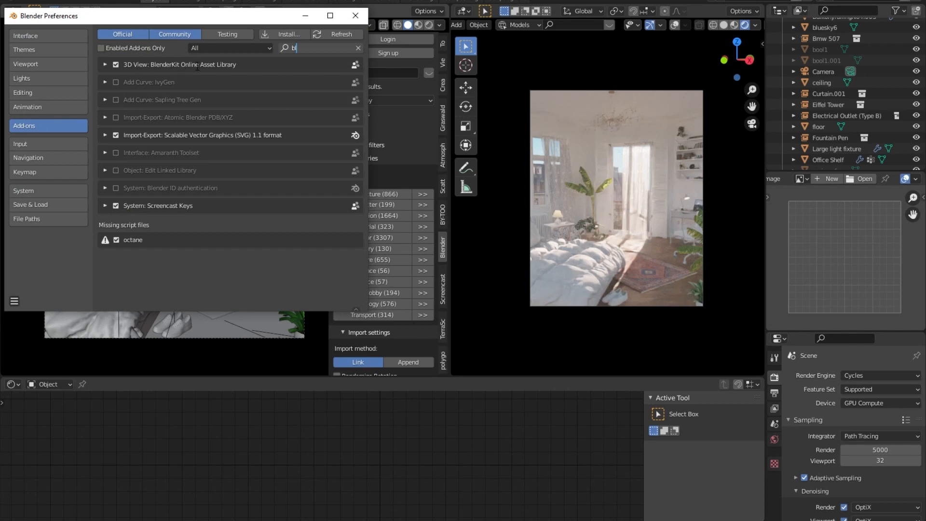
{"action": "left_click", "coordinate": [356, 15]}
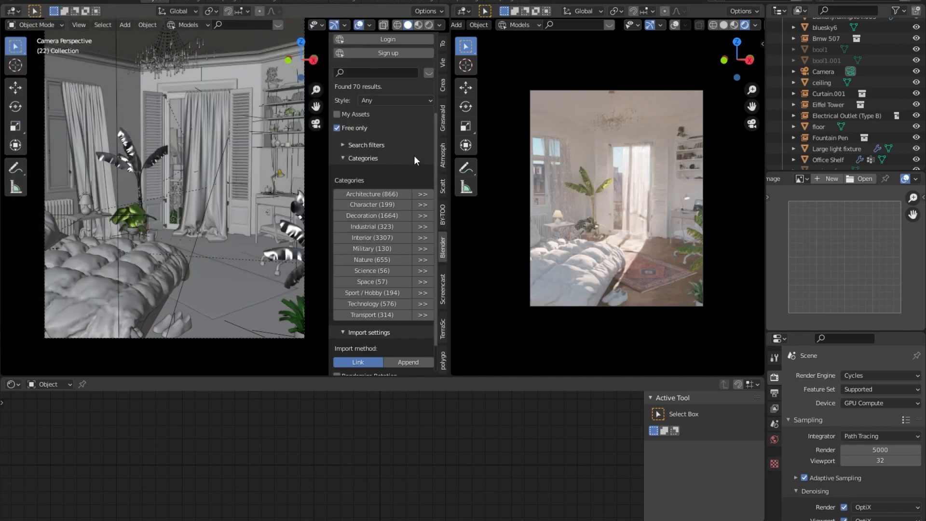
Review the BlenderKit search options and browse the free models in the Architecture category.
{"action": "scroll", "coordinate": [413, 164], "scroll_direction": "up", "scroll_amount": 2}
{"action": "scroll", "coordinate": [412, 194], "scroll_direction": "up", "scroll_amount": 3}
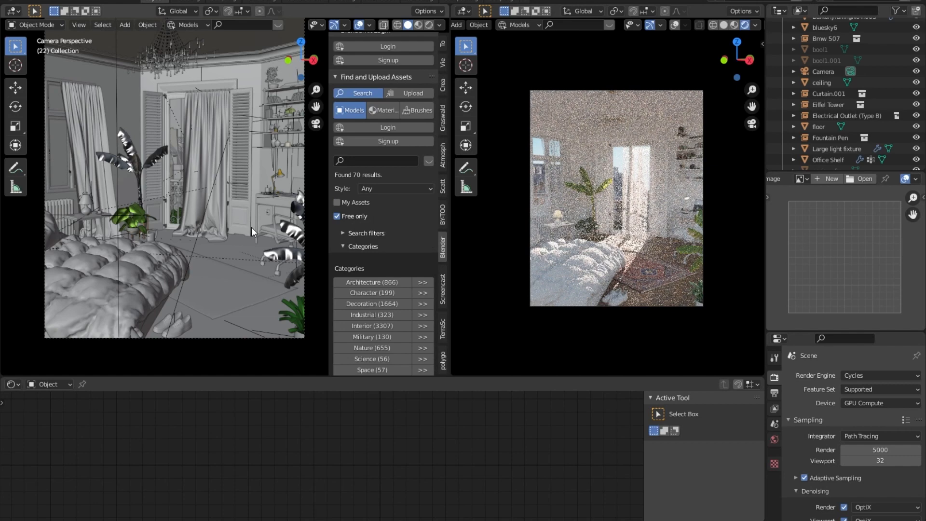
{"action": "middle_click_drag", "start_coordinate": [204, 180], "coordinate": [259, 248]}
{"action": "scroll", "coordinate": [227, 194], "scroll_direction": "up", "scroll_amount": 4}
{"action": "scroll", "coordinate": [372, 270], "scroll_direction": "down", "scroll_amount": 5}
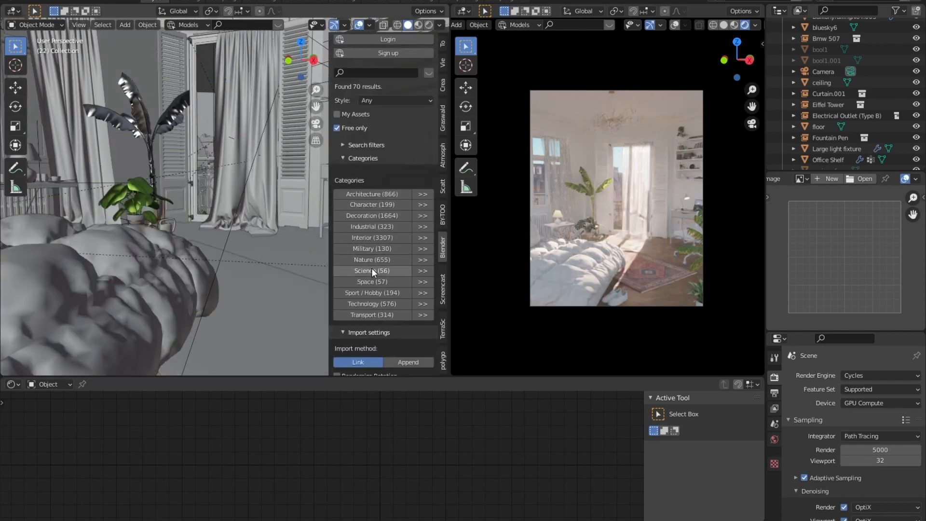
{"action": "left_click", "coordinate": [377, 193]}
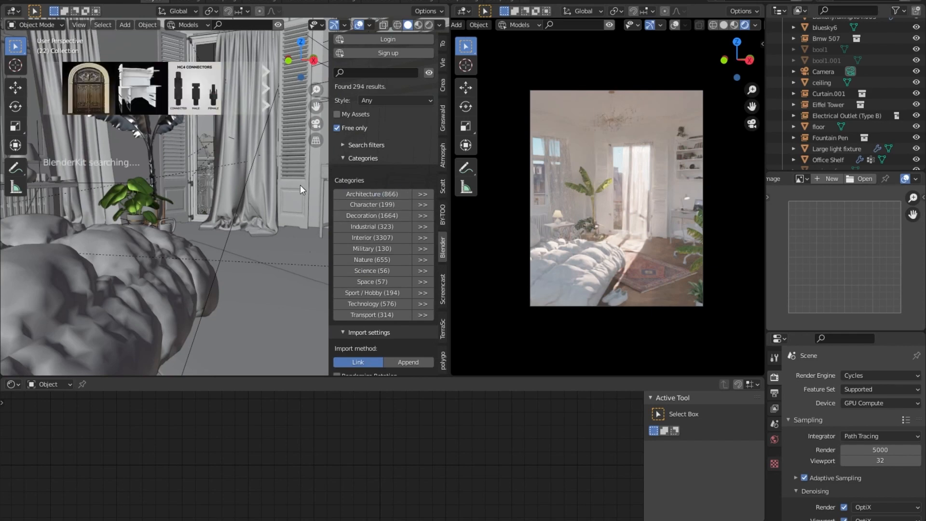
{"action": "mouse_move", "coordinate": [137, 98]}
{"action": "scroll", "coordinate": [185, 100], "scroll_direction": "down", "scroll_amount": 3}
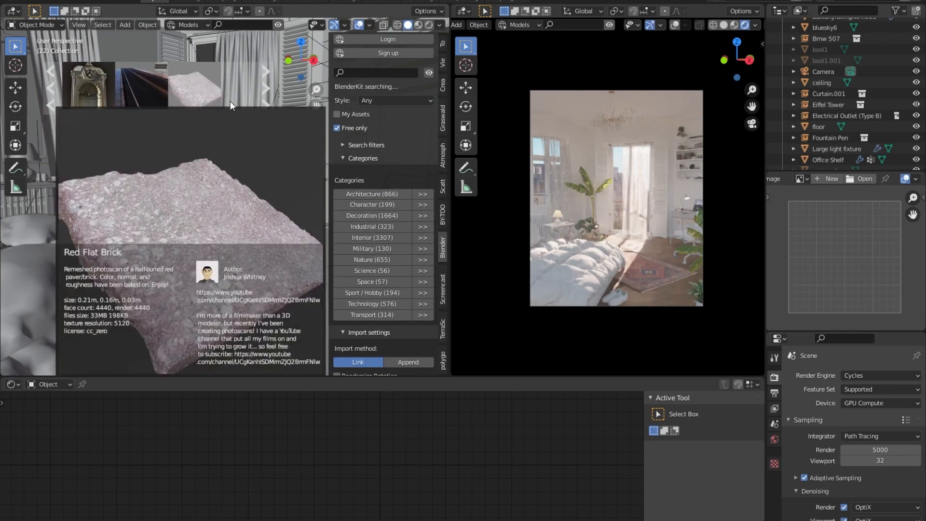
{"action": "scroll", "coordinate": [250, 93], "scroll_direction": "down", "scroll_amount": 5}
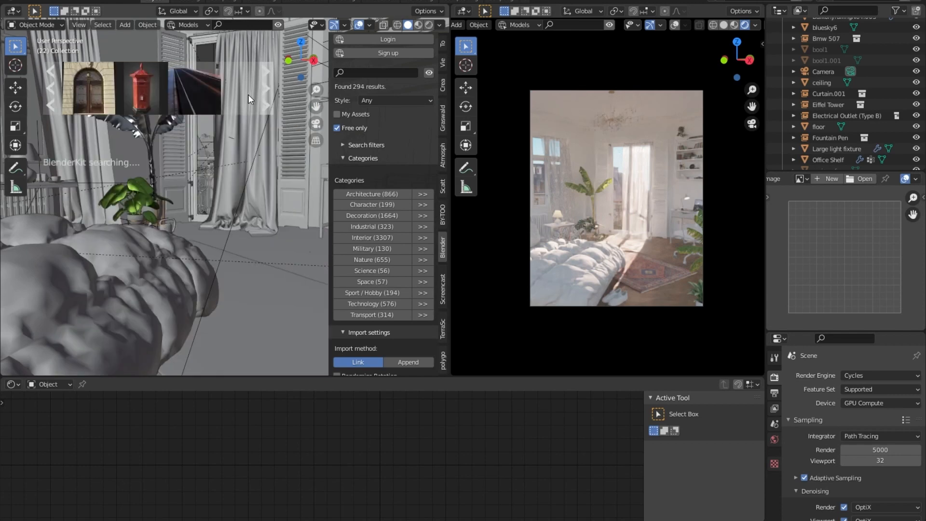
{"action": "scroll", "coordinate": [216, 92], "scroll_direction": "down", "scroll_amount": 2}
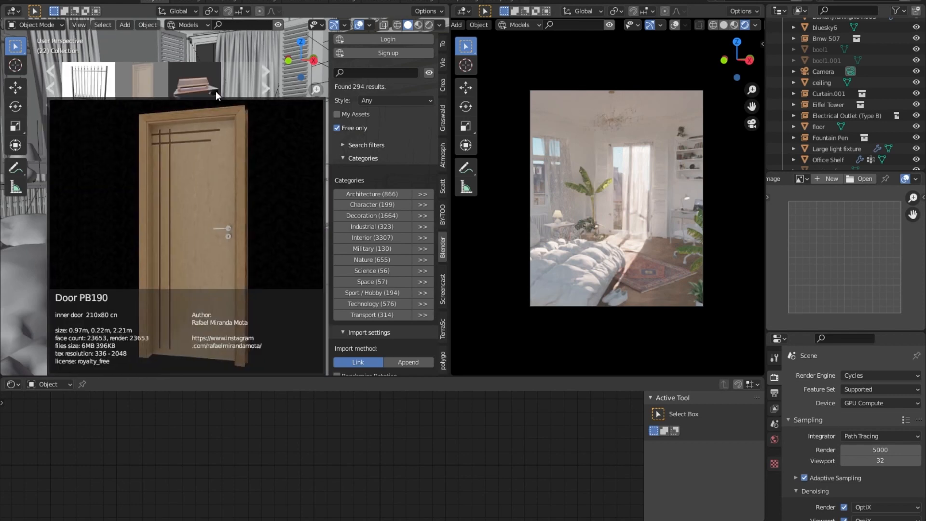
Inspect the ornaments, books and plant on the bedroom's wall shelves up close.
{"action": "middle_click_drag", "start_coordinate": [267, 184], "coordinate": [199, 257], "text": "shift"}
{"action": "scroll", "coordinate": [163, 241], "scroll_direction": "up", "scroll_amount": 3}
{"action": "scroll", "coordinate": [163, 236], "scroll_direction": "down", "scroll_amount": 3}
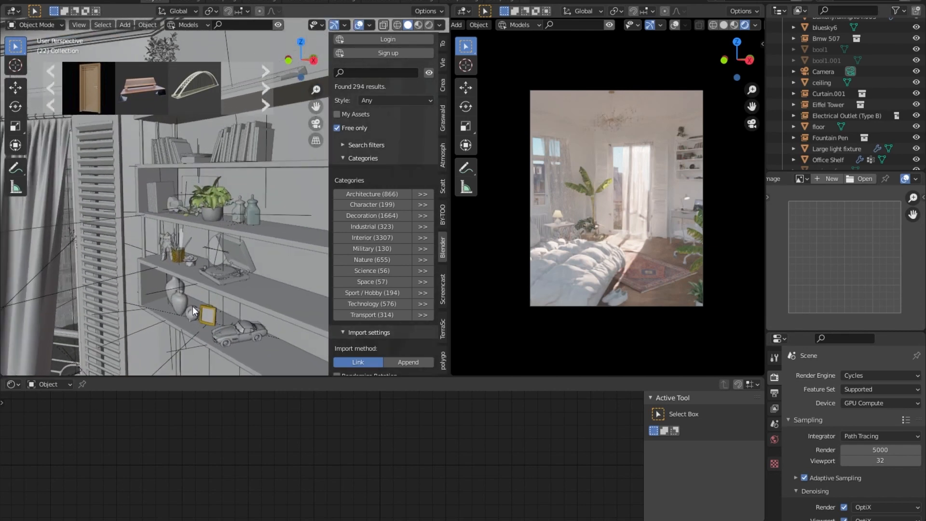
{"action": "middle_click_drag", "start_coordinate": [169, 255], "coordinate": [183, 254], "text": "shift"}
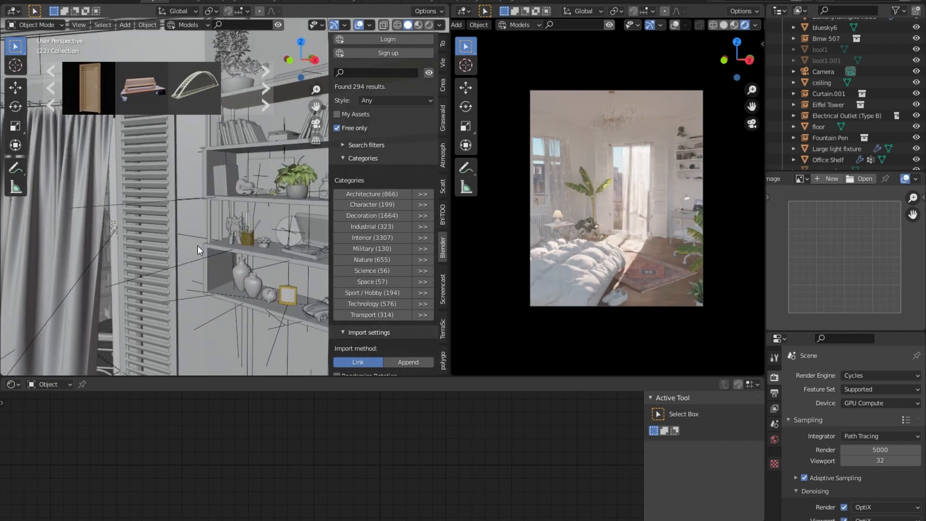
Look over the wall shelves from books to ornaments and widen the view to include the curtained window.
{"action": "middle_click_drag", "start_coordinate": [245, 232], "coordinate": [223, 234], "text": "shift"}
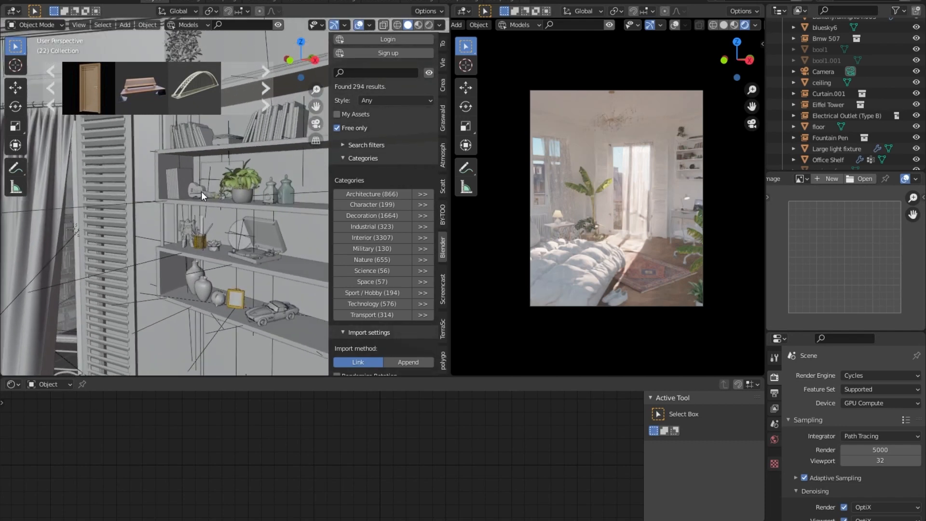
{"action": "middle_click_drag", "start_coordinate": [229, 199], "coordinate": [239, 220], "text": "shift"}
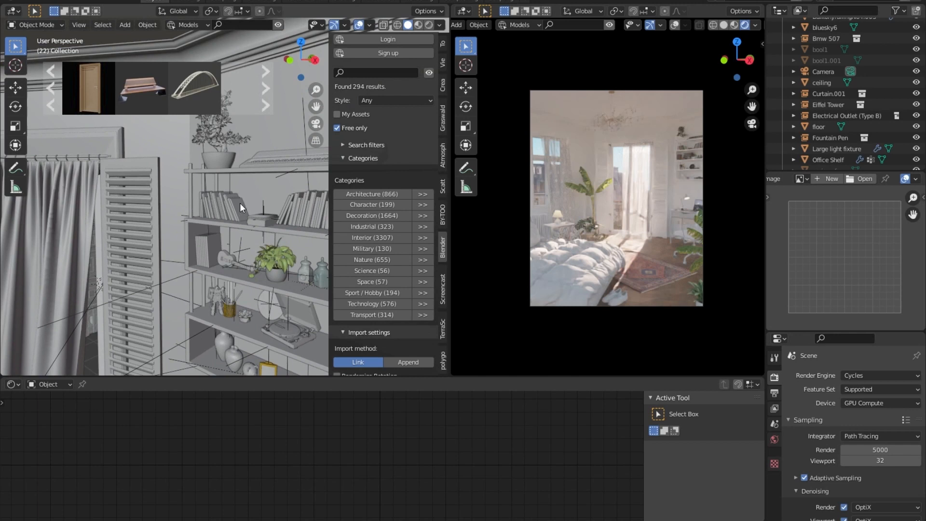
{"action": "scroll", "coordinate": [240, 206], "scroll_direction": "down", "scroll_amount": 2}
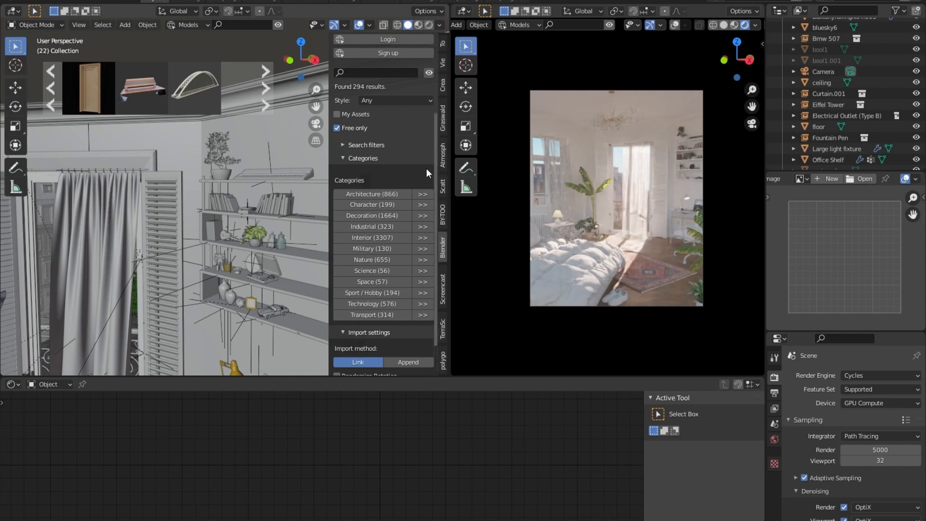
Review the BlenderKit import settings, including the Link and Append methods, and view the desk below the shelves.
{"action": "scroll", "coordinate": [426, 168], "scroll_direction": "down", "scroll_amount": 1}
{"action": "scroll", "coordinate": [424, 159], "scroll_direction": "down", "scroll_amount": 1}
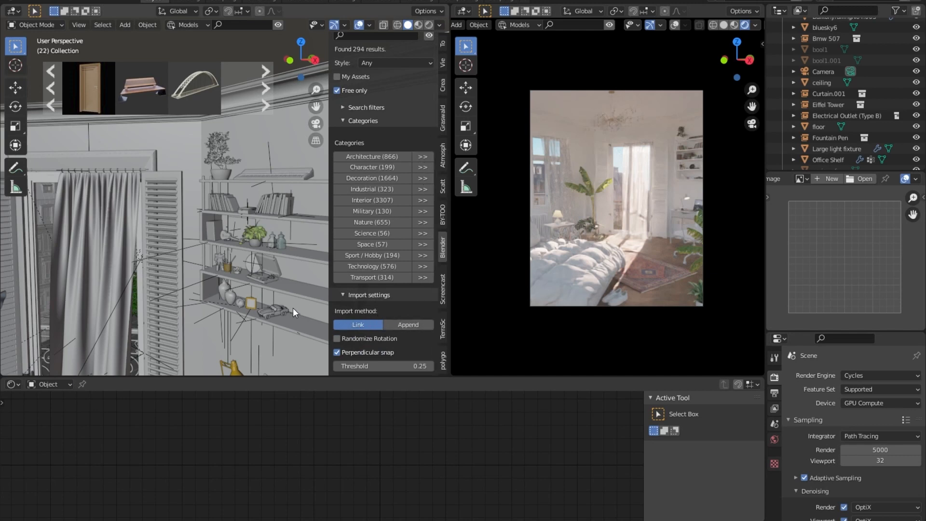
{"action": "middle_click_drag", "start_coordinate": [273, 303], "coordinate": [277, 250], "text": "shift"}
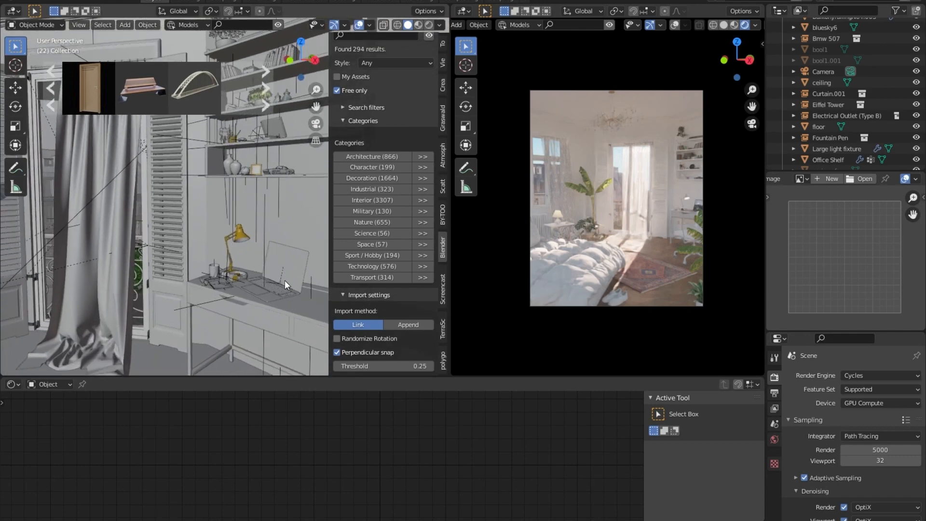
{"action": "left_click", "coordinate": [343, 295]}
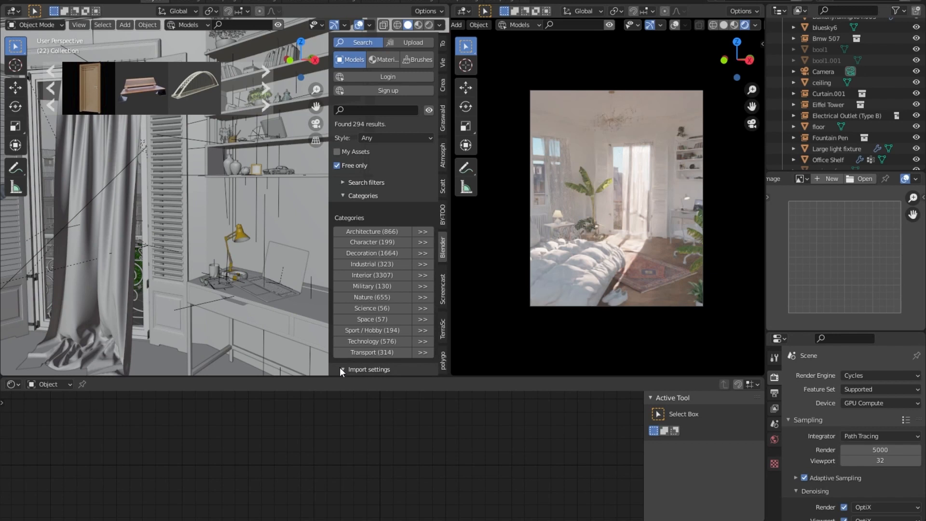
{"action": "scroll", "coordinate": [339, 366], "scroll_direction": "down", "scroll_amount": 4}
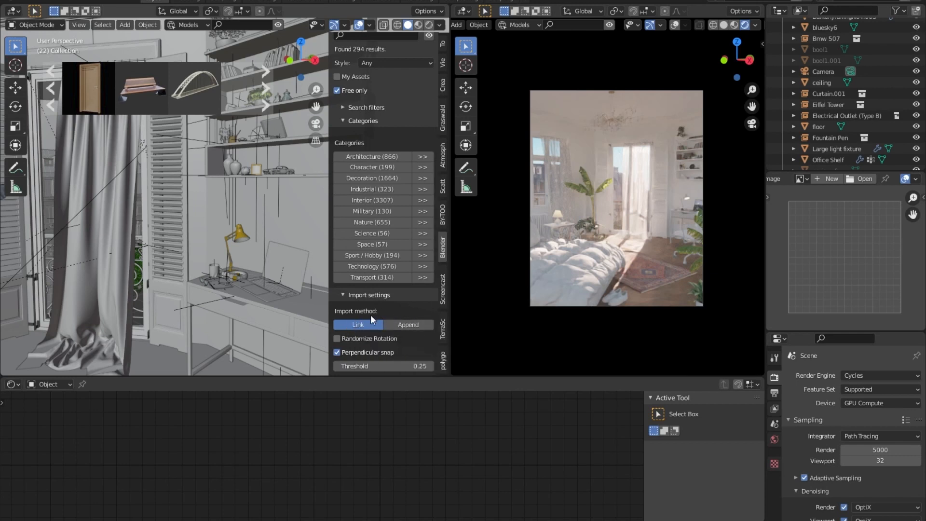
Browse the free architecture models past the sliding door and poolside lounger, and import the Vent model with the Link method.
{"action": "mouse_move", "coordinate": [173, 82]}
{"action": "scroll", "coordinate": [189, 94], "scroll_direction": "down", "scroll_amount": 1}
{"action": "scroll", "coordinate": [233, 99], "scroll_direction": "down", "scroll_amount": 5}
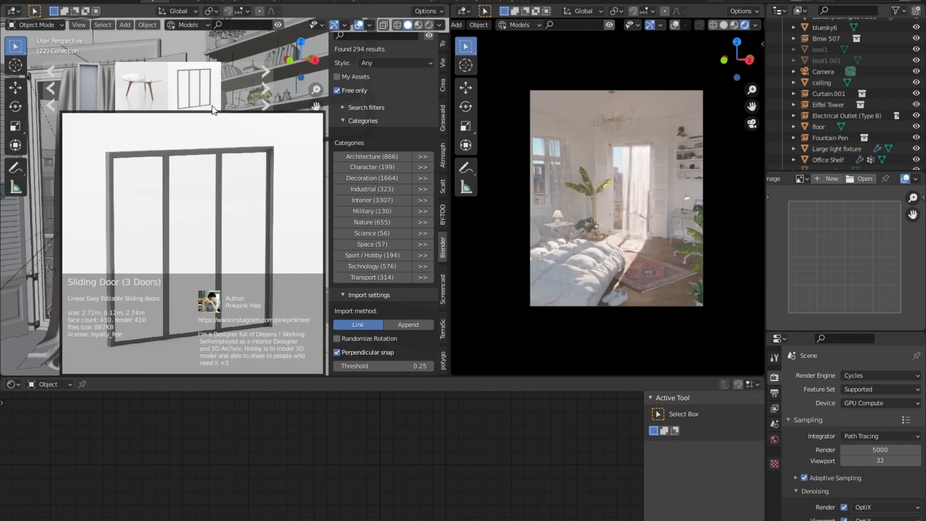
{"action": "mouse_move", "coordinate": [181, 104]}
{"action": "scroll", "coordinate": [180, 103], "scroll_direction": "down", "scroll_amount": 2}
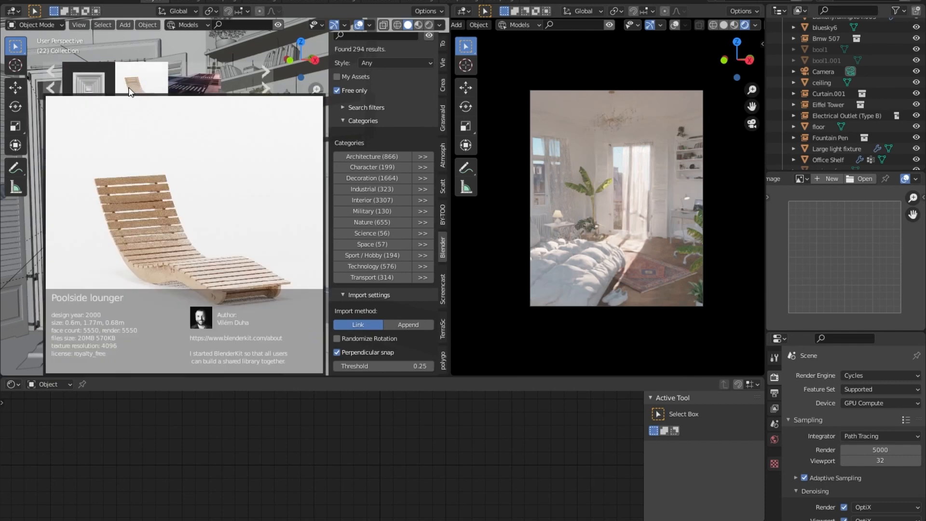
{"action": "mouse_move", "coordinate": [91, 88]}
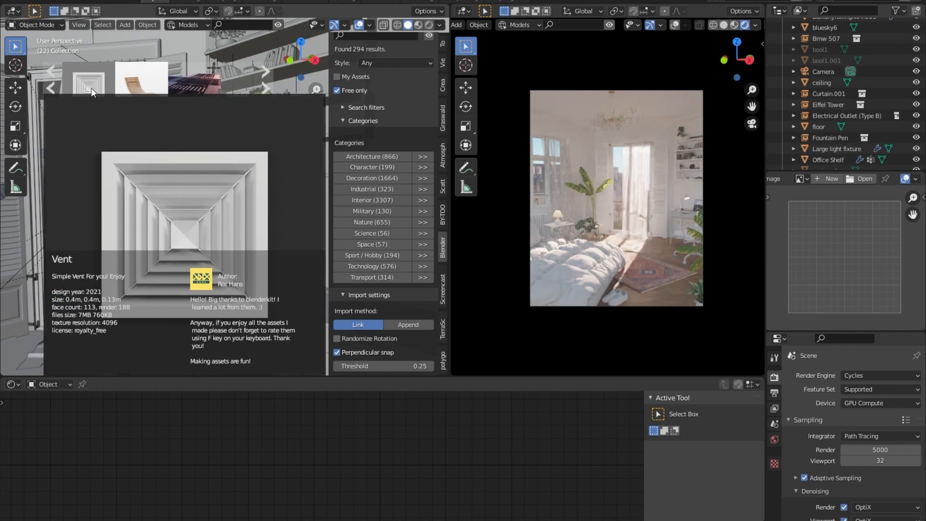
{"action": "left_click", "coordinate": [92, 88]}
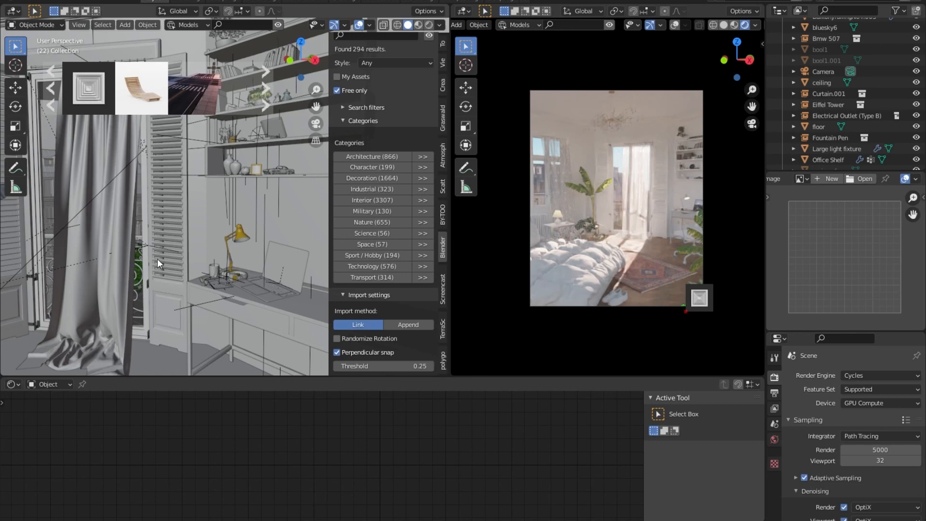
Select the imported vent on the floor beside the potted plant and locate its entry in the scene's object list.
{"action": "scroll", "coordinate": [157, 258], "scroll_direction": "down", "scroll_amount": 5}
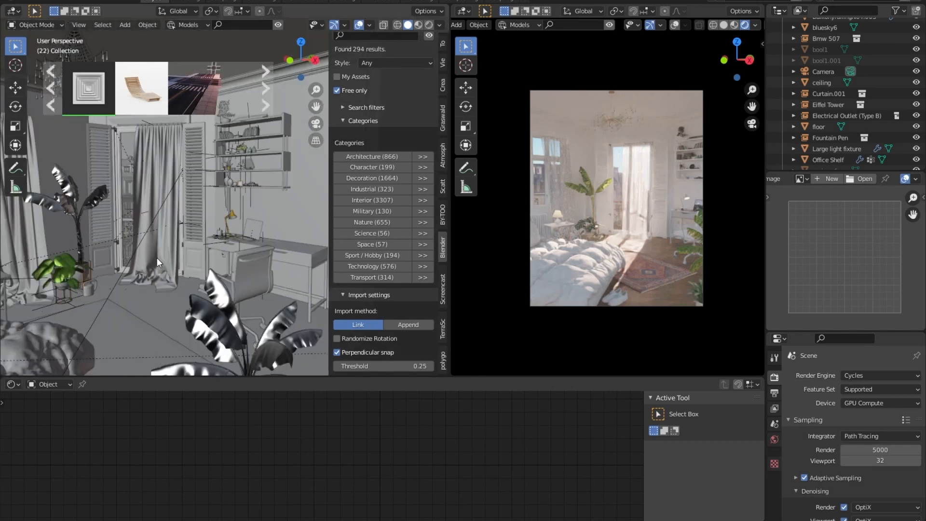
{"action": "scroll", "coordinate": [158, 258], "scroll_direction": "down", "scroll_amount": 4}
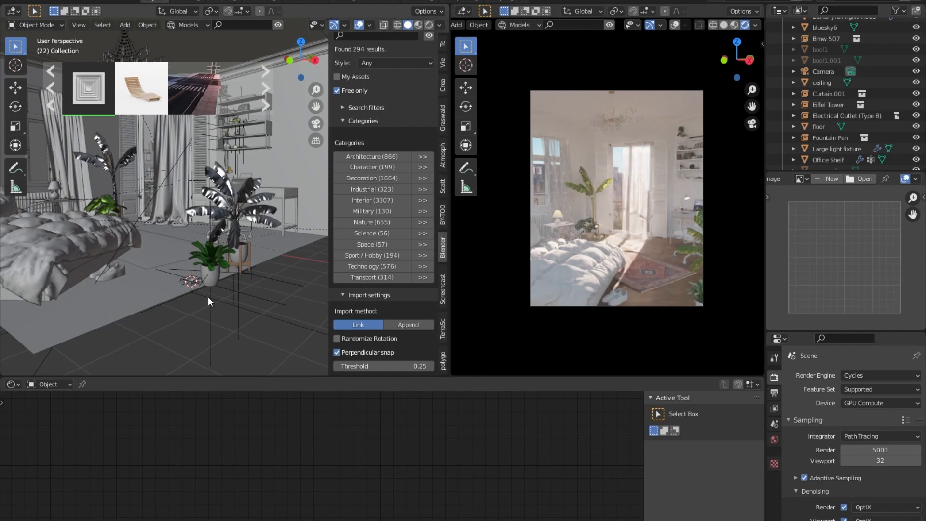
{"action": "scroll", "coordinate": [207, 297], "scroll_direction": "up", "scroll_amount": 3}
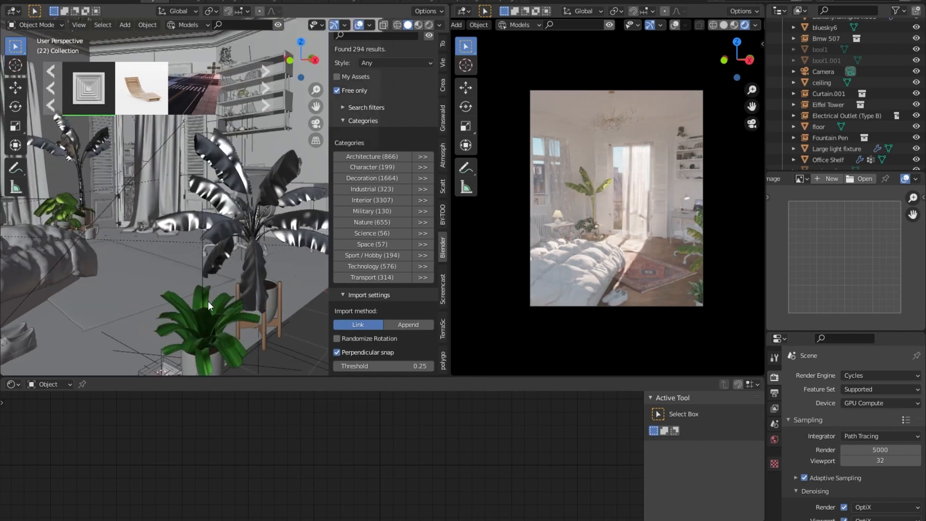
{"action": "scroll", "coordinate": [198, 317], "scroll_direction": "down", "scroll_amount": 5}
{"action": "scroll", "coordinate": [184, 297], "scroll_direction": "up", "scroll_amount": 5}
{"action": "scroll", "coordinate": [213, 251], "scroll_direction": "down", "scroll_amount": 5}
{"action": "scroll", "coordinate": [214, 272], "scroll_direction": "up", "scroll_amount": 5}
{"action": "scroll", "coordinate": [206, 265], "scroll_direction": "down", "scroll_amount": 4}
{"action": "scroll", "coordinate": [206, 300], "scroll_direction": "up", "scroll_amount": 4}
{"action": "scroll", "coordinate": [204, 301], "scroll_direction": "down", "scroll_amount": 4}
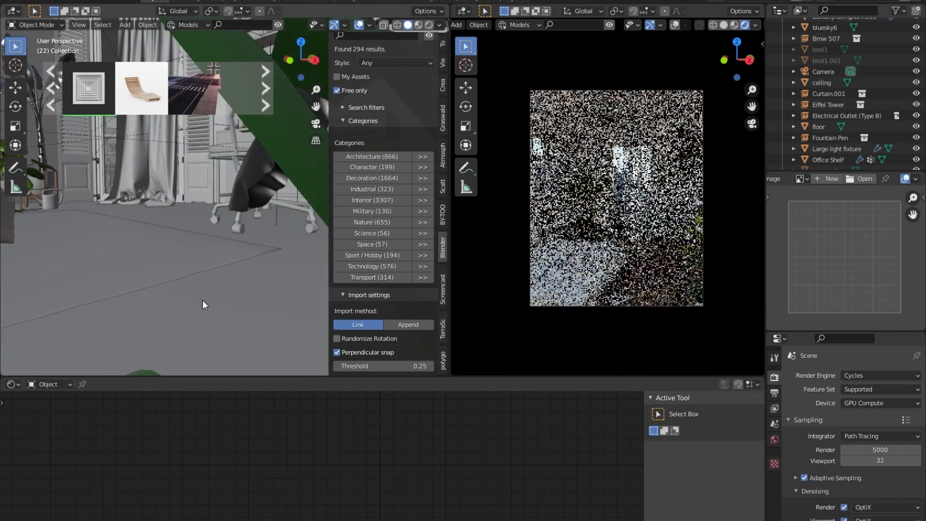
{"action": "left_click", "coordinate": [197, 266]}
{"action": "scroll", "coordinate": [892, 106], "scroll_direction": "up", "scroll_amount": 10}
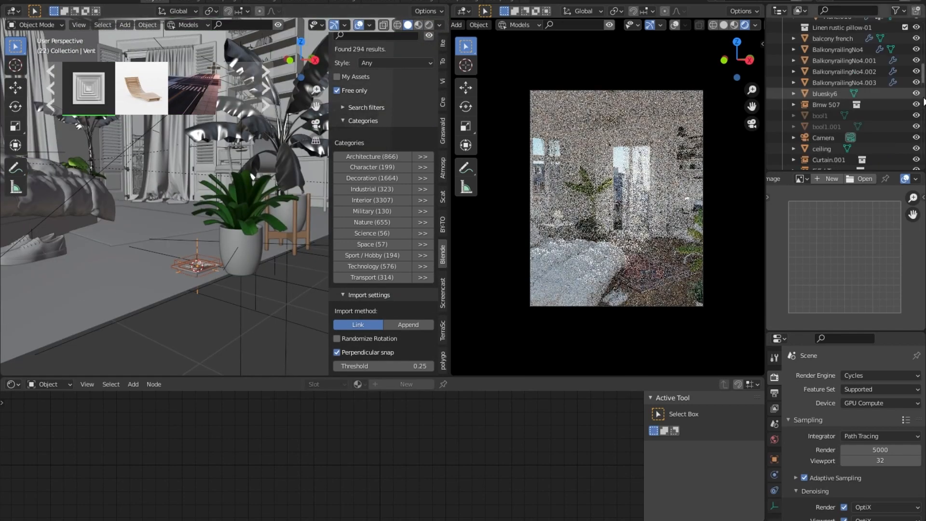
{"action": "scroll", "coordinate": [892, 114], "scroll_direction": "down", "scroll_amount": 10}
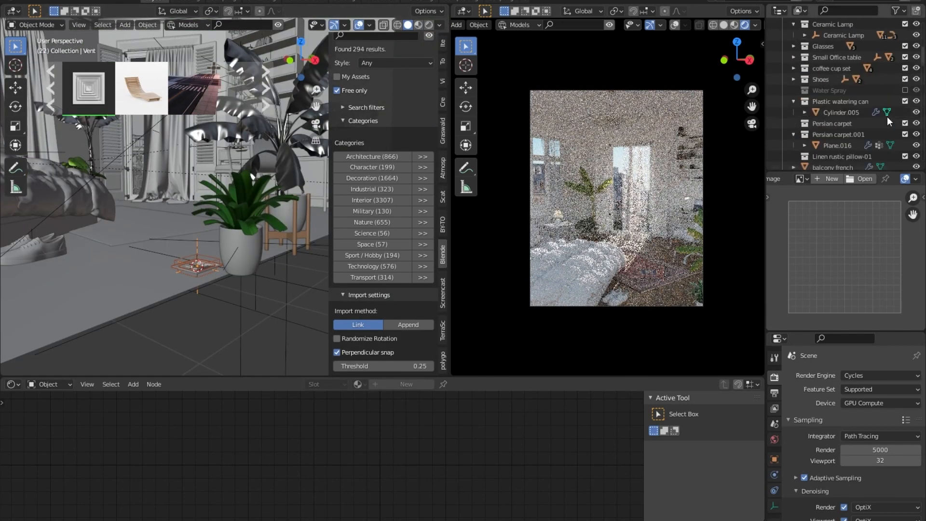
{"action": "scroll", "coordinate": [881, 118], "scroll_direction": "down", "scroll_amount": 4}
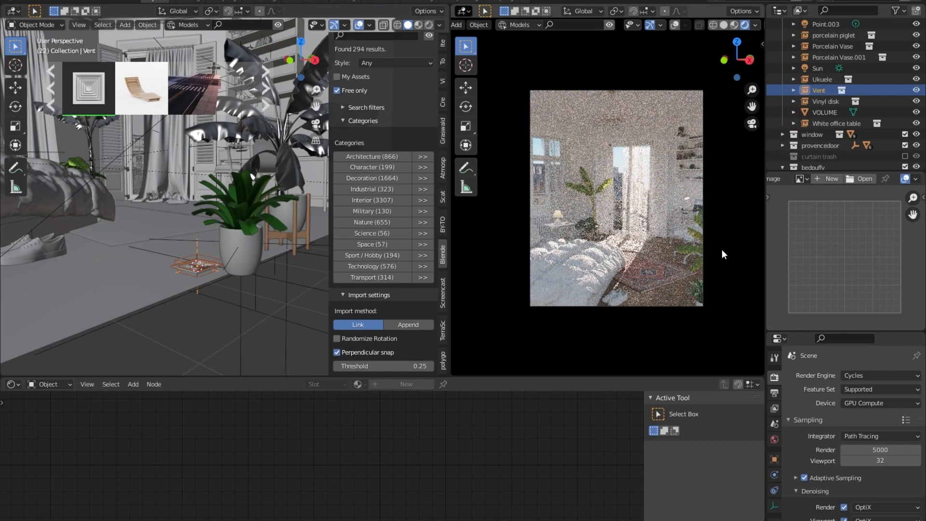
Make a linked duplicate of the vent about 1 m away in the horizontal plane, and delete that copy.
{"action": "middle_click_drag", "start_coordinate": [273, 268], "coordinate": [256, 248]}
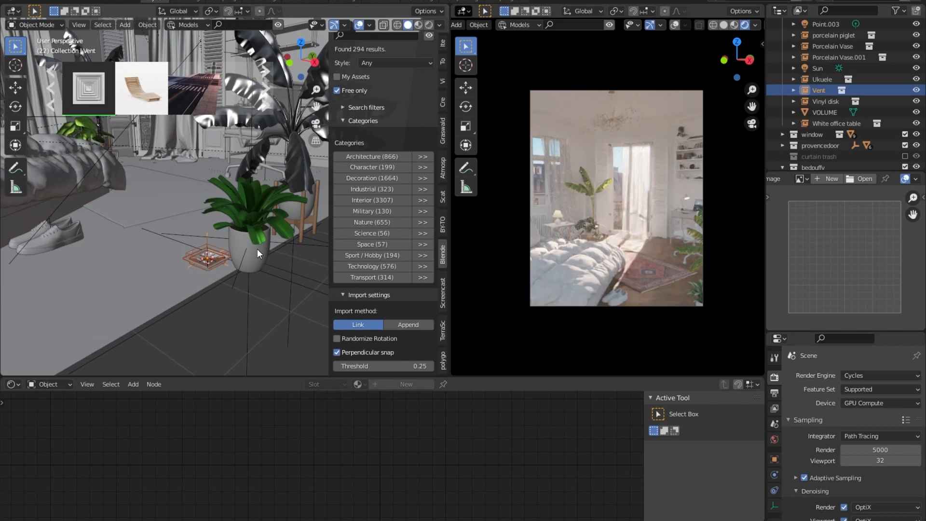
{"action": "key", "text": "alt+d"}
{"action": "key", "text": "shift+z"}
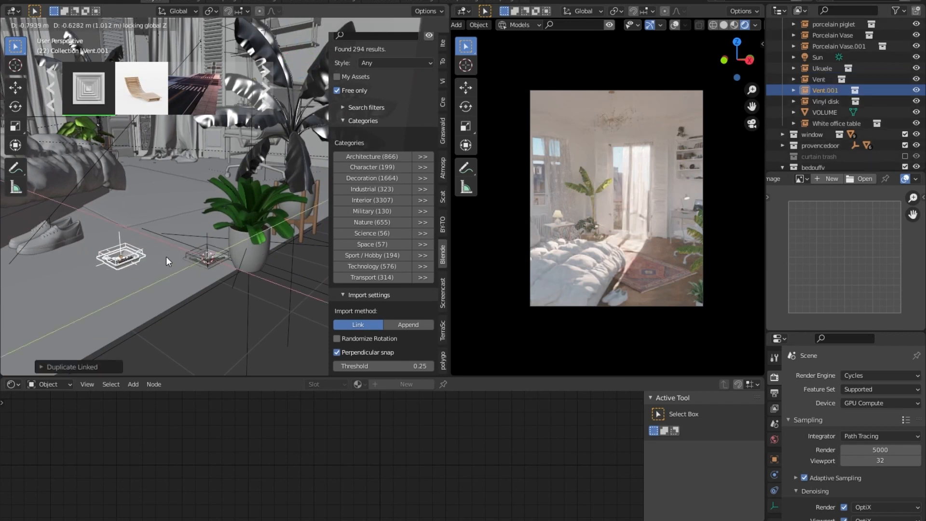
{"action": "left_click", "coordinate": [165, 256]}
{"action": "key", "text": "x"}
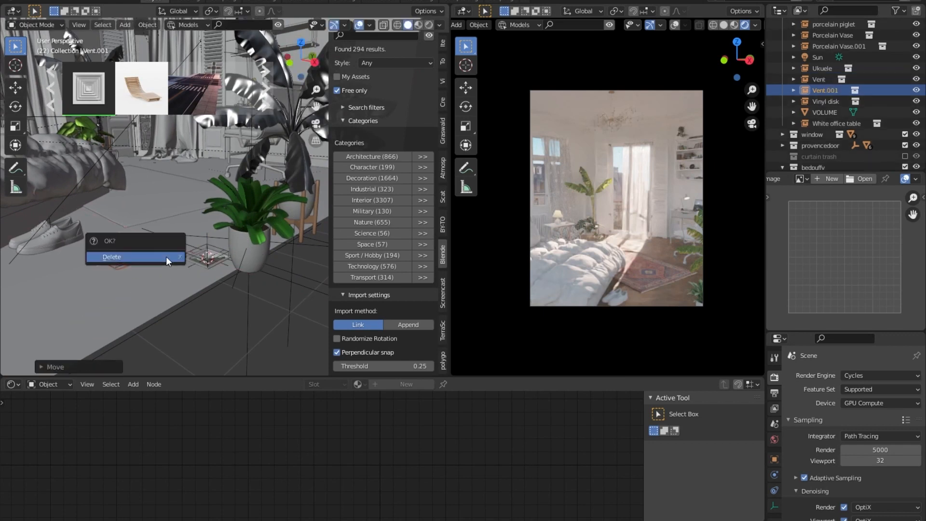
{"action": "key", "text": "Return"}
Delete the original vent beside the potted plant.
{"action": "left_click", "coordinate": [204, 262]}
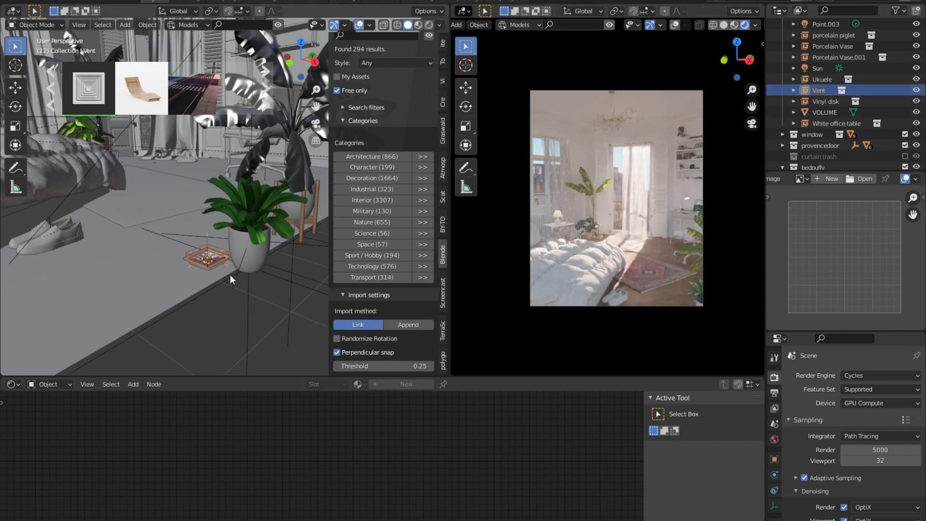
{"action": "key", "text": "x"}
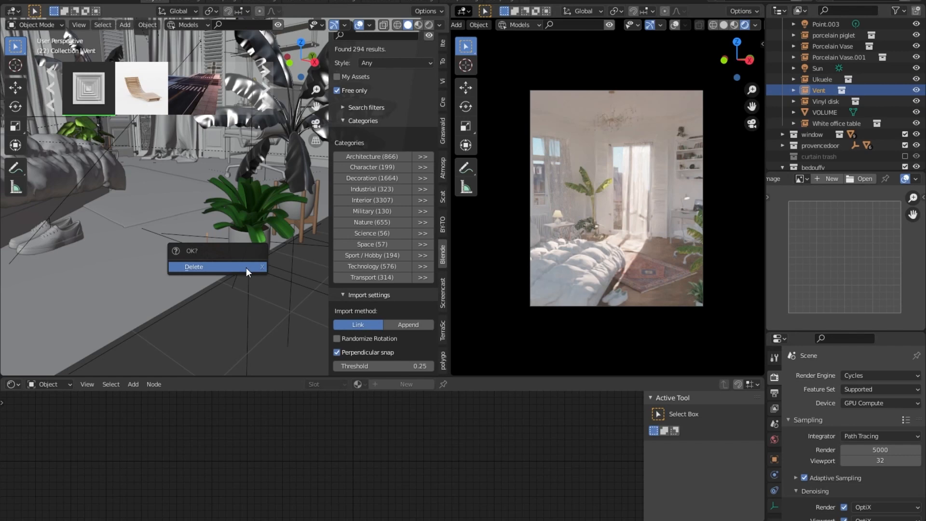
{"action": "left_click", "coordinate": [247, 267]}
Frame the desk and curtain area and set the BlenderKit import method to Append.
{"action": "middle_click_drag", "start_coordinate": [239, 213], "coordinate": [240, 232]}
{"action": "middle_click_drag", "start_coordinate": [241, 196], "coordinate": [227, 254], "text": "shift"}
{"action": "scroll", "coordinate": [224, 238], "scroll_direction": "up", "scroll_amount": 2}
{"action": "scroll", "coordinate": [223, 239], "scroll_direction": "up", "scroll_amount": 2}
{"action": "scroll", "coordinate": [223, 253], "scroll_direction": "up", "scroll_amount": 1}
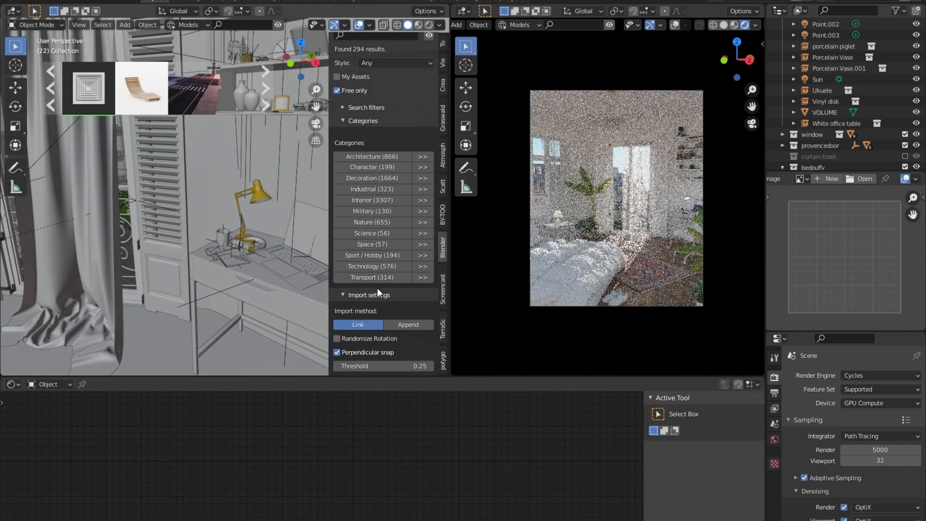
{"action": "left_click", "coordinate": [407, 324]}
Browse further through the model results and import the Maxime chair in front of the balcony door curtain.
{"action": "mouse_move", "coordinate": [206, 102]}
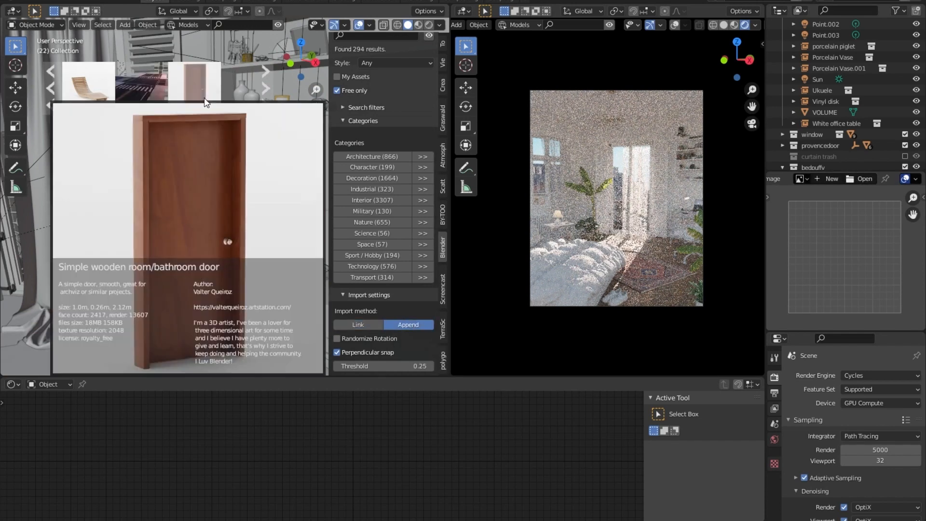
{"action": "scroll", "coordinate": [206, 102], "scroll_direction": "down", "scroll_amount": 4}
{"action": "scroll", "coordinate": [224, 105], "scroll_direction": "down", "scroll_amount": 6}
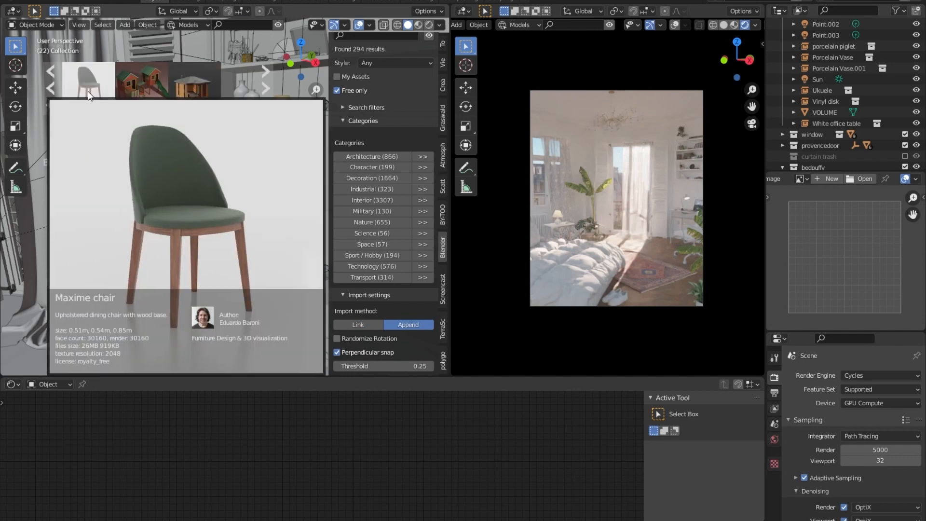
{"action": "left_click_drag", "start_coordinate": [88, 88], "coordinate": [178, 253]}
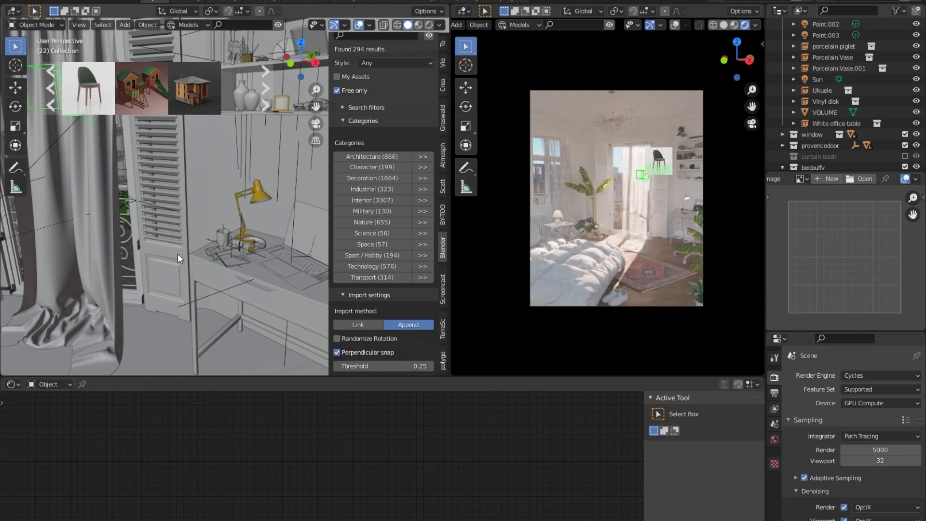
{"action": "left_click_drag", "start_coordinate": [177, 254], "coordinate": [177, 254]}
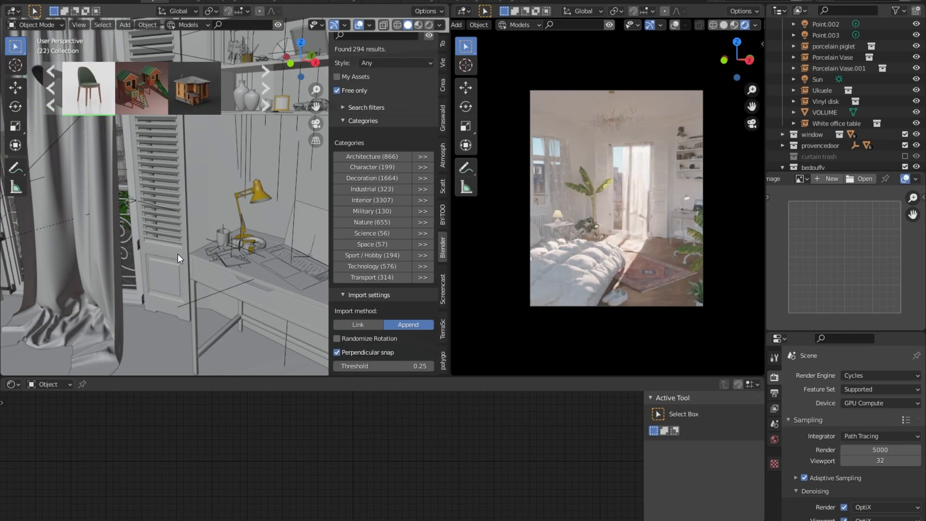
Select the Maxime chair object within its collection and frame it against the curtain.
{"action": "scroll", "coordinate": [889, 128], "scroll_direction": "up", "scroll_amount": 10}
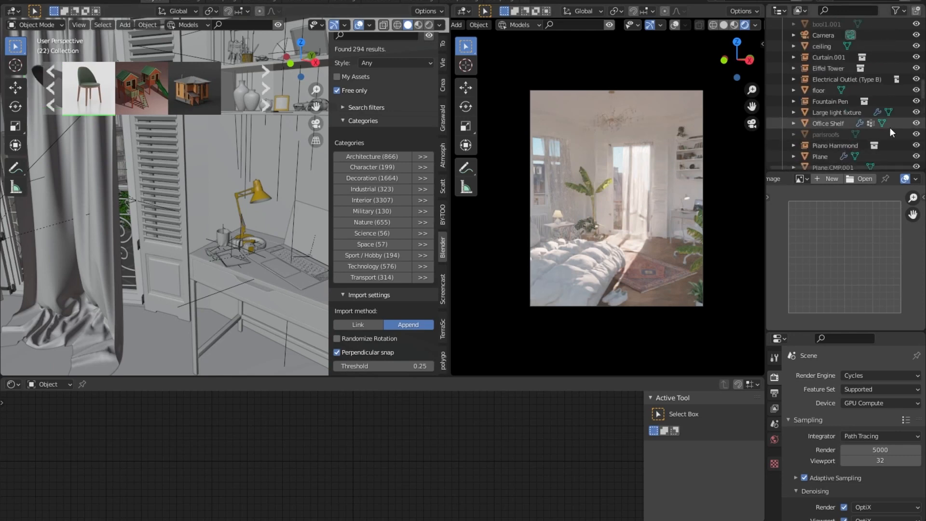
{"action": "scroll", "coordinate": [868, 106], "scroll_direction": "up", "scroll_amount": 2}
{"action": "left_click", "coordinate": [846, 79]}
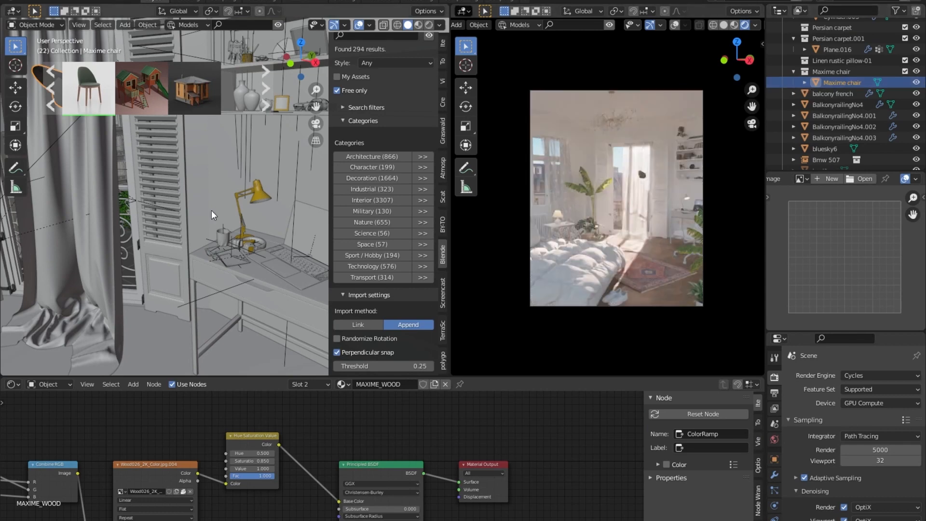
{"action": "scroll", "coordinate": [161, 244], "scroll_direction": "down", "scroll_amount": 7}
{"action": "scroll", "coordinate": [161, 213], "scroll_direction": "up", "scroll_amount": 6}
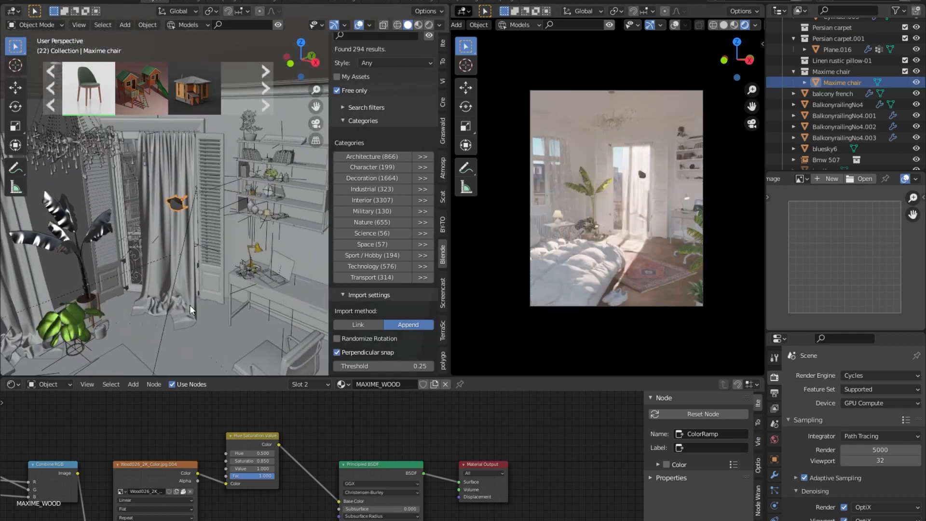
Examine the full node tree of the chair's MAXIME_WOOD material.
{"action": "middle_click_drag", "start_coordinate": [316, 420], "coordinate": [448, 378]}
{"action": "scroll", "coordinate": [291, 477], "scroll_direction": "down", "scroll_amount": 5}
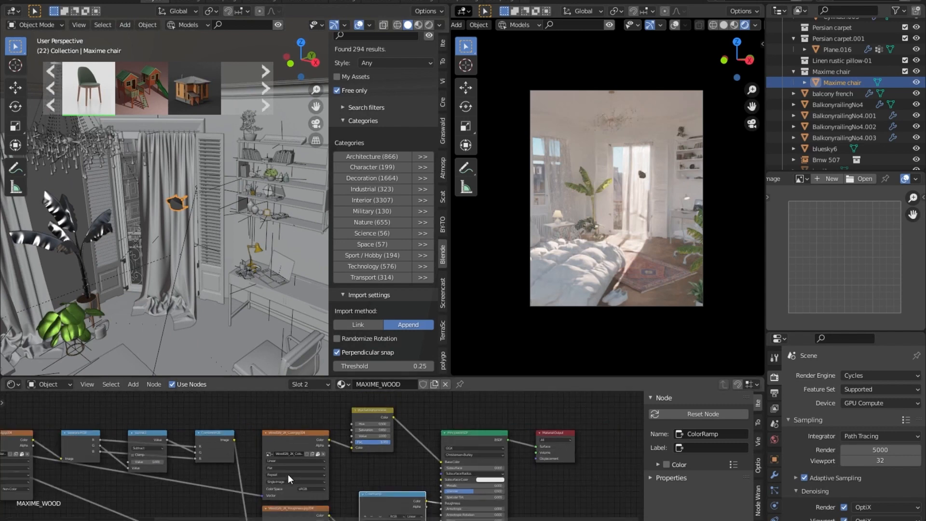
{"action": "middle_click_drag", "start_coordinate": [309, 470], "coordinate": [367, 437]}
{"action": "scroll", "coordinate": [367, 435], "scroll_direction": "down", "scroll_amount": 2}
{"action": "scroll", "coordinate": [369, 439], "scroll_direction": "down", "scroll_amount": 1}
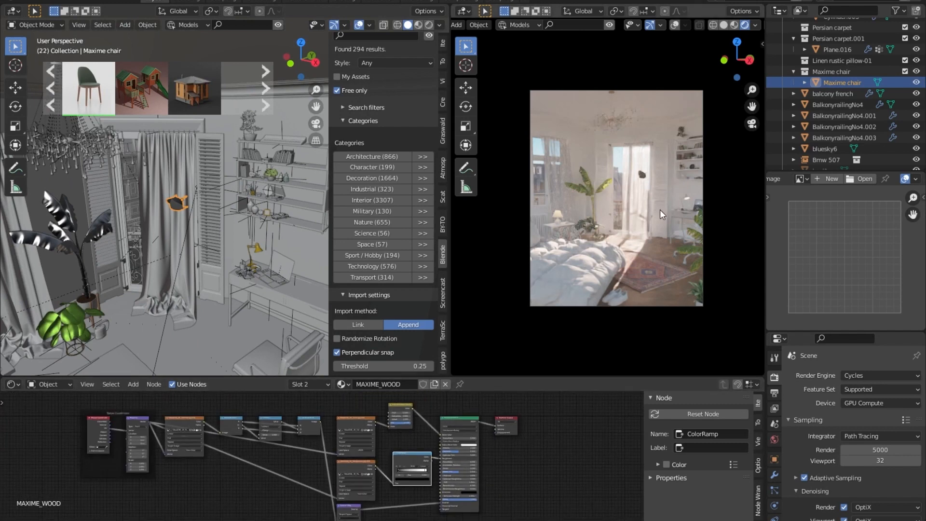
Scale up the Maxime chair and turn it upright by rotating it 90° and another 180° about the X axis.
{"action": "key", "text": "s"}
{"action": "key", "text": "Return"}
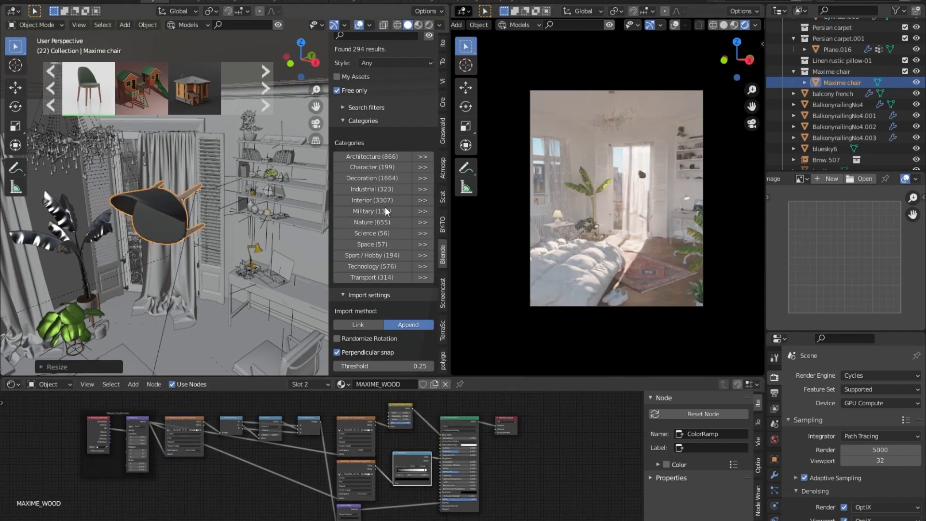
{"action": "type", "text": "rx90"}
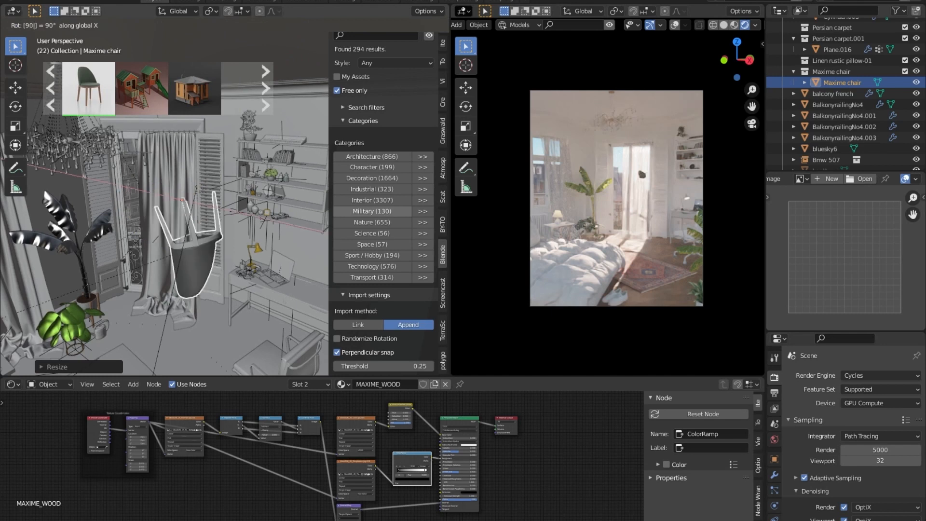
{"action": "key", "text": "Return"}
{"action": "type", "text": "rx180"}
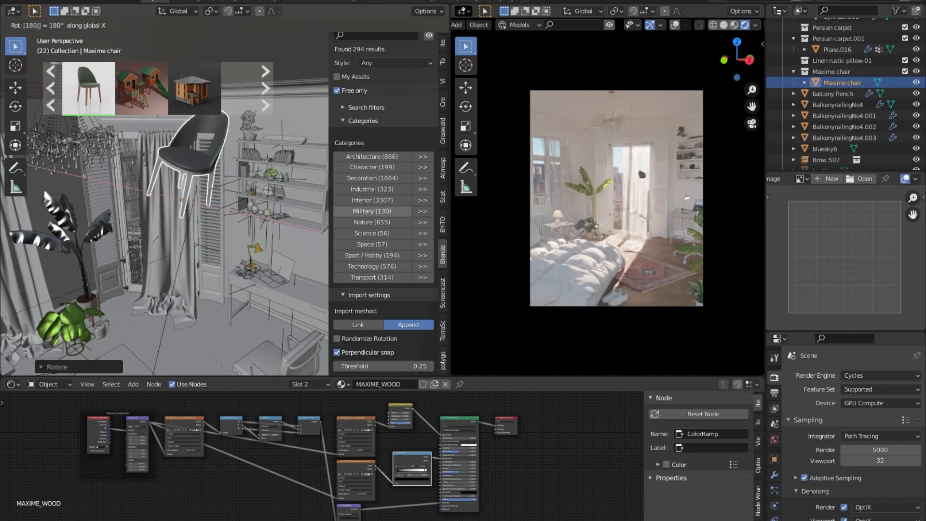
{"action": "key", "text": "Return"}
Move the chair horizontally away from the curtain into the room, and lower it along Z toward the floor.
{"action": "key", "text": "g"}
{"action": "key", "text": "shift+z"}
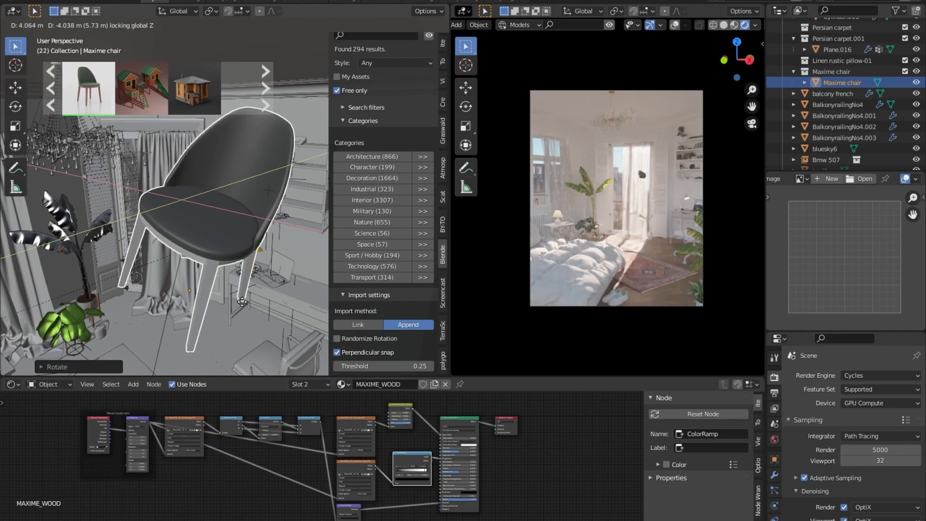
{"action": "left_click", "coordinate": [225, 312]}
{"action": "middle_click_drag", "start_coordinate": [241, 313], "coordinate": [242, 229], "text": "shift"}
{"action": "key", "text": "g"}
{"action": "key", "text": "z"}
{"action": "left_click", "coordinate": [243, 356]}
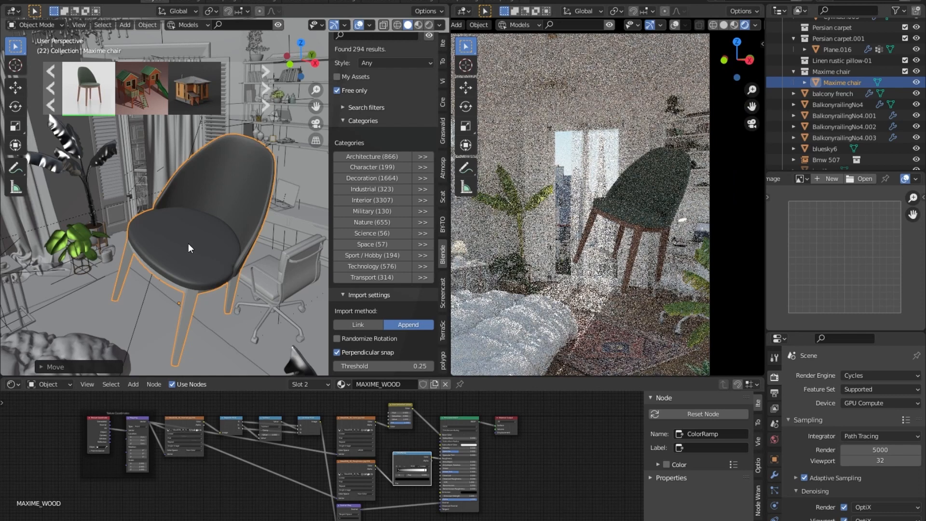
Sculpt folds into the chair's seat cushion in Sculpt Mode with a stroke of the Cloth brush.
{"action": "key", "text": "Tab"}
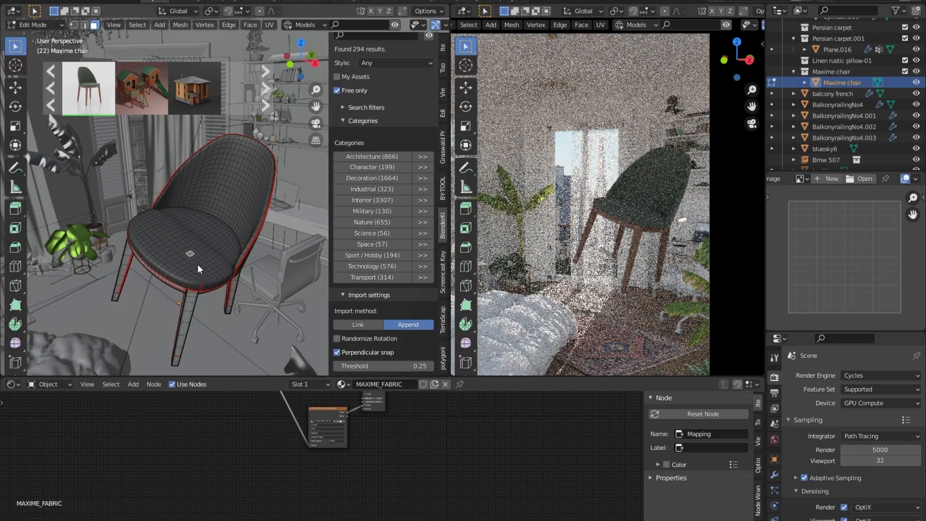
{"action": "left_click", "coordinate": [41, 24]}
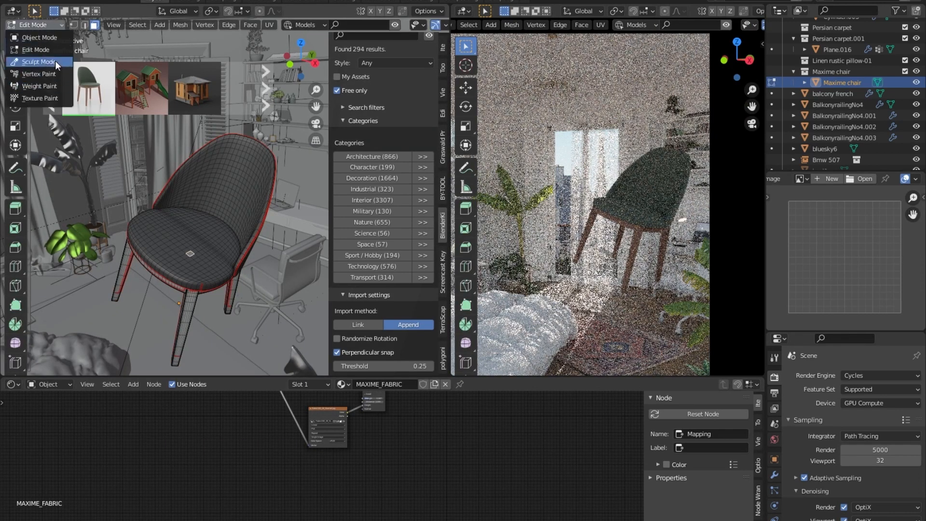
{"action": "left_click", "coordinate": [39, 64]}
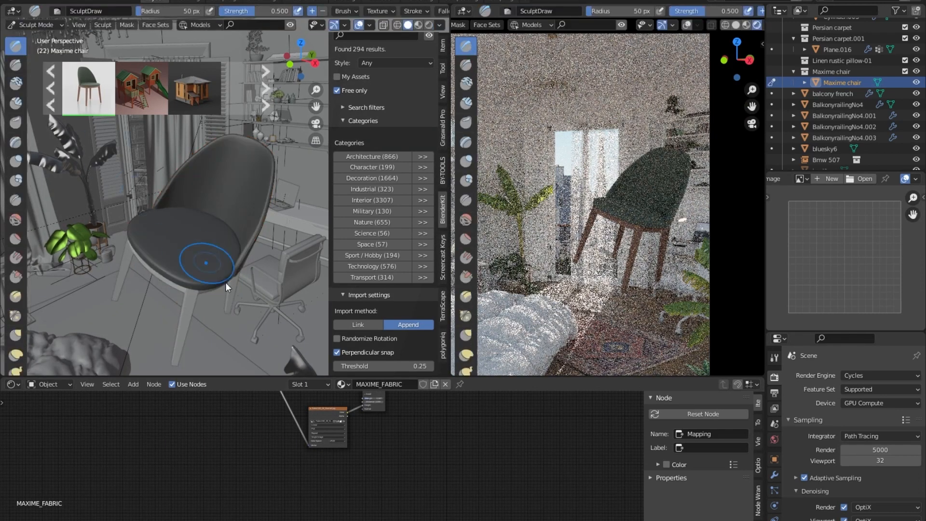
{"action": "left_click", "coordinate": [15, 161]}
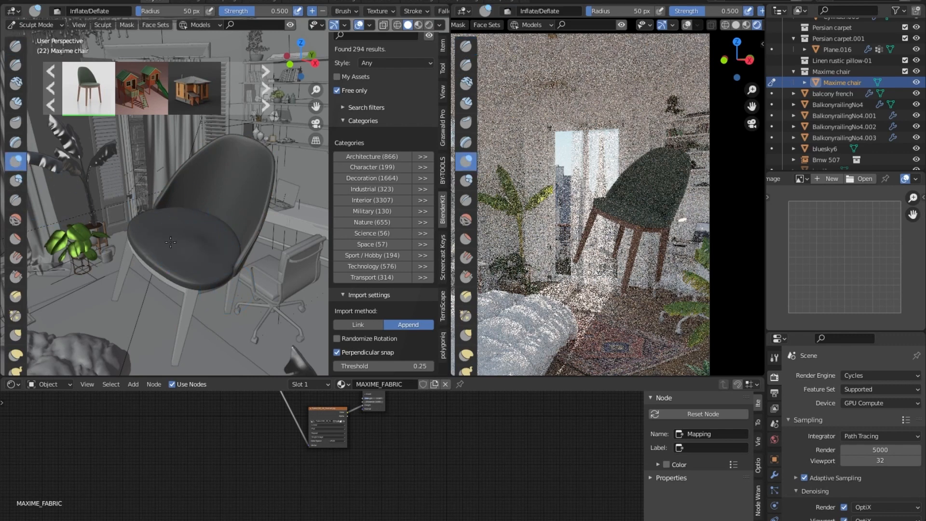
{"action": "scroll", "coordinate": [12, 318], "scroll_direction": "down", "scroll_amount": 5}
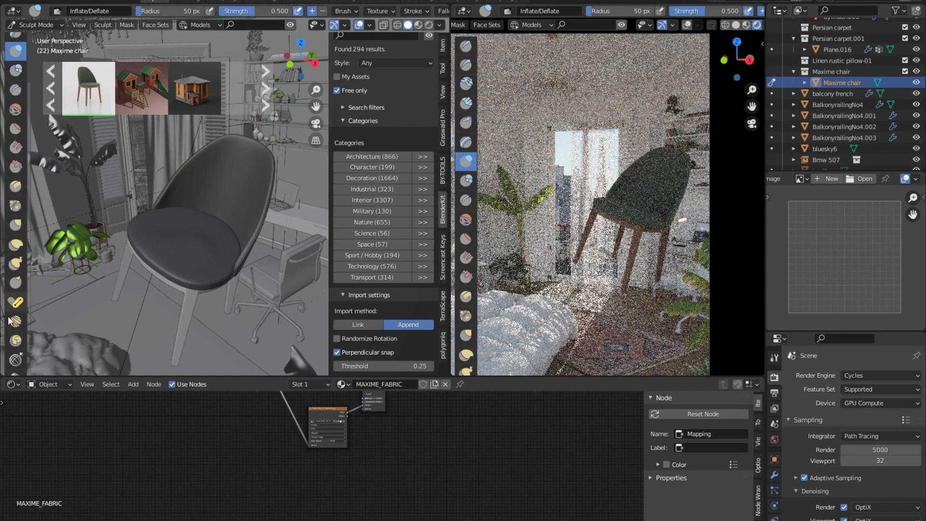
{"action": "left_click", "coordinate": [15, 332]}
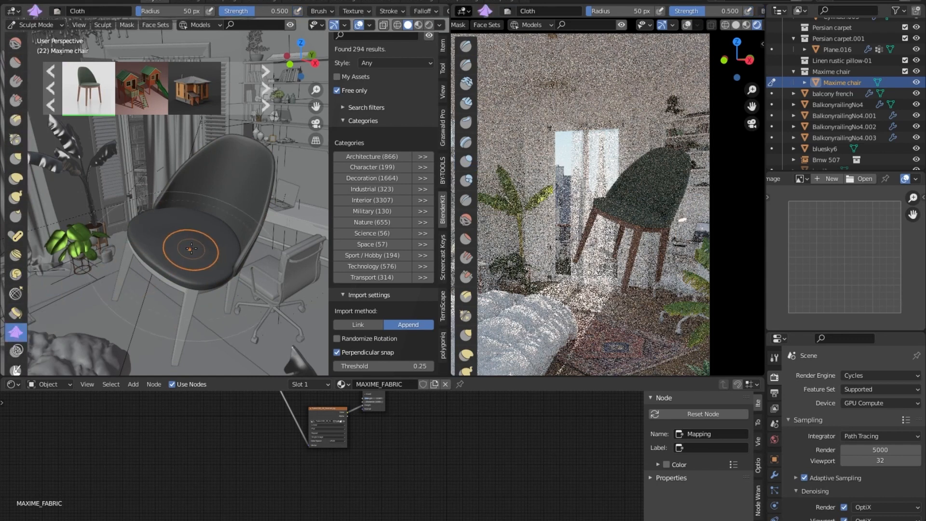
{"action": "mouse_move", "coordinate": [200, 247]}
{"action": "left_mouse_down"}
{"action": "mouse_move", "coordinate": [186, 270]}
{"action": "mouse_move", "coordinate": [182, 253]}
{"action": "mouse_move", "coordinate": [201, 275]}
{"action": "left_mouse_up"}
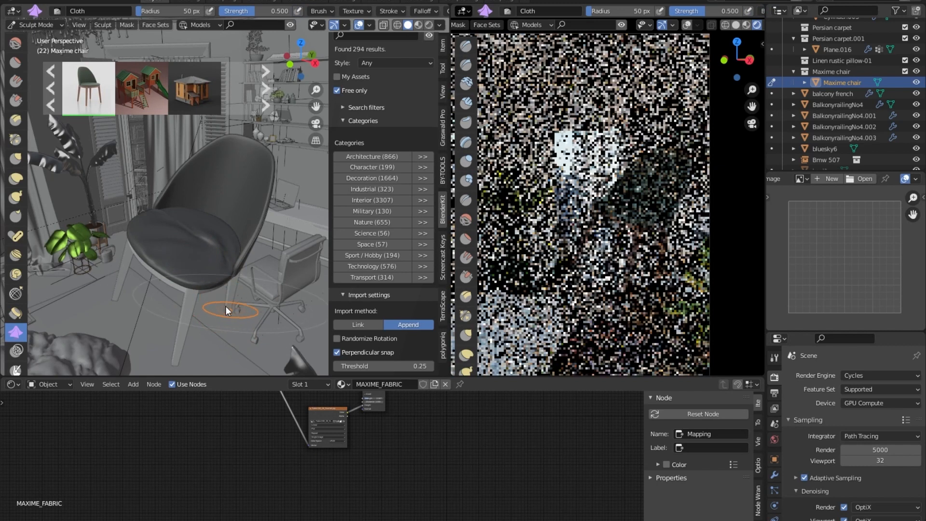
Return the chair to Object Mode and show its material slots and surface settings for MAXIME_FABRIC.
{"action": "left_click", "coordinate": [32, 25]}
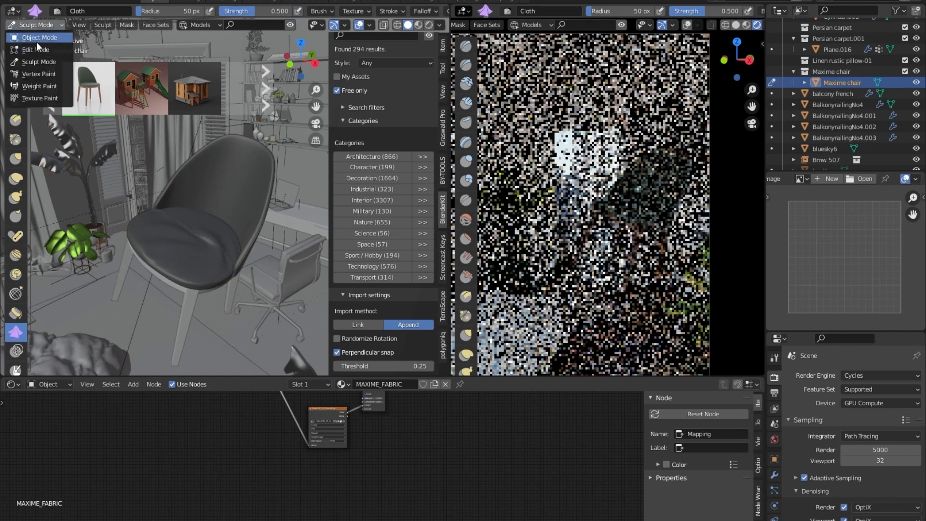
{"action": "left_click", "coordinate": [36, 39]}
{"action": "middle_click_drag", "start_coordinate": [482, 463], "coordinate": [463, 471]}
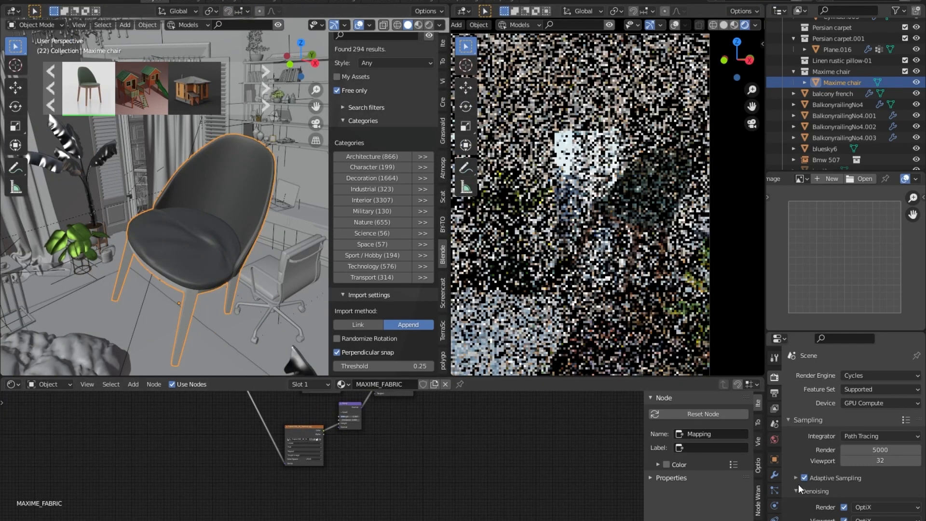
{"action": "scroll", "coordinate": [774, 487], "scroll_direction": "down", "scroll_amount": 4}
{"action": "left_click", "coordinate": [774, 489]}
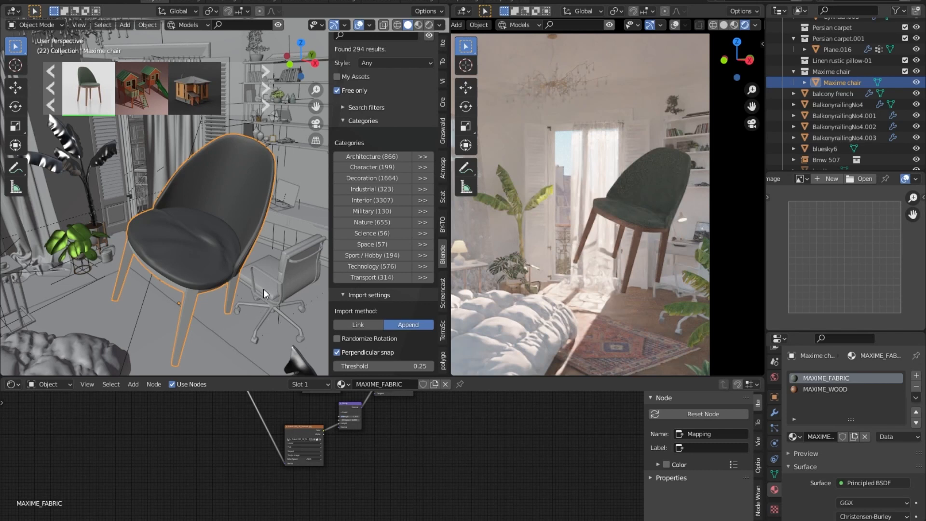
{"action": "scroll", "coordinate": [421, 305], "scroll_direction": "down", "scroll_amount": 3}
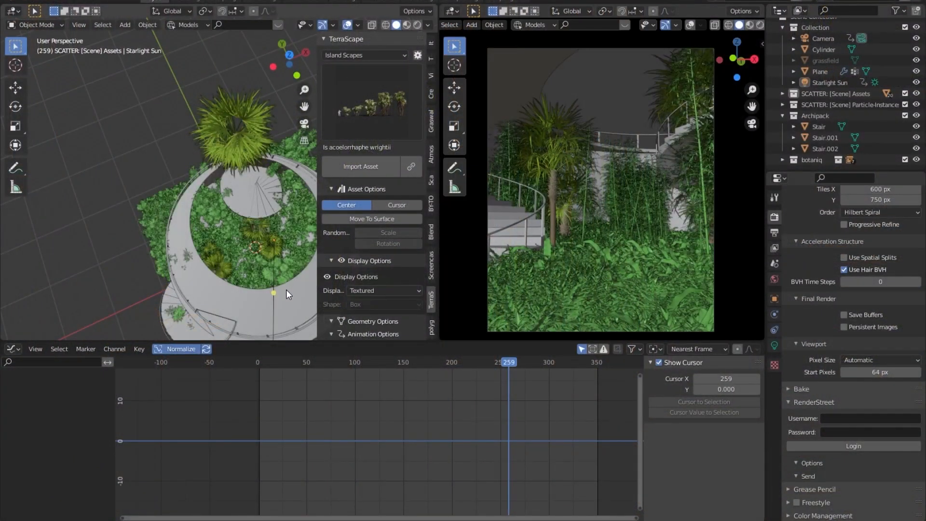
Examine the garden scene's circular walkway, stairs, railings and plants from above and from the side.
{"action": "middle_click_drag", "start_coordinate": [286, 290], "coordinate": [241, 233]}
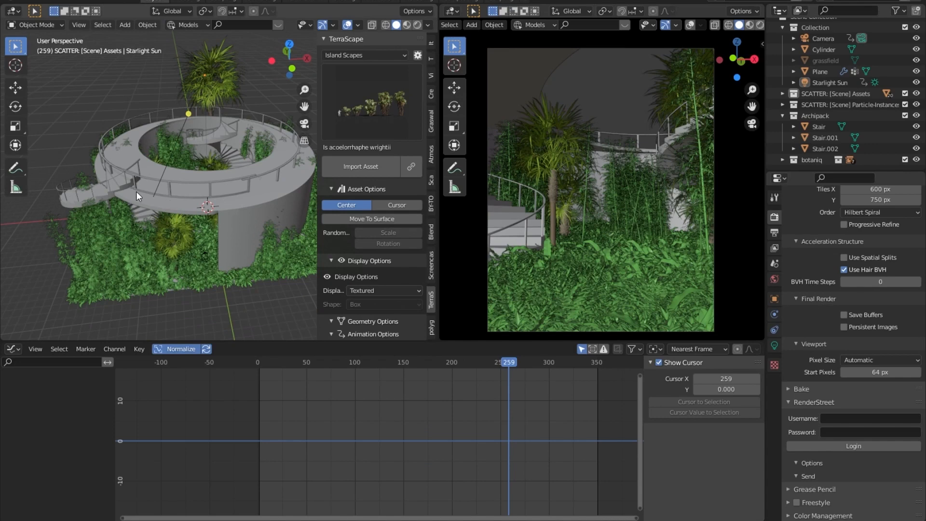
{"action": "middle_click_drag", "start_coordinate": [147, 192], "coordinate": [207, 158]}
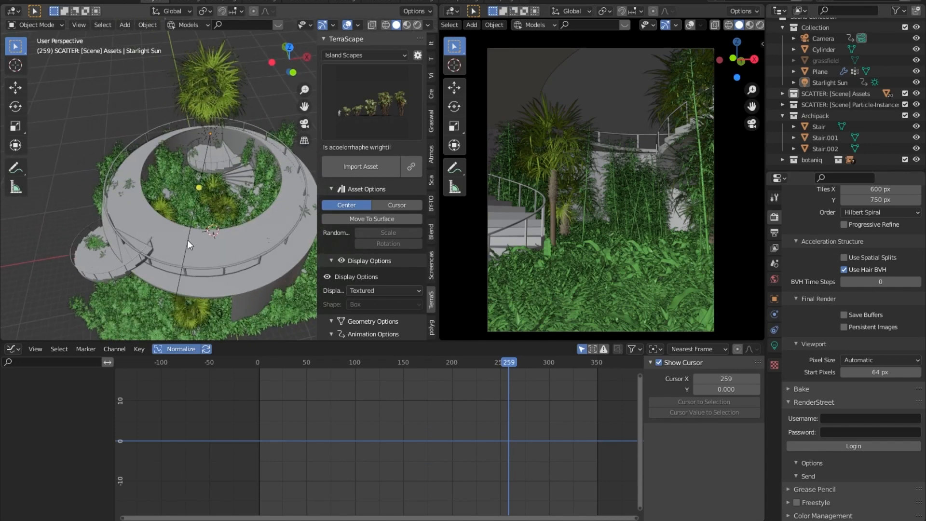
{"action": "scroll", "coordinate": [188, 235], "scroll_direction": "up", "scroll_amount": 6}
{"action": "mouse_move", "coordinate": [192, 155]}
{"action": "middle_mouse_down"}
{"action": "mouse_move", "coordinate": [192, 135]}
{"action": "mouse_move", "coordinate": [195, 170]}
{"action": "middle_mouse_up"}
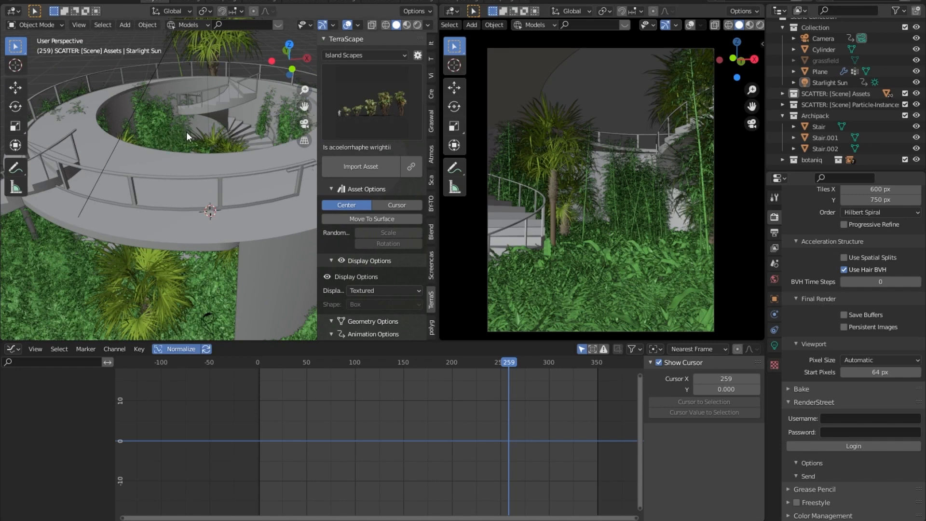
{"action": "middle_click_drag", "start_coordinate": [186, 132], "coordinate": [186, 135]}
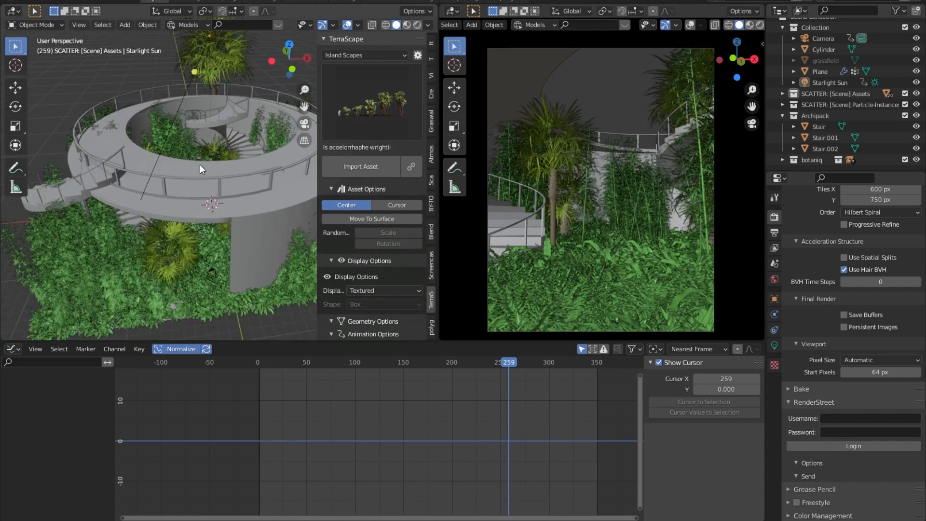
{"action": "middle_click_drag", "start_coordinate": [174, 227], "coordinate": [200, 241]}
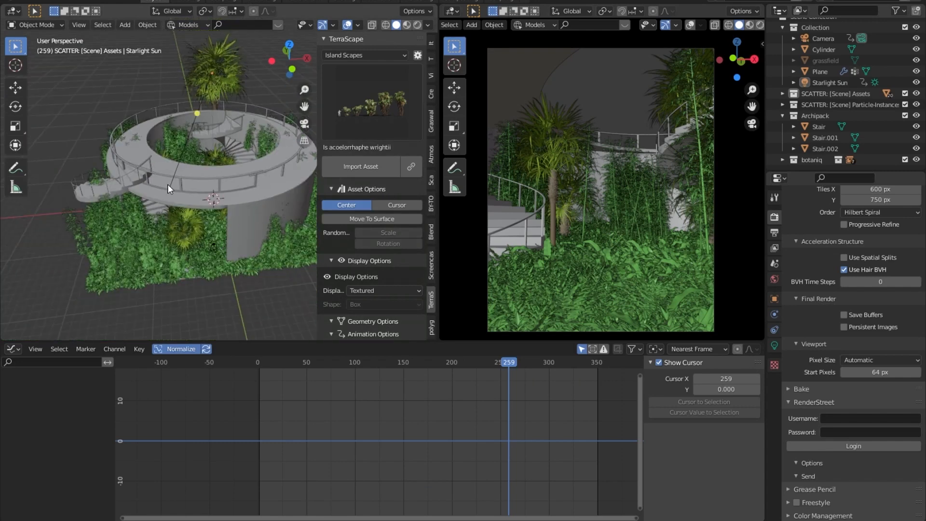
Search the add-ons in Blender Preferences for "arch" to check Archimesh and Archipack, and close the preferences.
{"action": "left_click", "coordinate": [28, 3]}
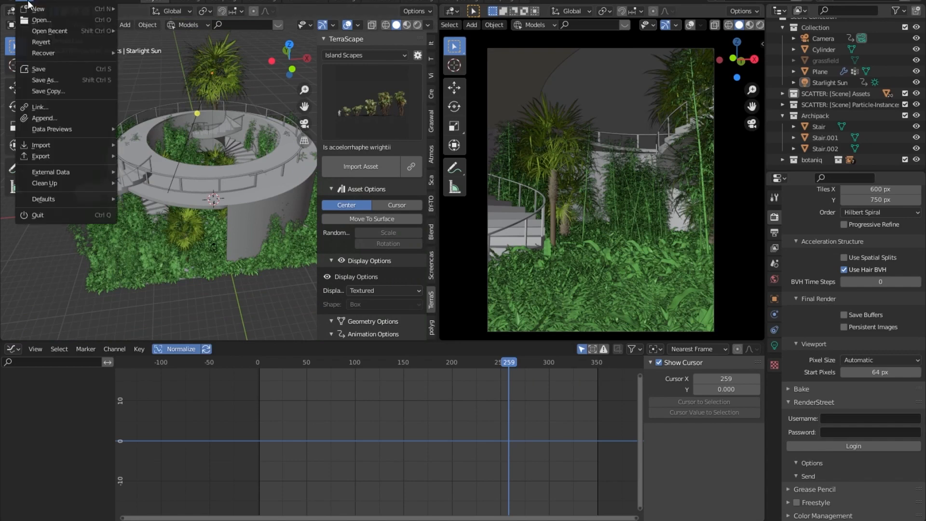
{"action": "mouse_move", "coordinate": [46, 3]}
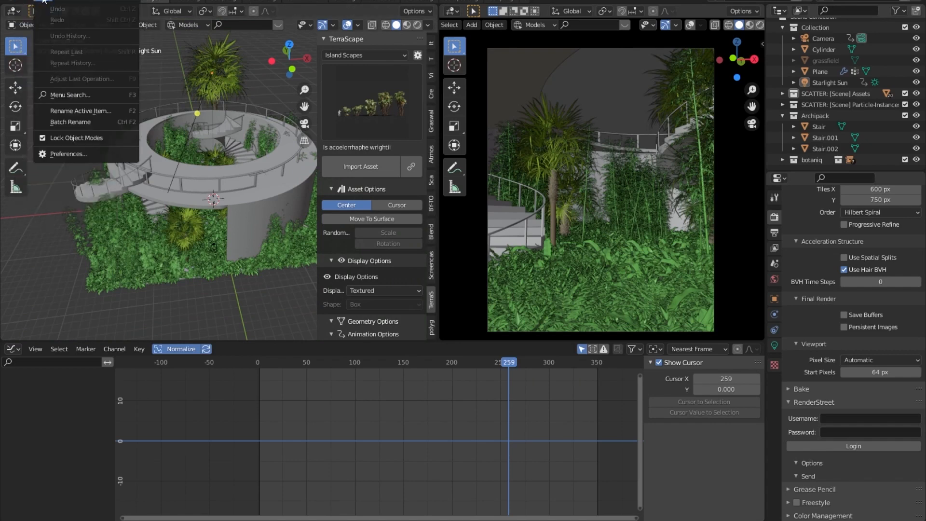
{"action": "left_click", "coordinate": [76, 152]}
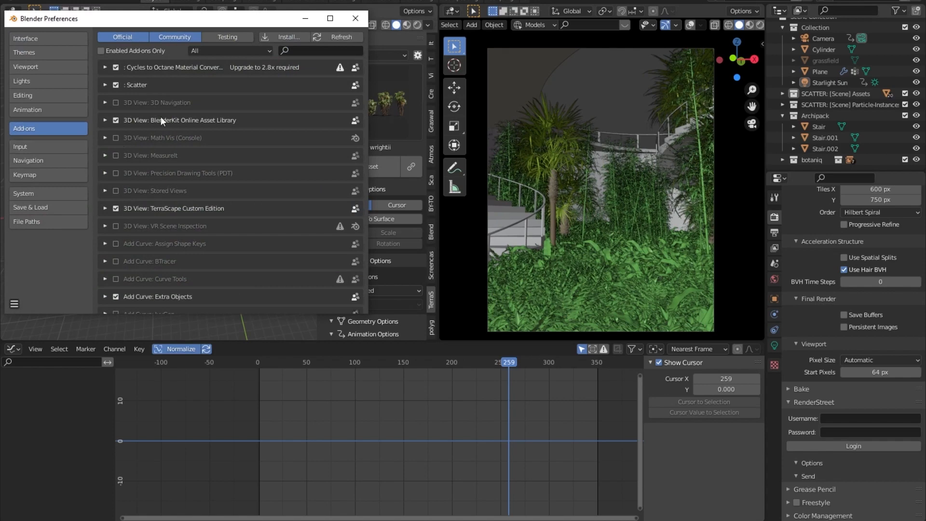
{"action": "left_click", "coordinate": [306, 50]}
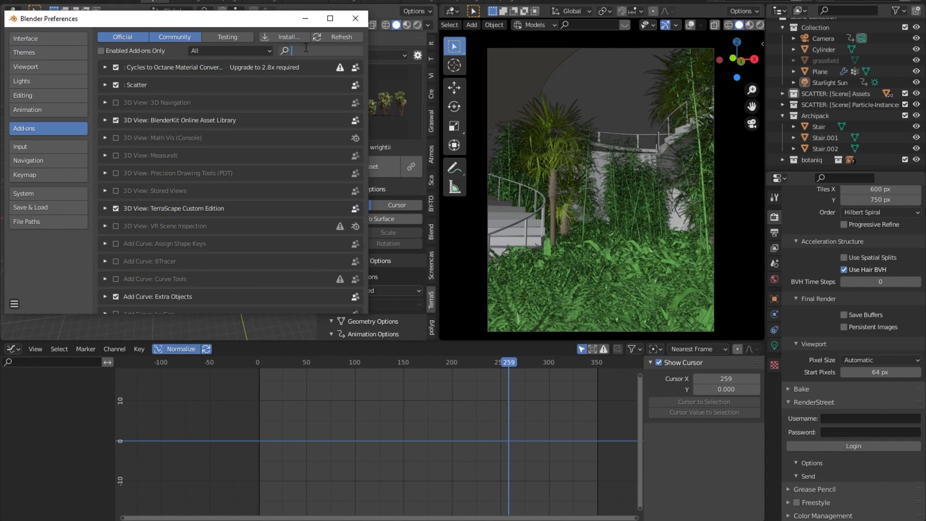
{"action": "type", "text": "arch"}
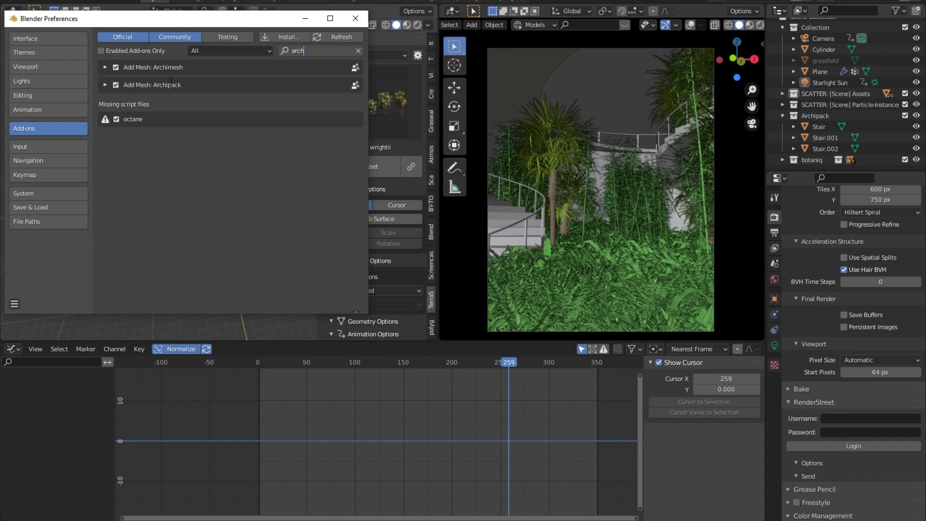
{"action": "key", "text": "Return"}
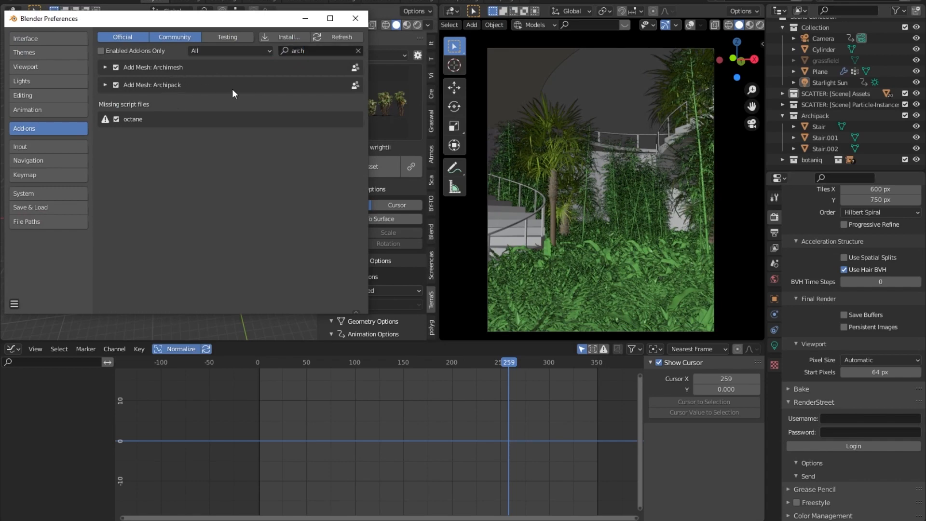
{"action": "left_click", "coordinate": [355, 18]}
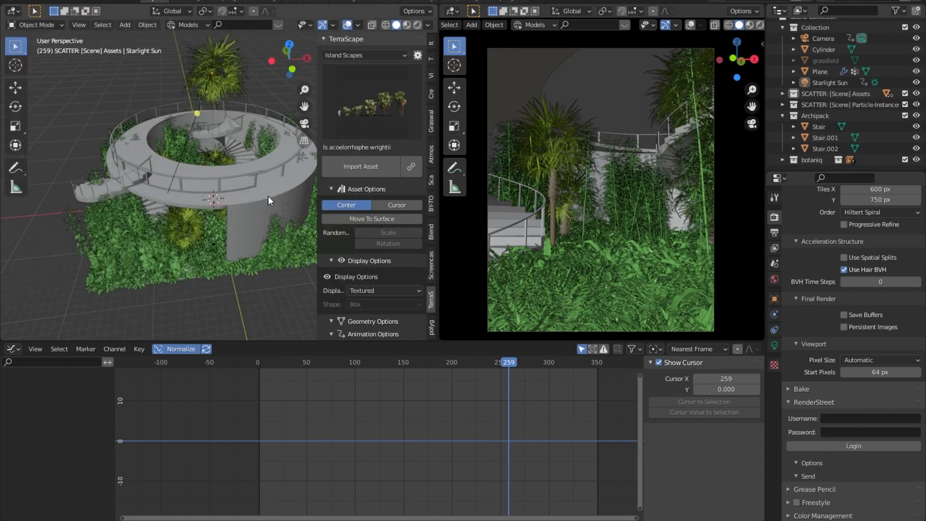
Display the Create tools of the Archimesh and Archipack add-ons, leaving the Archipack tools expanded.
{"action": "left_click", "coordinate": [431, 91]}
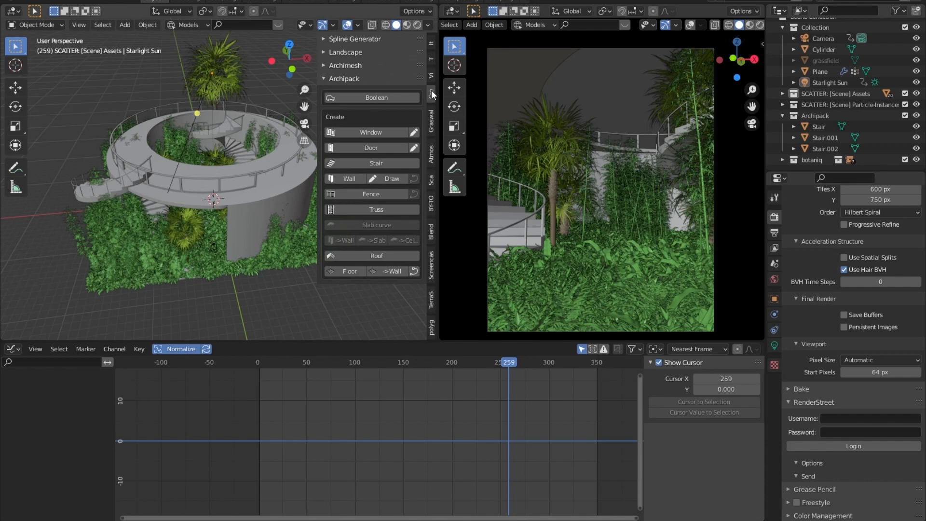
{"action": "left_click", "coordinate": [346, 66]}
{"action": "left_click", "coordinate": [350, 65]}
{"action": "left_click", "coordinate": [347, 79]}
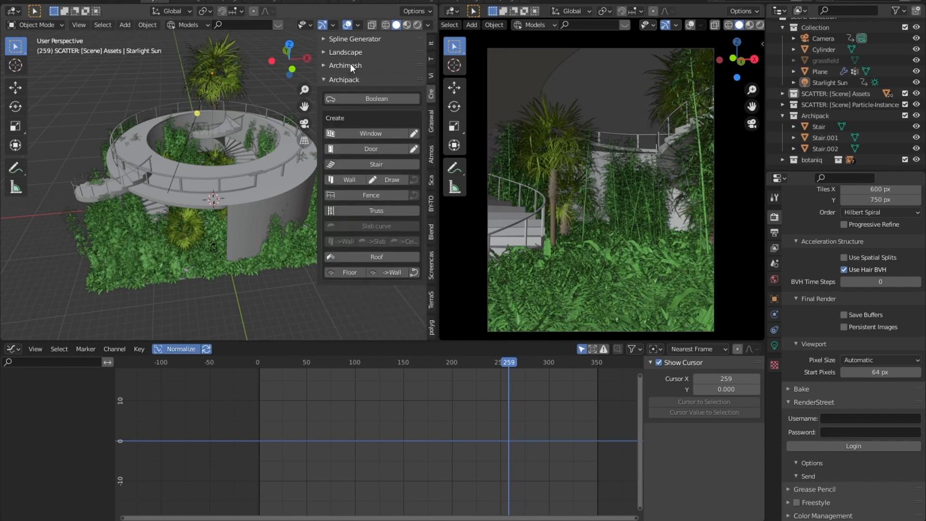
{"action": "middle_click_drag", "start_coordinate": [232, 248], "coordinate": [138, 178]}
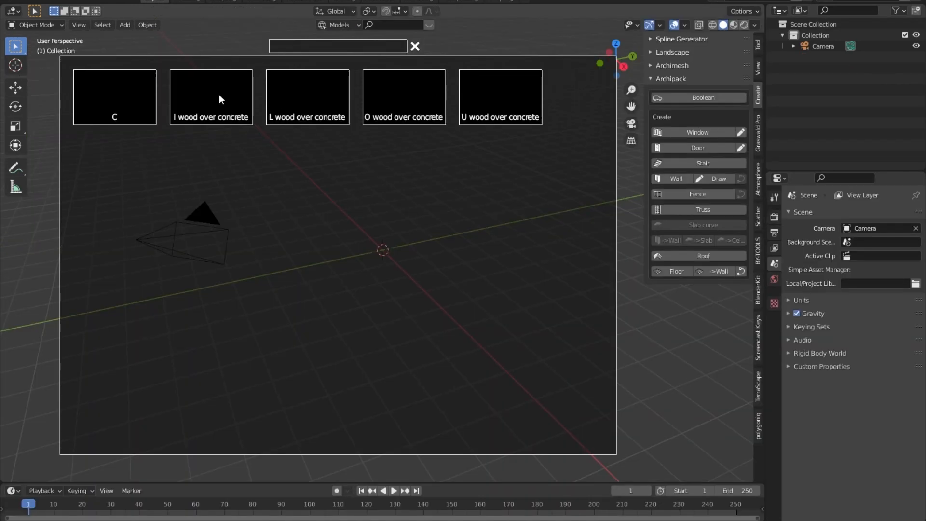
Add an Archipack stair from the "I wood over concrete" preset and inspect its steps and railings from several angles.
{"action": "left_click", "coordinate": [219, 94]}
{"action": "middle_click_drag", "start_coordinate": [500, 203], "coordinate": [464, 212]}
{"action": "scroll", "coordinate": [465, 225], "scroll_direction": "up", "scroll_amount": 4}
{"action": "middle_click_drag", "start_coordinate": [433, 261], "coordinate": [325, 260]}
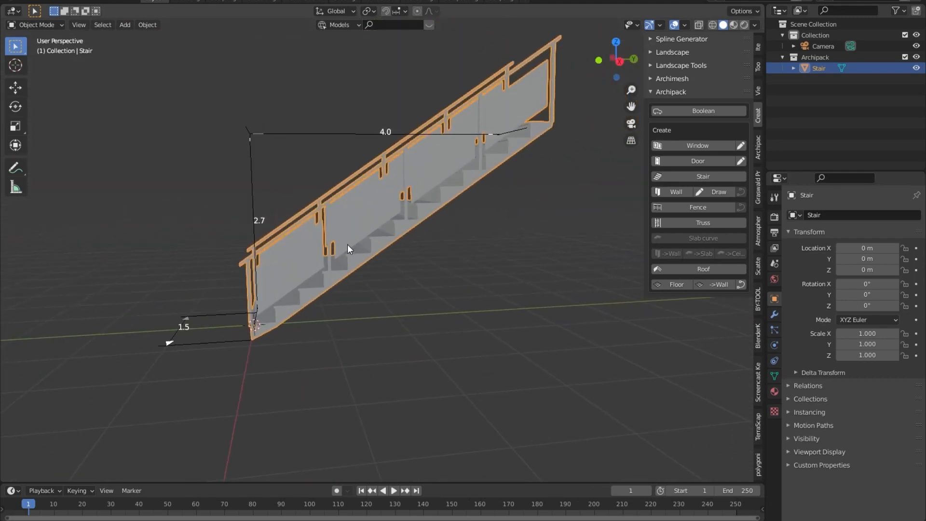
{"action": "middle_click_drag", "start_coordinate": [282, 286], "coordinate": [357, 282]}
{"action": "middle_click_drag", "start_coordinate": [271, 282], "coordinate": [262, 334]}
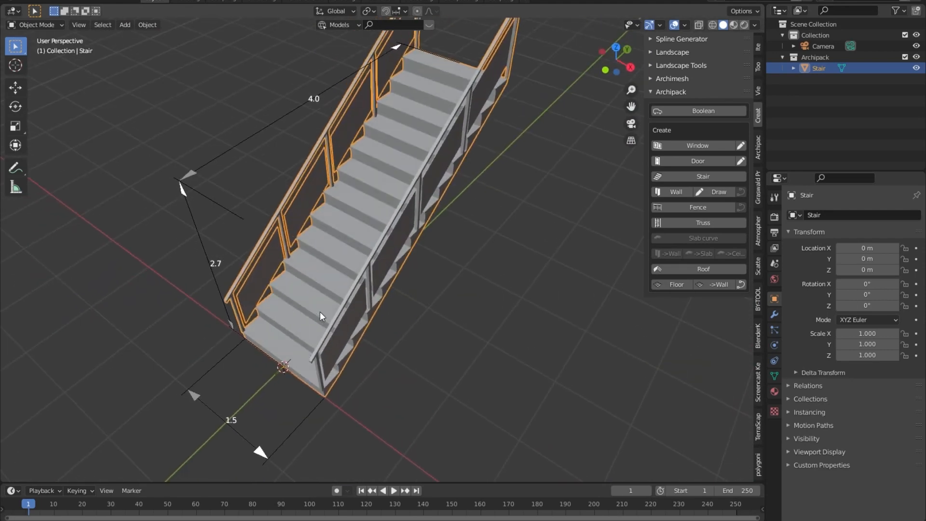
{"action": "middle_click_drag", "start_coordinate": [404, 250], "coordinate": [426, 264]}
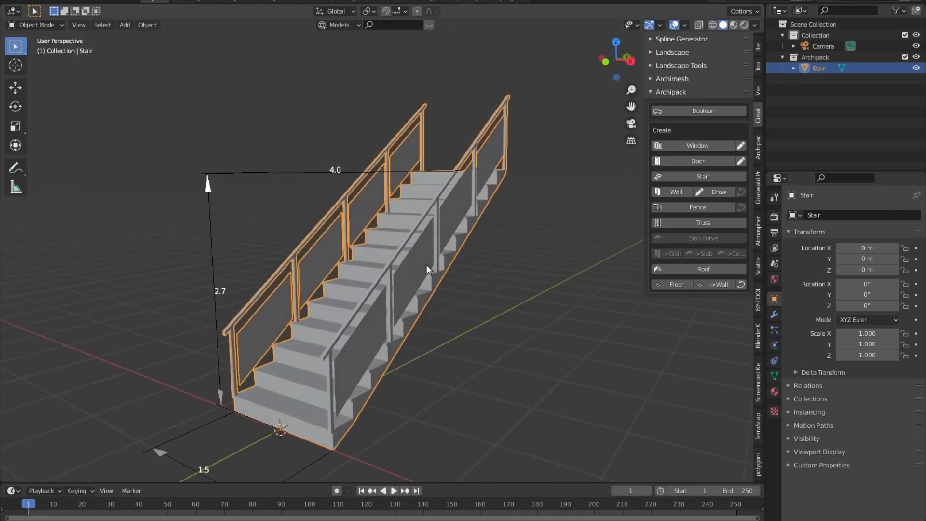
{"action": "middle_click_drag", "start_coordinate": [427, 334], "coordinate": [421, 262], "text": "shift"}
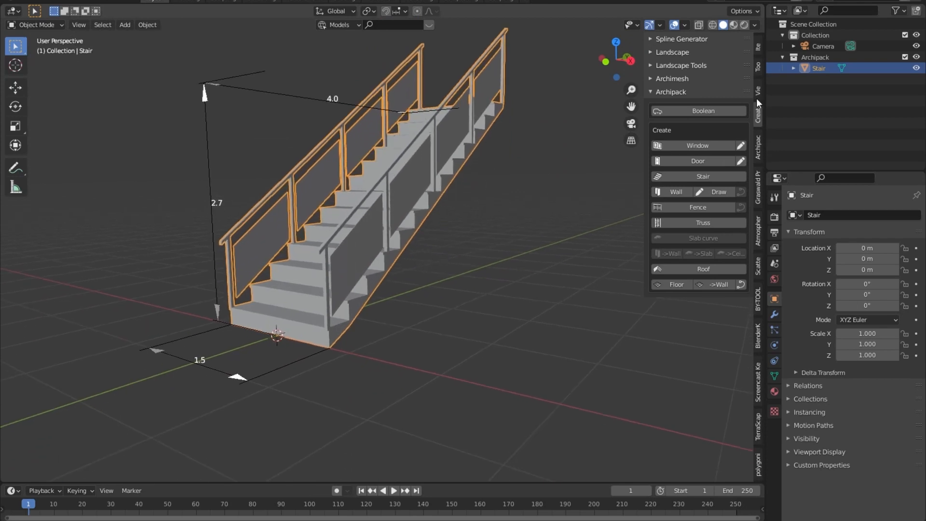
Display the stair's Archipack settings and try the L stair and U stair shapes, viewing each one.
{"action": "left_click", "coordinate": [759, 152]}
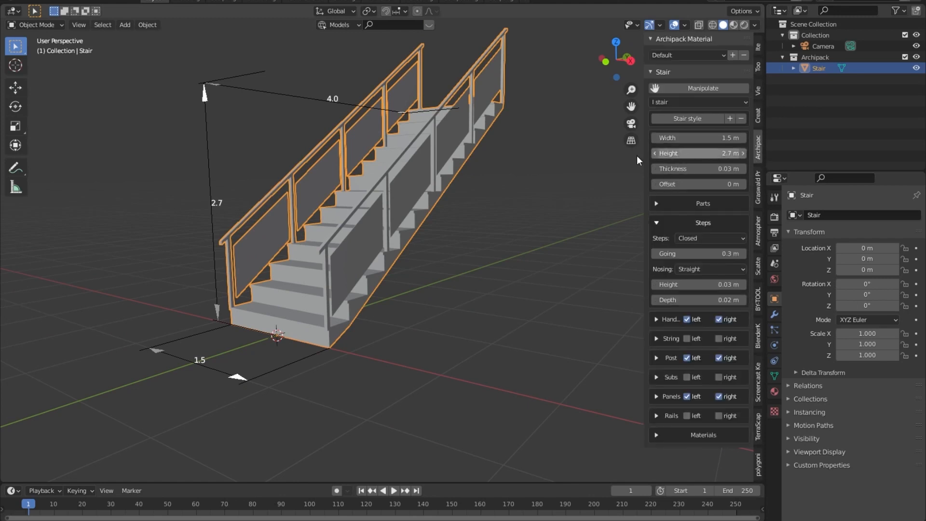
{"action": "middle_click_drag", "start_coordinate": [473, 175], "coordinate": [478, 193]}
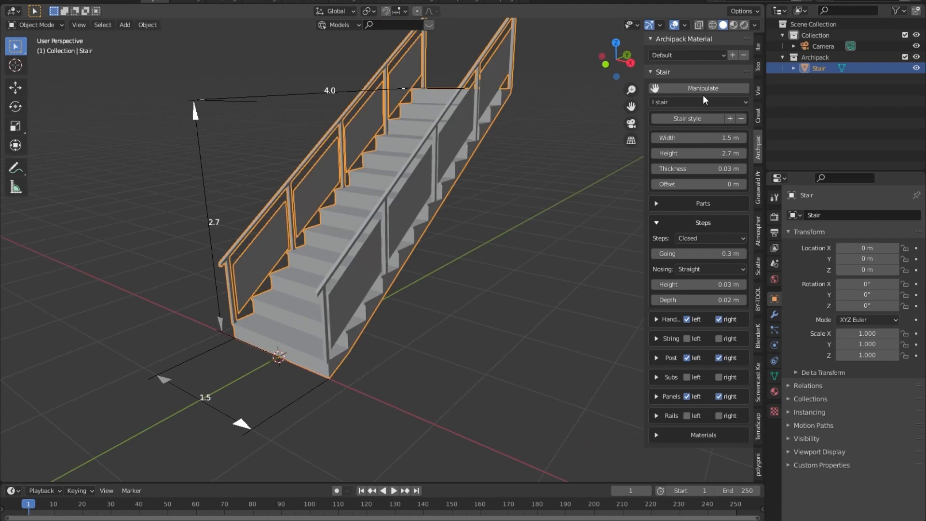
{"action": "left_click", "coordinate": [703, 100]}
{"action": "left_click", "coordinate": [690, 126]}
{"action": "middle_click_drag", "start_coordinate": [526, 173], "coordinate": [489, 221]}
{"action": "left_click", "coordinate": [681, 104]}
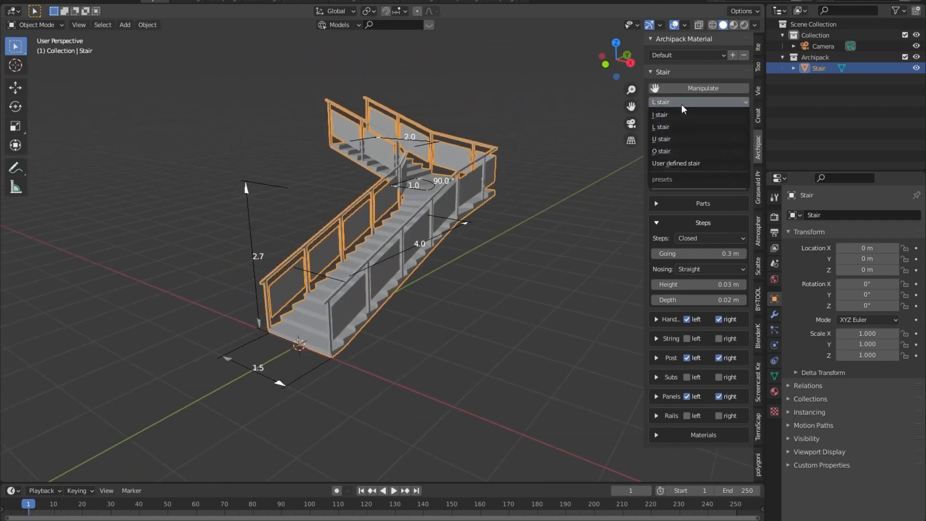
{"action": "left_click", "coordinate": [679, 135]}
{"action": "middle_click_drag", "start_coordinate": [482, 179], "coordinate": [579, 202]}
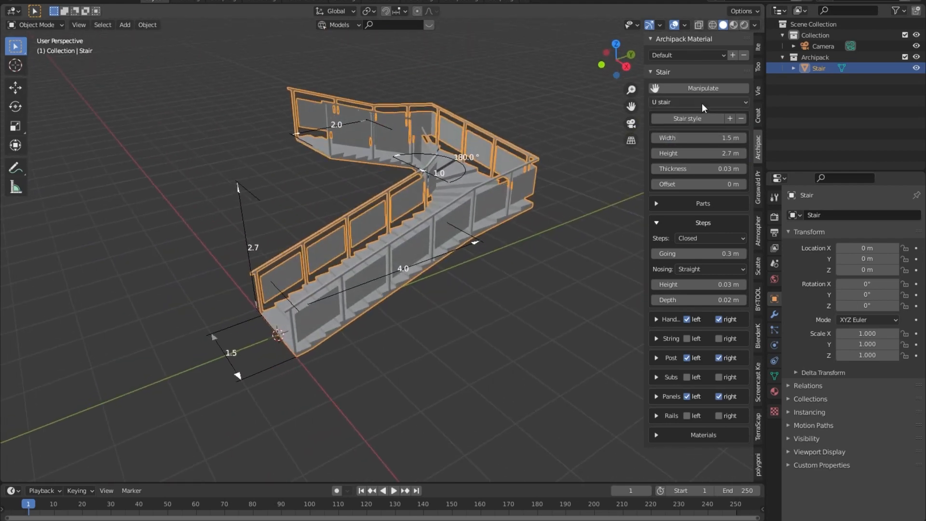
Try the O stair and the user defined stair shapes, viewing each one.
{"action": "left_click", "coordinate": [701, 103]}
{"action": "left_click", "coordinate": [685, 150]}
{"action": "middle_click_drag", "start_coordinate": [257, 207], "coordinate": [290, 184]}
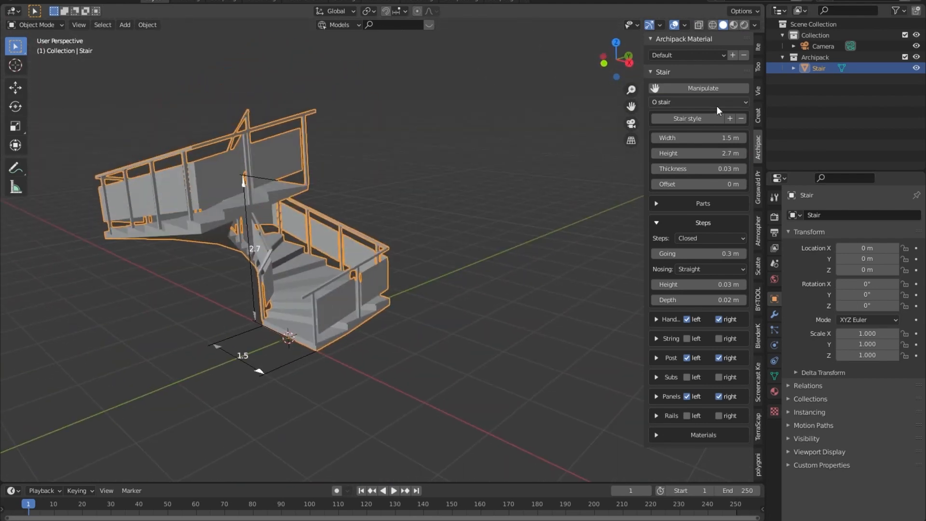
{"action": "left_click", "coordinate": [717, 103]}
{"action": "left_click", "coordinate": [698, 163]}
{"action": "mouse_move", "coordinate": [396, 192]}
{"action": "middle_mouse_down"}
{"action": "mouse_move", "coordinate": [302, 207]}
{"action": "mouse_move", "coordinate": [383, 195]}
{"action": "middle_mouse_up"}
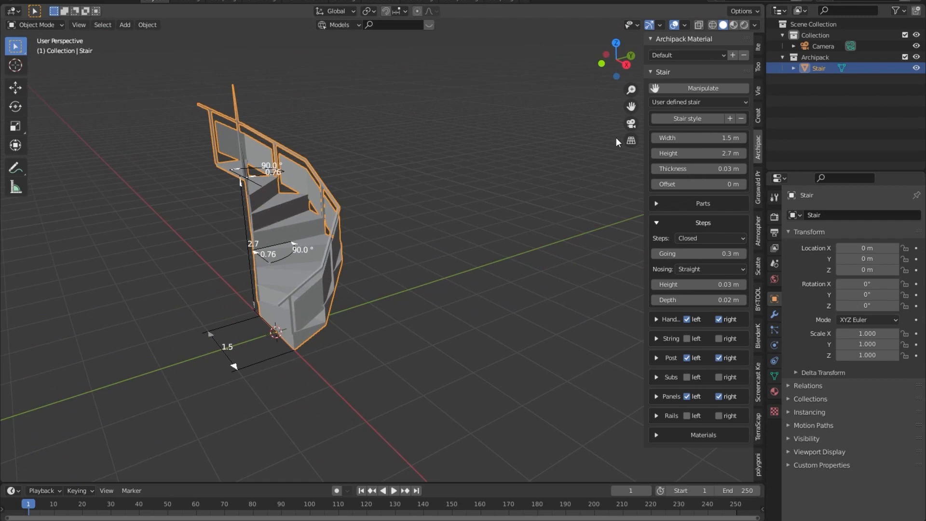
Set the stair's shape to L stair and view it from above and from the side.
{"action": "left_click", "coordinate": [714, 103]}
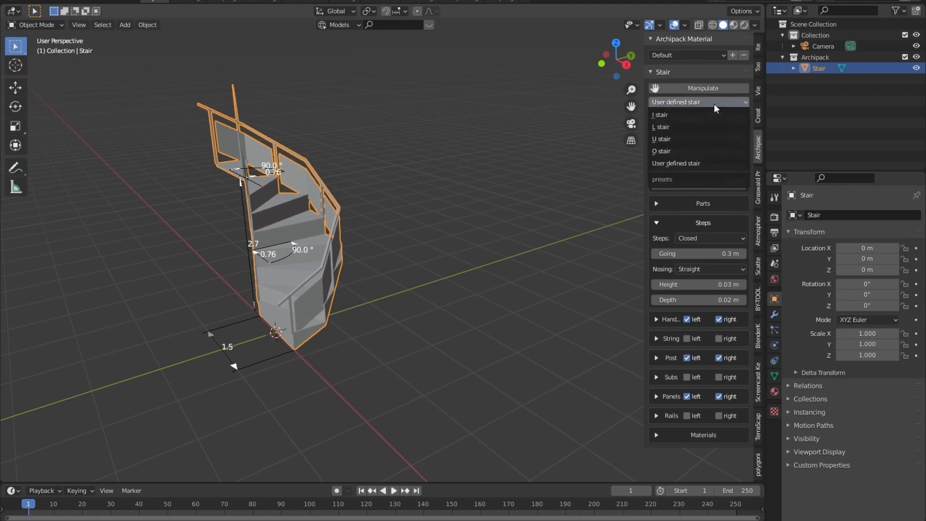
{"action": "left_click", "coordinate": [705, 127]}
{"action": "middle_click_drag", "start_coordinate": [424, 212], "coordinate": [473, 208]}
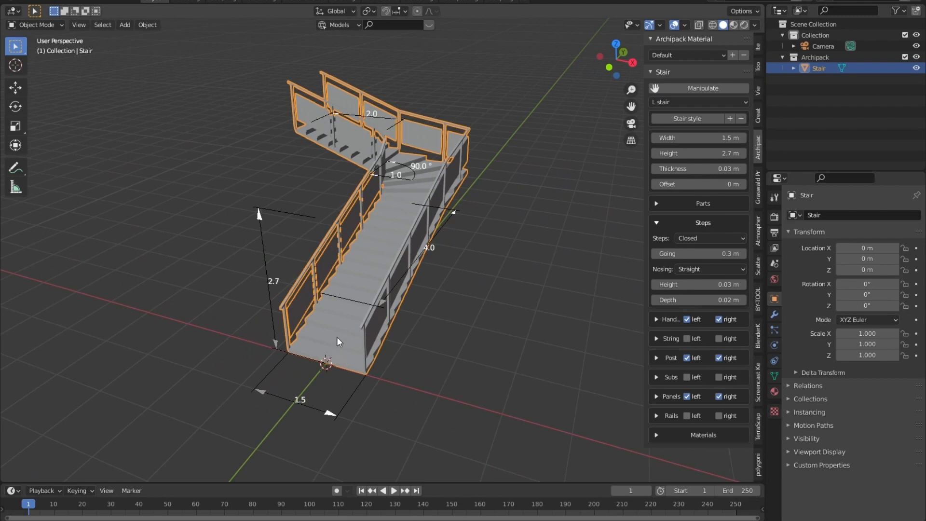
{"action": "middle_click_drag", "start_coordinate": [424, 318], "coordinate": [410, 289]}
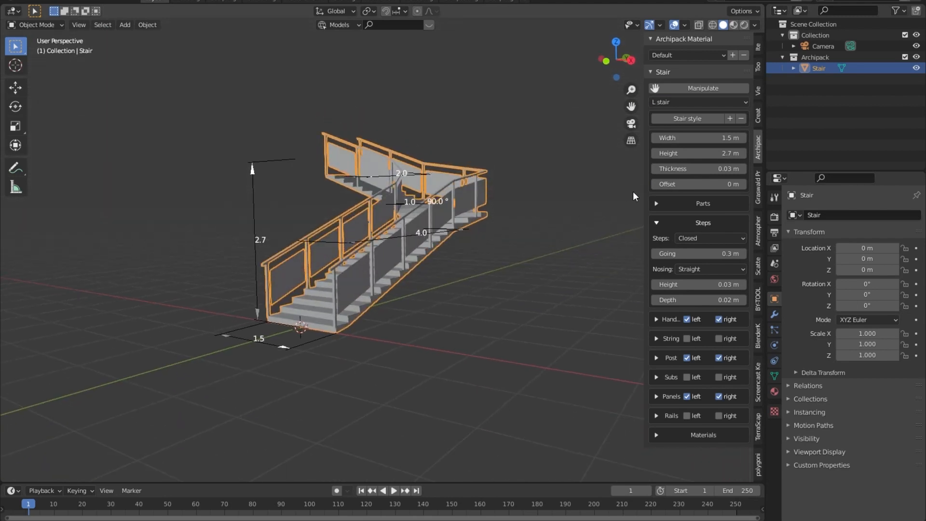
Display the stair's Parts settings and set its width to 2.6 m, height to 3 m and thickness to 2.9 m.
{"action": "left_click", "coordinate": [656, 204]}
{"action": "middle_click_drag", "start_coordinate": [566, 231], "coordinate": [514, 263]}
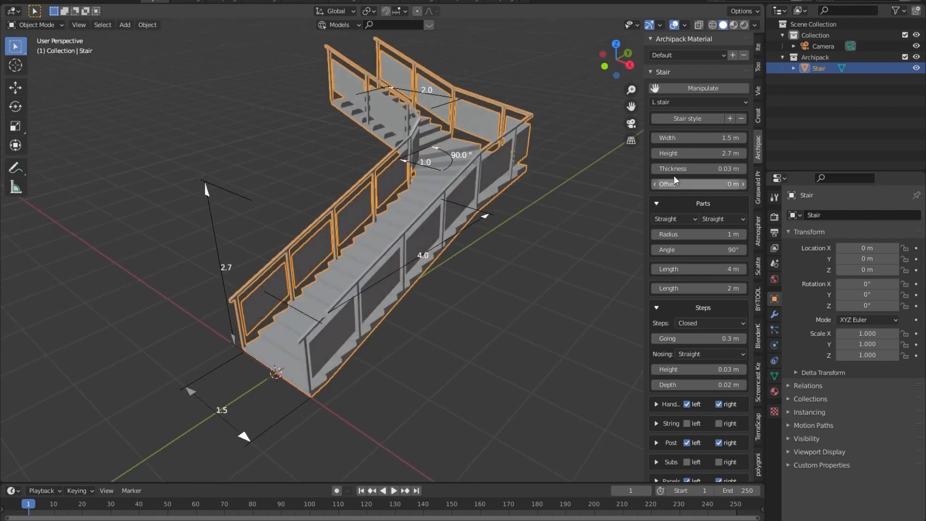
{"action": "left_click_drag", "start_coordinate": [697, 135], "coordinate": [631, 141]}
{"action": "left_click_drag", "start_coordinate": [690, 153], "coordinate": [849, 164]}
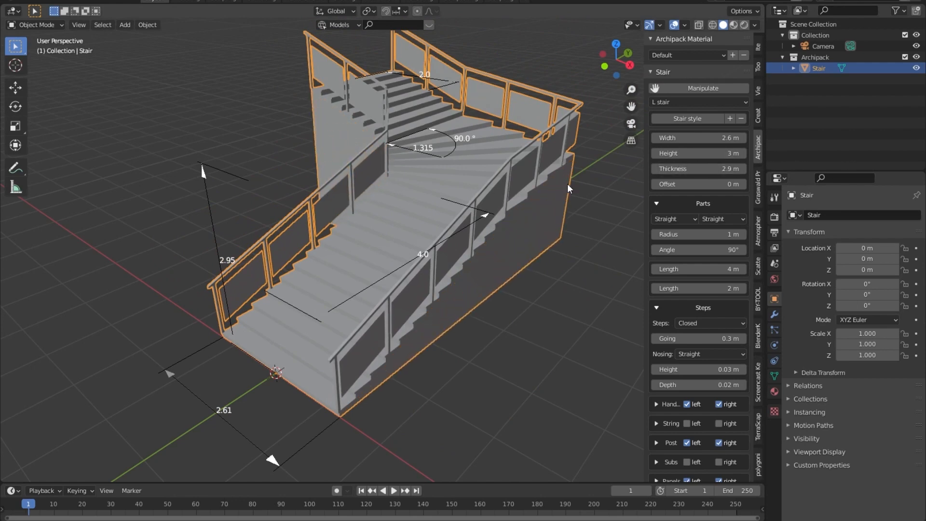
{"action": "scroll", "coordinate": [414, 235], "scroll_direction": "down", "scroll_amount": 3}
{"action": "middle_click_drag", "start_coordinate": [439, 213], "coordinate": [419, 213]}
{"action": "middle_click_drag", "start_coordinate": [478, 262], "coordinate": [525, 250]}
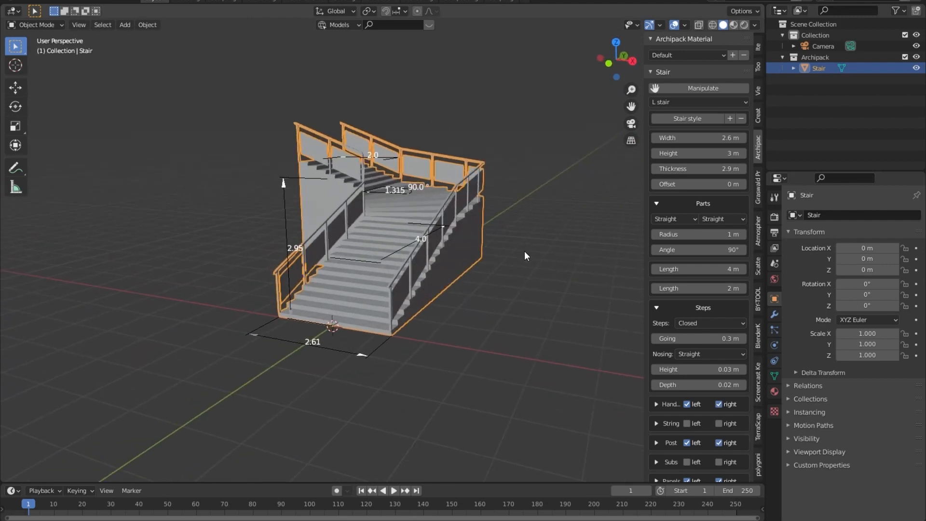
Set the stair's offset to -0.2 m and its turn radius to 1.6 m, and view the changed shape.
{"action": "left_click_drag", "start_coordinate": [684, 184], "coordinate": [683, 186]}
{"action": "mouse_move", "coordinate": [719, 234]}
{"action": "left_mouse_down"}
{"action": "mouse_move", "coordinate": [738, 238]}
{"action": "mouse_move", "coordinate": [724, 235]}
{"action": "left_mouse_up"}
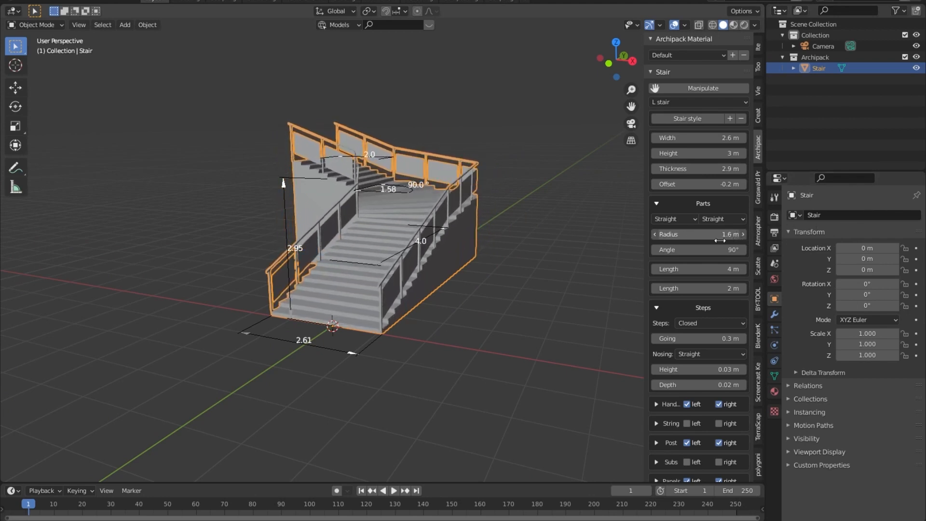
{"action": "middle_click_drag", "start_coordinate": [589, 219], "coordinate": [378, 219]}
{"action": "scroll", "coordinate": [381, 205], "scroll_direction": "down", "scroll_amount": 2}
{"action": "middle_click_drag", "start_coordinate": [426, 167], "coordinate": [438, 245]}
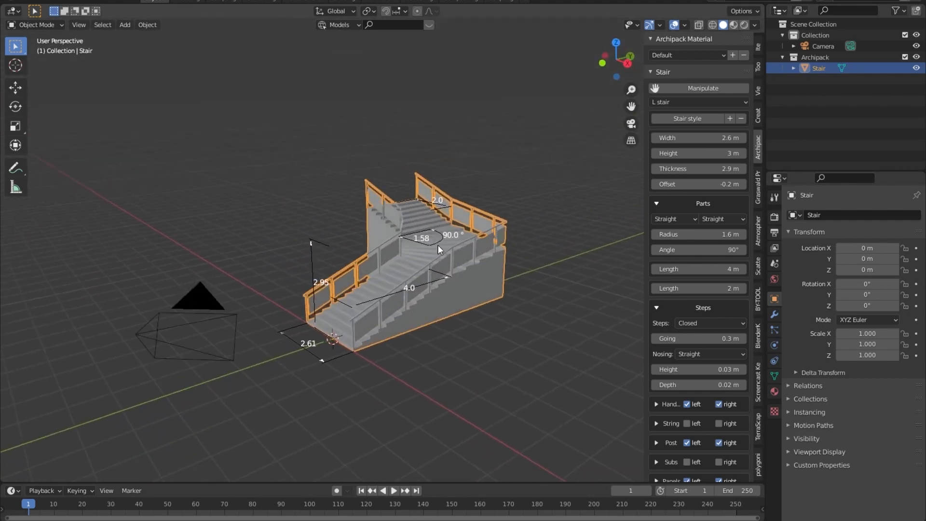
{"action": "scroll", "coordinate": [438, 245], "scroll_direction": "up", "scroll_amount": 3}
{"action": "scroll", "coordinate": [418, 210], "scroll_direction": "up", "scroll_amount": 1}
{"action": "middle_click_drag", "start_coordinate": [417, 209], "coordinate": [430, 194], "text": "shift"}
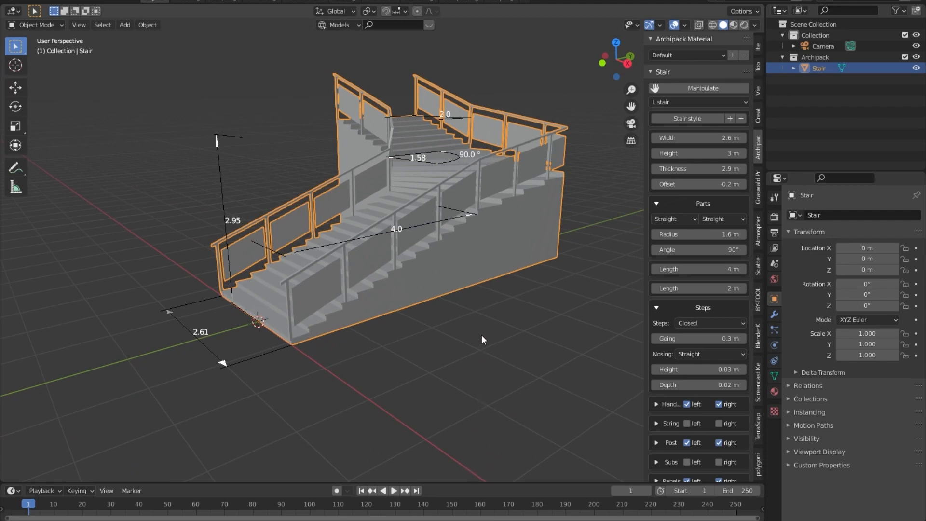
{"action": "middle_click_drag", "start_coordinate": [516, 242], "coordinate": [473, 254]}
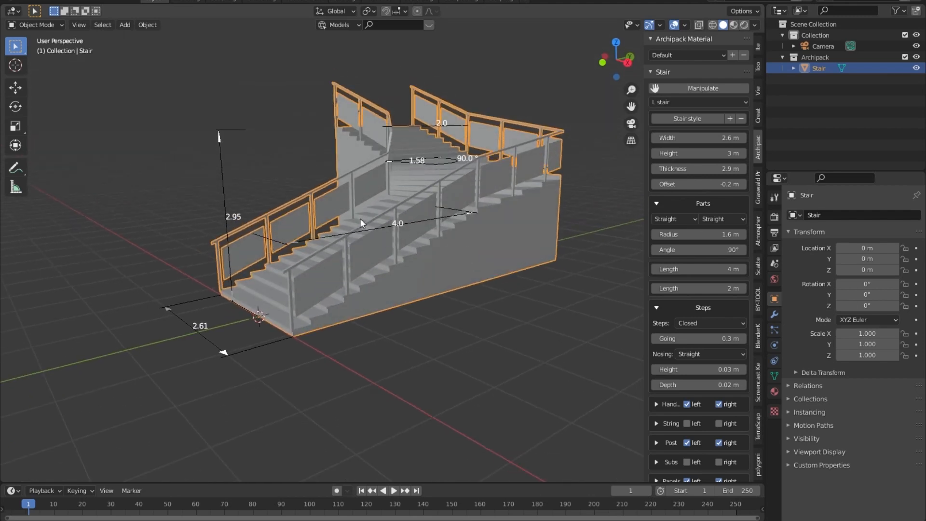
Set the handrail altitude to 1.2 m and turn off the handrails on both sides of the stair.
{"action": "scroll", "coordinate": [653, 389], "scroll_direction": "down", "scroll_amount": 3}
{"action": "left_click", "coordinate": [652, 351]}
{"action": "scroll", "coordinate": [653, 351], "scroll_direction": "down", "scroll_amount": 3}
{"action": "mouse_move", "coordinate": [729, 304]}
{"action": "left_mouse_down"}
{"action": "mouse_move", "coordinate": [739, 303]}
{"action": "mouse_move", "coordinate": [723, 304]}
{"action": "left_mouse_up"}
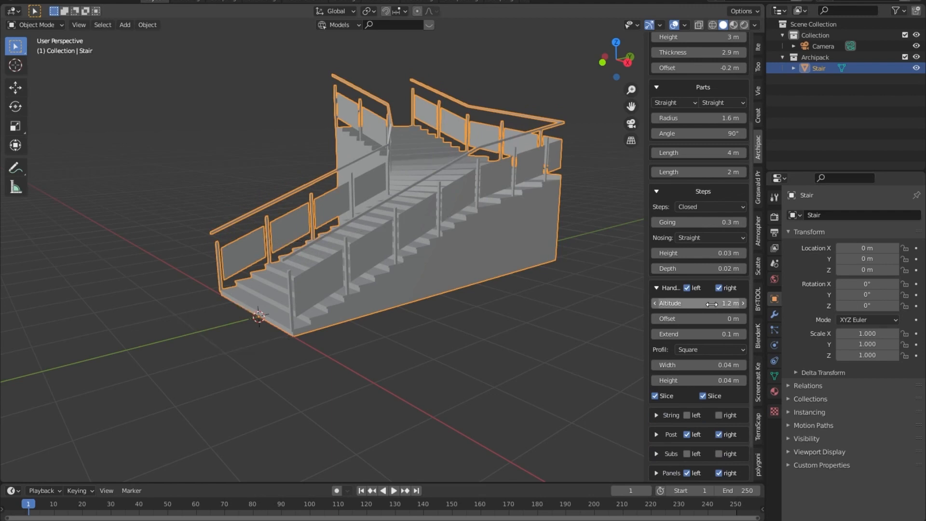
{"action": "left_click", "coordinate": [707, 289]}
{"action": "left_click", "coordinate": [718, 289]}
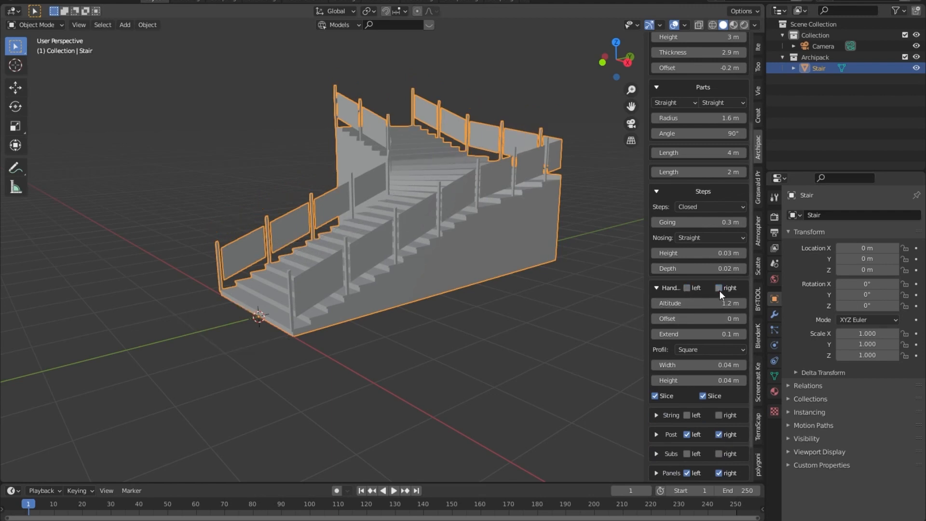
Turn off the stair's posts and panels on both the left and right sides.
{"action": "scroll", "coordinate": [661, 415], "scroll_direction": "down", "scroll_amount": 2}
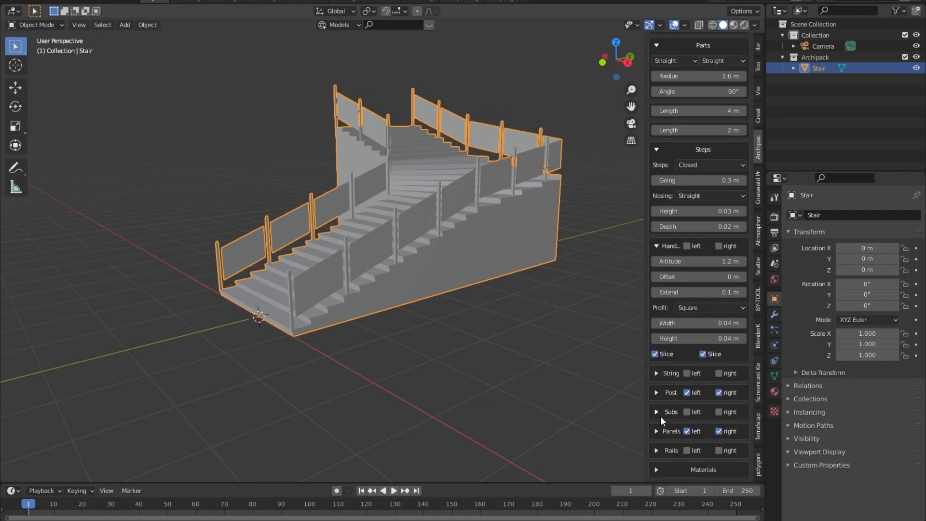
{"action": "left_click", "coordinate": [687, 393]}
{"action": "left_click", "coordinate": [719, 392]}
{"action": "left_click", "coordinate": [684, 430]}
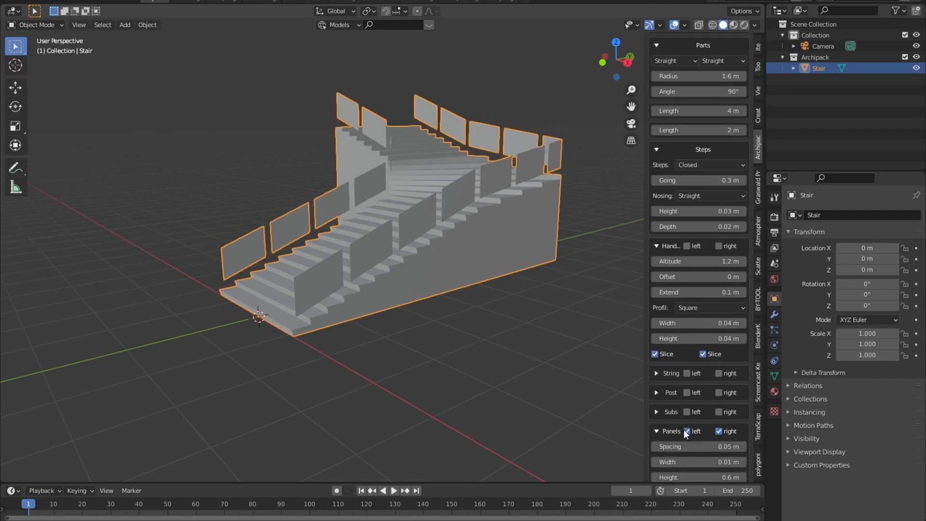
{"action": "left_click", "coordinate": [718, 430]}
{"action": "left_click", "coordinate": [686, 430]}
Delete the stair from the scene.
{"action": "middle_click_drag", "start_coordinate": [506, 352], "coordinate": [441, 260]}
{"action": "scroll", "coordinate": [449, 246], "scroll_direction": "down", "scroll_amount": 3}
{"action": "key", "text": "Delete"}
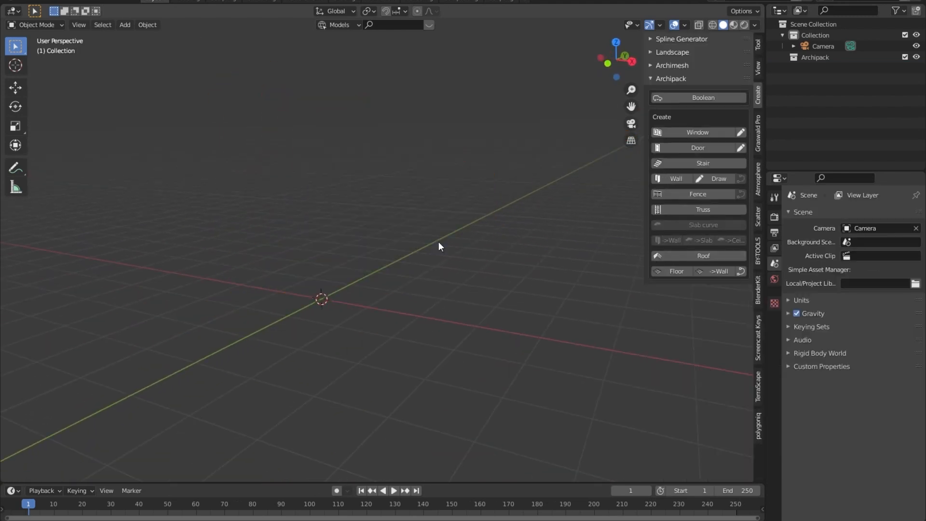
Add an Archipack window from the "120x110 flat 2 oblique" preset and view it from the front.
{"action": "left_click", "coordinate": [675, 132]}
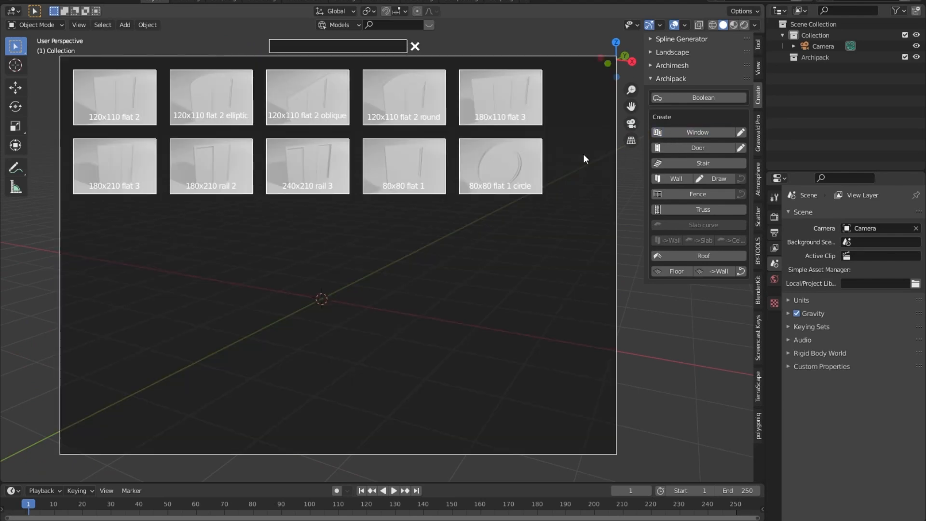
{"action": "left_click", "coordinate": [305, 107]}
{"action": "scroll", "coordinate": [391, 283], "scroll_direction": "up", "scroll_amount": 4}
{"action": "scroll", "coordinate": [381, 291], "scroll_direction": "down", "scroll_amount": 1}
{"action": "middle_click_drag", "start_coordinate": [380, 292], "coordinate": [483, 294]}
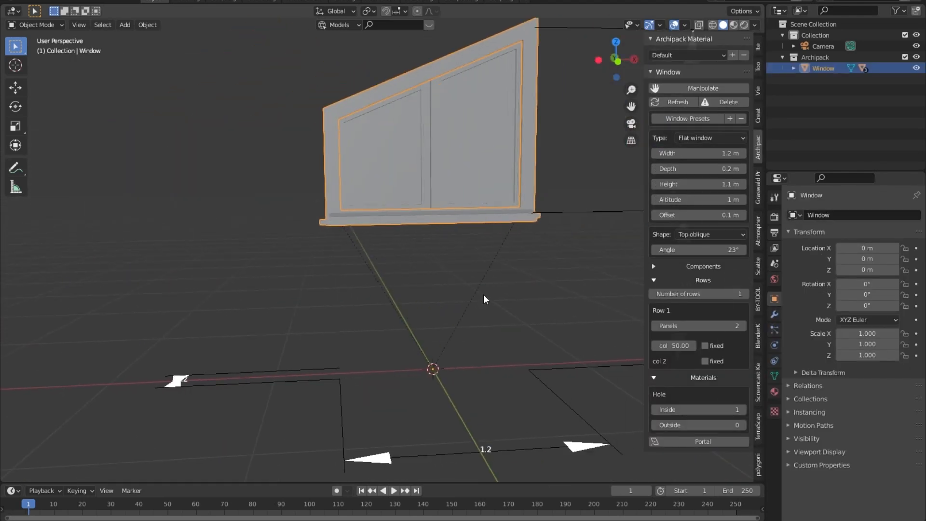
Display the window's material slots and look through them down to Window_blind.
{"action": "left_click", "coordinate": [775, 389]}
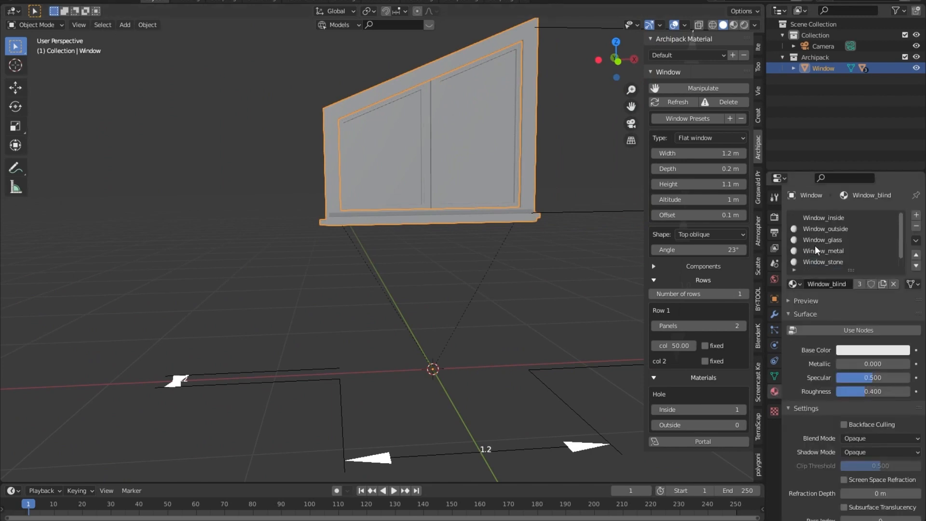
{"action": "scroll", "coordinate": [815, 234], "scroll_direction": "down", "scroll_amount": 1}
{"action": "middle_click_drag", "start_coordinate": [579, 270], "coordinate": [434, 203]}
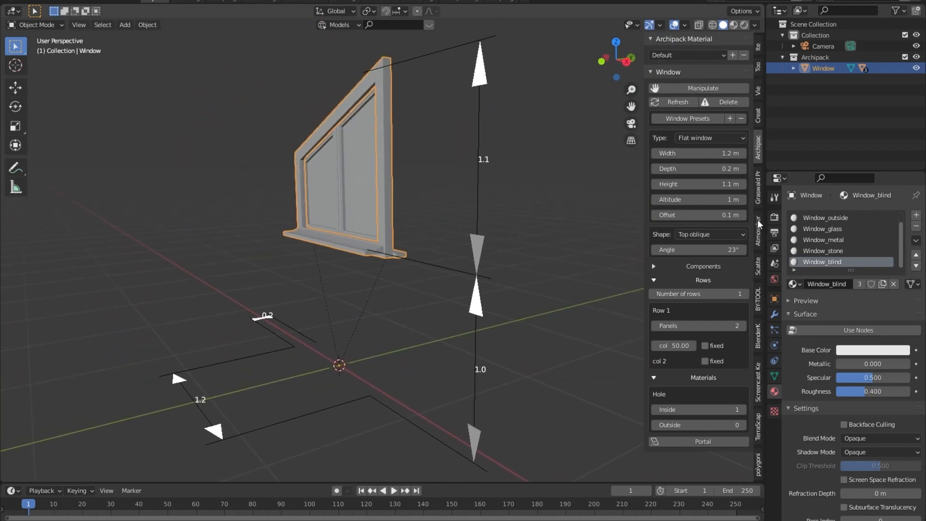
Set the window's width to about 1.23 m, depth to 0.18 m and height to about 1.28 m, and open the Archipack material set list.
{"action": "left_click_drag", "start_coordinate": [695, 155], "coordinate": [695, 185]}
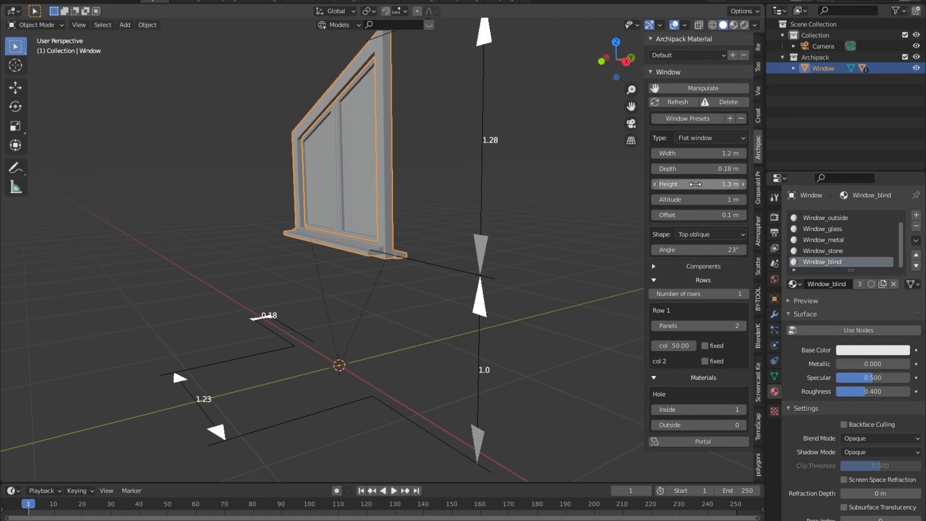
{"action": "scroll", "coordinate": [493, 207], "scroll_direction": "down", "scroll_amount": 5}
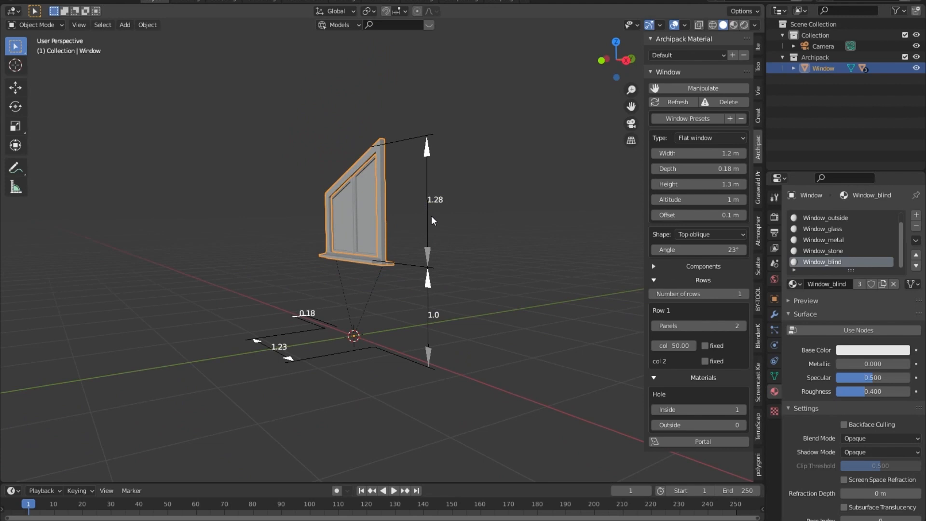
{"action": "middle_click_drag", "start_coordinate": [394, 216], "coordinate": [438, 225]}
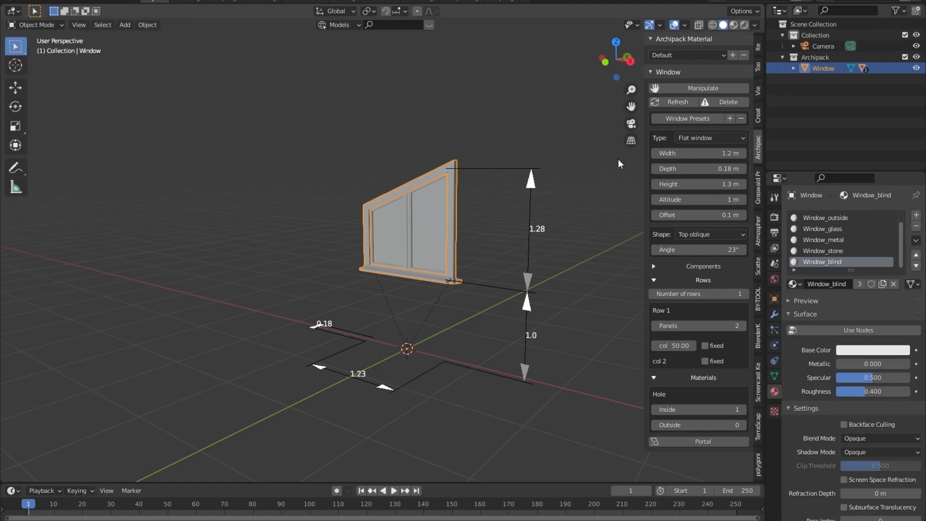
{"action": "left_click", "coordinate": [690, 55]}
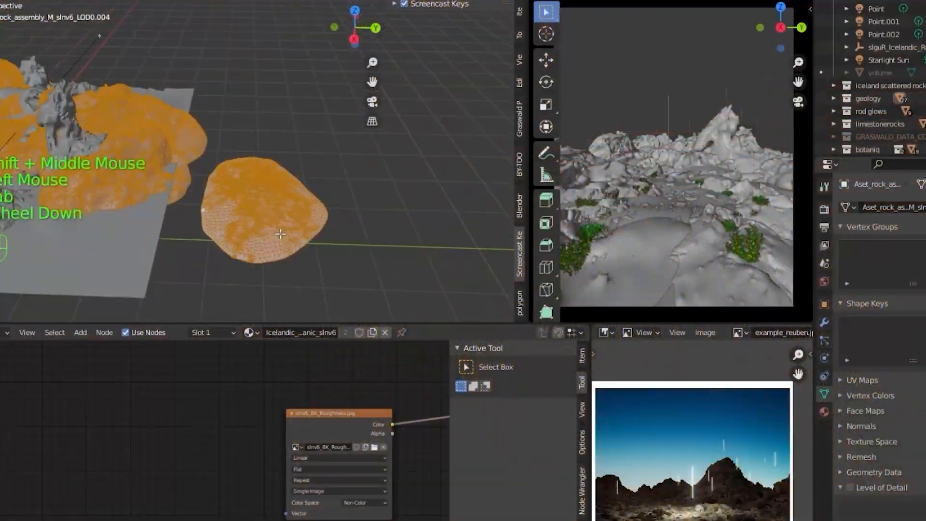
Try to move a point of the rock assembly's mesh vertically, and return to Object Mode.
{"action": "scroll", "coordinate": [281, 234], "scroll_direction": "down", "scroll_amount": 2}
{"action": "scroll", "coordinate": [280, 233], "scroll_direction": "up", "scroll_amount": 1}
{"action": "middle_click_drag", "start_coordinate": [258, 213], "coordinate": [288, 229], "text": "shift"}
{"action": "left_click", "coordinate": [288, 229]}
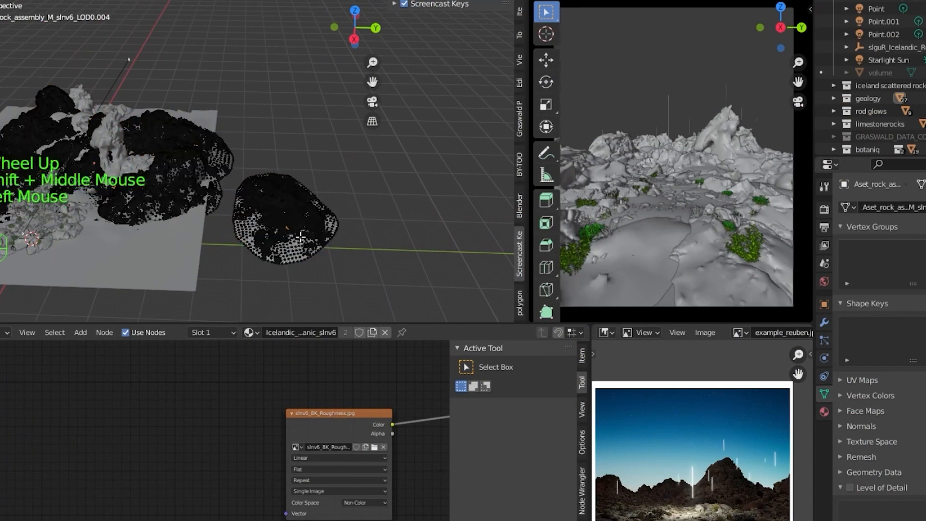
{"action": "key", "text": "g"}
{"action": "key", "text": "z"}
{"action": "key", "text": "Escape"}
{"action": "key", "text": "Tab"}
{"action": "middle_click_drag", "start_coordinate": [281, 223], "coordinate": [289, 231]}
{"action": "middle_click_drag", "start_coordinate": [289, 231], "coordinate": [282, 196], "text": "shift"}
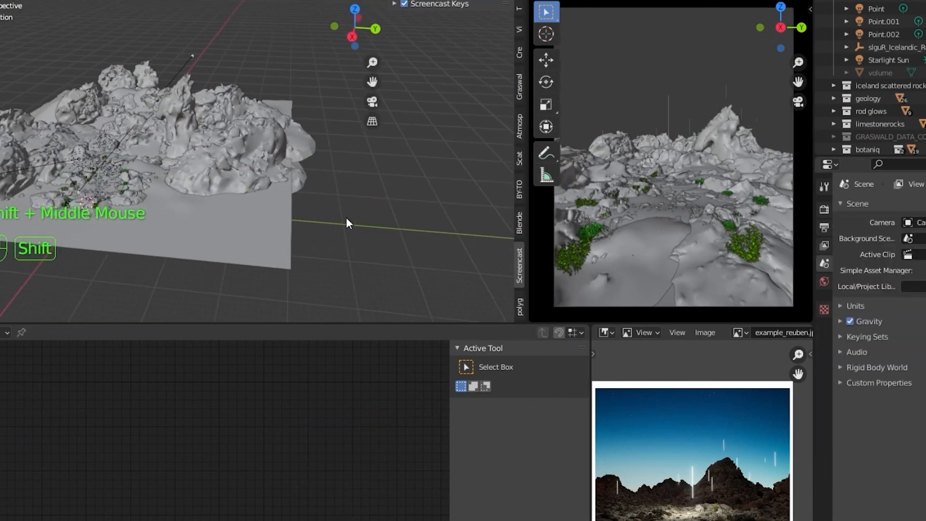
Hide the geology collection to check the terrain without its rocks, and show it again.
{"action": "scroll", "coordinate": [345, 217], "scroll_direction": "down", "scroll_amount": 1}
{"action": "scroll", "coordinate": [869, 90], "scroll_direction": "down", "scroll_amount": 2}
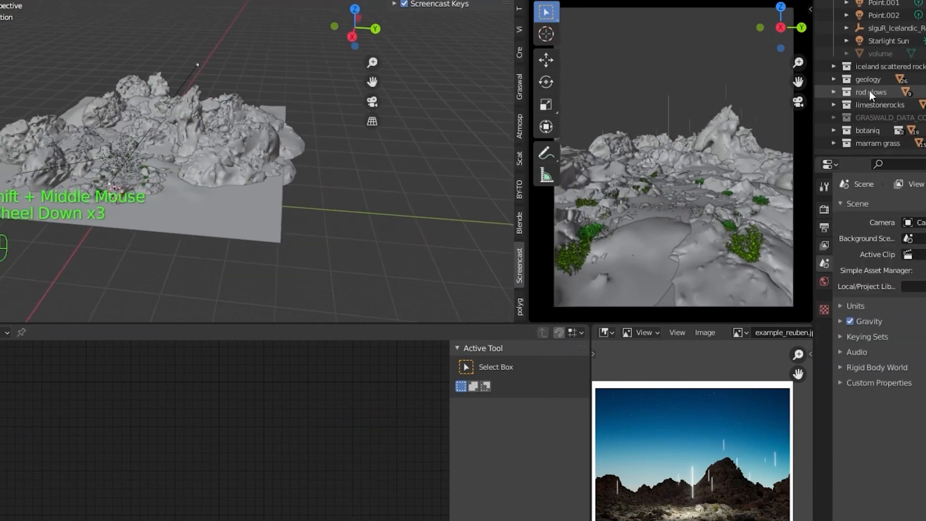
{"action": "left_click", "coordinate": [833, 80]}
{"action": "left_click", "coordinate": [833, 79]}
{"action": "left_click", "coordinate": [925, 80]}
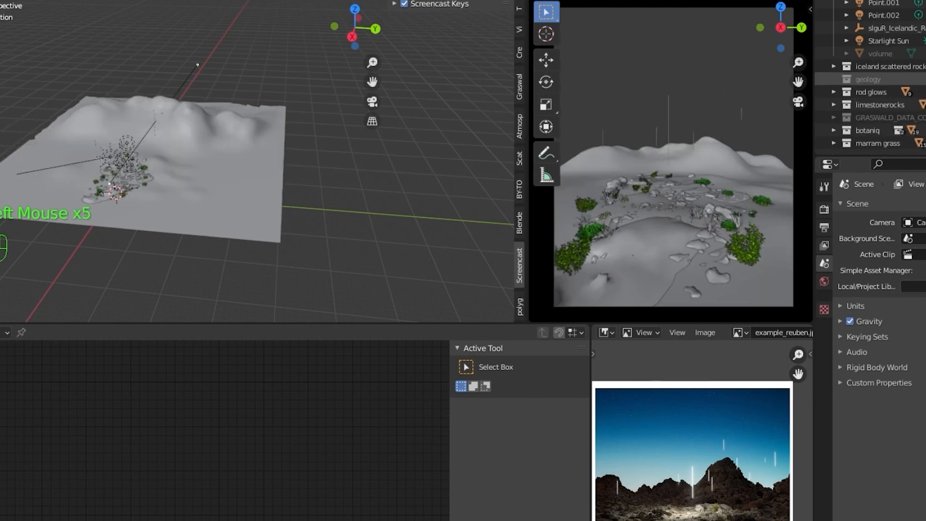
{"action": "left_click", "coordinate": [925, 79]}
Add a collection instance of geology and place it beside the original terrain.
{"action": "key", "text": "shift+a"}
{"action": "left_click", "coordinate": [279, 416]}
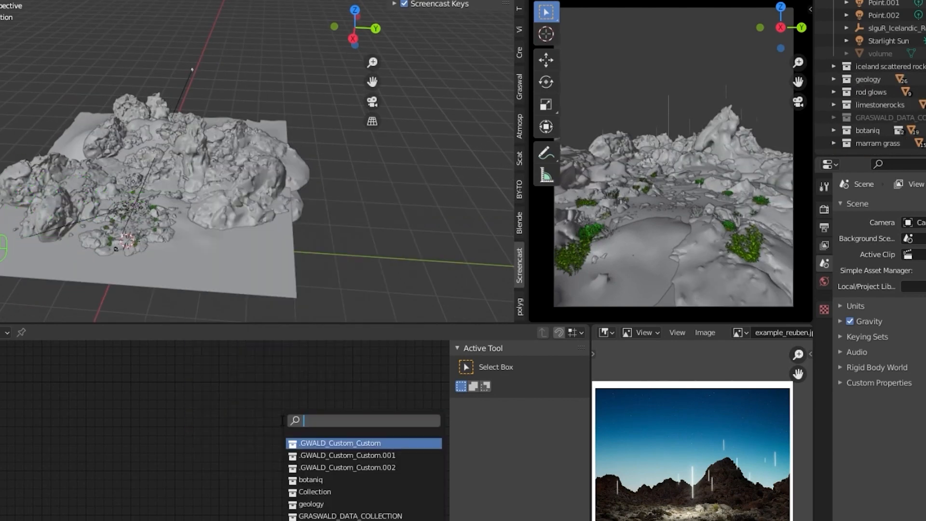
{"action": "type", "text": "geolo"}
{"action": "key", "text": "g"}
{"action": "left_click", "coordinate": [496, 207]}
Reposition rock assemblies in the original geology collection to update its instance.
{"action": "left_click", "coordinate": [273, 190]}
{"action": "key", "text": "g"}
{"action": "left_click", "coordinate": [270, 171]}
{"action": "middle_click_drag", "start_coordinate": [270, 171], "coordinate": [244, 217]}
{"action": "left_click", "coordinate": [243, 145]}
{"action": "key", "text": "g"}
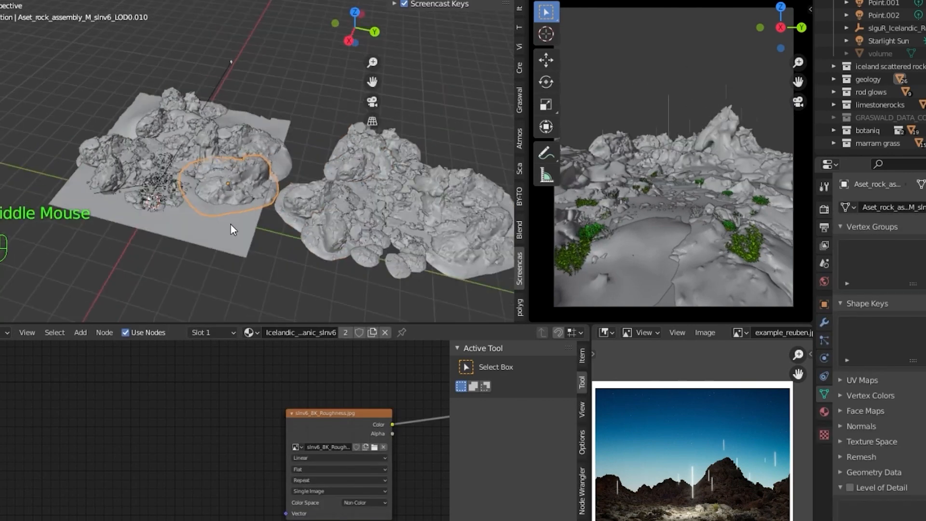
{"action": "left_click", "coordinate": [268, 139]}
Move the geology collection instance against the original terrain and place a duplicate of it nearby.
{"action": "left_click", "coordinate": [347, 217]}
{"action": "middle_click_drag", "start_coordinate": [347, 217], "coordinate": [321, 211], "text": "shift"}
{"action": "key", "text": "g"}
{"action": "left_click", "coordinate": [92, 62]}
{"action": "key", "text": "shift+d"}
{"action": "left_click", "coordinate": [372, 143]}
Place linked duplicates of the geology instance around the terrain, scaling one and rotating the last about the Z axis.
{"action": "key", "text": "alt+d"}
{"action": "left_click", "coordinate": [338, 65]}
{"action": "key", "text": "s"}
{"action": "left_click", "coordinate": [362, 43]}
{"action": "key", "text": "alt+d"}
{"action": "left_click", "coordinate": [459, 255]}
{"action": "key", "text": "r"}
{"action": "key", "text": "z"}
{"action": "left_click", "coordinate": [315, 122]}
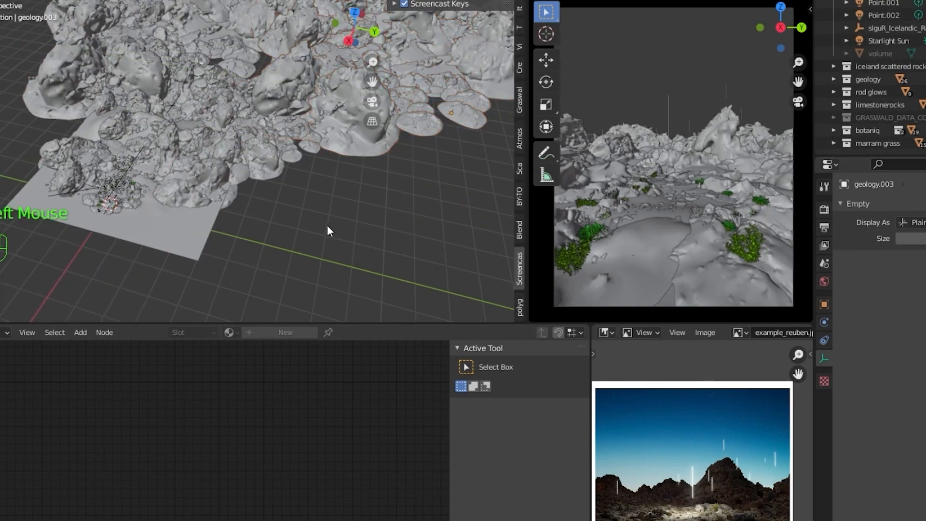
{"action": "scroll", "coordinate": [327, 225], "scroll_direction": "down", "scroll_amount": 4}
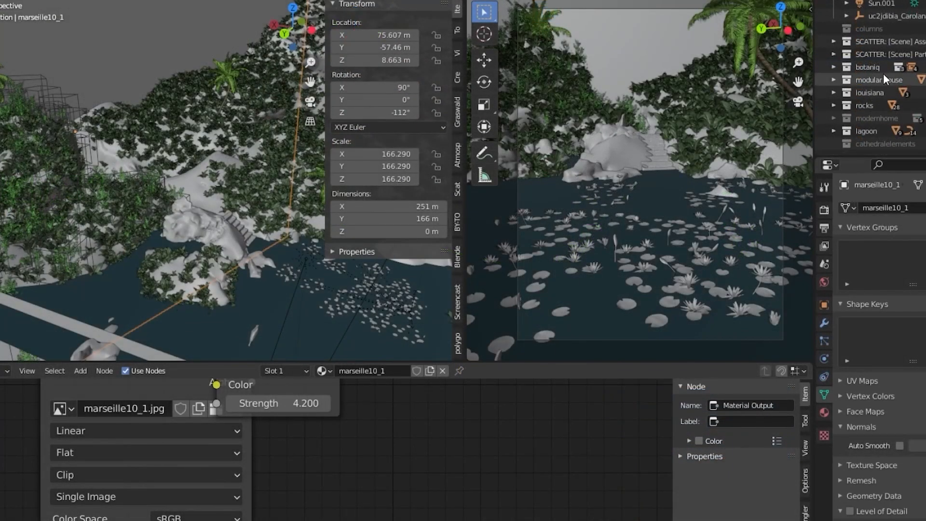
Hide the rocks and lagoon collections and toggle modernhome on and off to examine how the scene is organized.
{"action": "left_click", "coordinate": [846, 105]}
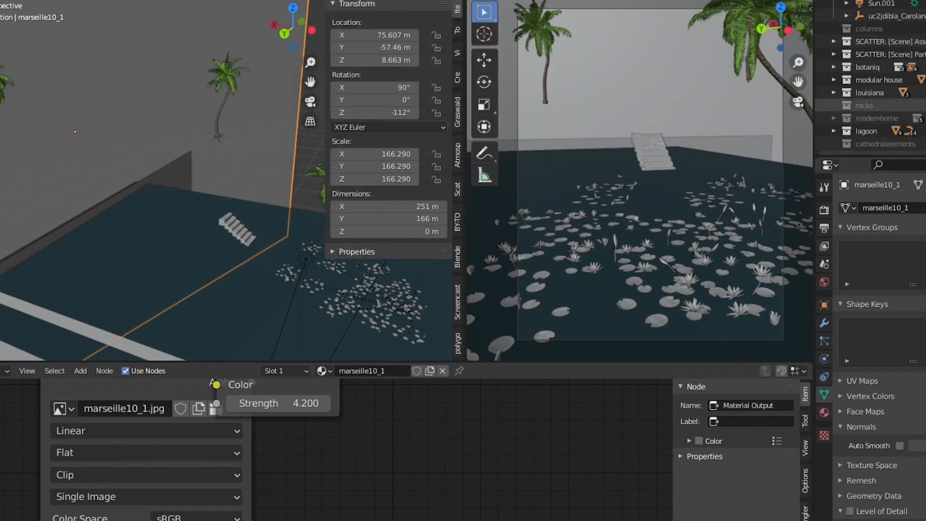
{"action": "left_click", "coordinate": [846, 131]}
{"action": "middle_click_drag", "start_coordinate": [158, 242], "coordinate": [183, 243]}
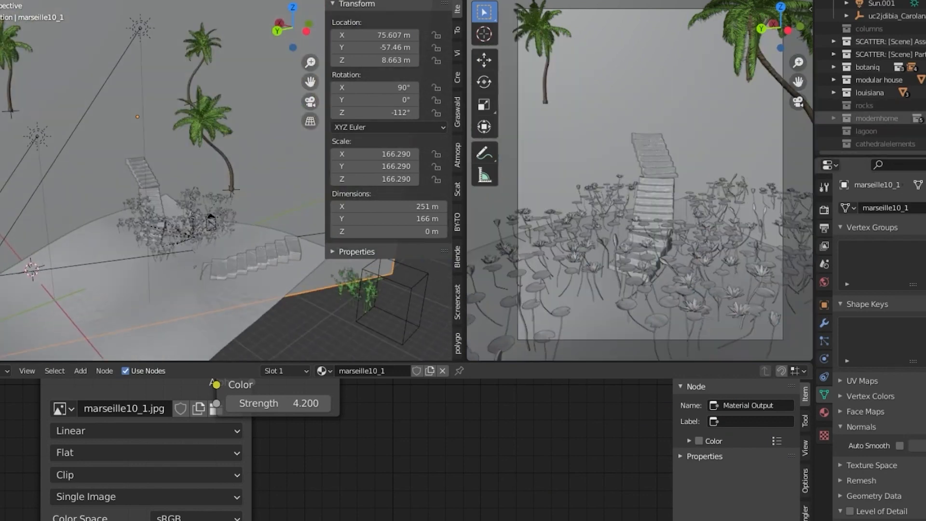
{"action": "left_click", "coordinate": [922, 118]}
{"action": "middle_click_drag", "start_coordinate": [94, 259], "coordinate": [118, 181]}
{"action": "left_click", "coordinate": [922, 118]}
Show the lagoon and rocks collections again, and check the cathedralelements and columns collections by toggling them.
{"action": "left_click", "coordinate": [921, 131]}
{"action": "left_click", "coordinate": [922, 144]}
{"action": "left_click", "coordinate": [922, 144]}
{"action": "left_click", "coordinate": [922, 105]}
{"action": "left_click", "coordinate": [922, 28]}
{"action": "left_click", "coordinate": [922, 29]}
Expand the uc2jdibia_Carolana_Water hierarchy and select it with all its water plant objects.
{"action": "scroll", "coordinate": [916, 30], "scroll_direction": "up", "scroll_amount": 3}
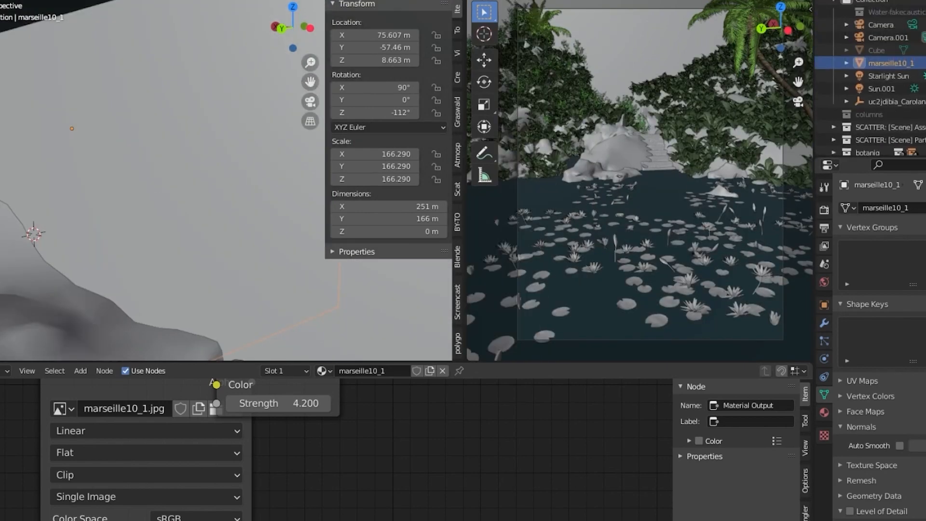
{"action": "left_click", "coordinate": [845, 101]}
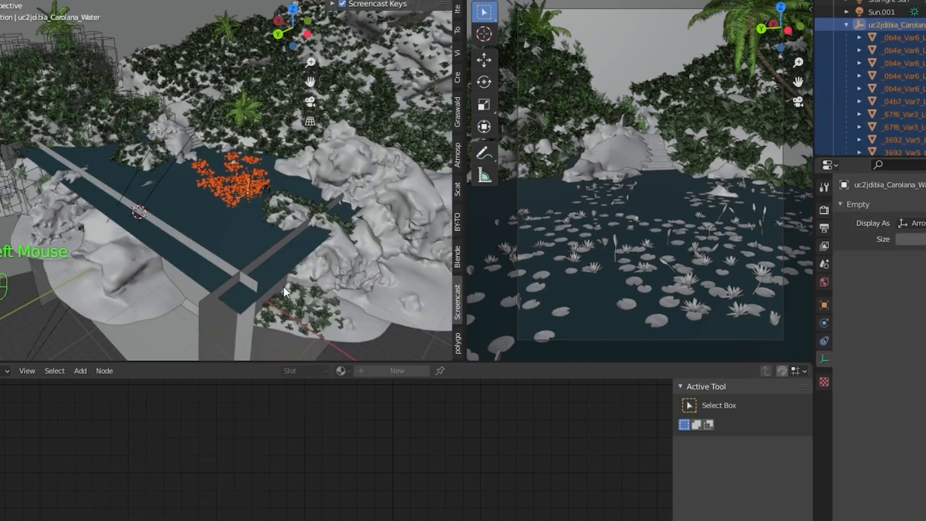
{"action": "left_click", "coordinate": [328, 284]}
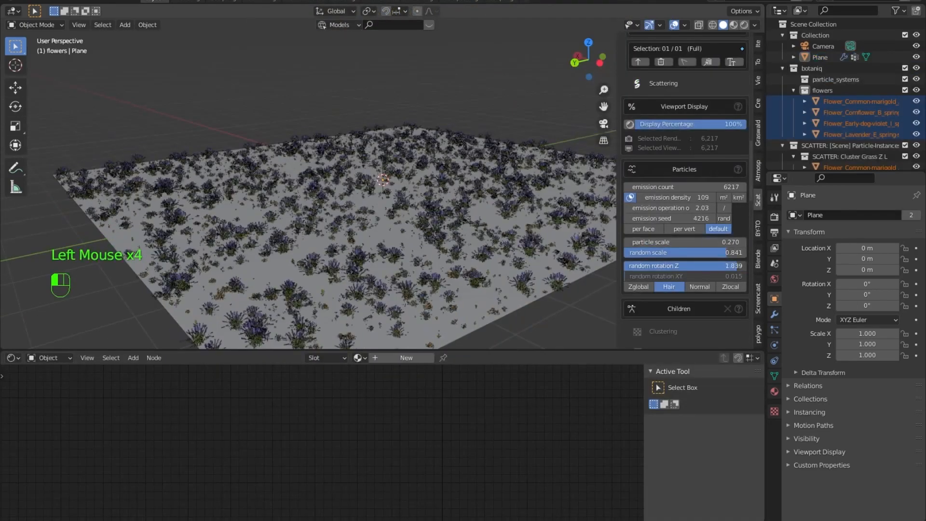
Increase the particle scale of the flower scatter system on the plane to 0.900.
{"action": "left_click", "coordinate": [627, 241]}
{"action": "scroll", "coordinate": [624, 221], "scroll_direction": "down", "scroll_amount": 19}
{"action": "scroll", "coordinate": [647, 184], "scroll_direction": "up", "scroll_amount": 15}
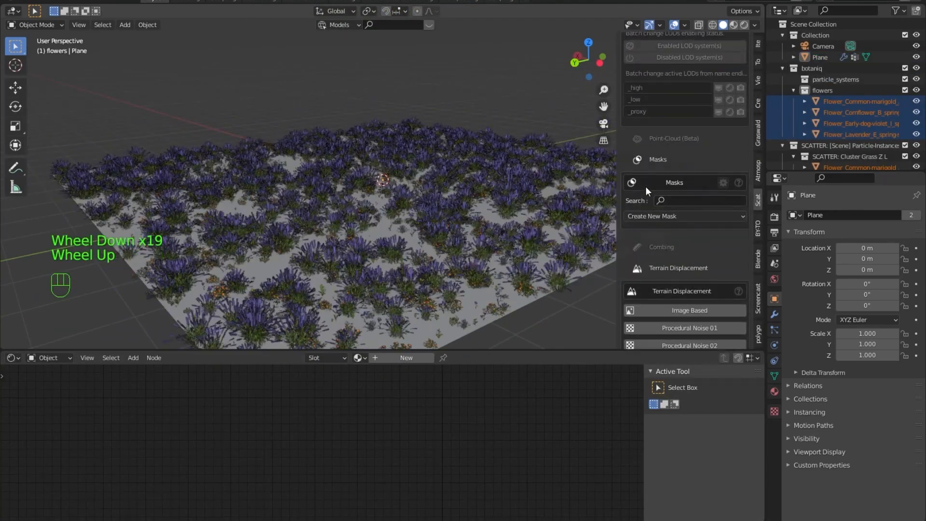
{"action": "left_click_drag", "start_coordinate": [660, 151], "coordinate": [689, 151]}
{"action": "scroll", "coordinate": [646, 212], "scroll_direction": "down", "scroll_amount": 16}
Create a Paint Layer mask and add its influence to the selected flower scatter system.
{"action": "left_click", "coordinate": [642, 171]}
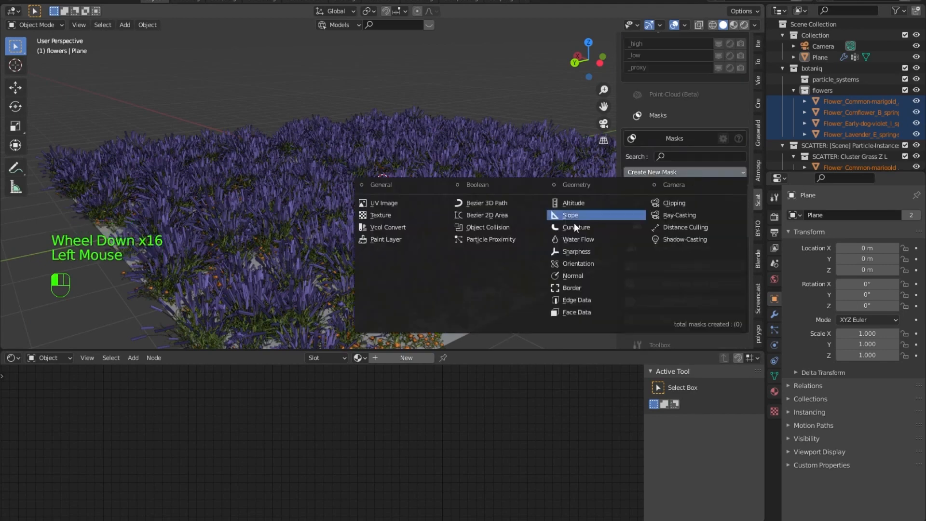
{"action": "left_click", "coordinate": [407, 240]}
{"action": "left_click", "coordinate": [627, 196]}
{"action": "scroll", "coordinate": [627, 232], "scroll_direction": "down", "scroll_amount": 2}
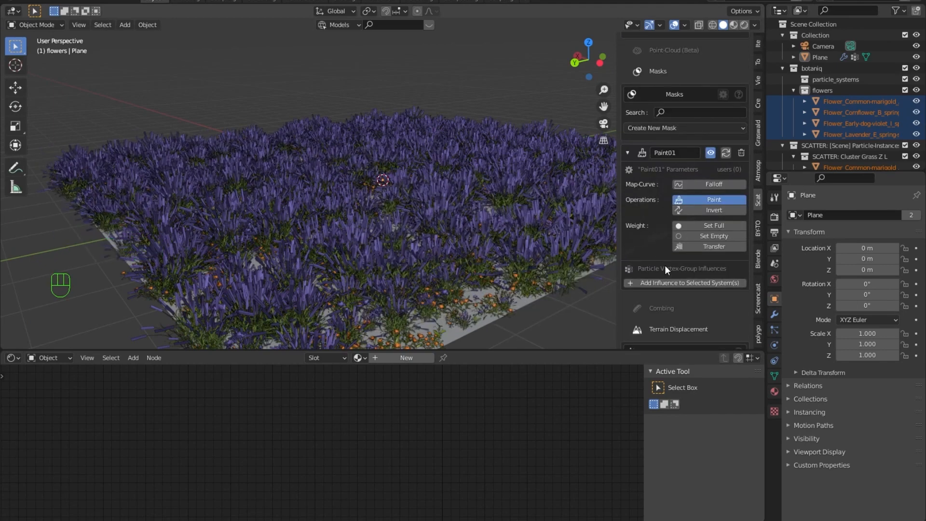
{"action": "scroll", "coordinate": [649, 236], "scroll_direction": "down", "scroll_amount": 2}
{"action": "left_click", "coordinate": [649, 237]}
Paint the mask's weight across the plane to clear a path through the flowers, and return to Object Mode.
{"action": "left_click", "coordinate": [694, 155]}
{"action": "middle_click_drag", "start_coordinate": [424, 203], "coordinate": [420, 273]}
{"action": "scroll", "coordinate": [419, 260], "scroll_direction": "down", "scroll_amount": 5}
{"action": "left_click_drag", "start_coordinate": [424, 232], "coordinate": [398, 141]}
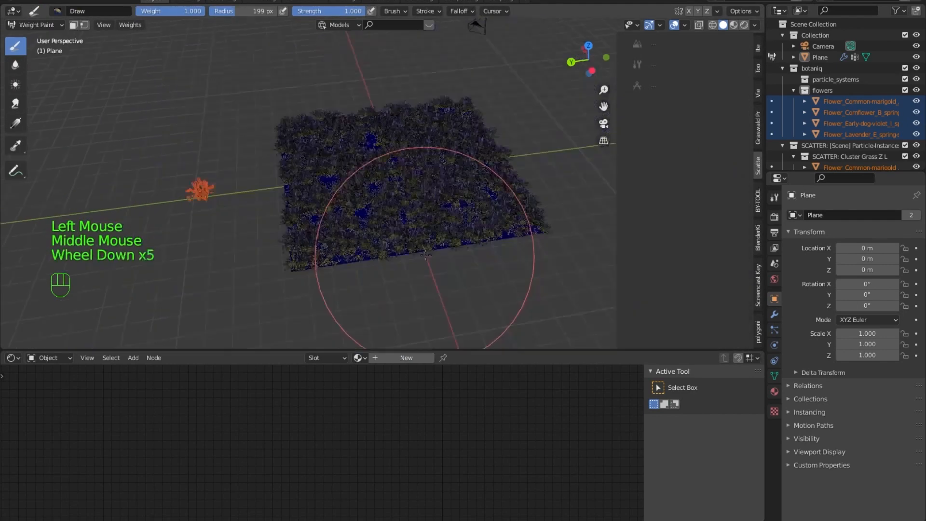
{"action": "scroll", "coordinate": [398, 140], "scroll_direction": "up", "scroll_amount": 2}
{"action": "left_click", "coordinate": [36, 24]}
{"action": "left_click", "coordinate": [46, 35]}
Examine the painted path through the flowers and look over the scatter creation and tweaking settings.
{"action": "scroll", "coordinate": [395, 181], "scroll_direction": "up", "scroll_amount": 3}
{"action": "middle_click_drag", "start_coordinate": [366, 203], "coordinate": [414, 193]}
{"action": "middle_click_drag", "start_coordinate": [414, 193], "coordinate": [435, 212], "text": "shift"}
{"action": "middle_click_drag", "start_coordinate": [530, 227], "coordinate": [429, 222], "text": "shift"}
{"action": "scroll", "coordinate": [579, 229], "scroll_direction": "down", "scroll_amount": 2}
{"action": "middle_click_drag", "start_coordinate": [429, 222], "coordinate": [418, 219]}
{"action": "scroll", "coordinate": [682, 164], "scroll_direction": "up", "scroll_amount": 10}
{"action": "triple_click", "coordinate": [682, 160]}
{"action": "right_click", "coordinate": [683, 160]}
{"action": "scroll", "coordinate": [671, 192], "scroll_direction": "up", "scroll_amount": 16}
{"action": "scroll", "coordinate": [680, 207], "scroll_direction": "down", "scroll_amount": 3}
{"action": "scroll", "coordinate": [680, 207], "scroll_direction": "up", "scroll_amount": 2}
{"action": "scroll", "coordinate": [685, 205], "scroll_direction": "down", "scroll_amount": 10}
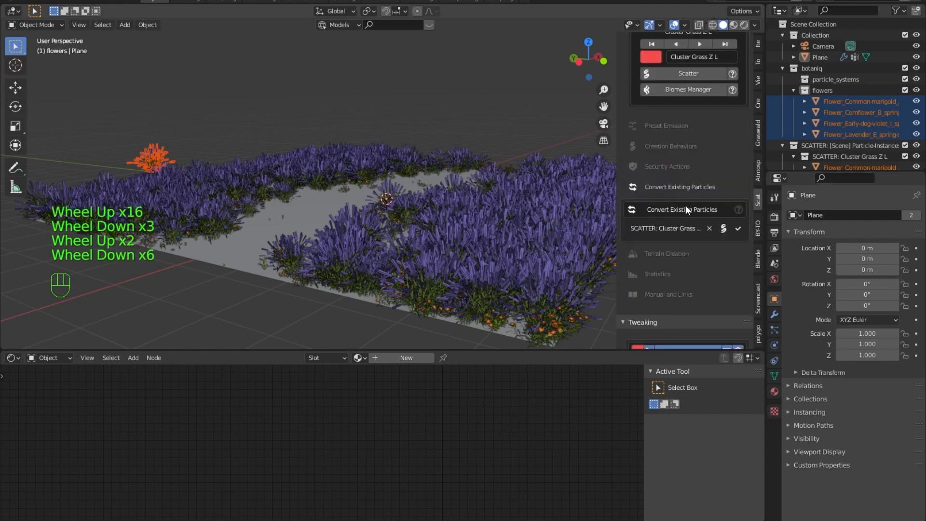
Set the display colour of the Cluster Grass Z L scatter system to magenta.
{"action": "left_click", "coordinate": [636, 263]}
{"action": "left_click", "coordinate": [714, 172]}
{"action": "scroll", "coordinate": [688, 295], "scroll_direction": "down", "scroll_amount": 2}
{"action": "right_click", "coordinate": [683, 221]}
{"action": "triple_click", "coordinate": [684, 220]}
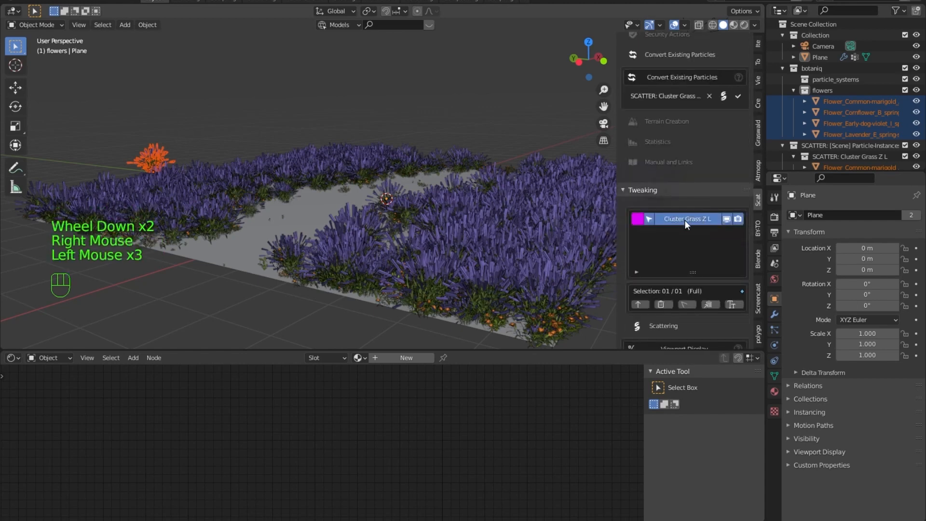
Review the scatter settings and toggle the viewport display of Cluster Grass Z L off and back on.
{"action": "scroll", "coordinate": [665, 195], "scroll_direction": "up", "scroll_amount": 14}
{"action": "scroll", "coordinate": [665, 198], "scroll_direction": "down", "scroll_amount": 20}
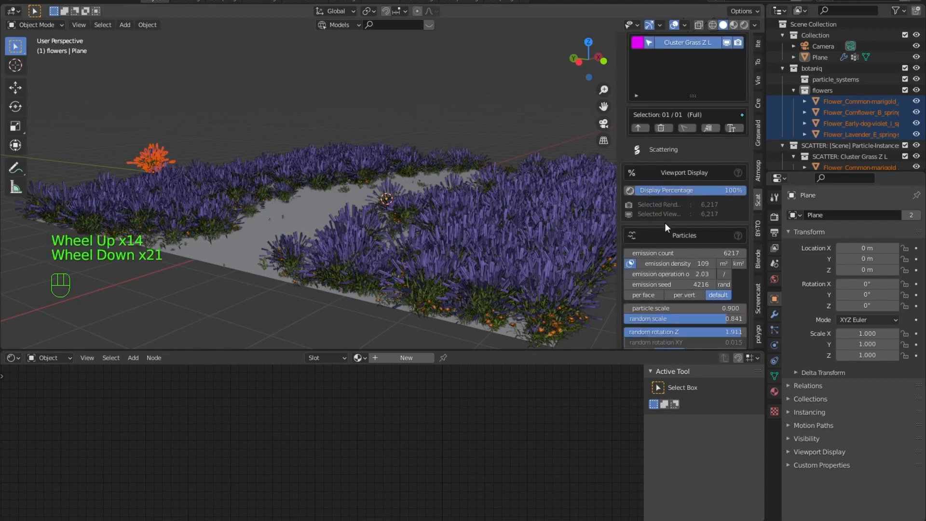
{"action": "scroll", "coordinate": [690, 193], "scroll_direction": "up", "scroll_amount": 13}
{"action": "double_click", "coordinate": [726, 197]}
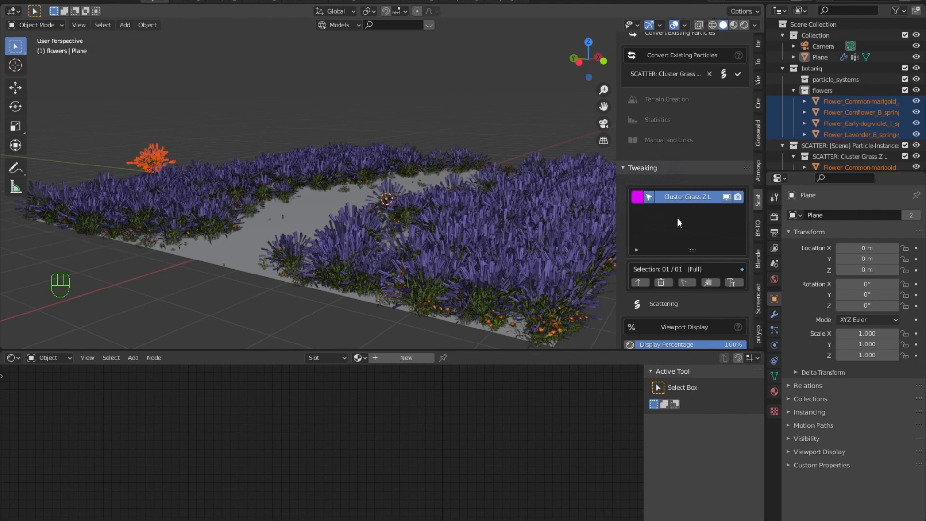
Adjust the particle scale of Cluster Grass Z L and randomize its emission seed.
{"action": "scroll", "coordinate": [676, 218], "scroll_direction": "down", "scroll_amount": 8}
{"action": "middle_click_drag", "start_coordinate": [343, 139], "coordinate": [331, 177]}
{"action": "left_click_drag", "start_coordinate": [692, 288], "coordinate": [730, 287]}
{"action": "left_click", "coordinate": [714, 253]}
{"action": "double_click", "coordinate": [713, 253]}
{"action": "scroll", "coordinate": [676, 171], "scroll_direction": "up", "scroll_amount": 7}
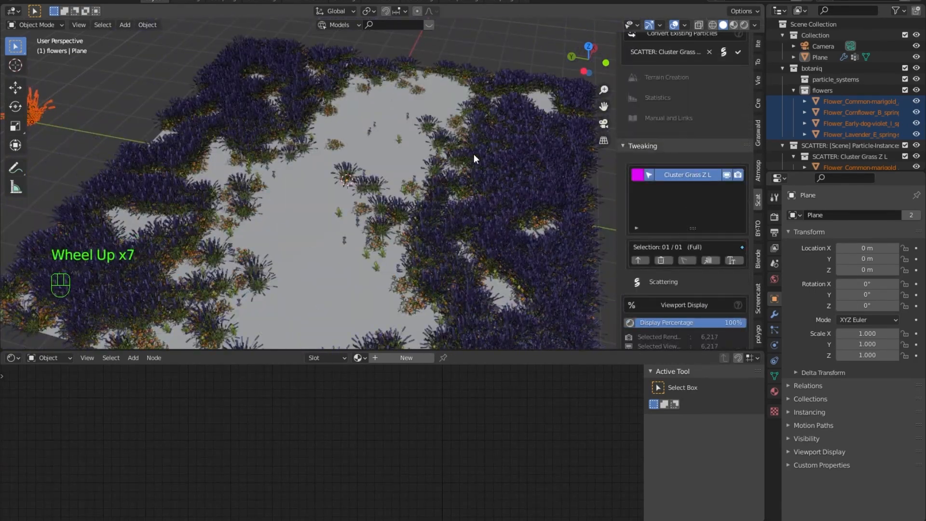
Select the Flower_Common-marigold object in the flowers collection.
{"action": "left_click", "coordinate": [660, 256]}
{"action": "middle_click_drag", "start_coordinate": [531, 217], "coordinate": [455, 190], "text": "shift"}
{"action": "scroll", "coordinate": [455, 190], "scroll_direction": "down", "scroll_amount": 2}
{"action": "left_click", "coordinate": [858, 101]}
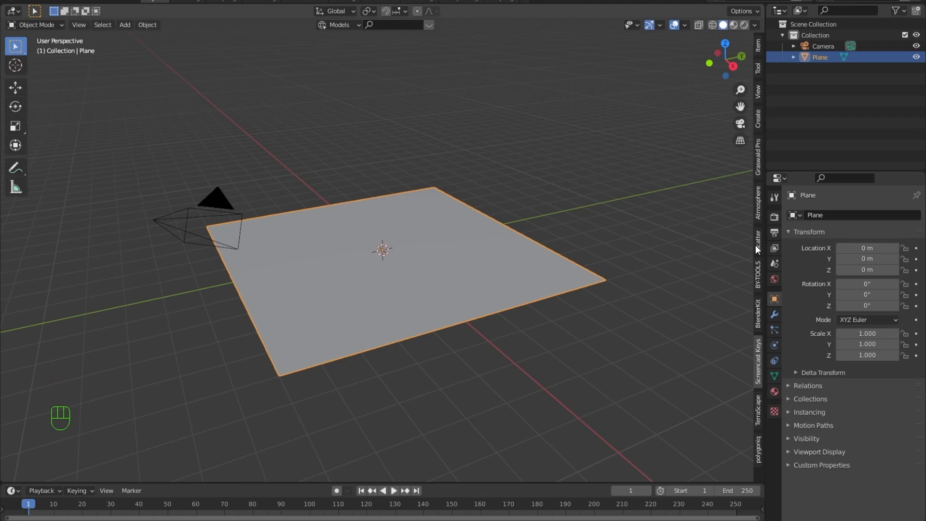
Open the Scatter tools and assign the Plane as the scatter target.
{"action": "left_click", "coordinate": [758, 249]}
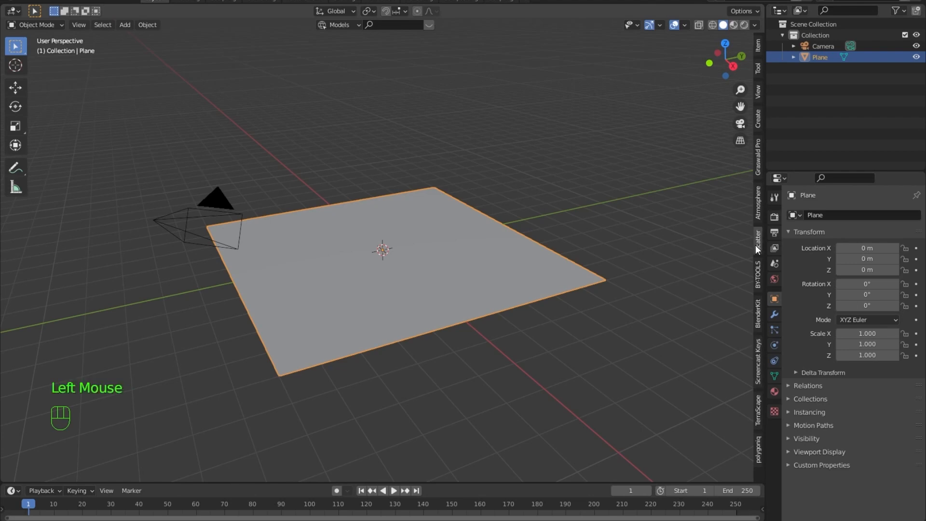
{"action": "left_click", "coordinate": [757, 245]}
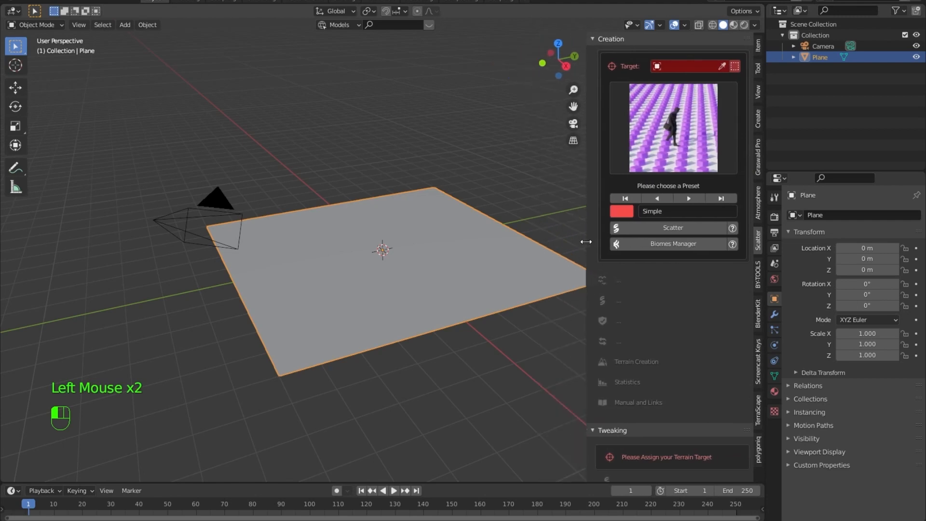
{"action": "left_click", "coordinate": [722, 67]}
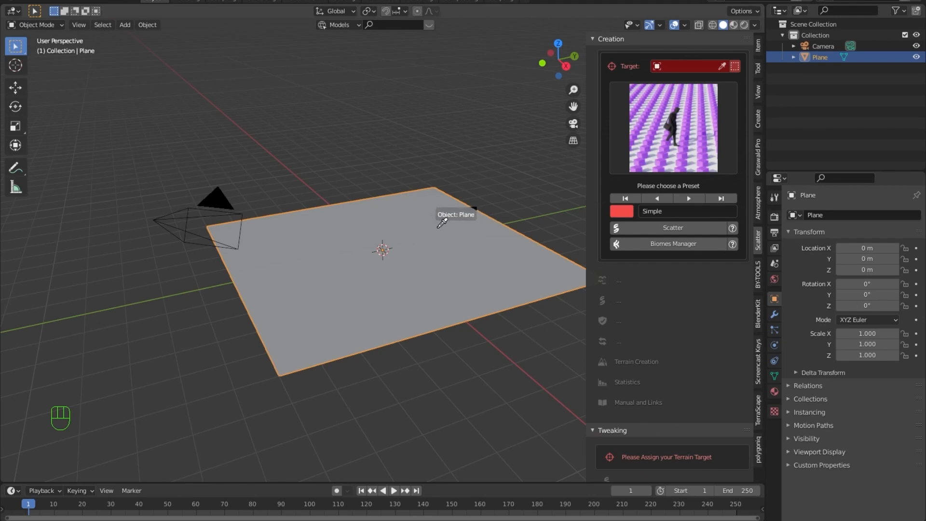
{"action": "left_click", "coordinate": [417, 261]}
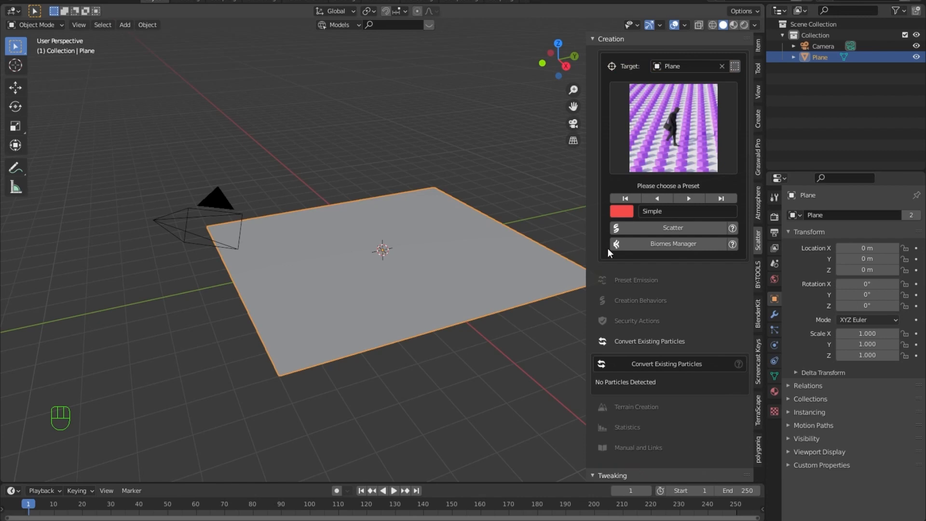
Browse the Scatter Biome library, scatter the B Bushes 06 biome on the plane, and close the Biomes Manager.
{"action": "left_click", "coordinate": [658, 245]}
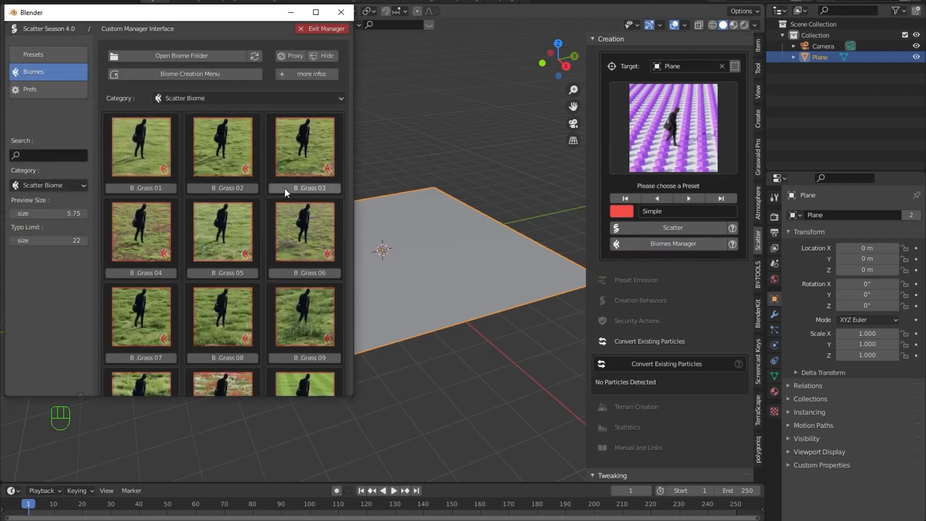
{"action": "scroll", "coordinate": [285, 193], "scroll_direction": "down", "scroll_amount": 4}
{"action": "scroll", "coordinate": [285, 198], "scroll_direction": "down", "scroll_amount": 5}
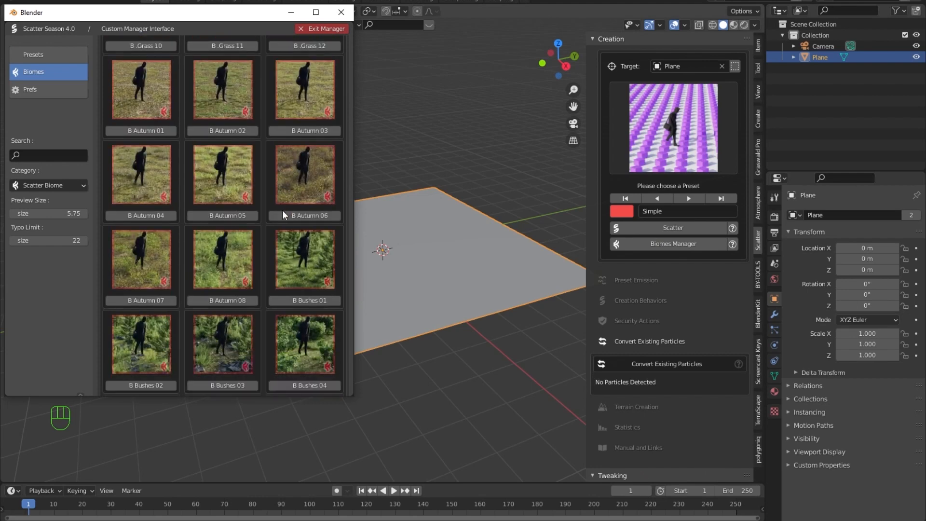
{"action": "scroll", "coordinate": [282, 210], "scroll_direction": "down", "scroll_amount": 3}
{"action": "scroll", "coordinate": [282, 217], "scroll_direction": "down", "scroll_amount": 2}
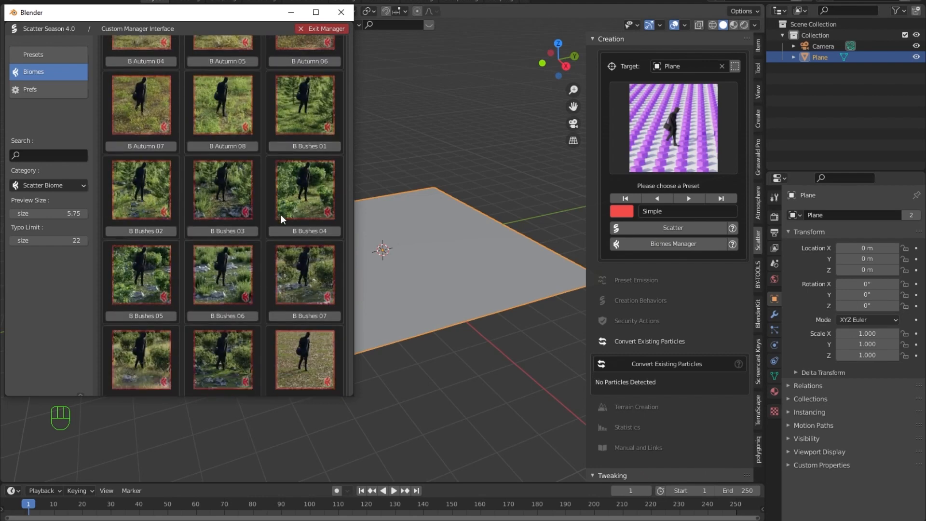
{"action": "left_click", "coordinate": [253, 315]}
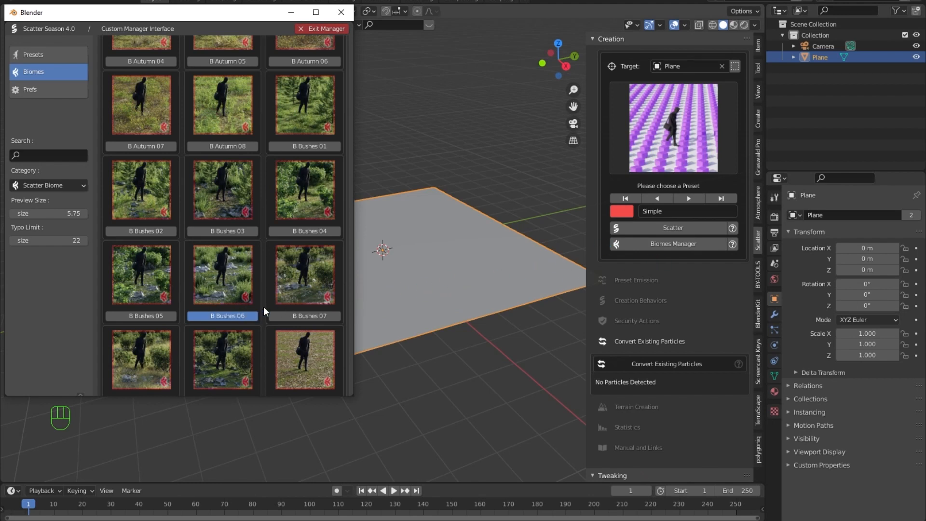
{"action": "left_click", "coordinate": [249, 301]}
{"action": "left_click", "coordinate": [342, 10]}
{"action": "left_click", "coordinate": [471, 341]}
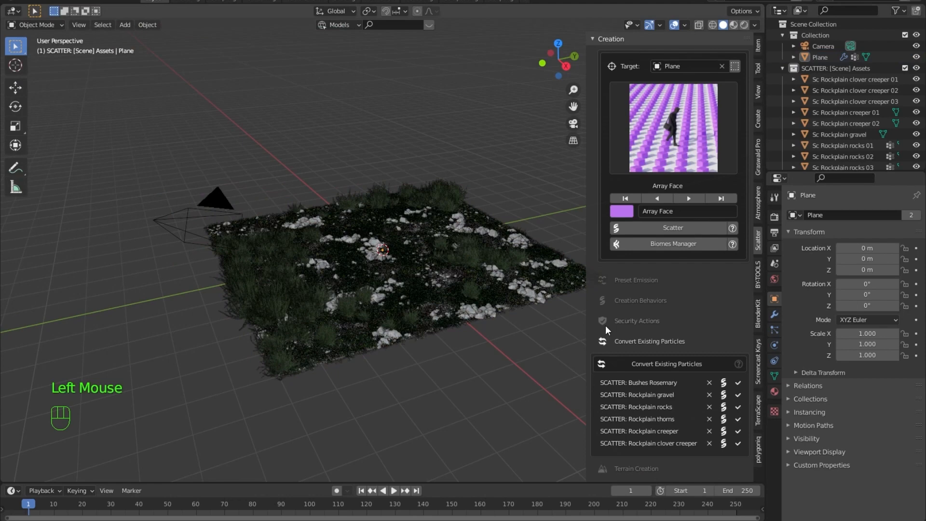
Toggle the viewport display of the Bushes Rosemary and Rockplain rocks systems off and on to check each layer.
{"action": "scroll", "coordinate": [602, 318], "scroll_direction": "down", "scroll_amount": 10}
{"action": "scroll", "coordinate": [595, 280], "scroll_direction": "down", "scroll_amount": 3}
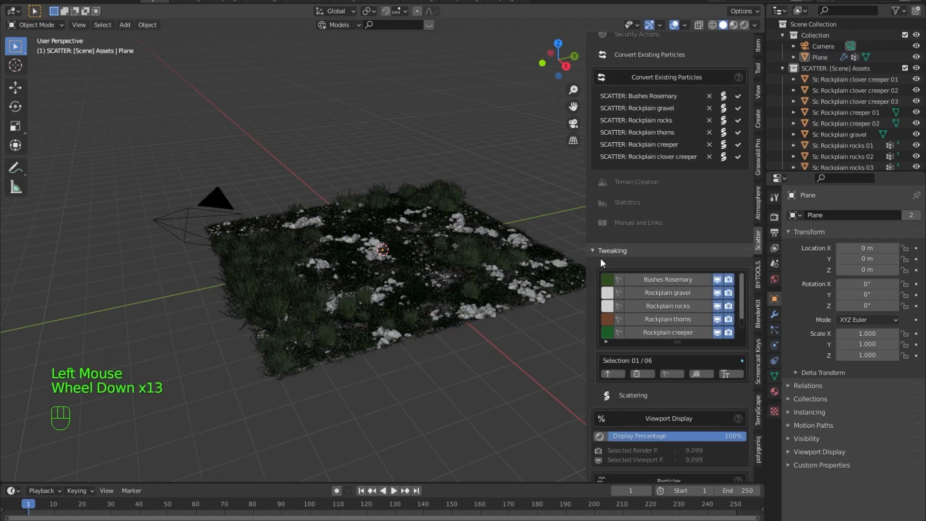
{"action": "left_click", "coordinate": [717, 280]}
{"action": "left_click", "coordinate": [717, 280]}
{"action": "left_click", "coordinate": [717, 280]}
{"action": "left_click", "coordinate": [717, 280]}
{"action": "left_click", "coordinate": [720, 306]}
{"action": "left_click", "coordinate": [719, 305]}
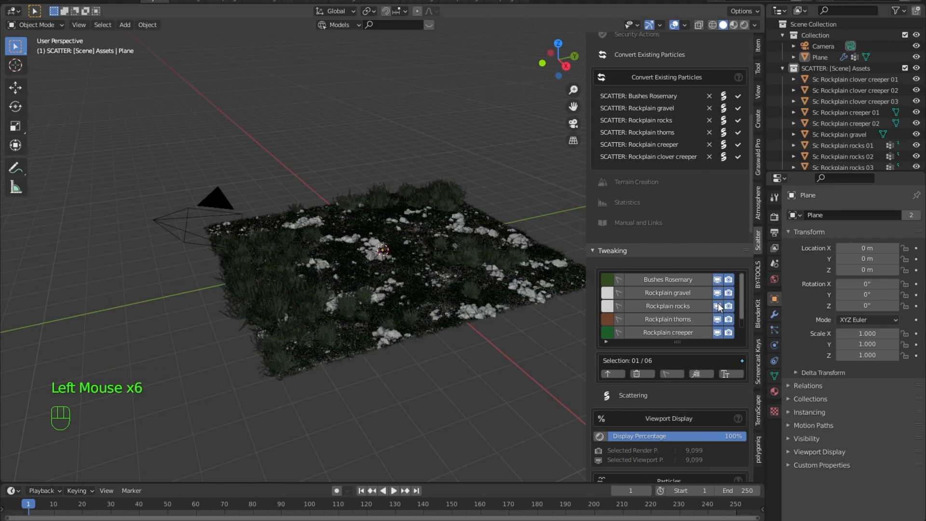
Add Bushes Rosemary to the selected scatter systems and set their emission count to 270.
{"action": "left_click", "coordinate": [617, 280]}
{"action": "scroll", "coordinate": [592, 326], "scroll_direction": "down", "scroll_amount": 10}
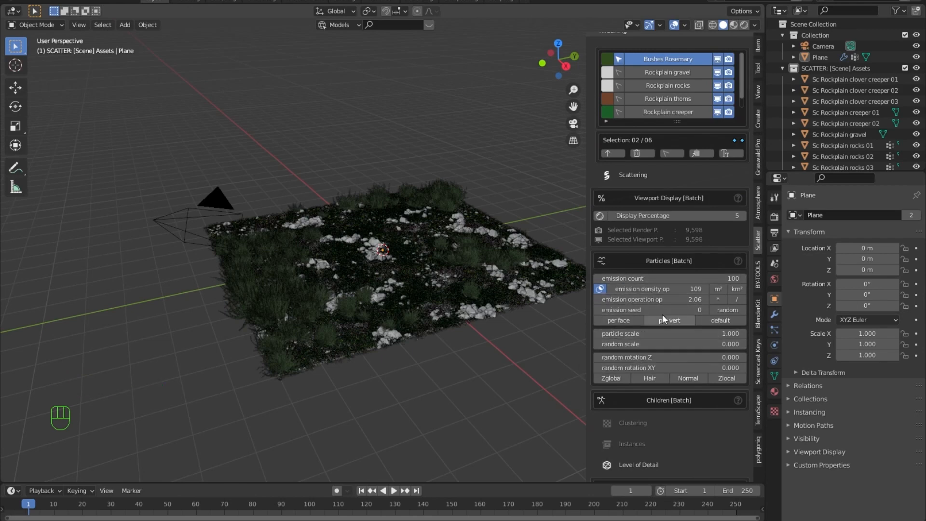
{"action": "left_click_drag", "start_coordinate": [670, 278], "coordinate": [696, 278]}
Raise the emission seed of the selected scatter systems to 5.
{"action": "left_click", "coordinate": [706, 313]}
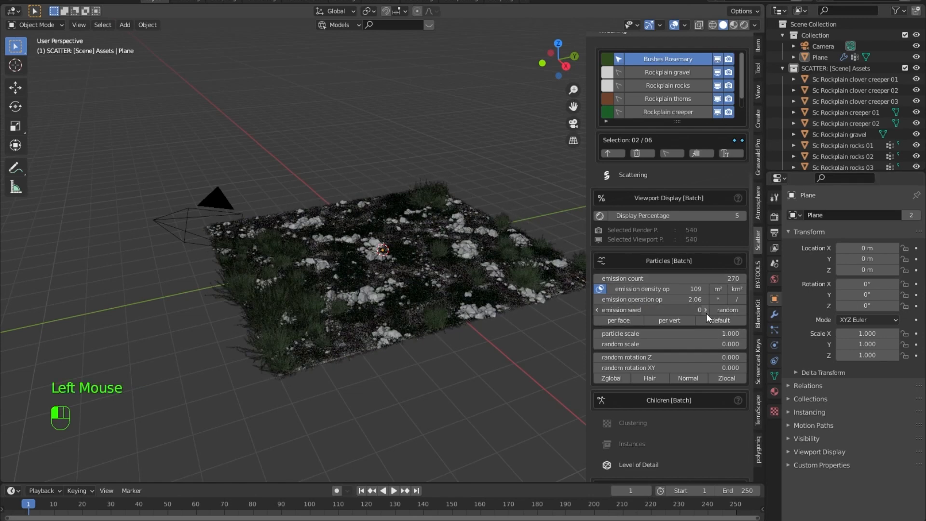
{"action": "left_click", "coordinate": [706, 313]}
{"action": "left_click", "coordinate": [706, 314]}
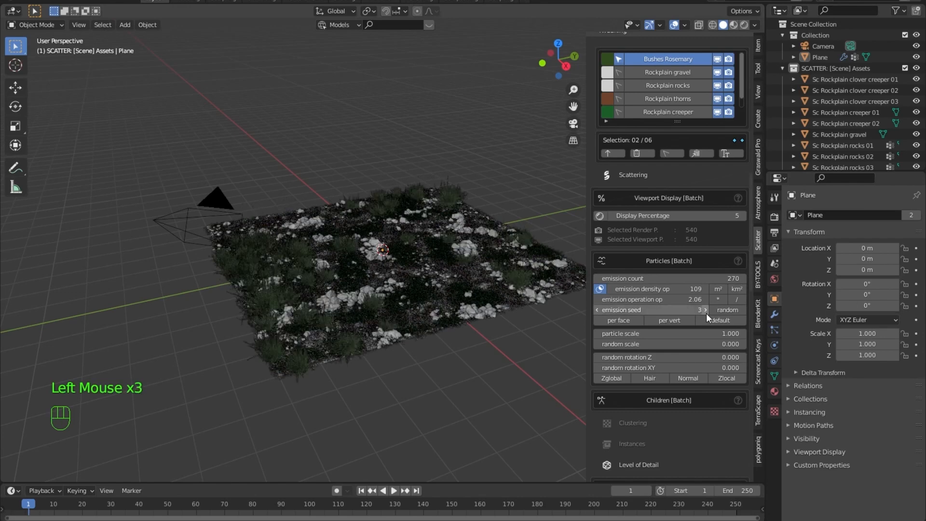
{"action": "left_click", "coordinate": [706, 313]}
{"action": "left_click", "coordinate": [706, 314]}
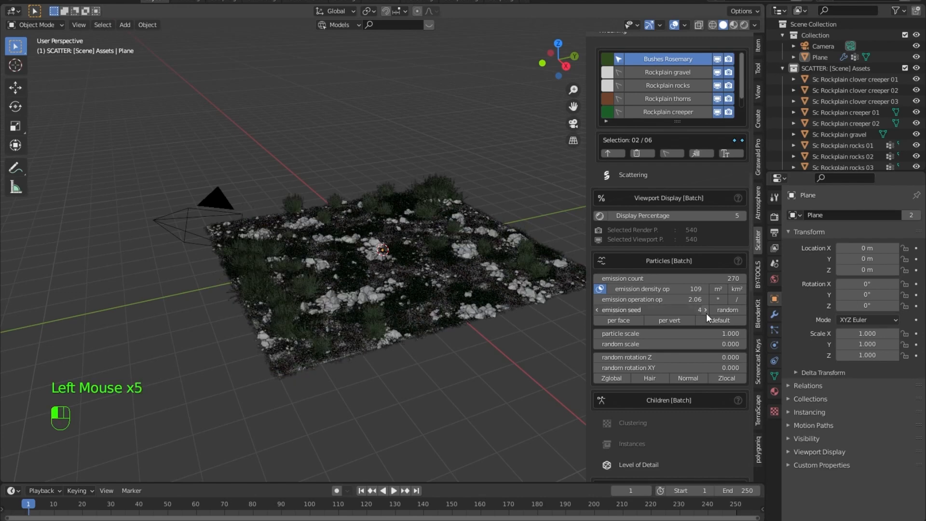
Set the selected systems' particle scale to 1.480, random scale to 0.030 and random rotation Z to 0.920.
{"action": "left_click_drag", "start_coordinate": [650, 333], "coordinate": [723, 333]}
{"action": "left_click_drag", "start_coordinate": [644, 343], "coordinate": [694, 357]}
{"action": "mouse_move", "coordinate": [633, 371]}
{"action": "left_mouse_down"}
{"action": "mouse_move", "coordinate": [685, 371]}
{"action": "mouse_move", "coordinate": [624, 371]}
{"action": "mouse_move", "coordinate": [649, 357]}
{"action": "mouse_move", "coordinate": [637, 358]}
{"action": "left_mouse_up"}
{"action": "middle_click_drag", "start_coordinate": [480, 323], "coordinate": [395, 308]}
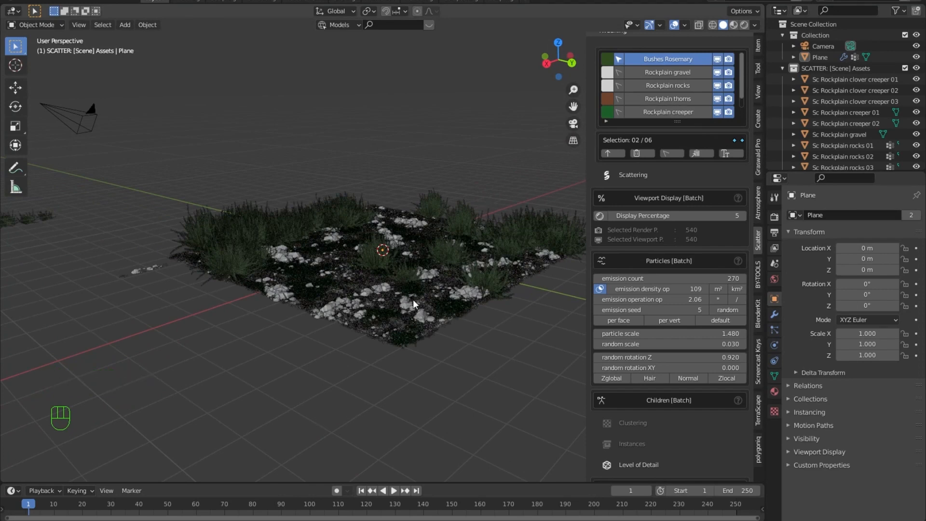
{"action": "middle_click_drag", "start_coordinate": [412, 300], "coordinate": [410, 325]}
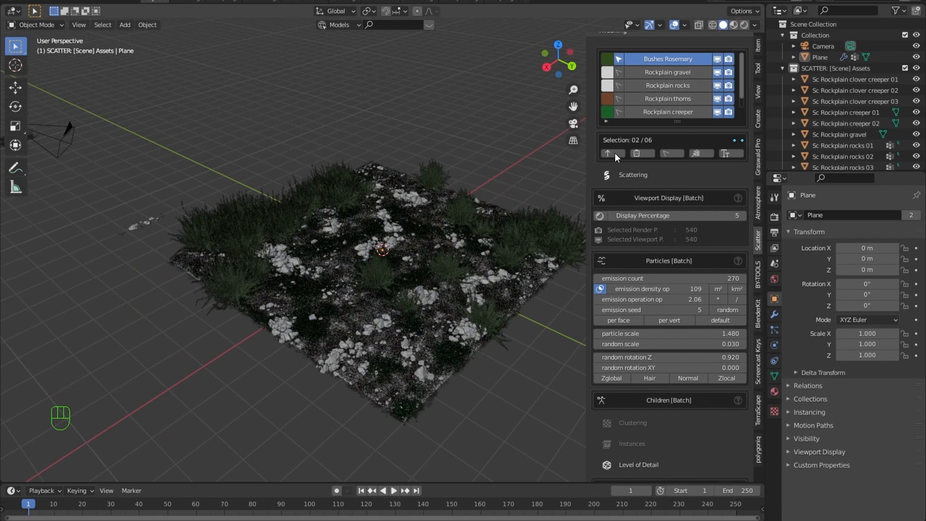
Disable the viewport and render visibility of the Rockplain rocks and Rockplain gravel scatter systems.
{"action": "left_click", "coordinate": [717, 85]}
{"action": "left_click", "coordinate": [729, 86]}
{"action": "left_click", "coordinate": [717, 72]}
{"action": "left_click", "coordinate": [728, 72]}
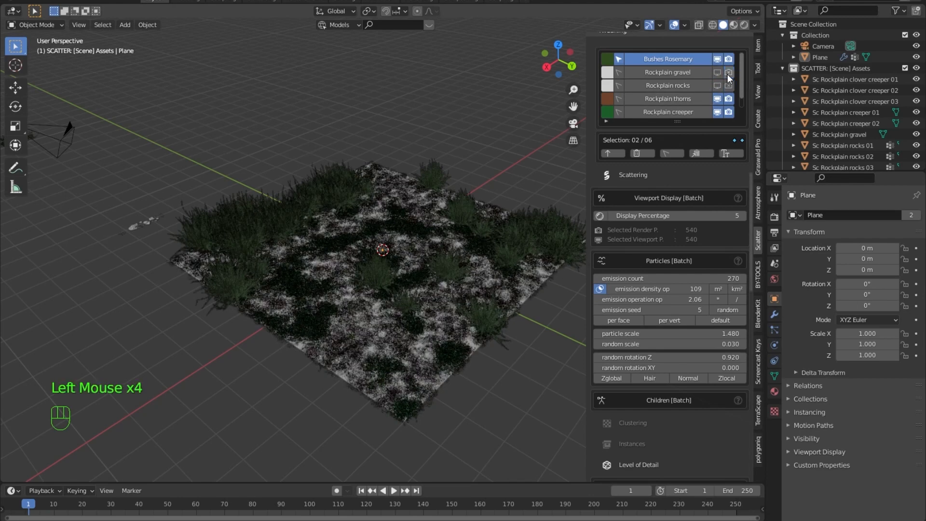
{"action": "middle_click_drag", "start_coordinate": [381, 319], "coordinate": [470, 265]}
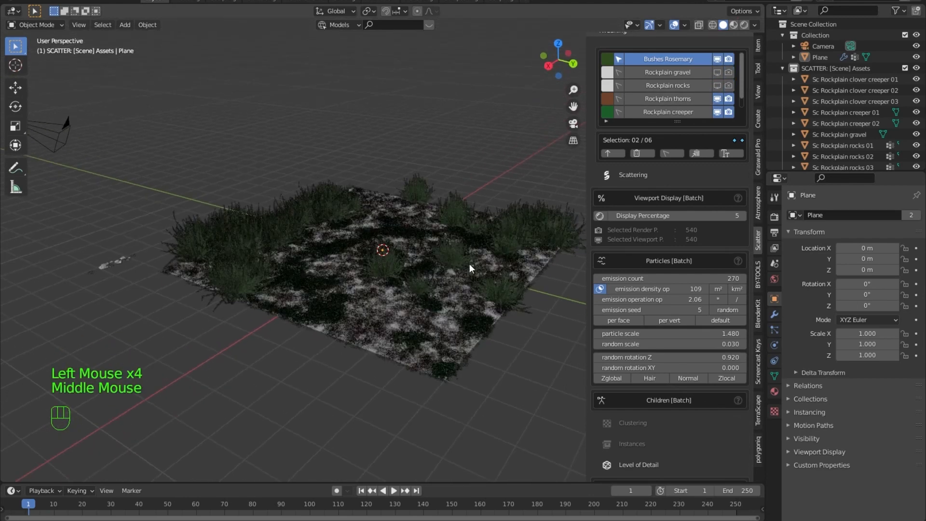
Open the Biomes Manager, browse the presets in the Scatter Layer category, and close the manager.
{"action": "scroll", "coordinate": [621, 160], "scroll_direction": "up", "scroll_amount": 20}
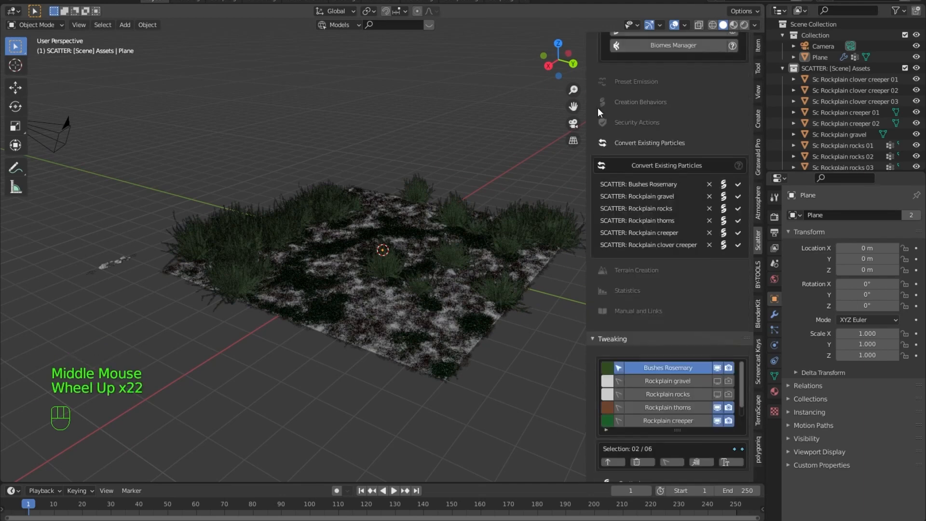
{"action": "left_click", "coordinate": [655, 199]}
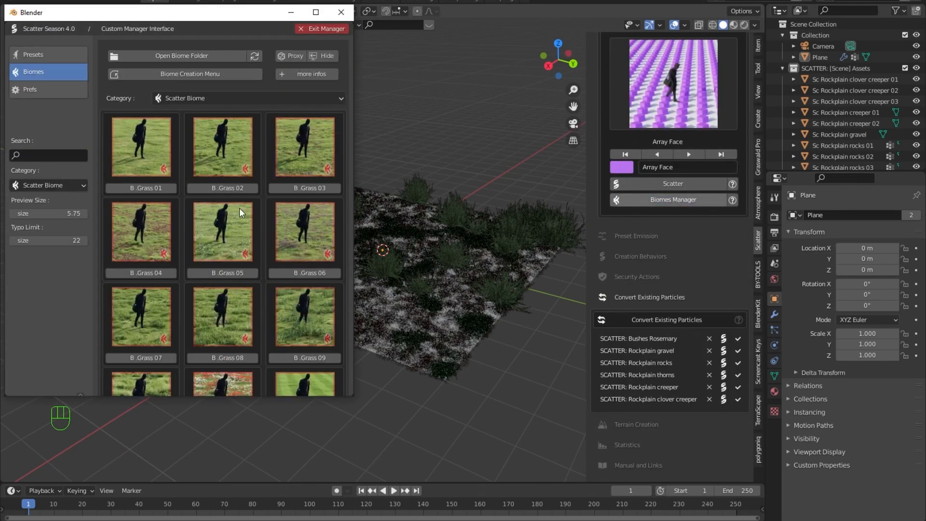
{"action": "left_click", "coordinate": [311, 96]}
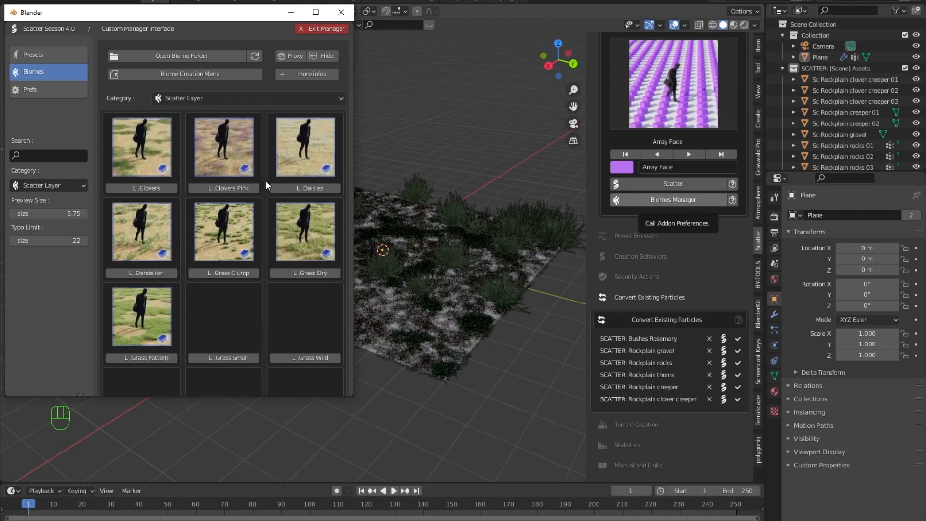
{"action": "scroll", "coordinate": [228, 230], "scroll_direction": "down", "scroll_amount": 2}
{"action": "scroll", "coordinate": [228, 230], "scroll_direction": "down", "scroll_amount": 5}
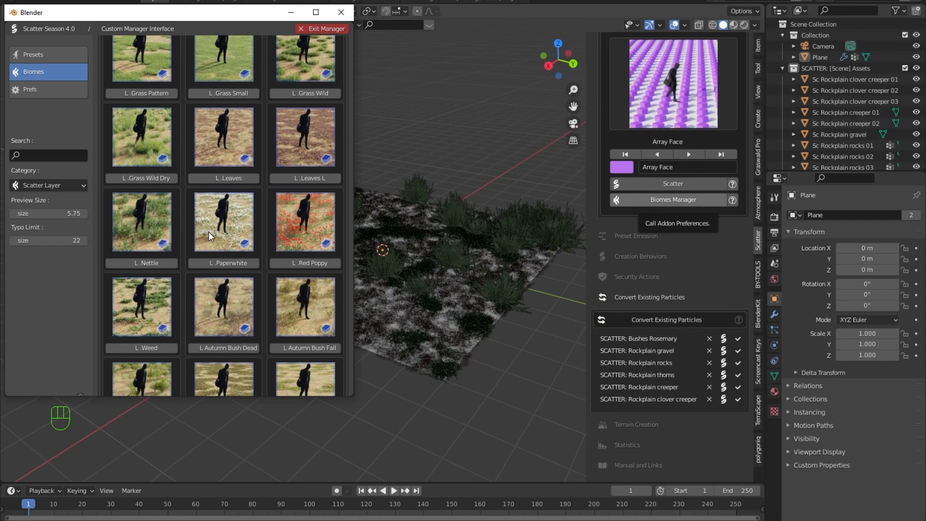
{"action": "scroll", "coordinate": [165, 220], "scroll_direction": "down", "scroll_amount": 8}
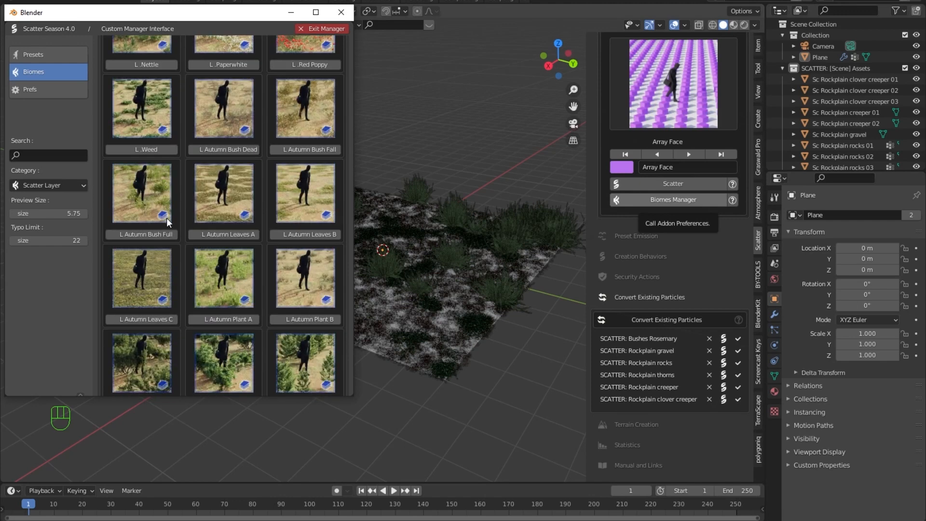
{"action": "scroll", "coordinate": [222, 297], "scroll_direction": "down", "scroll_amount": 5}
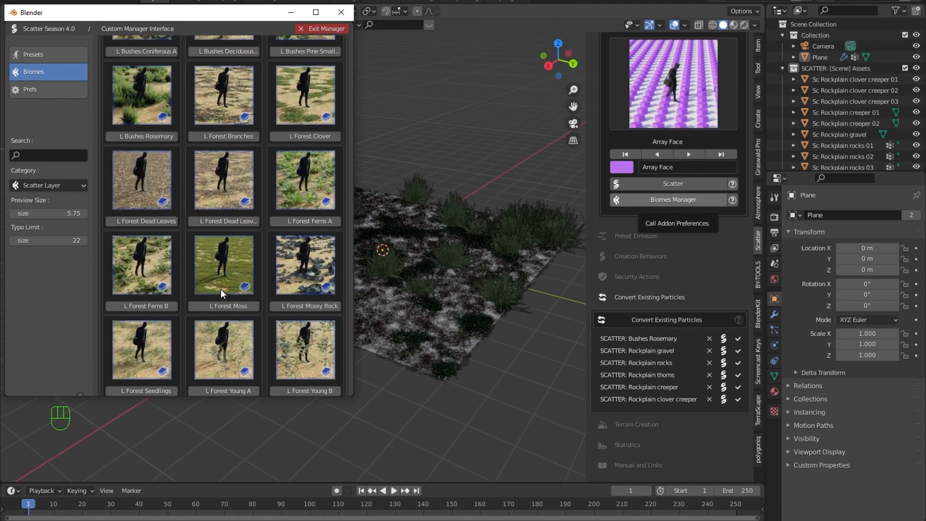
{"action": "scroll", "coordinate": [253, 264], "scroll_direction": "down", "scroll_amount": 3}
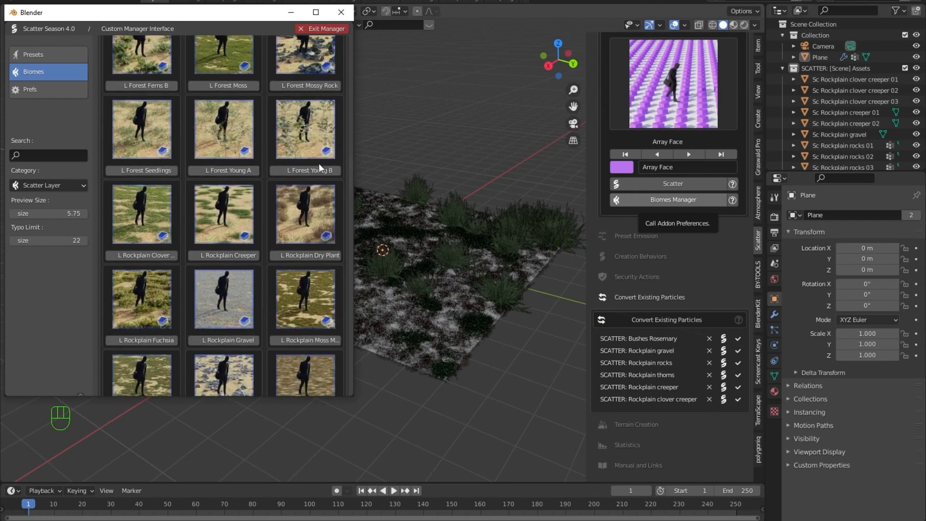
{"action": "left_click", "coordinate": [341, 12]}
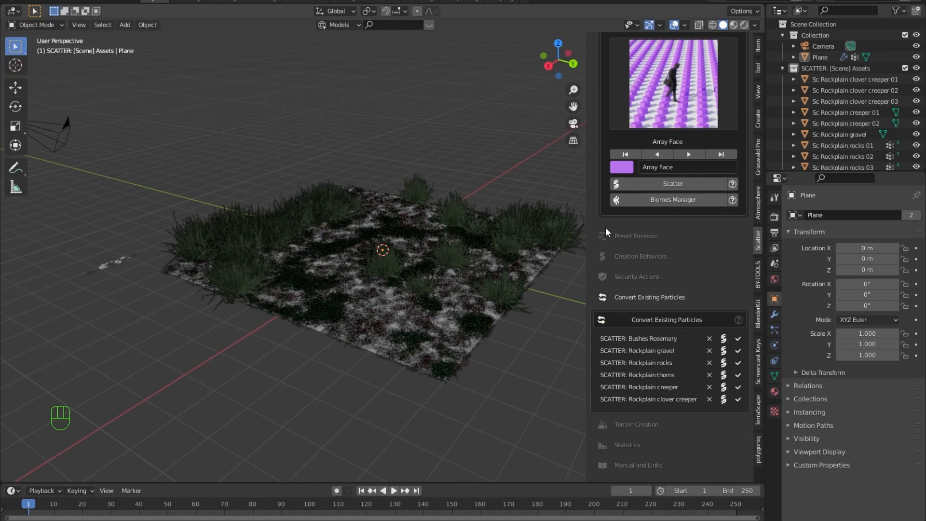
Deselect the Bushes Rosemary scatter system and toggle the Rockplain creeper system's viewport display off and on.
{"action": "scroll", "coordinate": [599, 256], "scroll_direction": "down", "scroll_amount": 10}
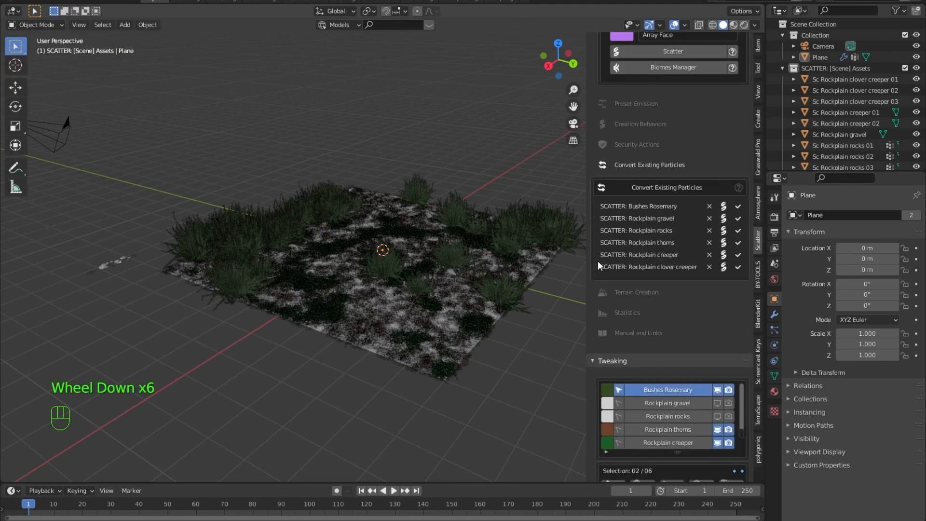
{"action": "scroll", "coordinate": [594, 263], "scroll_direction": "down", "scroll_amount": 11}
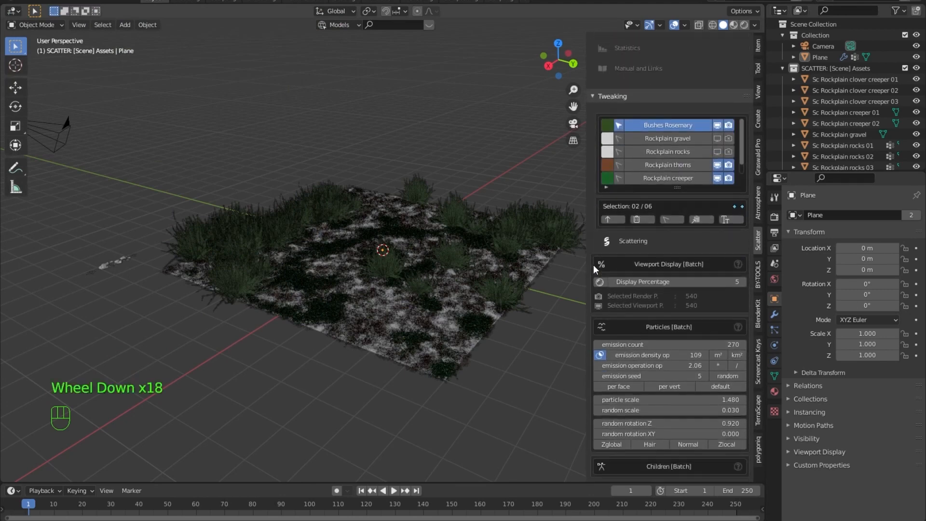
{"action": "scroll", "coordinate": [593, 265], "scroll_direction": "down", "scroll_amount": 4}
{"action": "scroll", "coordinate": [591, 267], "scroll_direction": "down", "scroll_amount": 1}
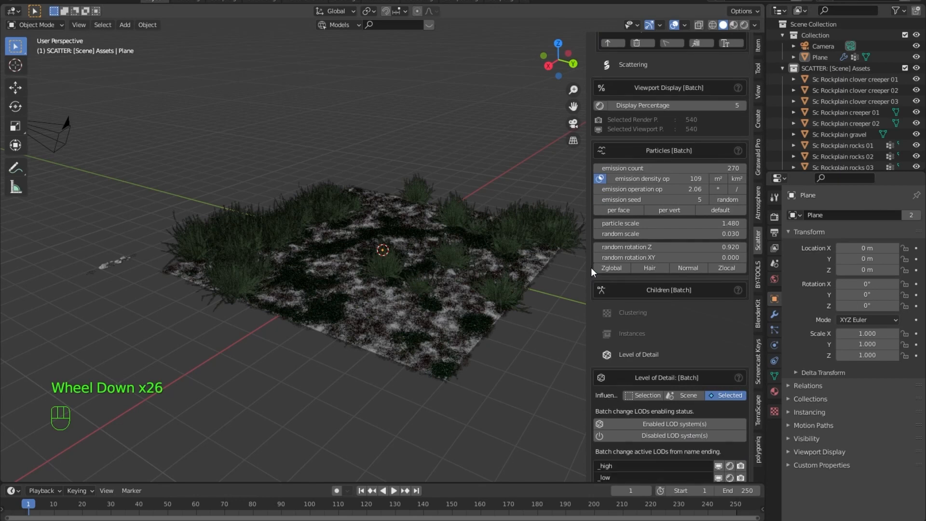
{"action": "scroll", "coordinate": [590, 268], "scroll_direction": "up", "scroll_amount": 9}
{"action": "left_click", "coordinate": [619, 148]}
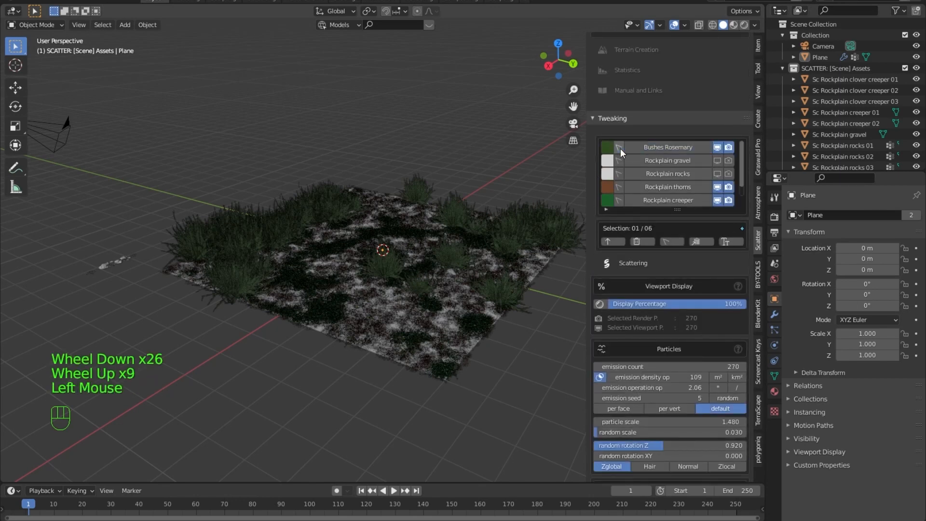
{"action": "left_click", "coordinate": [717, 201]}
{"action": "left_click", "coordinate": [718, 201]}
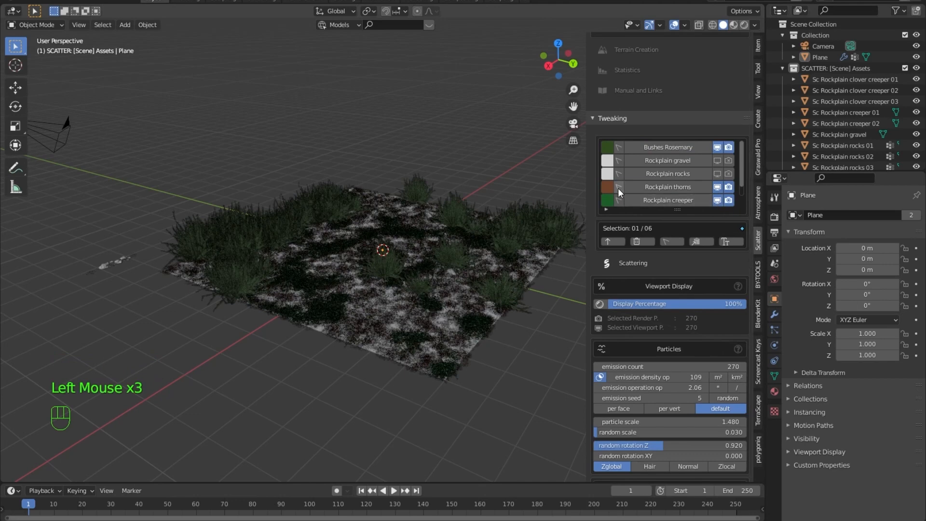
Add Rockplain thorns to the selected scatter systems and create a new Paint Layer mask.
{"action": "left_click", "coordinate": [618, 187]}
{"action": "left_click", "coordinate": [717, 187]}
{"action": "left_click", "coordinate": [717, 186]}
{"action": "scroll", "coordinate": [598, 282], "scroll_direction": "down", "scroll_amount": 18}
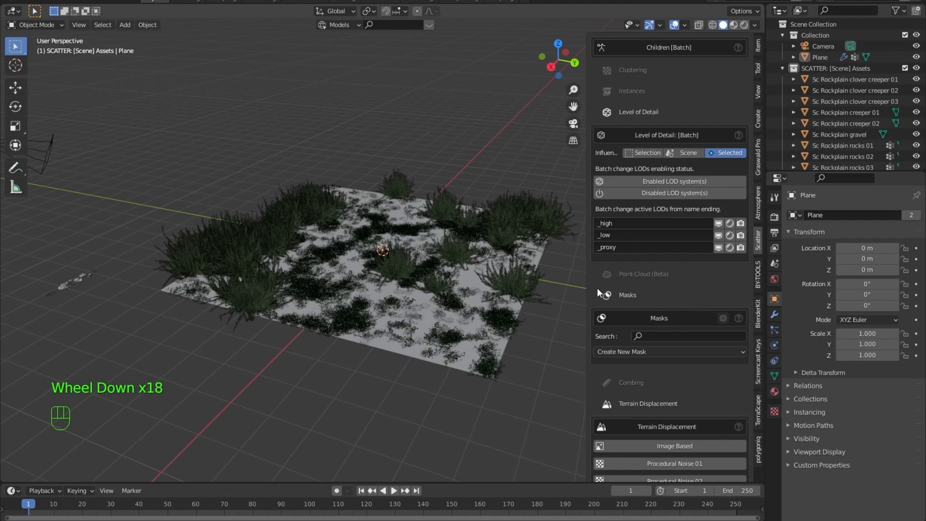
{"action": "scroll", "coordinate": [598, 285], "scroll_direction": "down", "scroll_amount": 2}
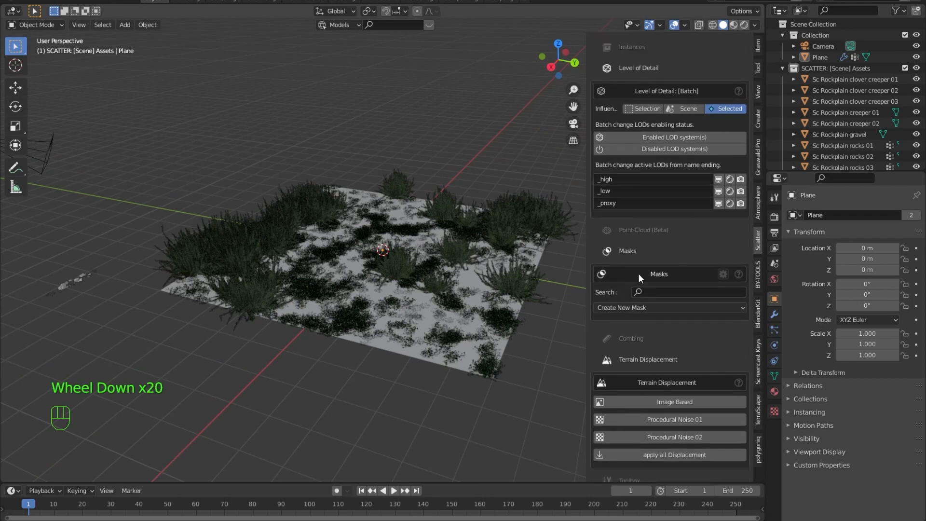
{"action": "left_click", "coordinate": [633, 309]}
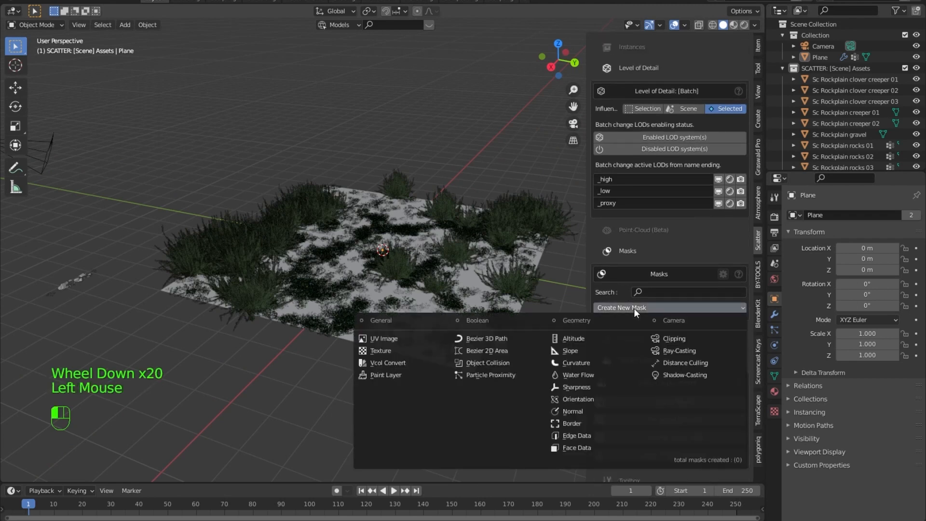
{"action": "left_click", "coordinate": [393, 378]}
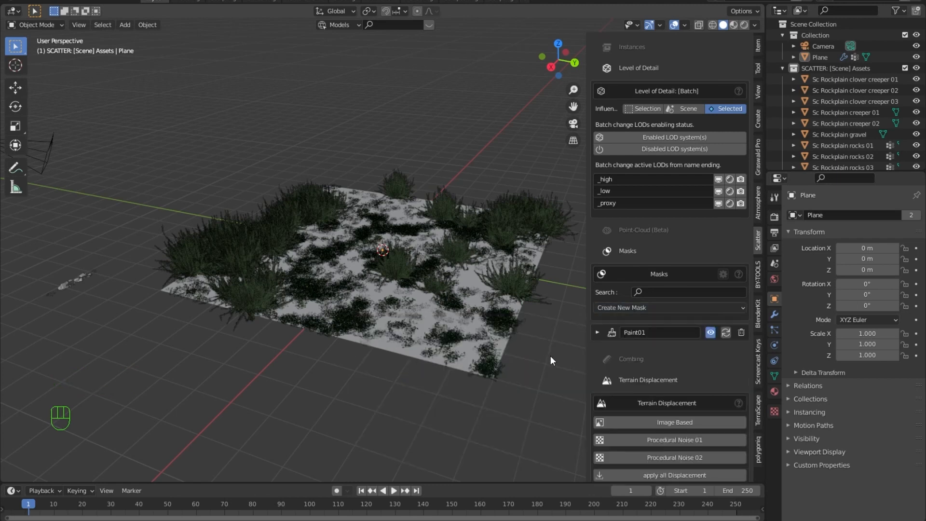
Add Rockplain creeper to the selected systems and make the new paint mask influence all of them.
{"action": "left_click", "coordinate": [597, 332]}
{"action": "scroll", "coordinate": [595, 332], "scroll_direction": "down", "scroll_amount": 6}
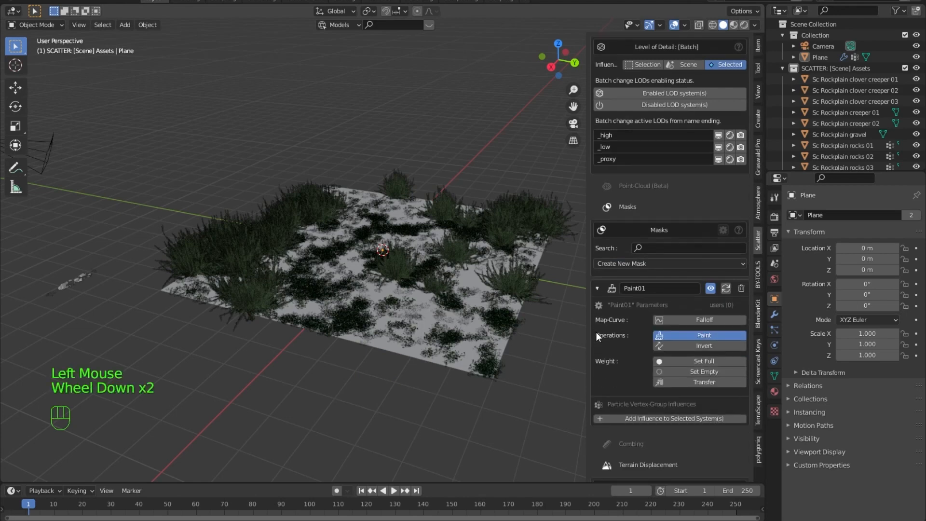
{"action": "scroll", "coordinate": [604, 176], "scroll_direction": "up", "scroll_amount": 20}
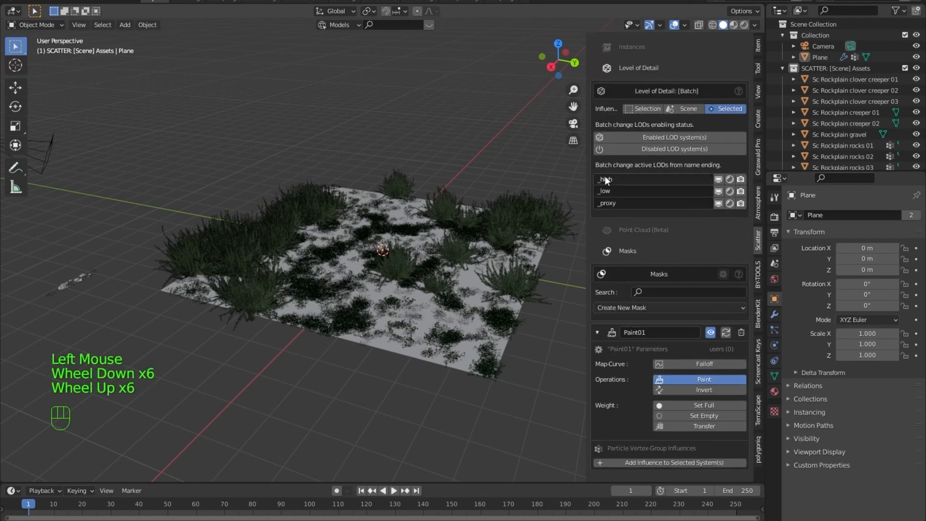
{"action": "scroll", "coordinate": [604, 178], "scroll_direction": "up", "scroll_amount": 4}
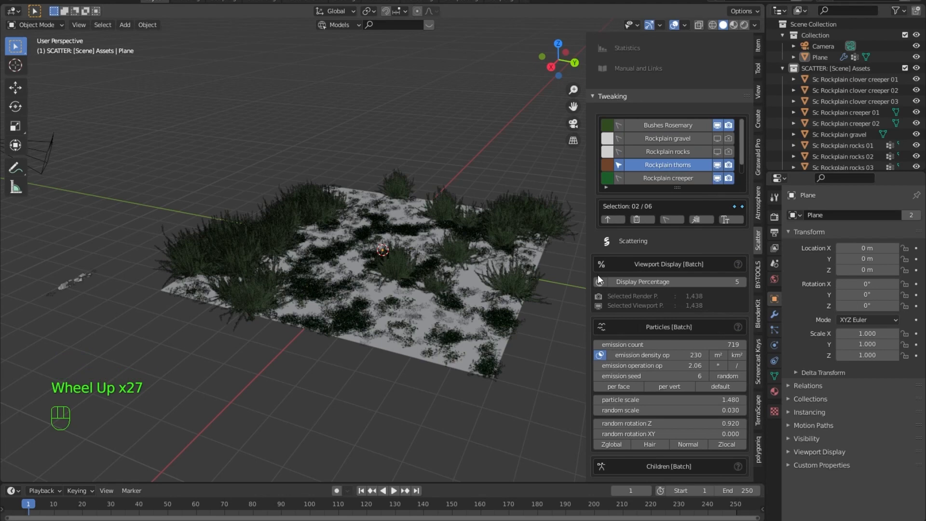
{"action": "left_click", "coordinate": [609, 182]}
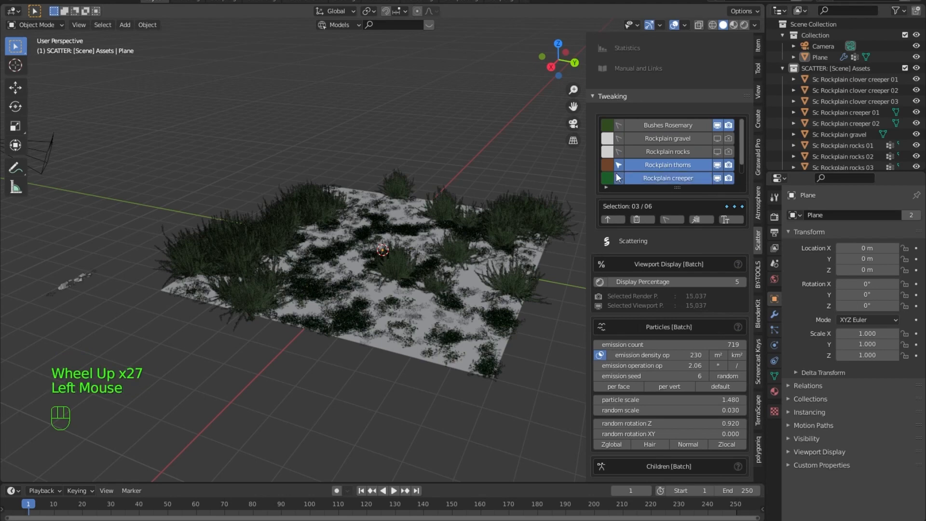
{"action": "scroll", "coordinate": [596, 232], "scroll_direction": "down", "scroll_amount": 10}
{"action": "scroll", "coordinate": [596, 258], "scroll_direction": "down", "scroll_amount": 16}
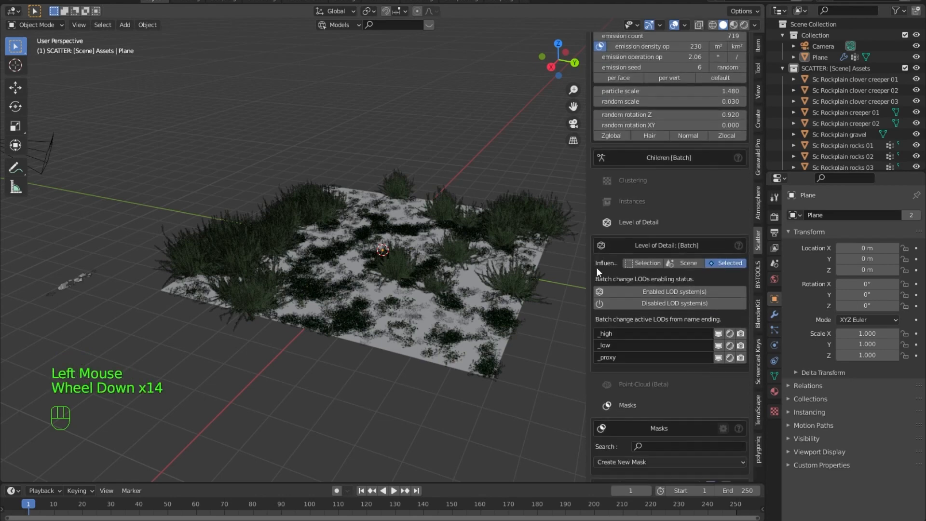
{"action": "scroll", "coordinate": [601, 333], "scroll_direction": "down", "scroll_amount": 2}
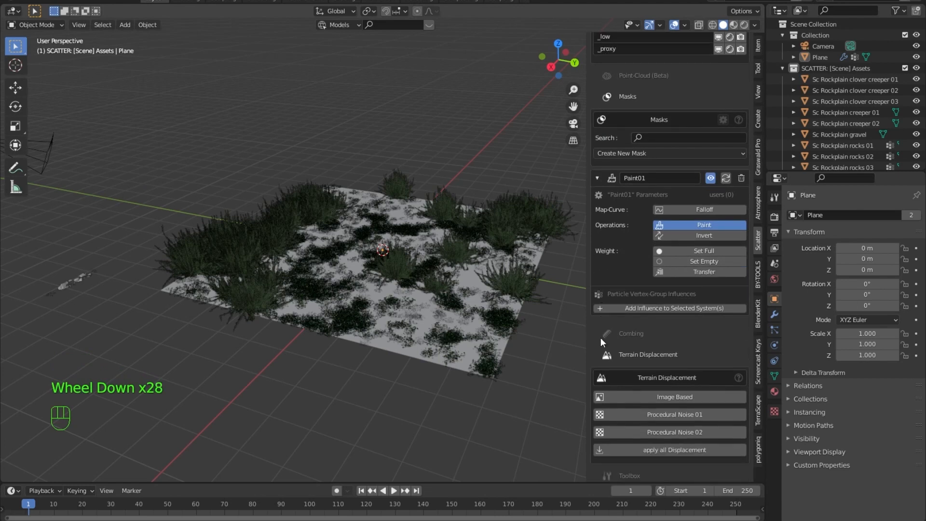
{"action": "left_click", "coordinate": [664, 308]}
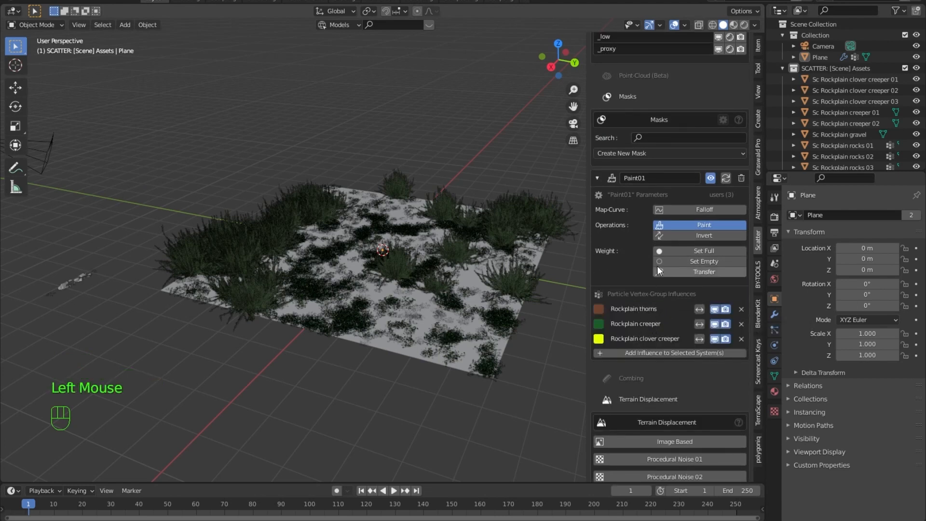
Weight-paint the mask as a path across the middle of the plane with a 137 px brush at full weight.
{"action": "left_click", "coordinate": [712, 224]}
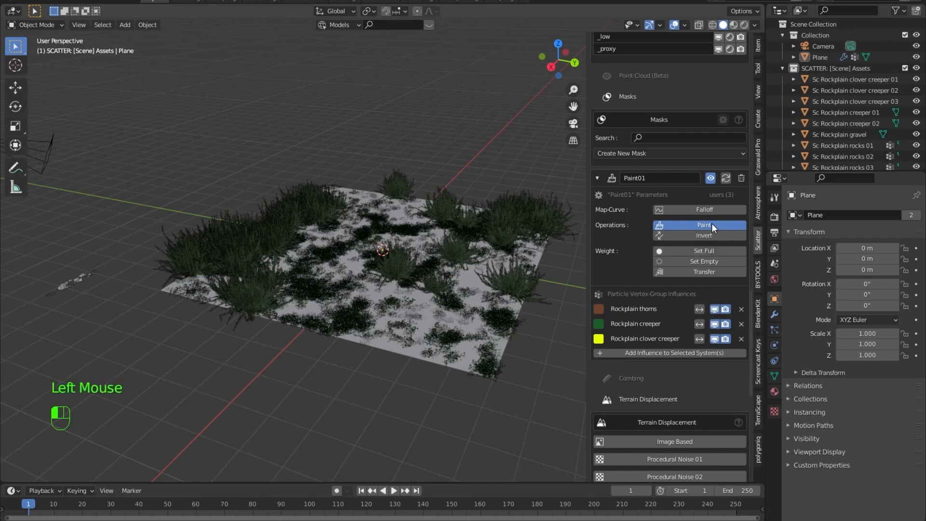
{"action": "middle_click_drag", "start_coordinate": [341, 306], "coordinate": [361, 328]}
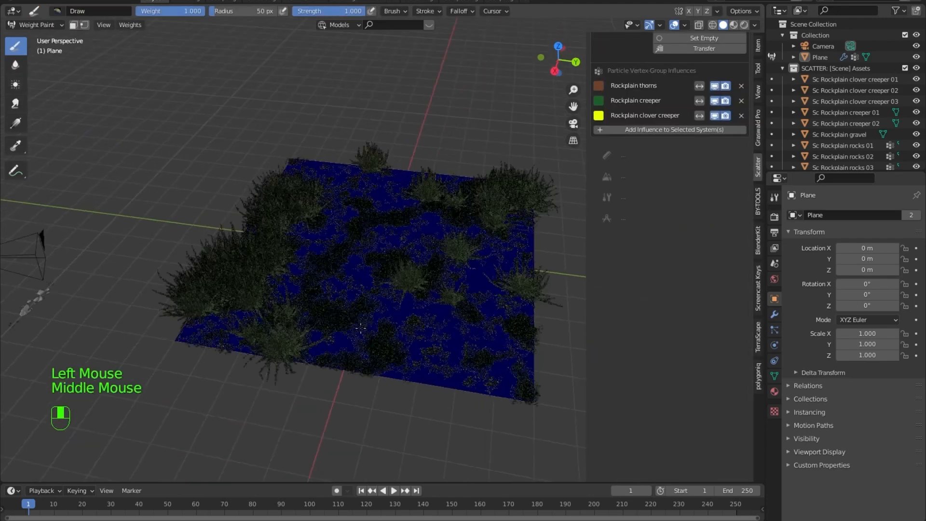
{"action": "key", "text": "f"}
{"action": "left_click", "coordinate": [352, 353]}
{"action": "mouse_move", "coordinate": [353, 354]}
{"action": "left_mouse_down"}
{"action": "mouse_move", "coordinate": [340, 343]}
{"action": "mouse_move", "coordinate": [340, 294]}
{"action": "mouse_move", "coordinate": [394, 218]}
{"action": "mouse_move", "coordinate": [392, 96]}
{"action": "left_mouse_up"}
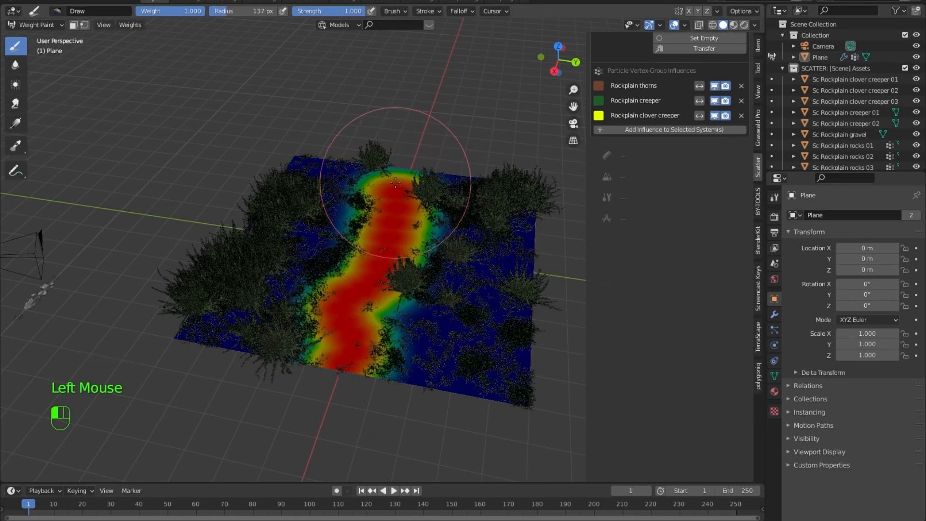
{"action": "mouse_move", "coordinate": [347, 343]}
{"action": "left_mouse_down"}
{"action": "mouse_move", "coordinate": [314, 403]}
{"action": "mouse_move", "coordinate": [310, 383]}
{"action": "left_mouse_up"}
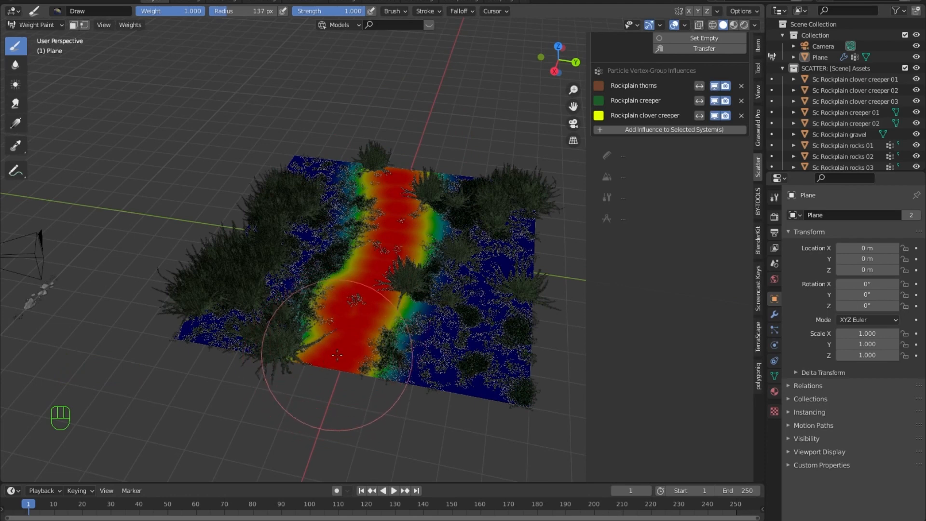
{"action": "mouse_move", "coordinate": [329, 359]}
{"action": "left_mouse_down"}
{"action": "mouse_move", "coordinate": [337, 366]}
{"action": "mouse_move", "coordinate": [356, 300]}
{"action": "mouse_move", "coordinate": [407, 207]}
{"action": "mouse_move", "coordinate": [396, 187]}
{"action": "mouse_move", "coordinate": [441, 159]}
{"action": "left_mouse_up"}
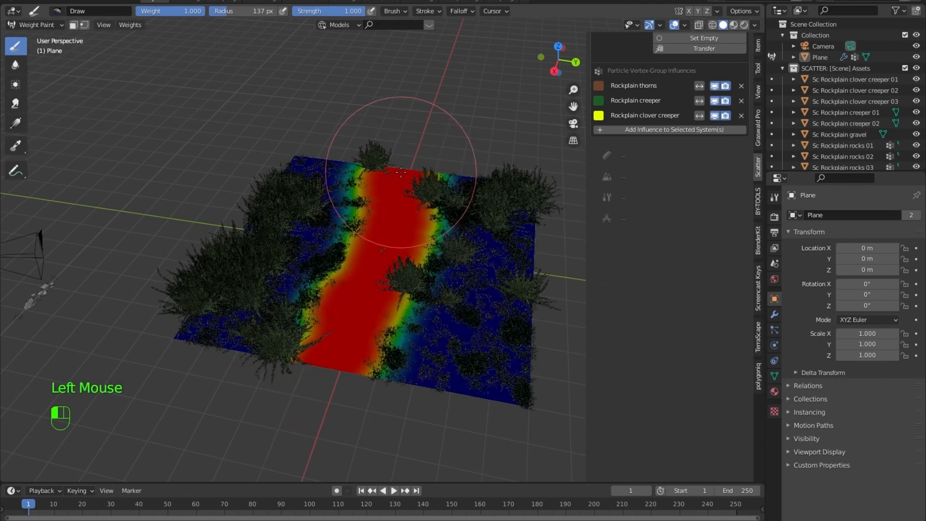
Touch up the painted path on the plane and return to Object Mode.
{"action": "mouse_move", "coordinate": [415, 434]}
{"action": "middle_mouse_down"}
{"action": "mouse_move", "coordinate": [369, 340]}
{"action": "mouse_move", "coordinate": [361, 289]}
{"action": "mouse_move", "coordinate": [473, 335]}
{"action": "middle_mouse_up"}
{"action": "scroll", "coordinate": [376, 280], "scroll_direction": "up", "scroll_amount": 3}
{"action": "mouse_move", "coordinate": [473, 335]}
{"action": "left_mouse_down"}
{"action": "mouse_move", "coordinate": [362, 347]}
{"action": "mouse_move", "coordinate": [424, 290]}
{"action": "mouse_move", "coordinate": [476, 352]}
{"action": "mouse_move", "coordinate": [450, 391]}
{"action": "left_mouse_up"}
{"action": "mouse_move", "coordinate": [270, 318]}
{"action": "left_mouse_down"}
{"action": "mouse_move", "coordinate": [248, 299]}
{"action": "mouse_move", "coordinate": [182, 161]}
{"action": "mouse_move", "coordinate": [296, 261]}
{"action": "left_mouse_up"}
{"action": "middle_click_drag", "start_coordinate": [296, 261], "coordinate": [284, 212]}
{"action": "left_click_drag", "start_coordinate": [30, 25], "coordinate": [41, 35]}
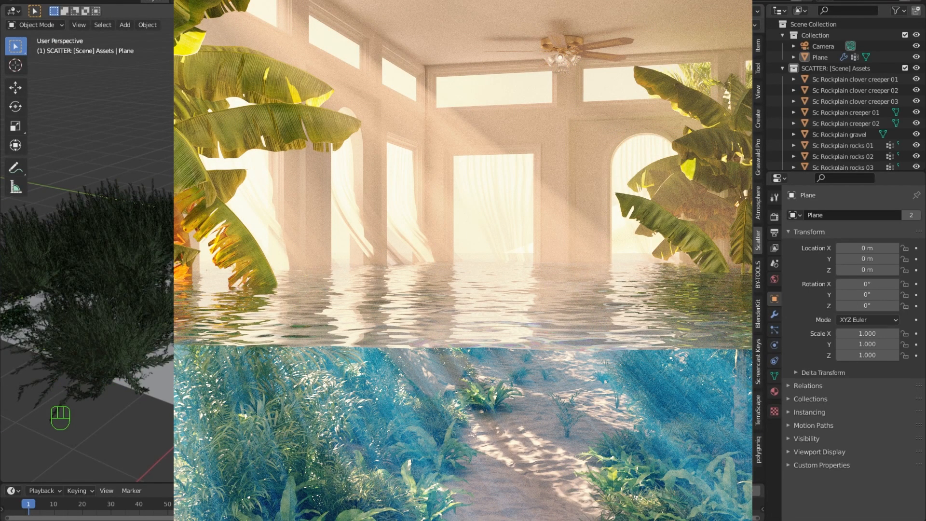
Open the Biomes Manager and show the JungleScapes category.
{"action": "middle_click_drag", "start_coordinate": [366, 270], "coordinate": [363, 241]}
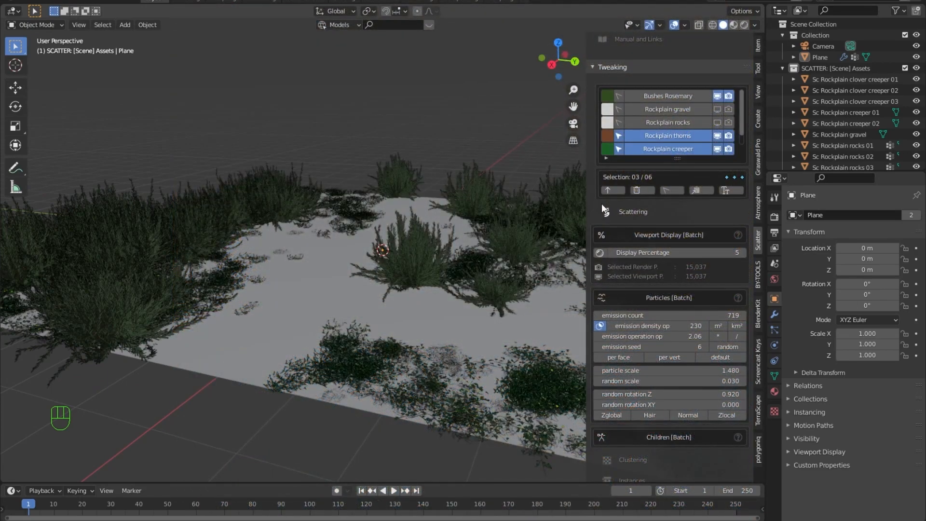
{"action": "scroll", "coordinate": [591, 218], "scroll_direction": "up", "scroll_amount": 20}
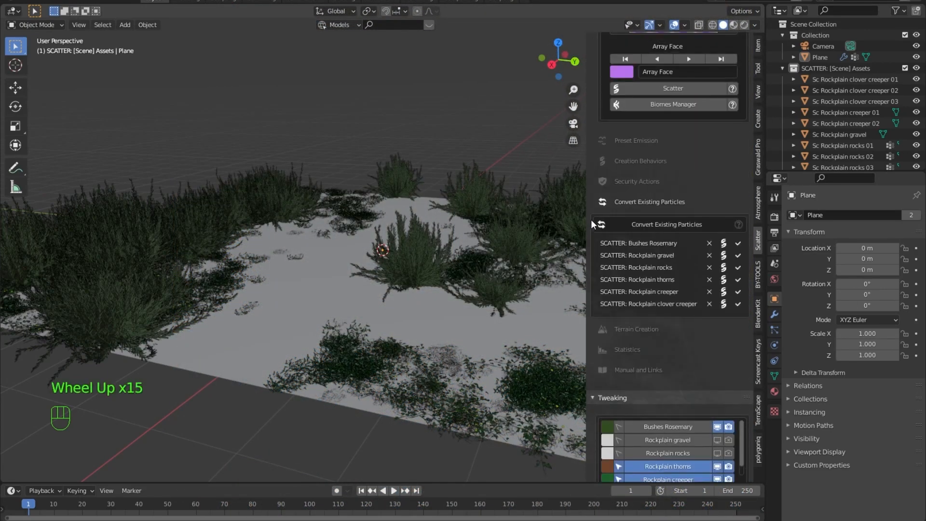
{"action": "scroll", "coordinate": [591, 221], "scroll_direction": "up", "scroll_amount": 6}
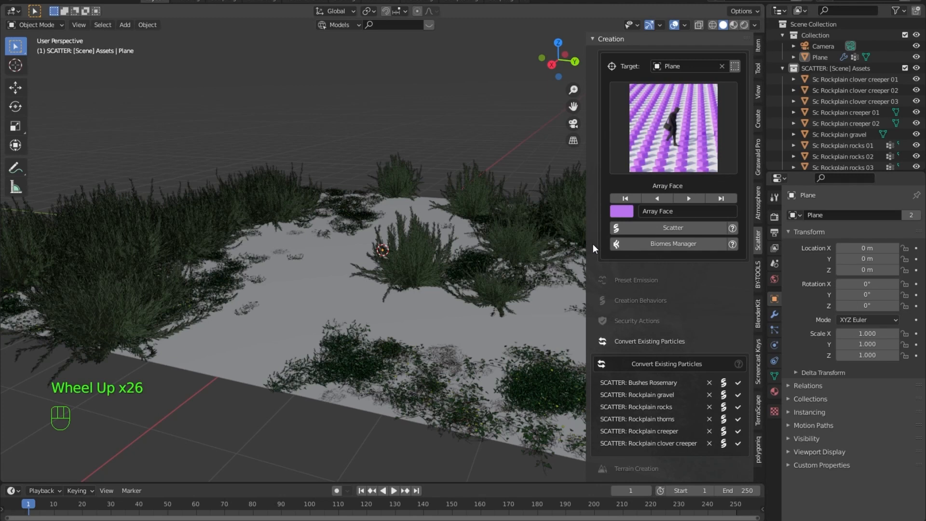
{"action": "left_click", "coordinate": [658, 244]}
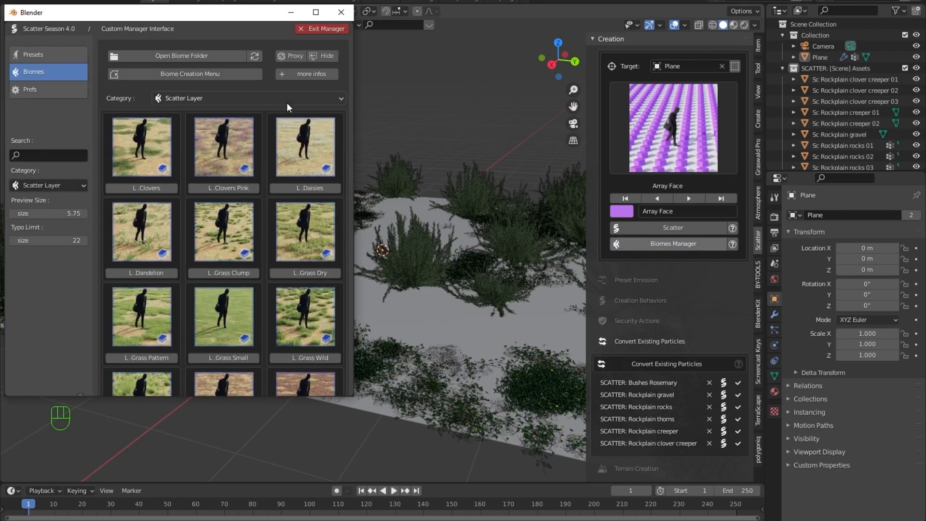
{"action": "left_click", "coordinate": [286, 102]}
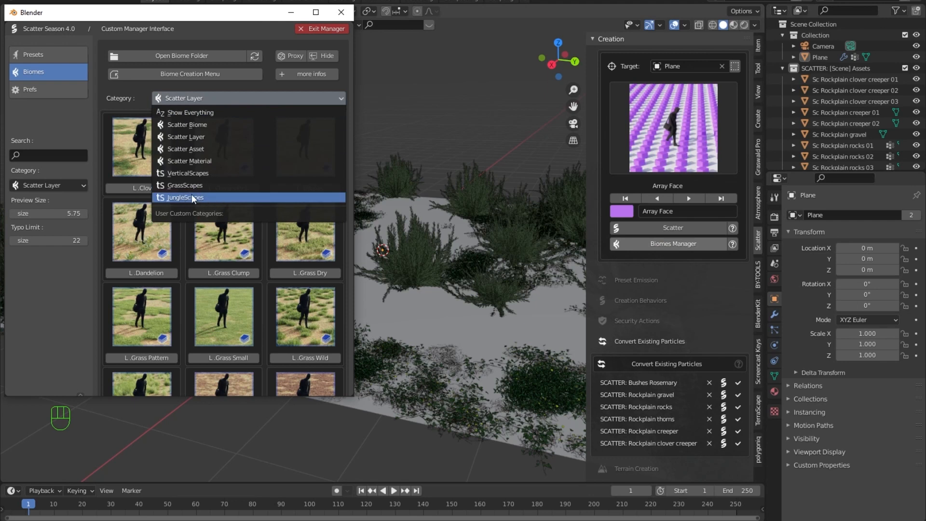
{"action": "left_click", "coordinate": [216, 197]}
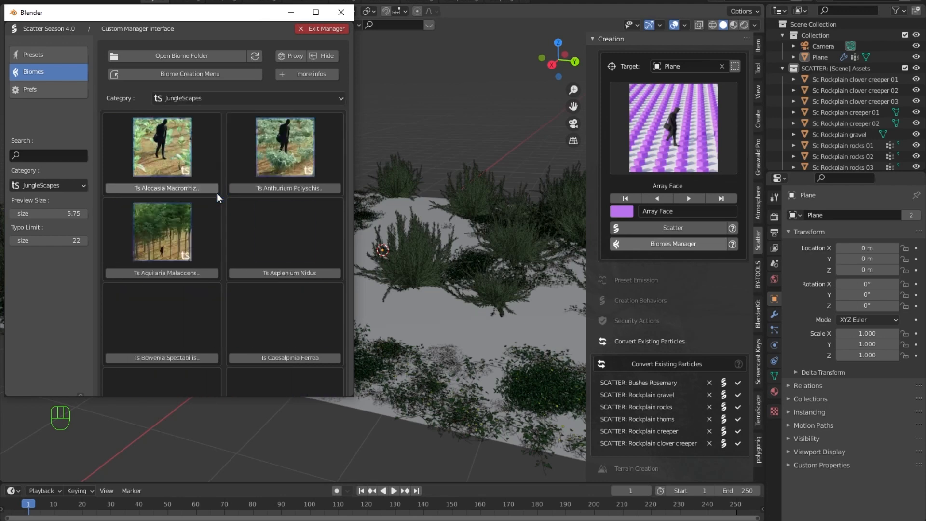
Scatter the Ts Salacca Edulis biome from JungleScapes on the plane and close the manager.
{"action": "scroll", "coordinate": [316, 198], "scroll_direction": "down", "scroll_amount": 5}
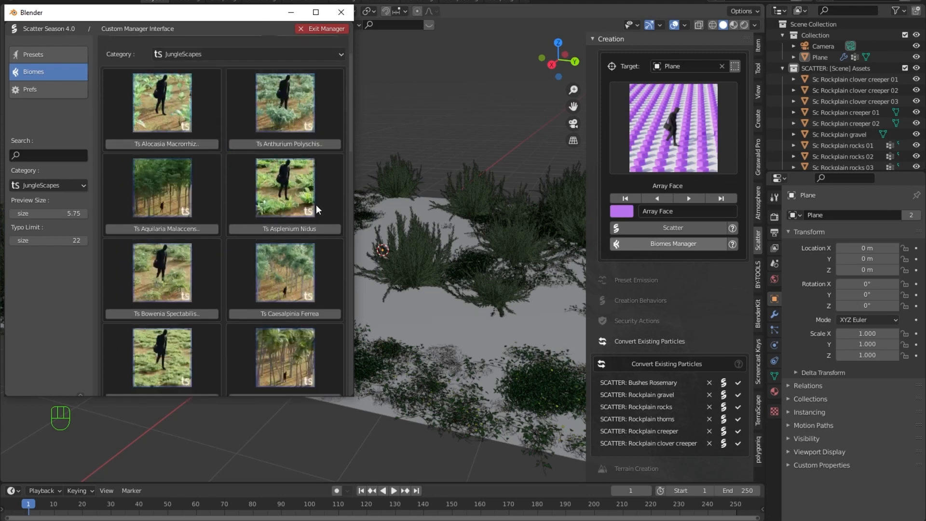
{"action": "scroll", "coordinate": [314, 210], "scroll_direction": "down", "scroll_amount": 3}
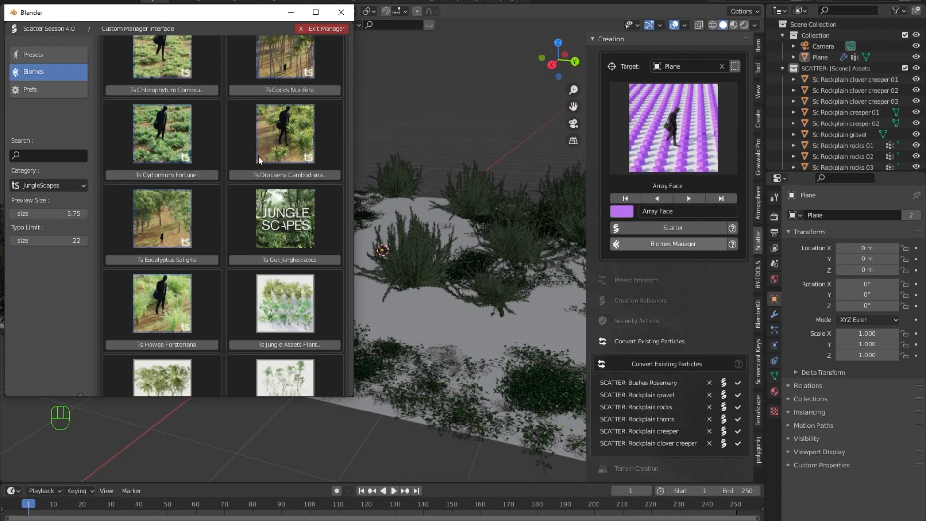
{"action": "scroll", "coordinate": [266, 156], "scroll_direction": "up", "scroll_amount": 4}
{"action": "scroll", "coordinate": [277, 166], "scroll_direction": "down", "scroll_amount": 2}
{"action": "scroll", "coordinate": [276, 178], "scroll_direction": "down", "scroll_amount": 8}
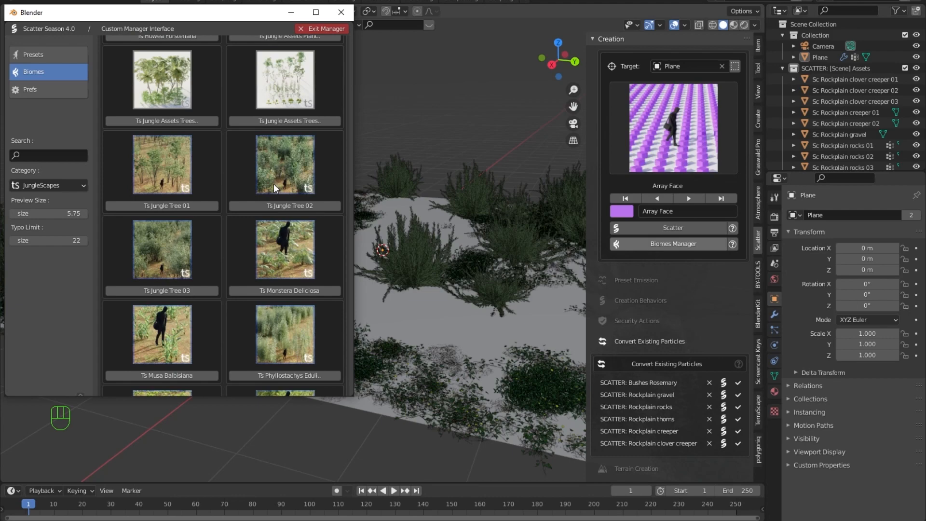
{"action": "scroll", "coordinate": [273, 184], "scroll_direction": "down", "scroll_amount": 2}
{"action": "scroll", "coordinate": [273, 183], "scroll_direction": "down", "scroll_amount": 3}
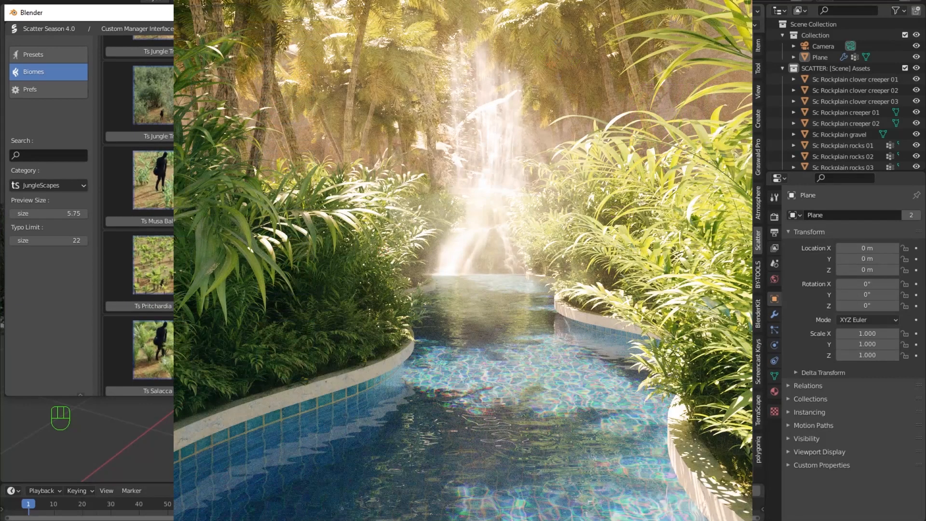
{"action": "scroll", "coordinate": [139, 215], "scroll_direction": "down", "scroll_amount": 3}
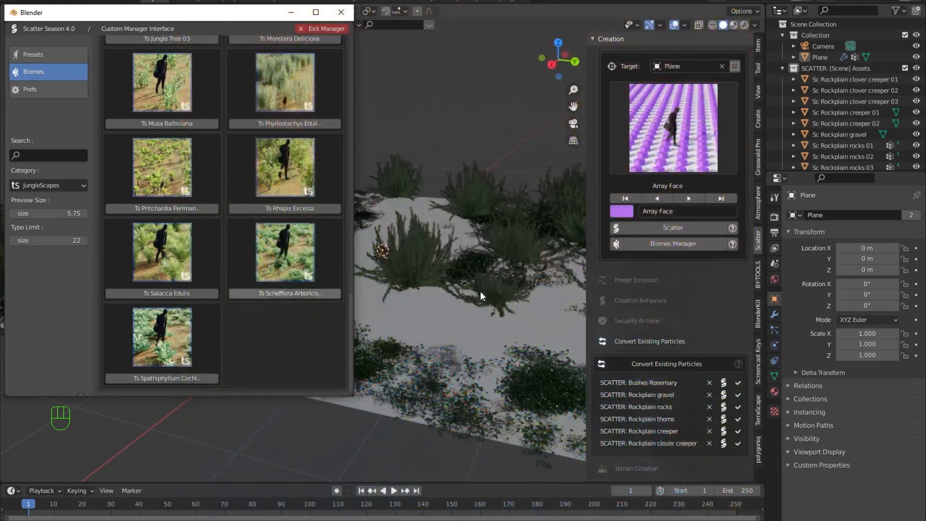
{"action": "left_click", "coordinate": [186, 294]}
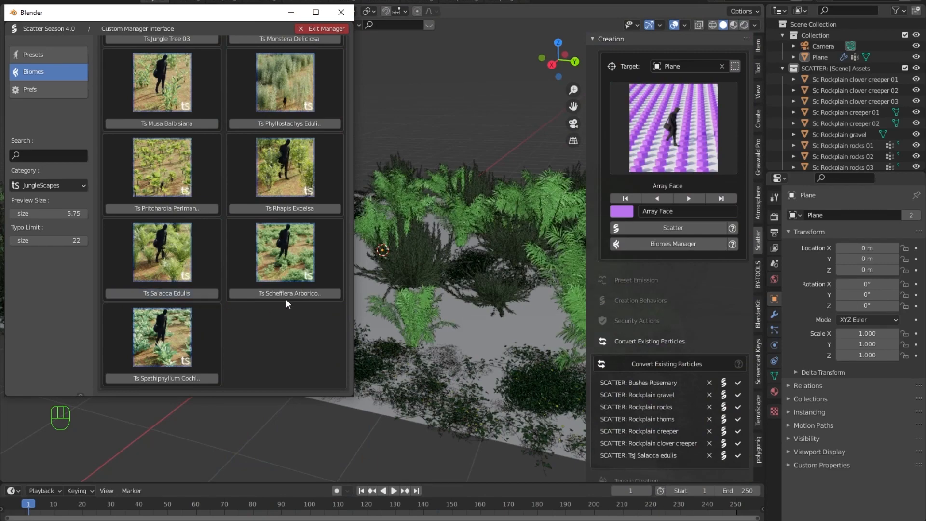
{"action": "left_click", "coordinate": [341, 12]}
Set the Salacca edulis system's emission count to 149 and its particle scale to 1.060.
{"action": "middle_click_drag", "start_coordinate": [475, 260], "coordinate": [432, 277], "text": "shift"}
{"action": "scroll", "coordinate": [626, 289], "scroll_direction": "down", "scroll_amount": 15}
{"action": "scroll", "coordinate": [655, 273], "scroll_direction": "down", "scroll_amount": 4}
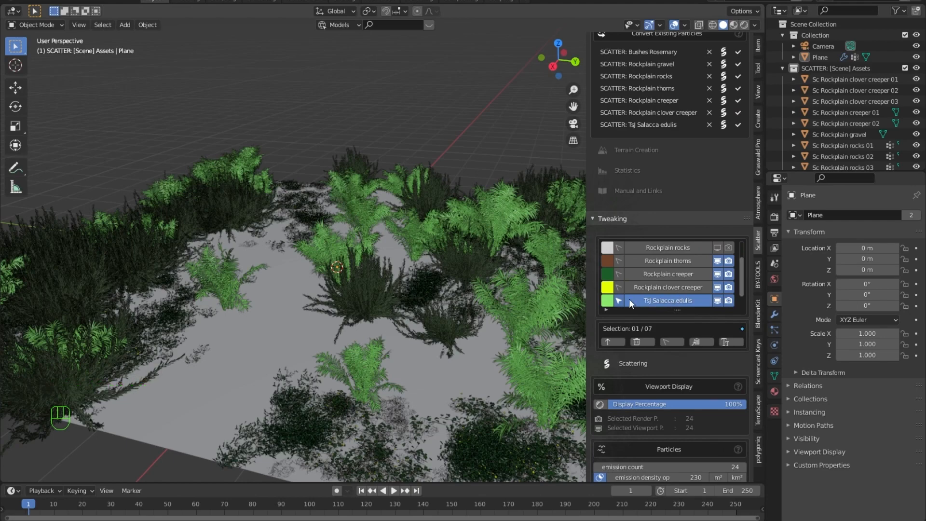
{"action": "scroll", "coordinate": [632, 292], "scroll_direction": "up", "scroll_amount": 4}
{"action": "scroll", "coordinate": [629, 289], "scroll_direction": "up", "scroll_amount": 2}
{"action": "scroll", "coordinate": [626, 294], "scroll_direction": "down", "scroll_amount": 7}
{"action": "scroll", "coordinate": [596, 323], "scroll_direction": "down", "scroll_amount": 9}
{"action": "left_click_drag", "start_coordinate": [694, 268], "coordinate": [723, 269]}
{"action": "left_click_drag", "start_coordinate": [658, 324], "coordinate": [675, 333]}
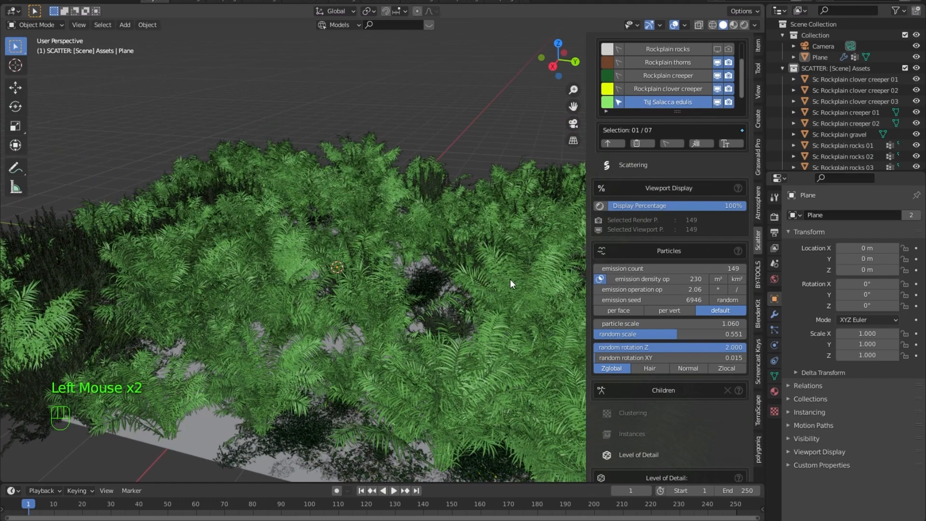
Make the existing paint mask influence the Salacca edulis system so the plants clear the path.
{"action": "scroll", "coordinate": [598, 311], "scroll_direction": "down", "scroll_amount": 20}
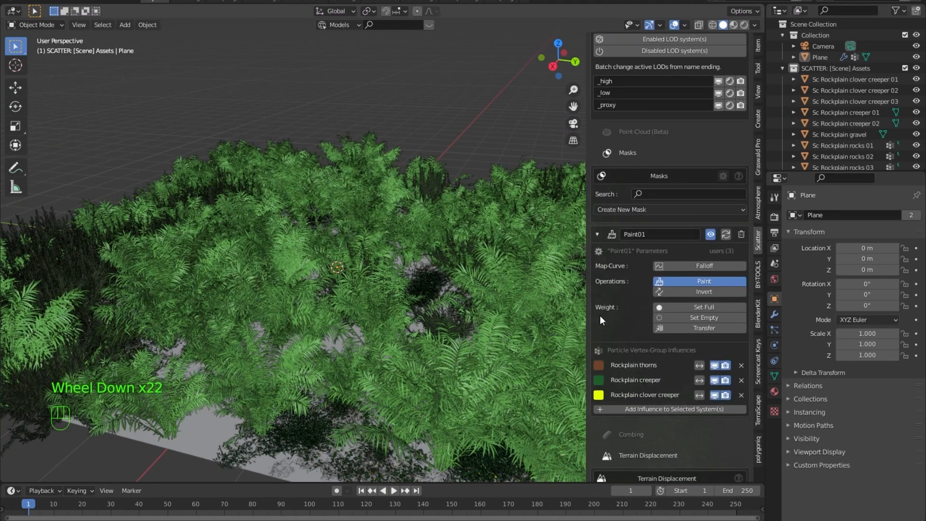
{"action": "scroll", "coordinate": [601, 316], "scroll_direction": "down", "scroll_amount": 4}
{"action": "left_click", "coordinate": [661, 324]}
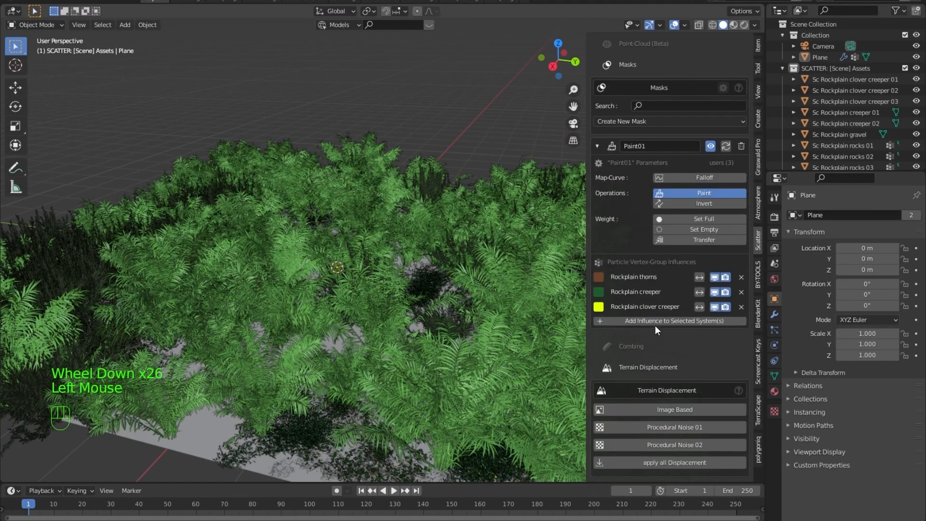
{"action": "left_click", "coordinate": [655, 325]}
{"action": "middle_click_drag", "start_coordinate": [340, 331], "coordinate": [395, 323]}
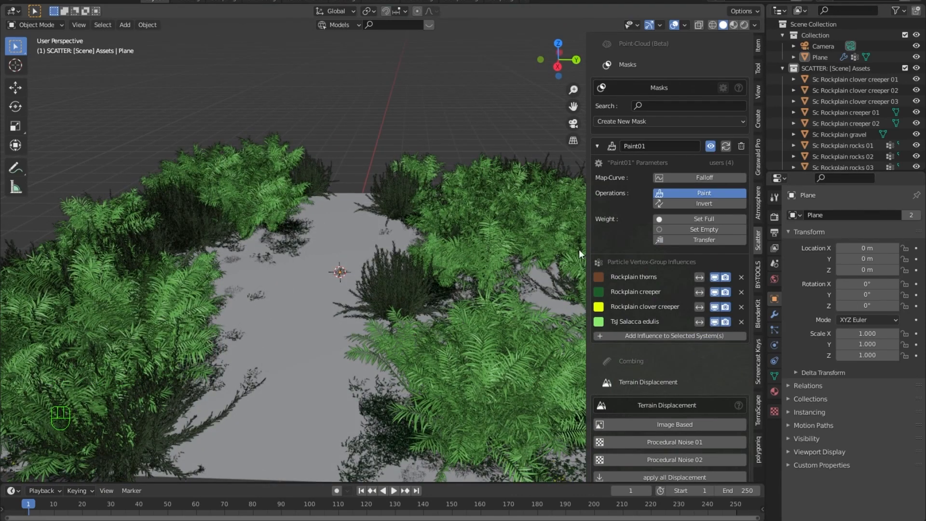
{"action": "scroll", "coordinate": [605, 228], "scroll_direction": "down", "scroll_amount": 1}
{"action": "scroll", "coordinate": [602, 239], "scroll_direction": "up", "scroll_amount": 20}
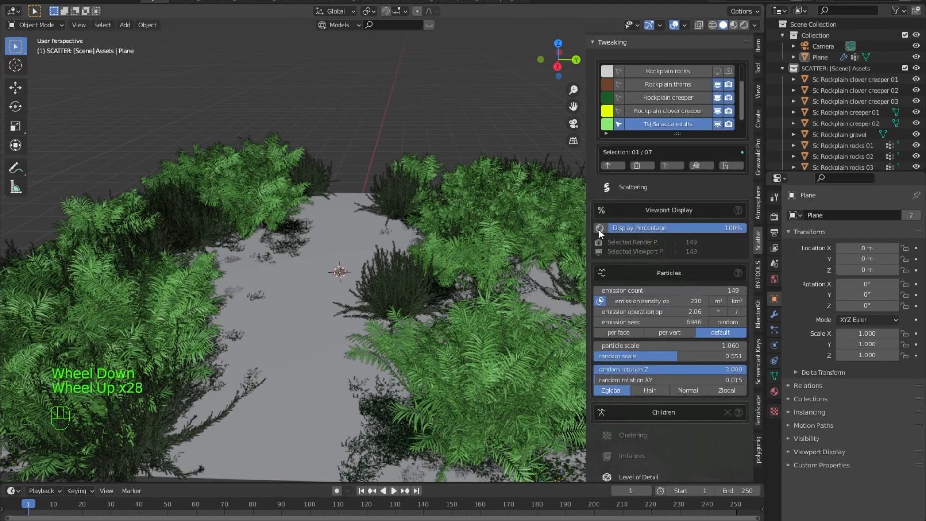
Hide Bushes Rosemary, Rockplain thorns, Rockplain creeper, Rockplain clover creeper and Salacca edulis in the viewport, leaving the plane bare.
{"action": "scroll", "coordinate": [598, 230], "scroll_direction": "up", "scroll_amount": 6}
{"action": "scroll", "coordinate": [719, 232], "scroll_direction": "down", "scroll_amount": 2}
{"action": "left_click", "coordinate": [718, 234]}
{"action": "left_click", "coordinate": [718, 220]}
{"action": "left_click", "coordinate": [717, 207]}
{"action": "left_click", "coordinate": [718, 195]}
{"action": "scroll", "coordinate": [716, 198], "scroll_direction": "up", "scroll_amount": 6}
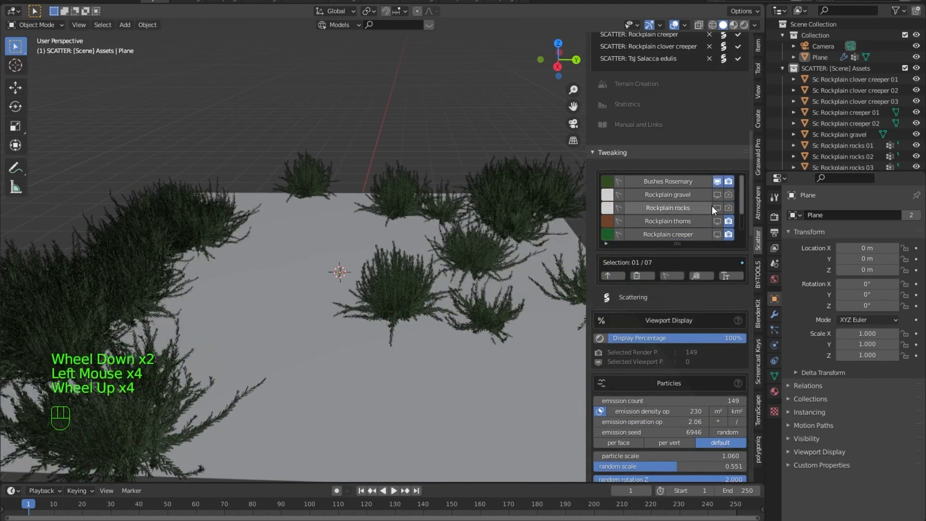
{"action": "left_click", "coordinate": [717, 182]}
{"action": "middle_click_drag", "start_coordinate": [429, 320], "coordinate": [566, 328]}
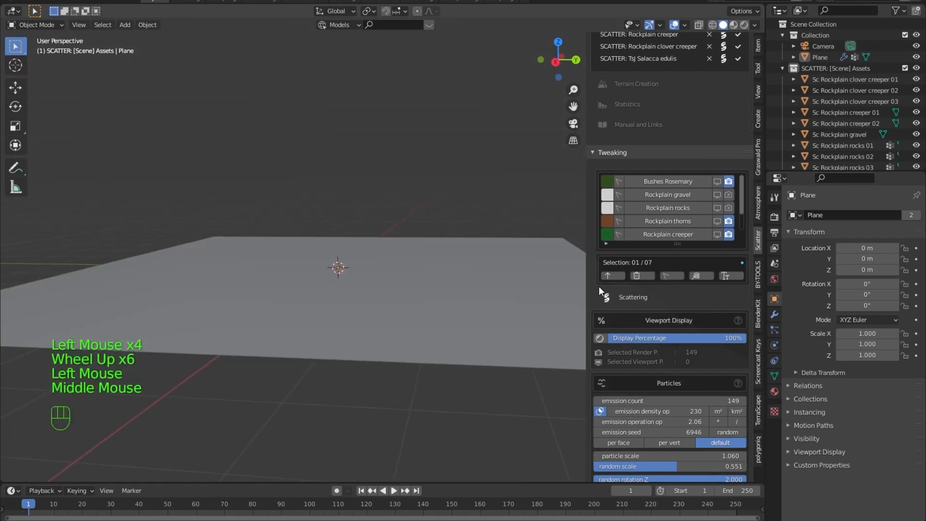
Add Procedural Noise 01 terrain displacement to the plane and set its modifier strength to 0.400.
{"action": "scroll", "coordinate": [598, 287], "scroll_direction": "down", "scroll_amount": 18}
{"action": "scroll", "coordinate": [589, 288], "scroll_direction": "down", "scroll_amount": 11}
{"action": "scroll", "coordinate": [584, 286], "scroll_direction": "down", "scroll_amount": 5}
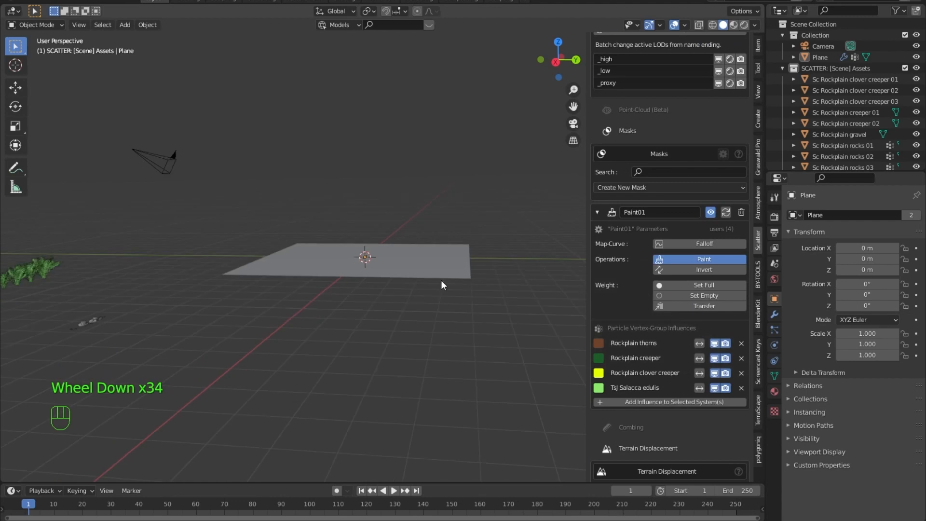
{"action": "scroll", "coordinate": [560, 345], "scroll_direction": "up", "scroll_amount": 3}
{"action": "scroll", "coordinate": [595, 410], "scroll_direction": "down", "scroll_amount": 5}
{"action": "middle_click_drag", "start_coordinate": [480, 350], "coordinate": [470, 356]}
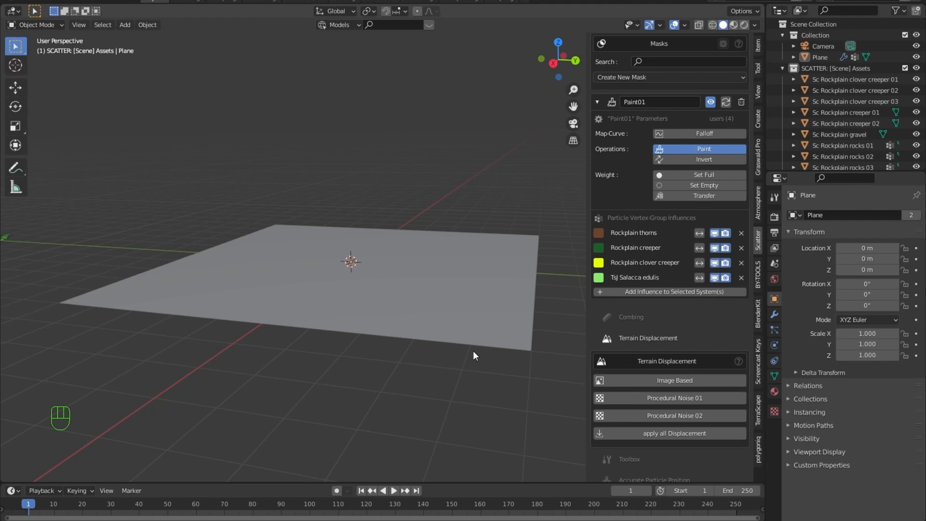
{"action": "middle_click_drag", "start_coordinate": [473, 351], "coordinate": [313, 283]}
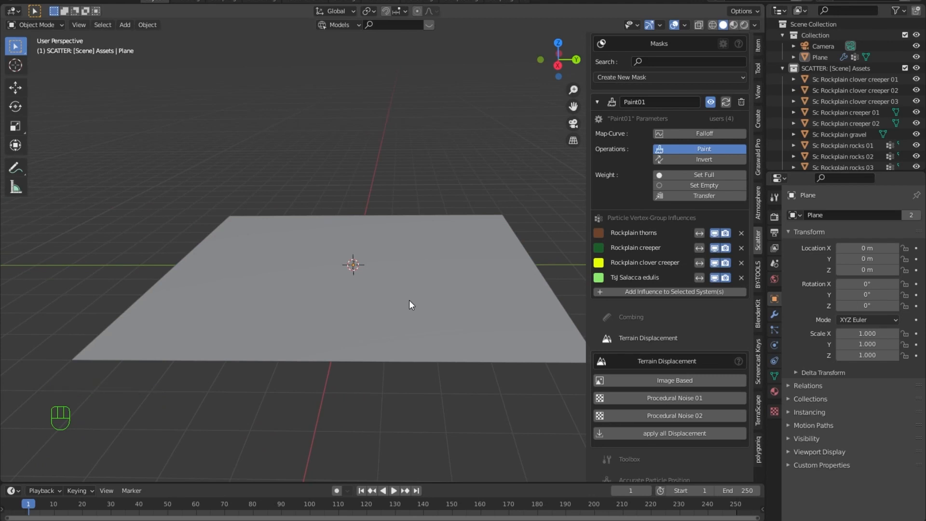
{"action": "middle_click_drag", "start_coordinate": [412, 306], "coordinate": [379, 303]}
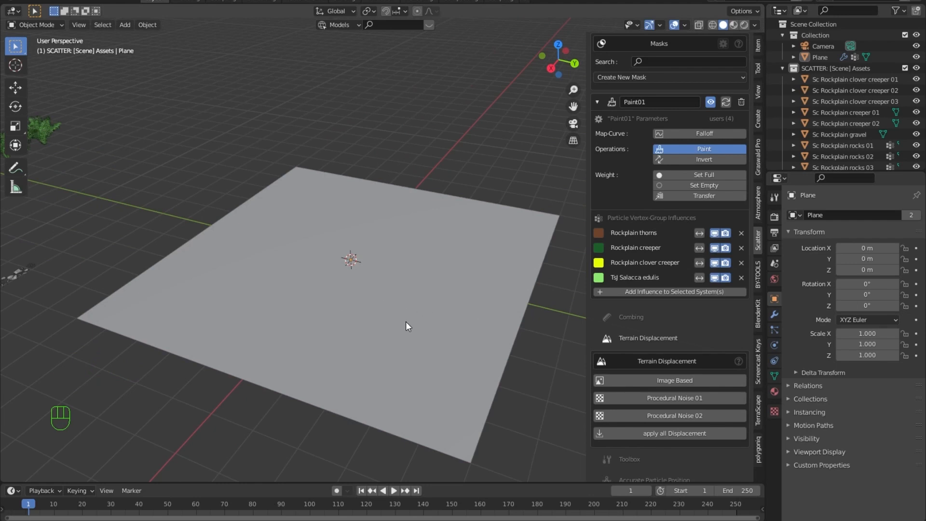
{"action": "middle_click_drag", "start_coordinate": [415, 323], "coordinate": [422, 306]}
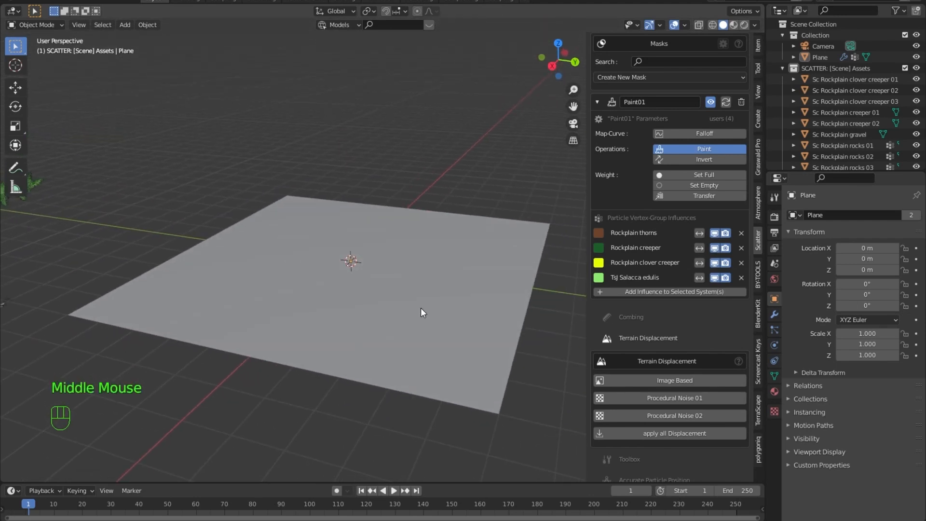
{"action": "scroll", "coordinate": [424, 319], "scroll_direction": "up", "scroll_amount": 4}
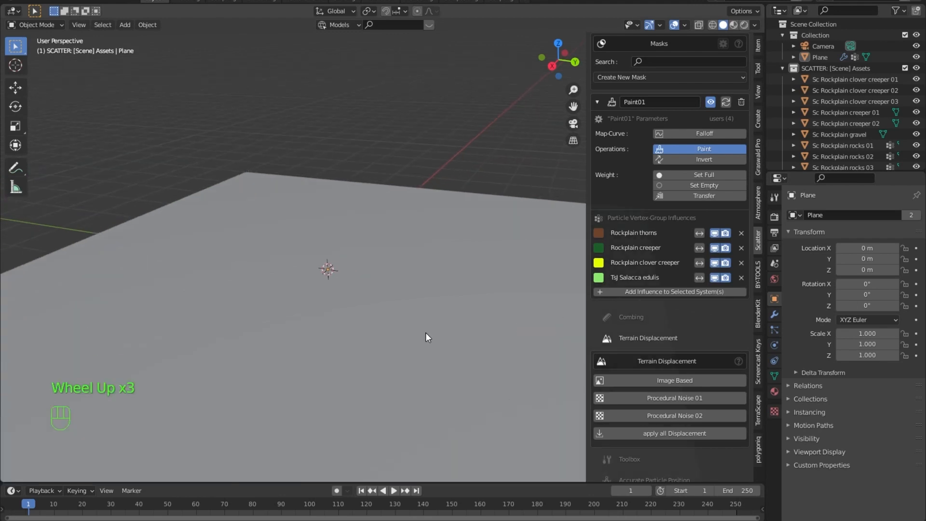
{"action": "middle_click_drag", "start_coordinate": [425, 334], "coordinate": [432, 314]}
{"action": "scroll", "coordinate": [399, 311], "scroll_direction": "down", "scroll_amount": 2}
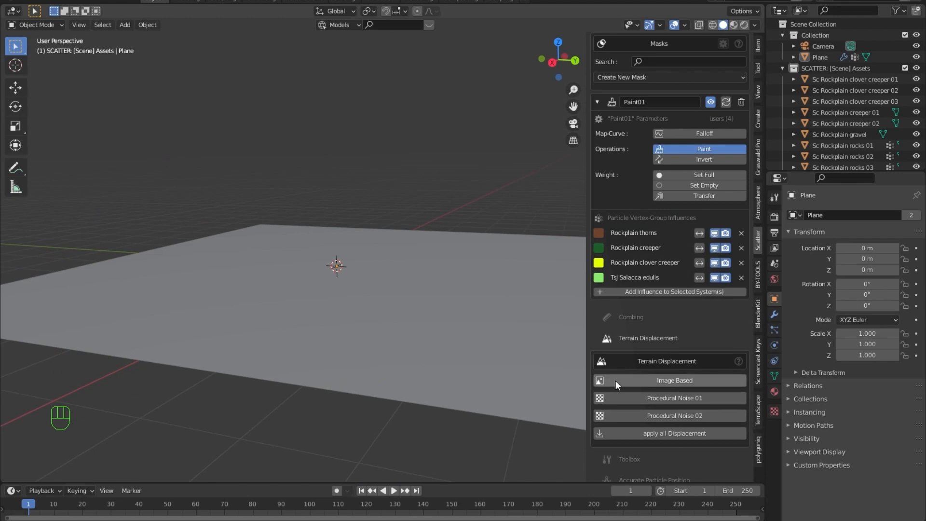
{"action": "left_click", "coordinate": [678, 397]}
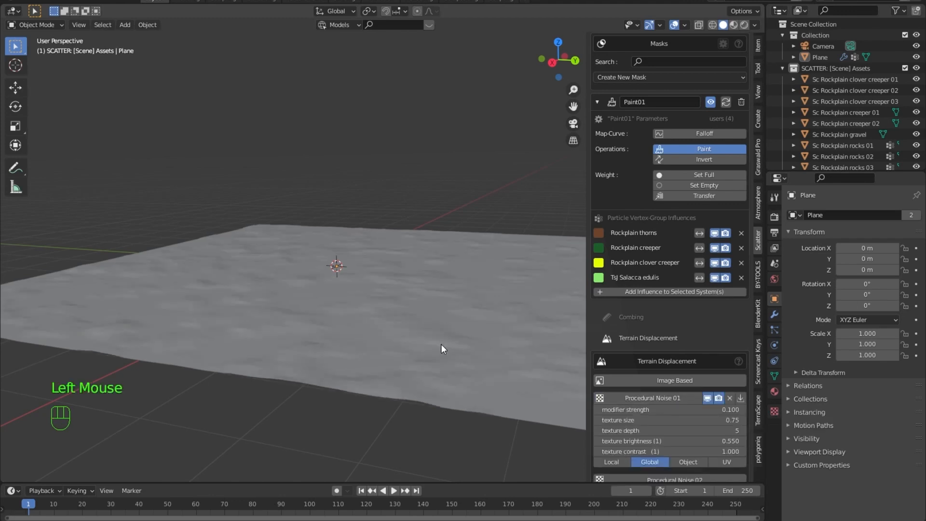
{"action": "middle_click_drag", "start_coordinate": [441, 343], "coordinate": [436, 358]}
{"action": "left_click_drag", "start_coordinate": [670, 413], "coordinate": [714, 414]}
Shade the displaced plane smooth and set the Procedural Noise 01 texture size to 2.00.
{"action": "right_click", "coordinate": [508, 374]}
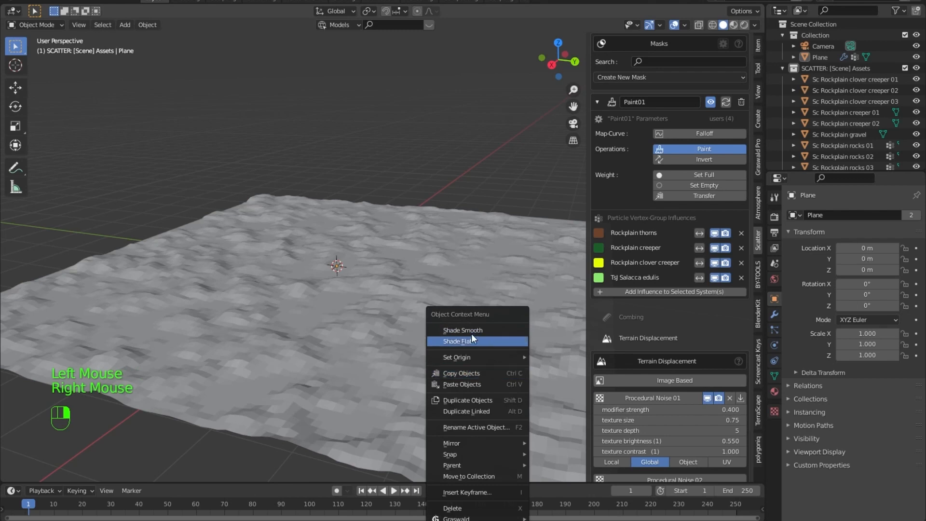
{"action": "left_click", "coordinate": [498, 351]}
{"action": "right_click", "coordinate": [498, 351]}
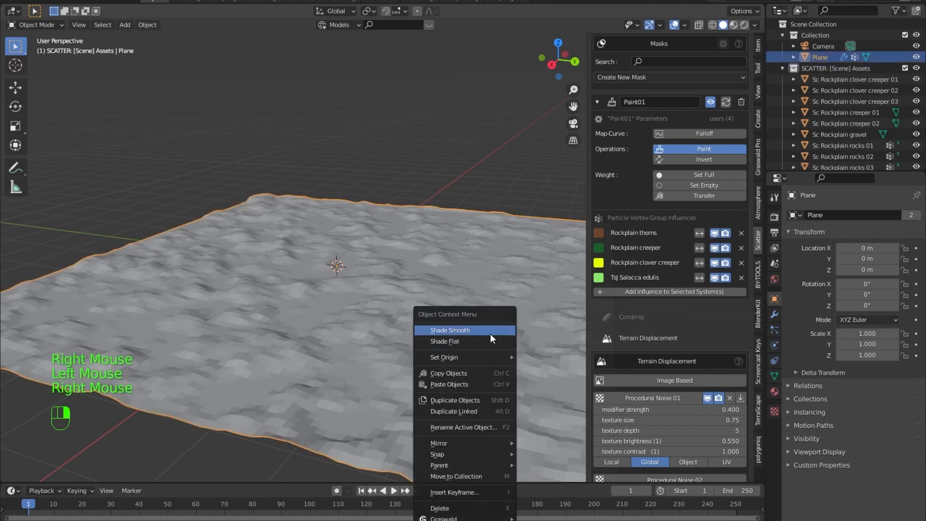
{"action": "left_click", "coordinate": [489, 333]}
{"action": "left_click_drag", "start_coordinate": [654, 416], "coordinate": [714, 416]}
{"action": "middle_click_drag", "start_coordinate": [296, 359], "coordinate": [291, 343]}
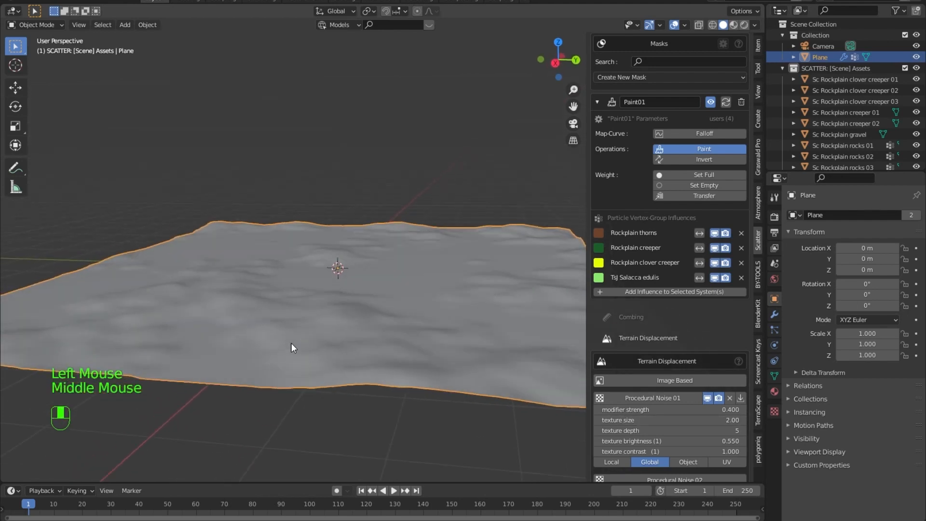
Sculpt three smooth mounds on the terrain with the SculptDraw brush and return to Object Mode.
{"action": "left_click", "coordinate": [53, 22]}
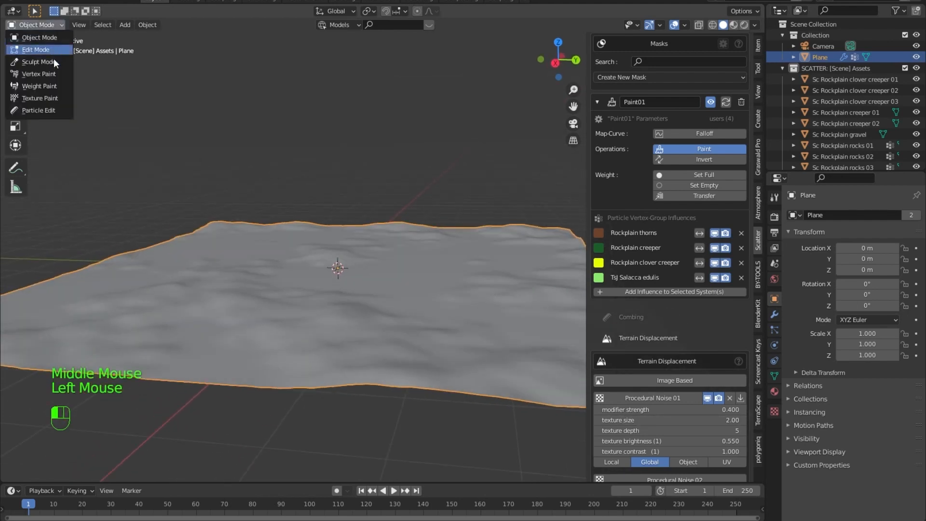
{"action": "left_click", "coordinate": [54, 59]}
{"action": "mouse_move", "coordinate": [224, 241]}
{"action": "left_mouse_down"}
{"action": "mouse_move", "coordinate": [200, 242]}
{"action": "mouse_move", "coordinate": [260, 234]}
{"action": "left_mouse_up"}
{"action": "mouse_move", "coordinate": [485, 273]}
{"action": "left_mouse_down"}
{"action": "mouse_move", "coordinate": [514, 289]}
{"action": "mouse_move", "coordinate": [496, 263]}
{"action": "mouse_move", "coordinate": [514, 260]}
{"action": "left_mouse_up"}
{"action": "mouse_move", "coordinate": [308, 302]}
{"action": "left_mouse_down"}
{"action": "mouse_move", "coordinate": [197, 305]}
{"action": "mouse_move", "coordinate": [242, 291]}
{"action": "left_mouse_up"}
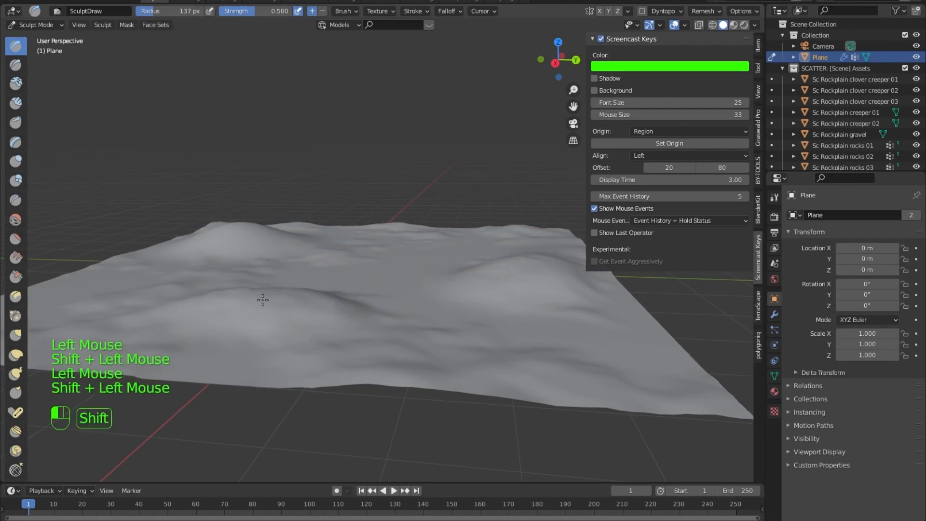
{"action": "left_click_drag", "start_coordinate": [50, 23], "coordinate": [51, 37]}
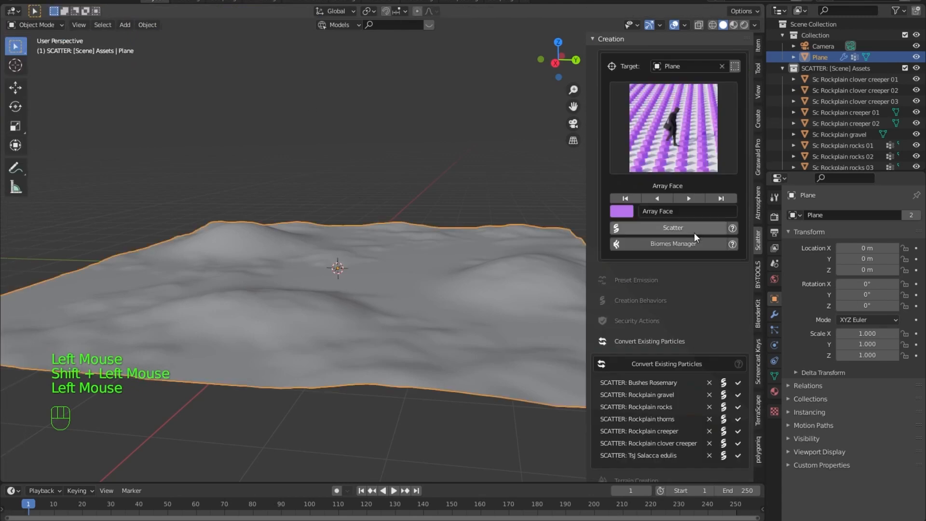
Show Bushes Rosemary, Rockplain thorns, Rockplain creeper, Rockplain clover creeper and Salacca edulis in the viewport on the sculpted terrain.
{"action": "scroll", "coordinate": [627, 311], "scroll_direction": "up", "scroll_amount": 9}
{"action": "scroll", "coordinate": [620, 315], "scroll_direction": "up", "scroll_amount": 5}
{"action": "scroll", "coordinate": [594, 212], "scroll_direction": "down", "scroll_amount": 11}
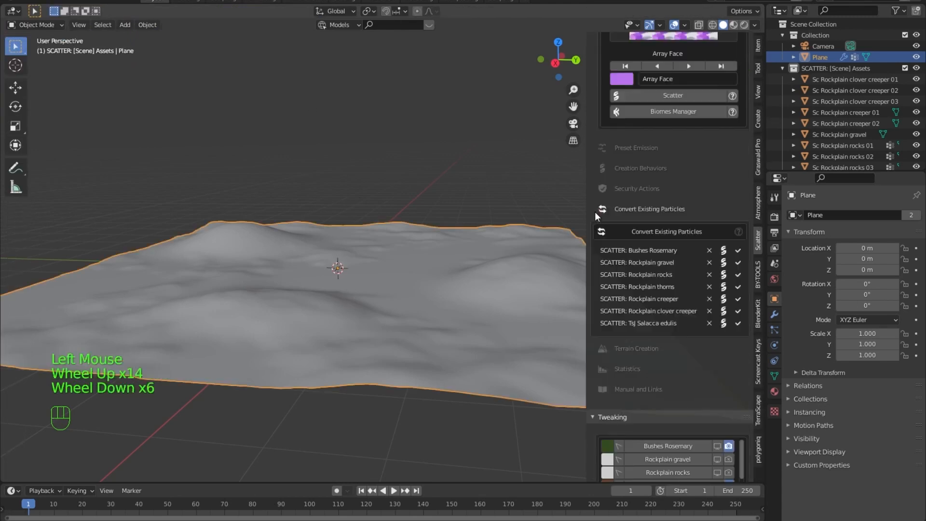
{"action": "left_click", "coordinate": [717, 336]}
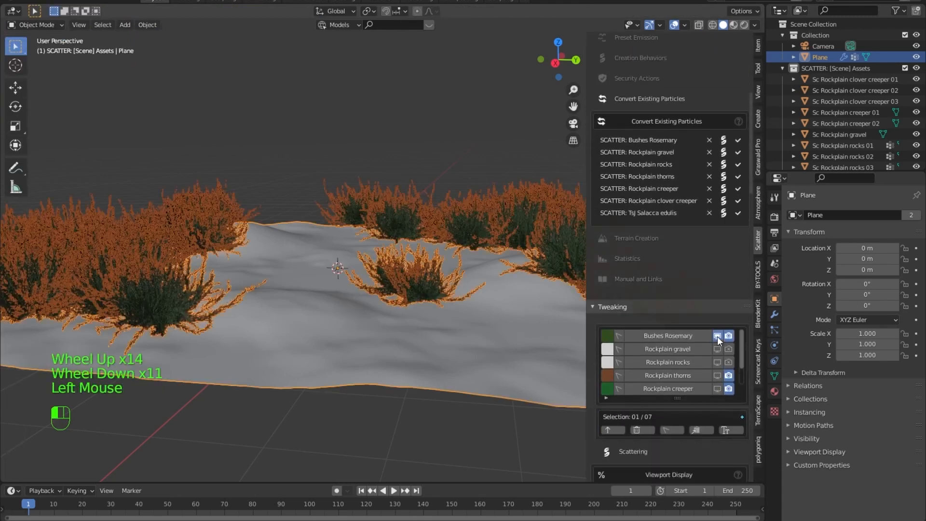
{"action": "left_click", "coordinate": [717, 376]}
{"action": "left_click", "coordinate": [717, 389]}
{"action": "scroll", "coordinate": [716, 386], "scroll_direction": "down", "scroll_amount": 4}
{"action": "left_click", "coordinate": [717, 375]}
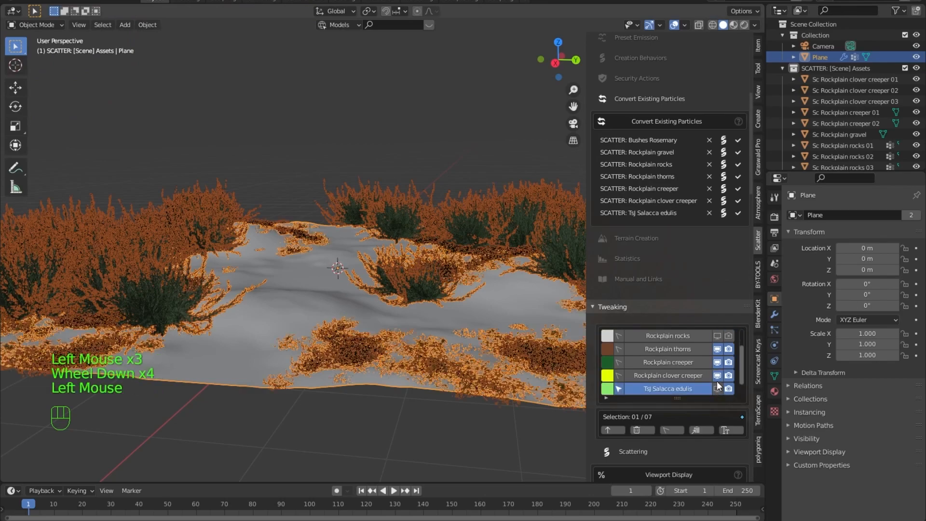
{"action": "left_click", "coordinate": [717, 389]}
Deselect the plane and examine how the scattered plants follow the sculpted terrain and path.
{"action": "scroll", "coordinate": [714, 387], "scroll_direction": "down", "scroll_amount": 3}
{"action": "scroll", "coordinate": [711, 383], "scroll_direction": "up", "scroll_amount": 7}
{"action": "left_click", "coordinate": [459, 452]}
{"action": "middle_click_drag", "start_coordinate": [459, 451], "coordinate": [434, 320]}
{"action": "scroll", "coordinate": [420, 371], "scroll_direction": "down", "scroll_amount": 1}
{"action": "scroll", "coordinate": [419, 372], "scroll_direction": "down", "scroll_amount": 3}
{"action": "scroll", "coordinate": [420, 371], "scroll_direction": "up", "scroll_amount": 1}
{"action": "scroll", "coordinate": [414, 340], "scroll_direction": "up", "scroll_amount": 3}
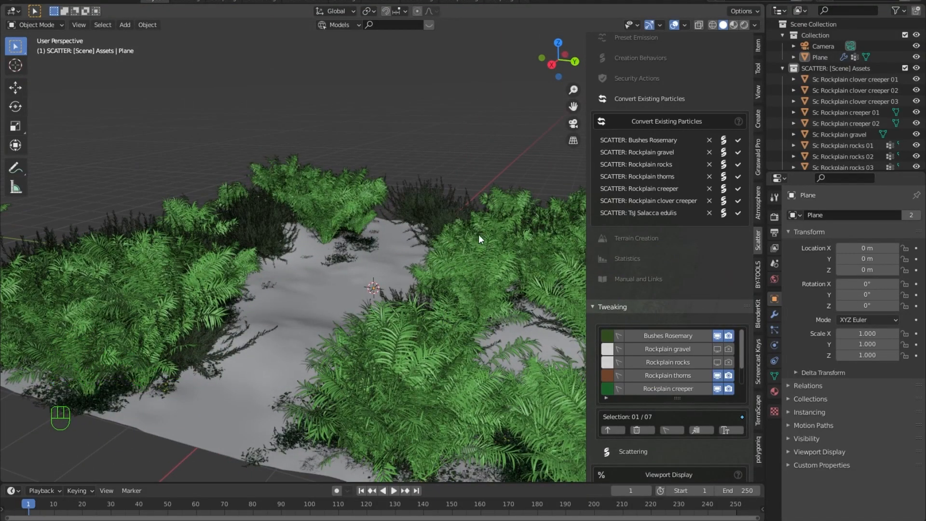
{"action": "middle_click_drag", "start_coordinate": [473, 218], "coordinate": [438, 167], "text": "shift"}
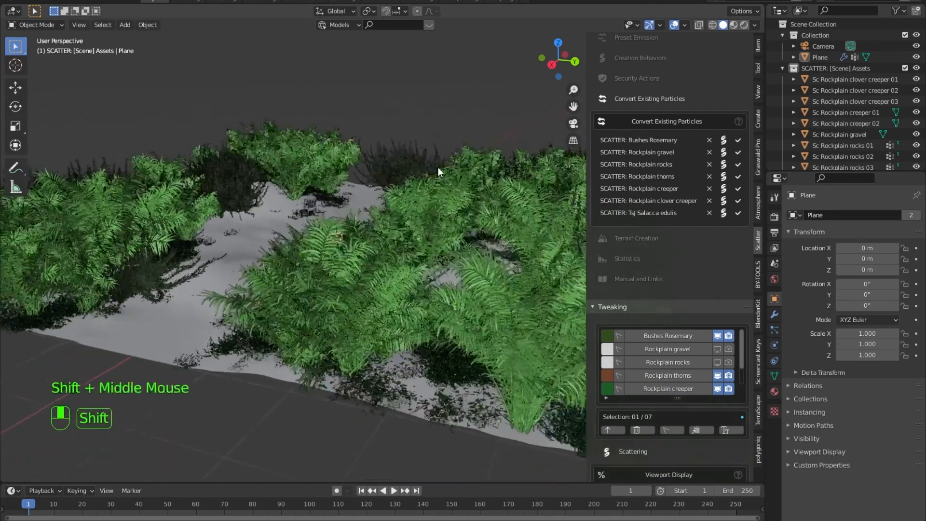
Hide the rosemary, thorns, both creeper systems and Salacca edulis again in the viewport.
{"action": "scroll", "coordinate": [608, 265], "scroll_direction": "up", "scroll_amount": 6}
{"action": "scroll", "coordinate": [597, 220], "scroll_direction": "down", "scroll_amount": 10}
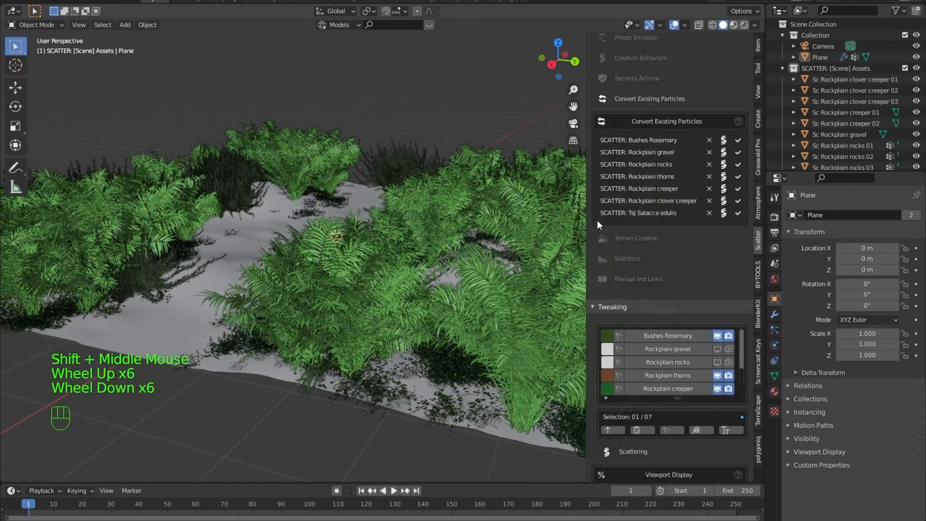
{"action": "left_click", "coordinate": [716, 247]}
{"action": "left_click", "coordinate": [717, 287]}
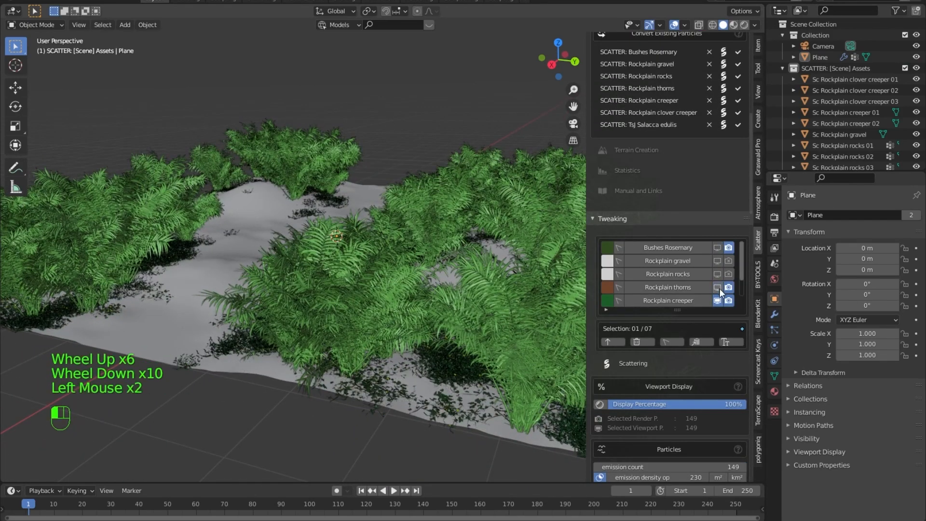
{"action": "left_click", "coordinate": [717, 299]}
{"action": "scroll", "coordinate": [716, 292], "scroll_direction": "down", "scroll_amount": 4}
{"action": "left_click", "coordinate": [717, 287]}
{"action": "left_click", "coordinate": [717, 300]}
{"action": "scroll", "coordinate": [717, 300], "scroll_direction": "down", "scroll_amount": 1}
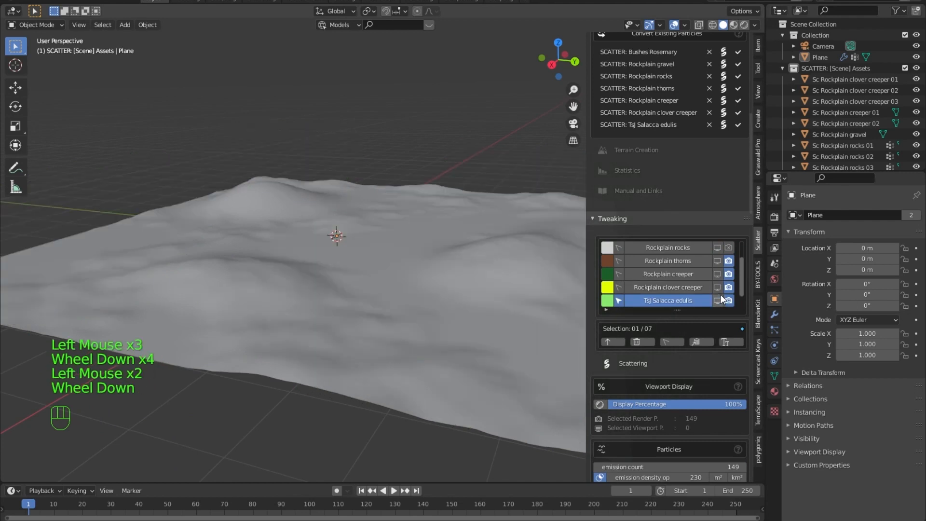
Add a Graswald Pro system with new settings on the plane and choose the Kentucky Bluegrass species.
{"action": "middle_click_drag", "start_coordinate": [456, 296], "coordinate": [407, 278], "text": "shift"}
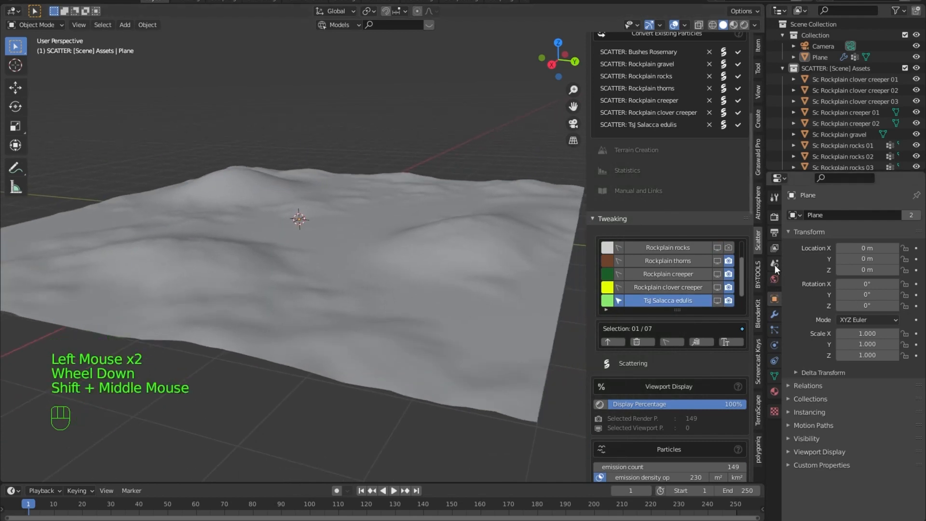
{"action": "left_click", "coordinate": [759, 163]}
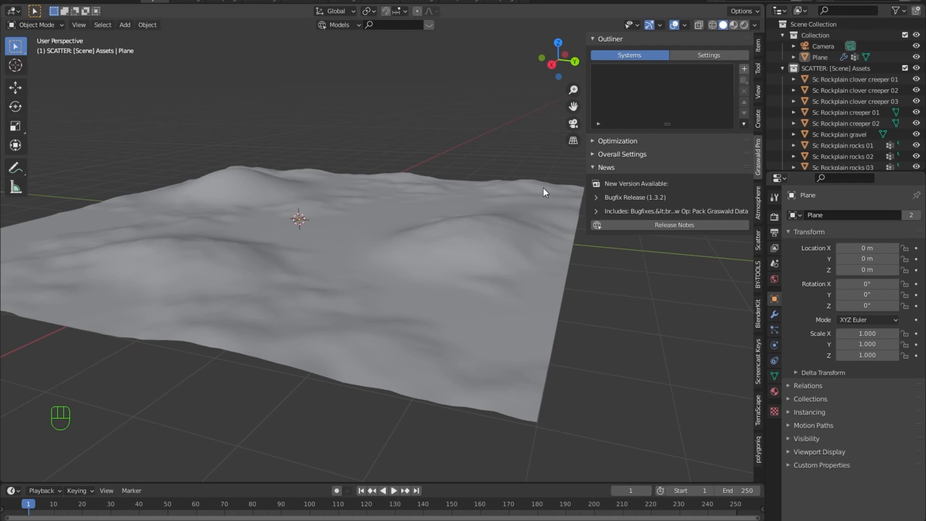
{"action": "middle_click_drag", "start_coordinate": [499, 231], "coordinate": [497, 258], "text": "shift"}
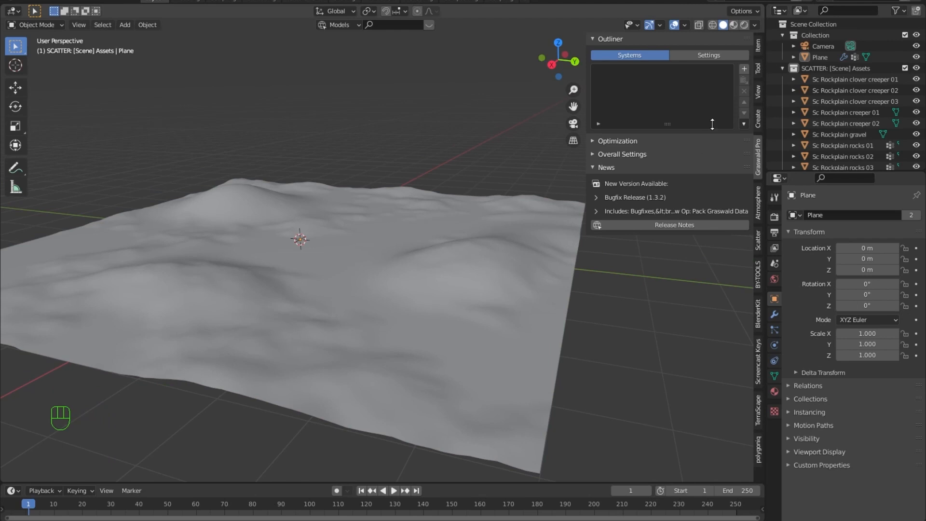
{"action": "left_click", "coordinate": [744, 68]}
{"action": "left_click", "coordinate": [689, 150]}
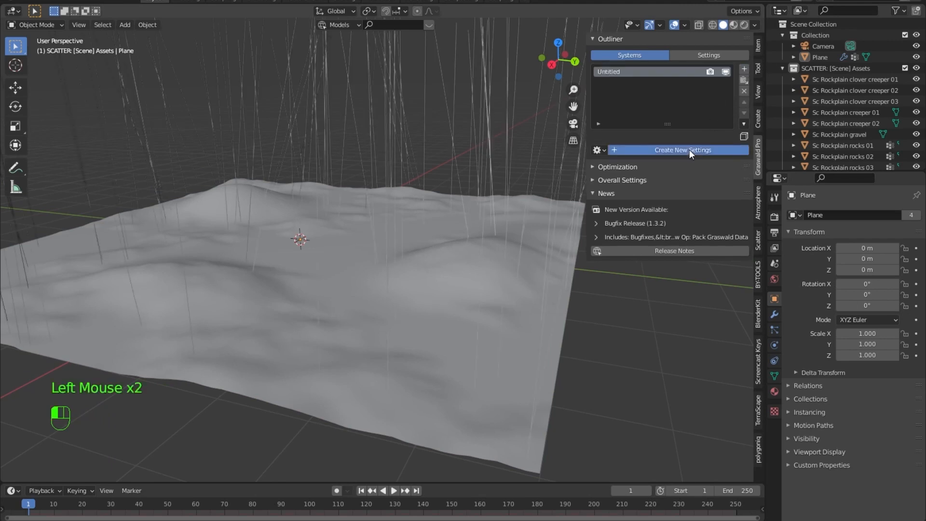
{"action": "left_click", "coordinate": [646, 231]}
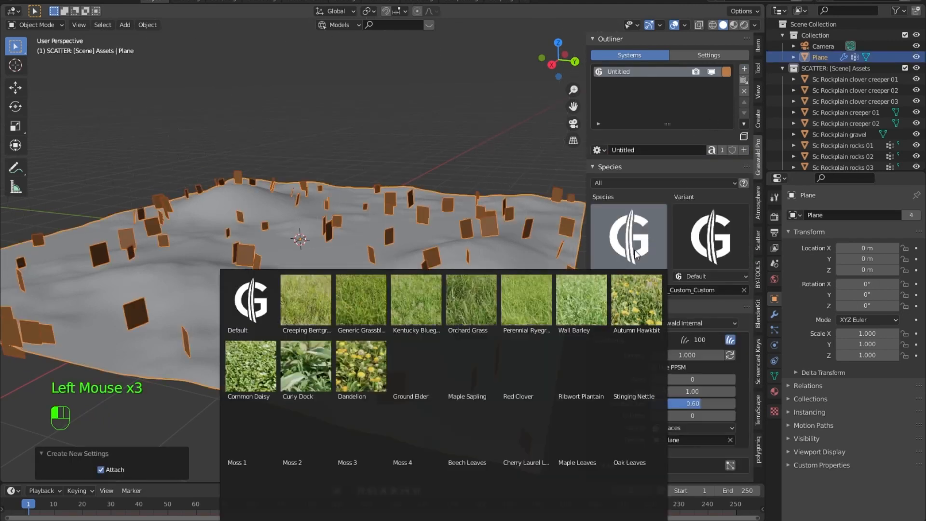
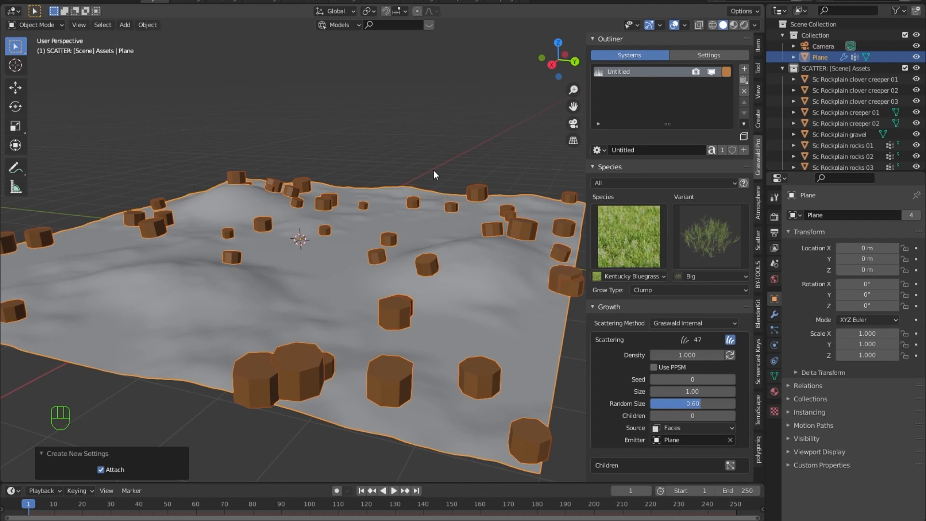
Turn on the LODs options in the optimization settings of the Kentucky Bluegrass system.
{"action": "middle_click_drag", "start_coordinate": [441, 236], "coordinate": [443, 260], "text": "shift"}
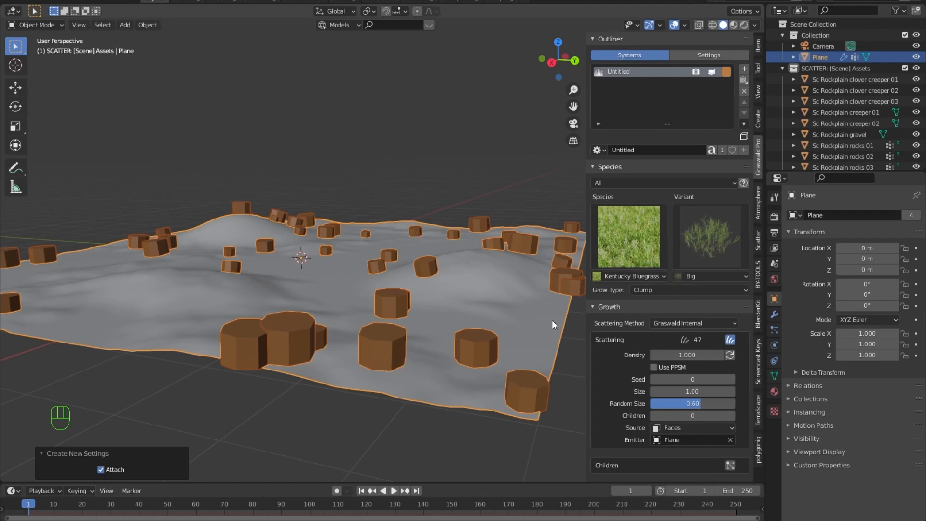
{"action": "middle_click_drag", "start_coordinate": [360, 282], "coordinate": [355, 297]}
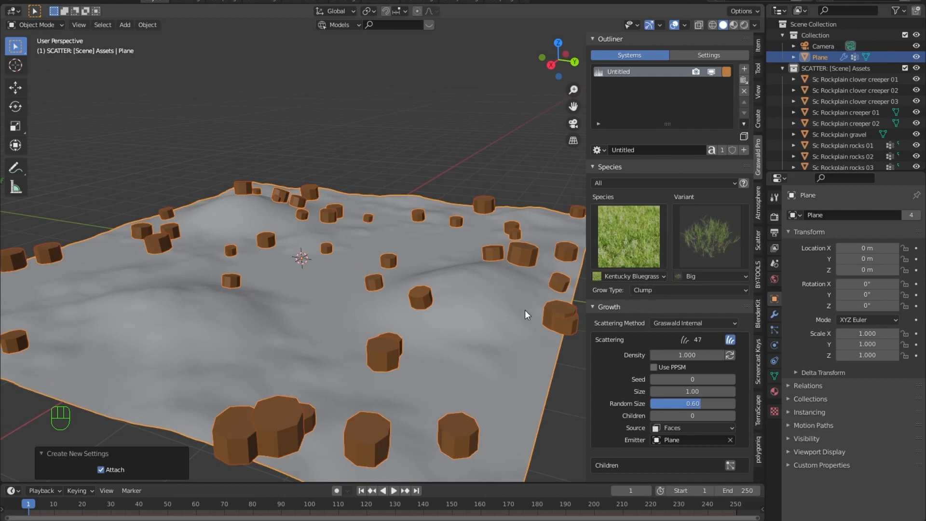
{"action": "middle_click_drag", "start_coordinate": [367, 379], "coordinate": [341, 303]}
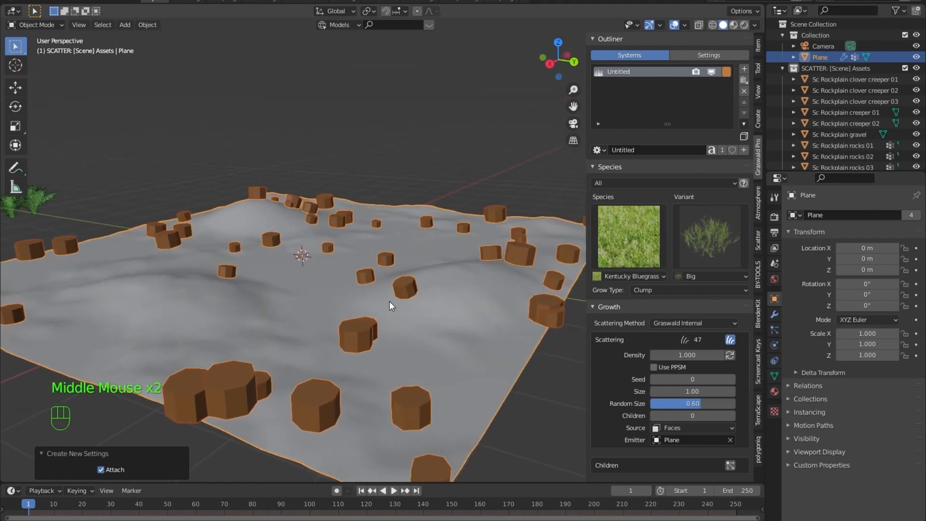
{"action": "scroll", "coordinate": [590, 345], "scroll_direction": "down", "scroll_amount": 9}
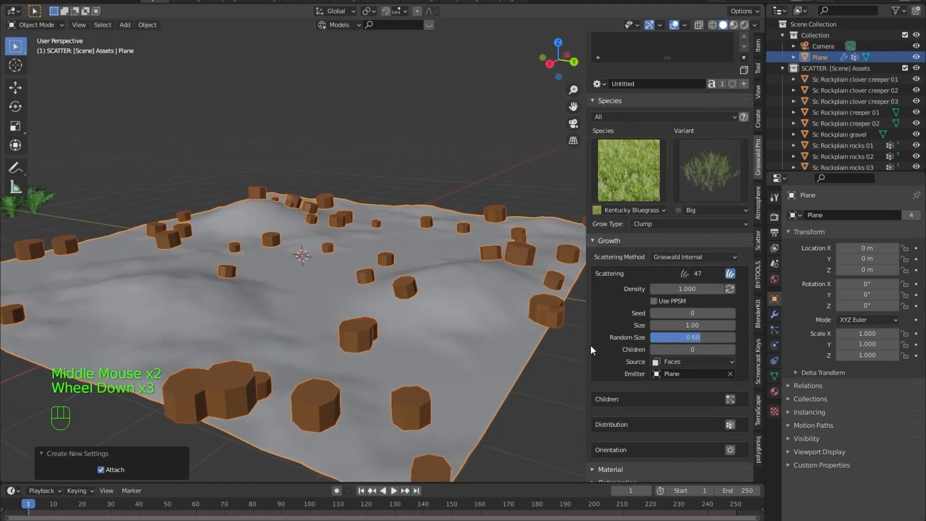
{"action": "left_click", "coordinate": [615, 376]}
{"action": "scroll", "coordinate": [614, 375], "scroll_direction": "down", "scroll_amount": 4}
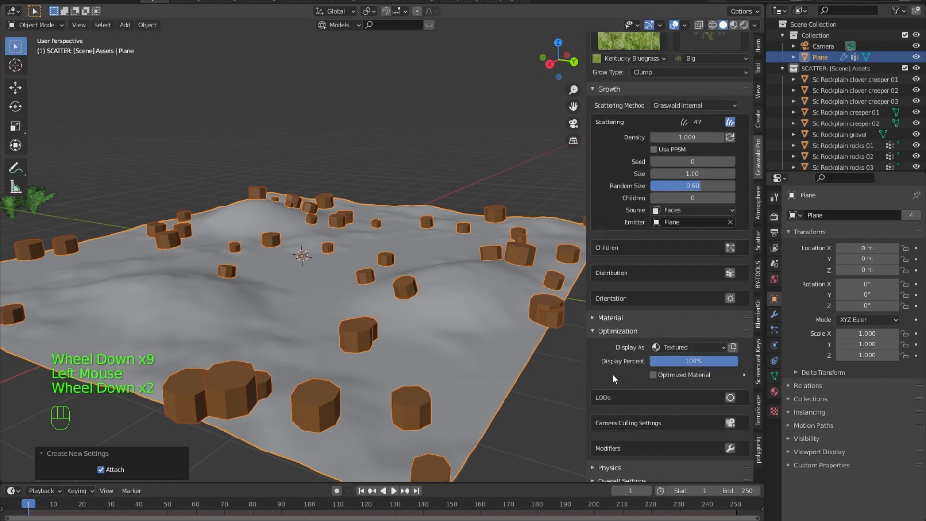
{"action": "left_click", "coordinate": [731, 353]}
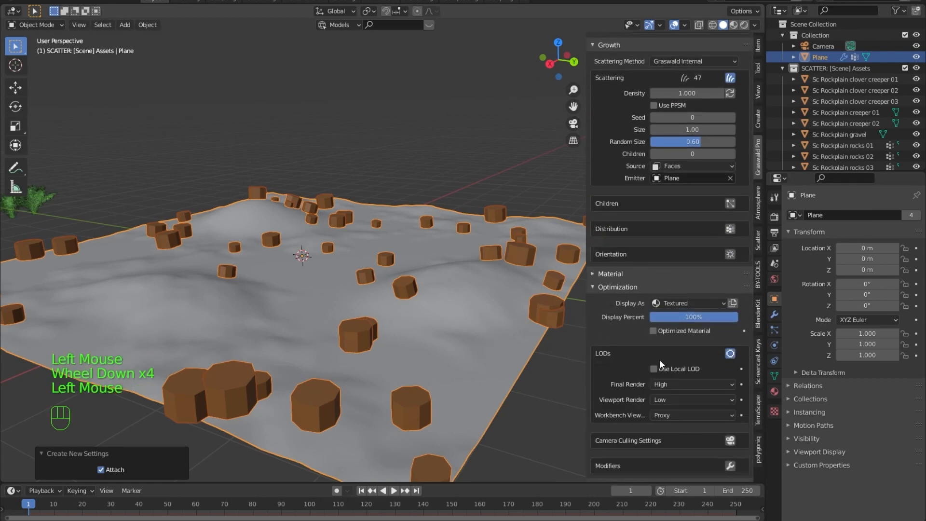
Deselect the plane and set both the viewport render and workbench view levels of detail to High.
{"action": "left_click", "coordinate": [444, 374]}
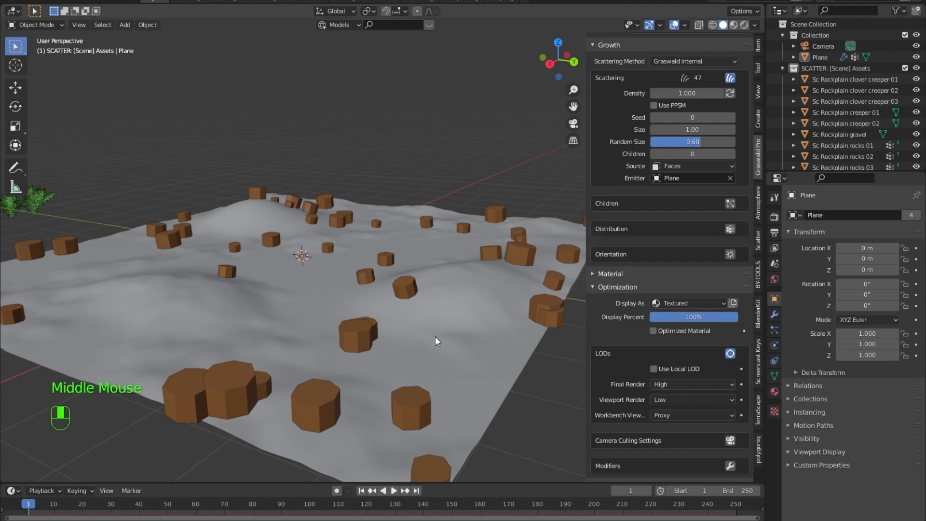
{"action": "middle_click_drag", "start_coordinate": [435, 337], "coordinate": [446, 335]}
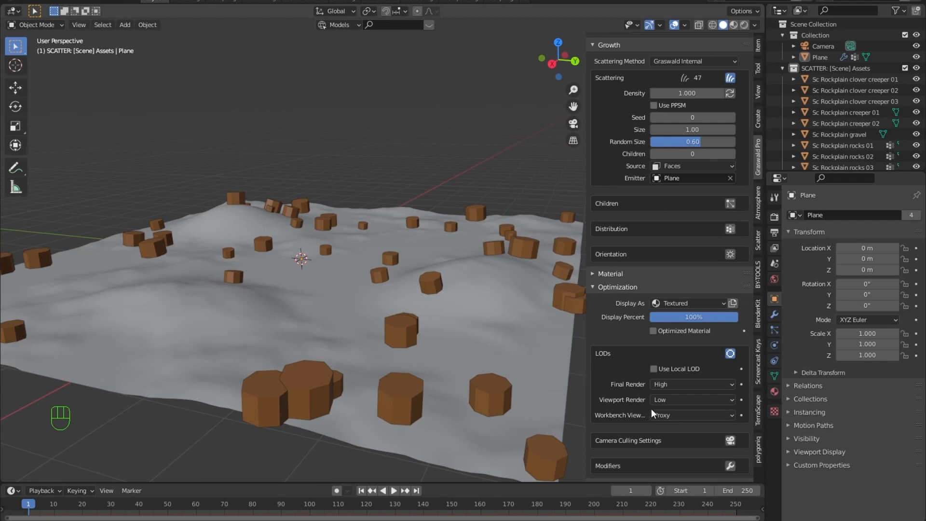
{"action": "left_click", "coordinate": [684, 401]}
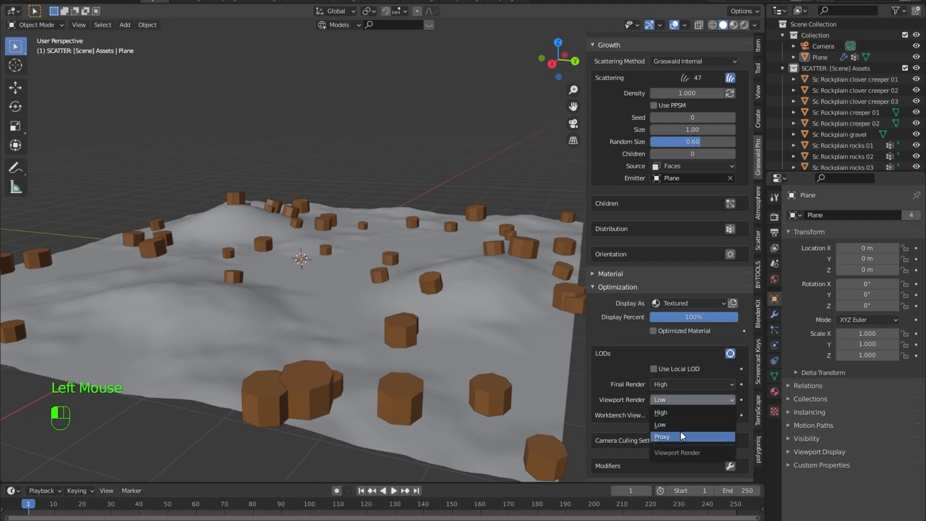
{"action": "left_click", "coordinate": [677, 412]}
{"action": "left_click", "coordinate": [678, 414]}
{"action": "left_click", "coordinate": [675, 429]}
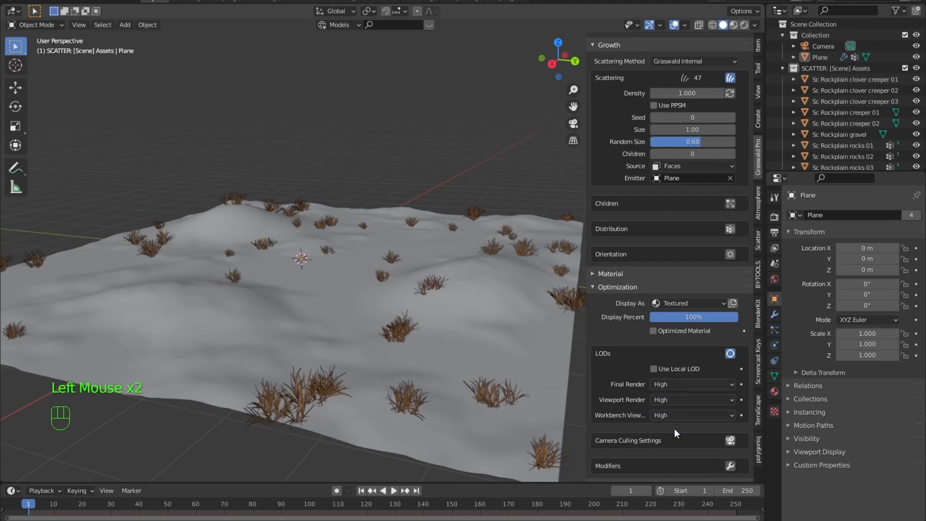
Set the grass scattering density to 37.029, the seed to 6 and the size to 1.81.
{"action": "middle_click_drag", "start_coordinate": [372, 395], "coordinate": [330, 314]}
{"action": "scroll", "coordinate": [366, 388], "scroll_direction": "up", "scroll_amount": 2}
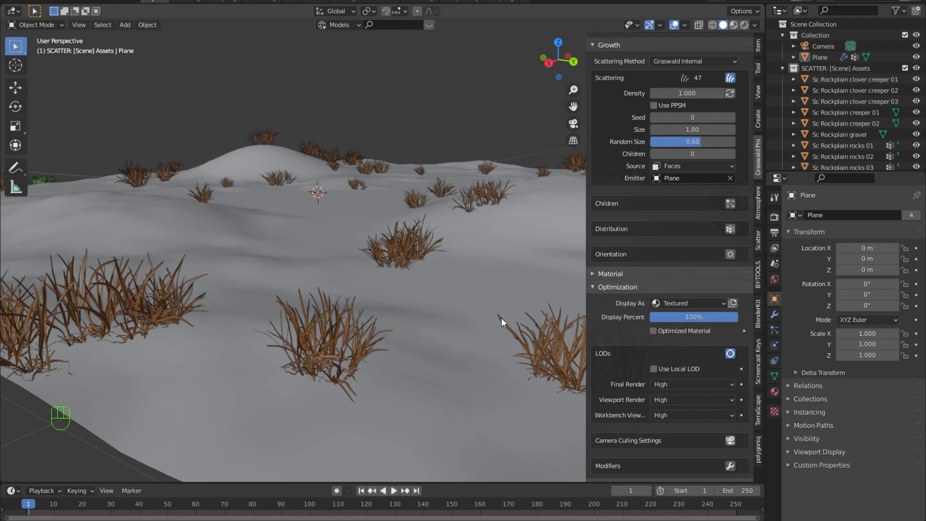
{"action": "scroll", "coordinate": [501, 322], "scroll_direction": "down", "scroll_amount": 2}
{"action": "middle_click_drag", "start_coordinate": [479, 306], "coordinate": [482, 351], "text": "shift"}
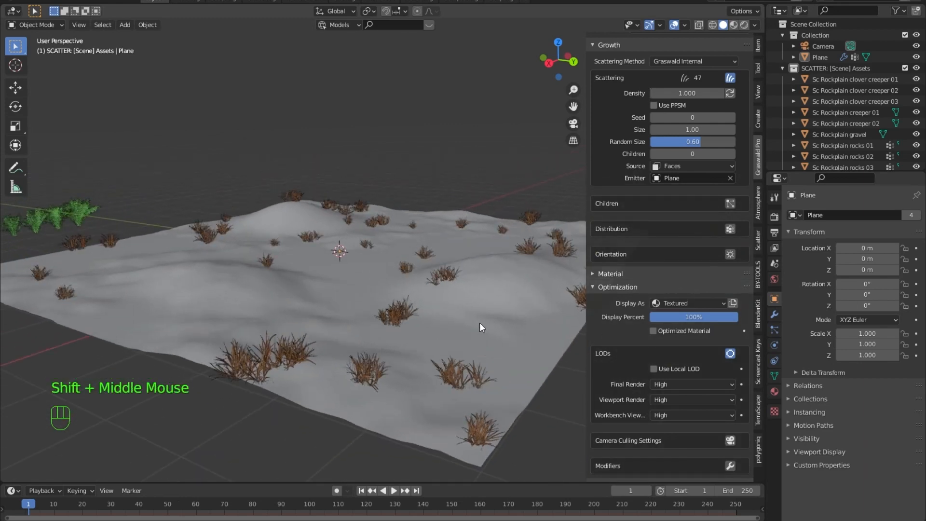
{"action": "scroll", "coordinate": [601, 325], "scroll_direction": "up", "scroll_amount": 5}
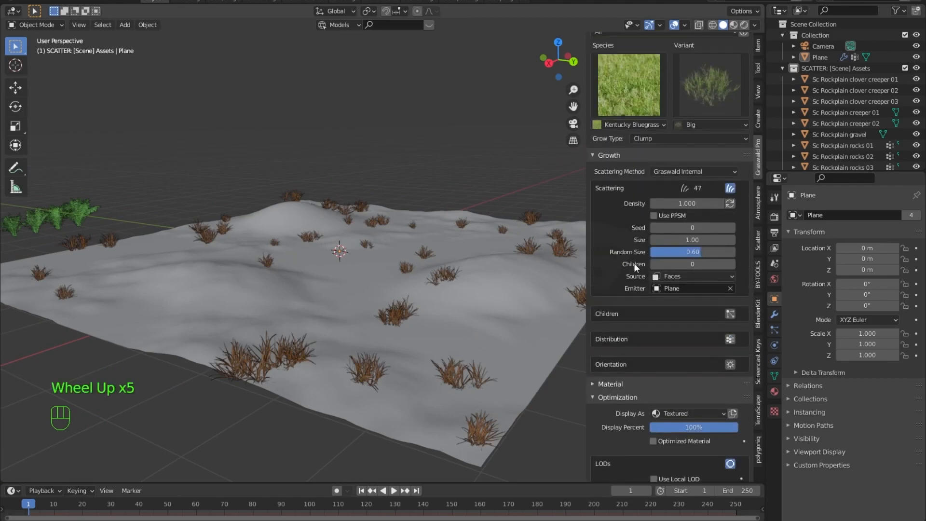
{"action": "left_click_drag", "start_coordinate": [667, 204], "coordinate": [721, 205]}
{"action": "left_click_drag", "start_coordinate": [674, 226], "coordinate": [707, 241]}
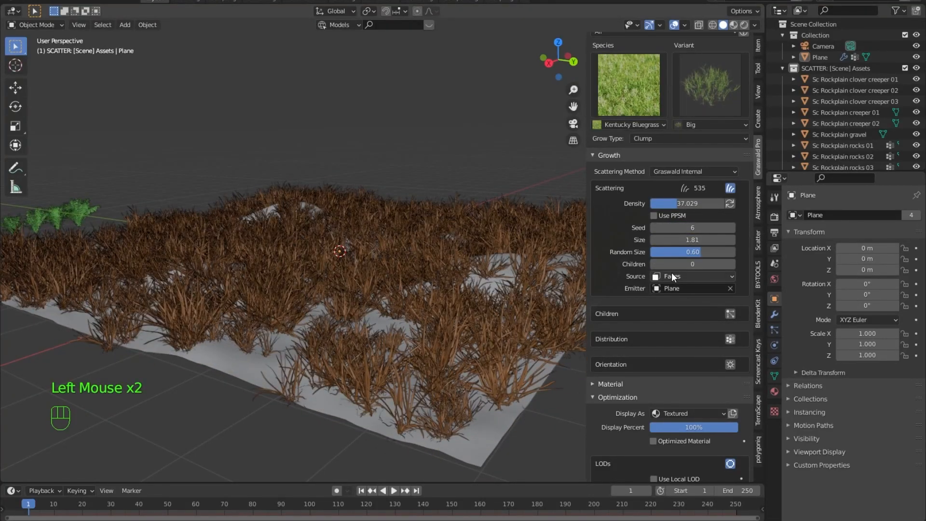
Enable Distribution for the grass system and create a new density vertex group for weight painting.
{"action": "left_click", "coordinate": [720, 337]}
{"action": "middle_click_drag", "start_coordinate": [555, 289], "coordinate": [603, 347]}
{"action": "scroll", "coordinate": [612, 331], "scroll_direction": "down", "scroll_amount": 2}
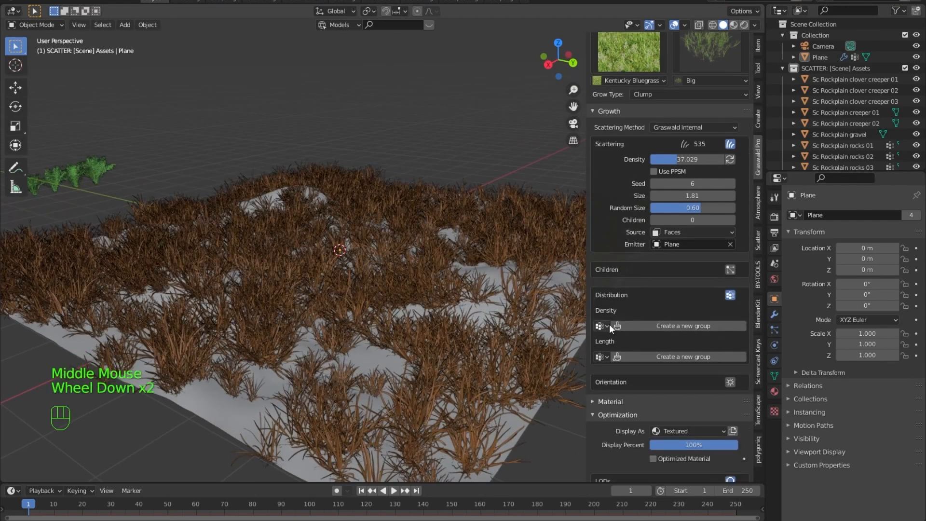
{"action": "left_click", "coordinate": [670, 327]}
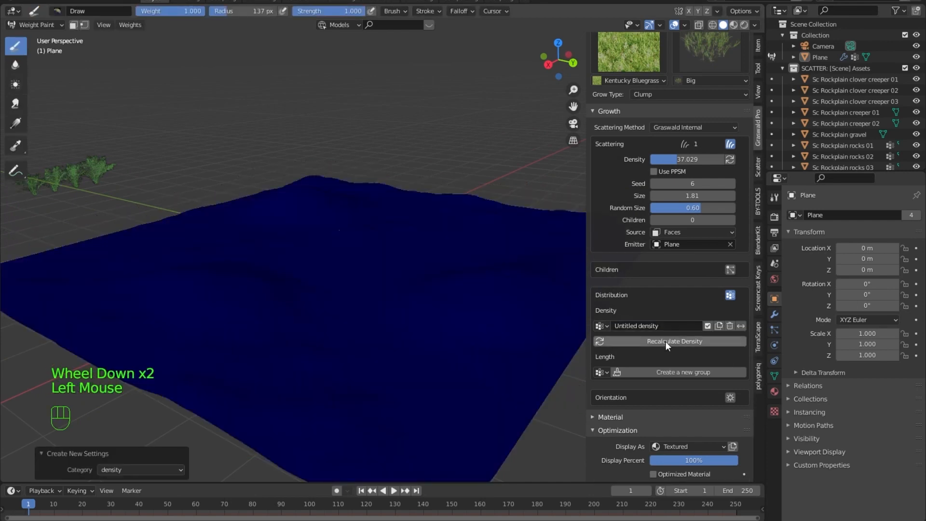
Paint full density weight over most of the plane, leaving its borders empty, and recalculate the grass density.
{"action": "left_click", "coordinate": [665, 341]}
{"action": "left_click", "coordinate": [318, 342]}
{"action": "mouse_move", "coordinate": [318, 343]}
{"action": "left_mouse_down"}
{"action": "mouse_move", "coordinate": [341, 331]}
{"action": "mouse_move", "coordinate": [215, 331]}
{"action": "mouse_move", "coordinate": [378, 237]}
{"action": "mouse_move", "coordinate": [480, 244]}
{"action": "left_mouse_up"}
{"action": "left_click", "coordinate": [682, 341]}
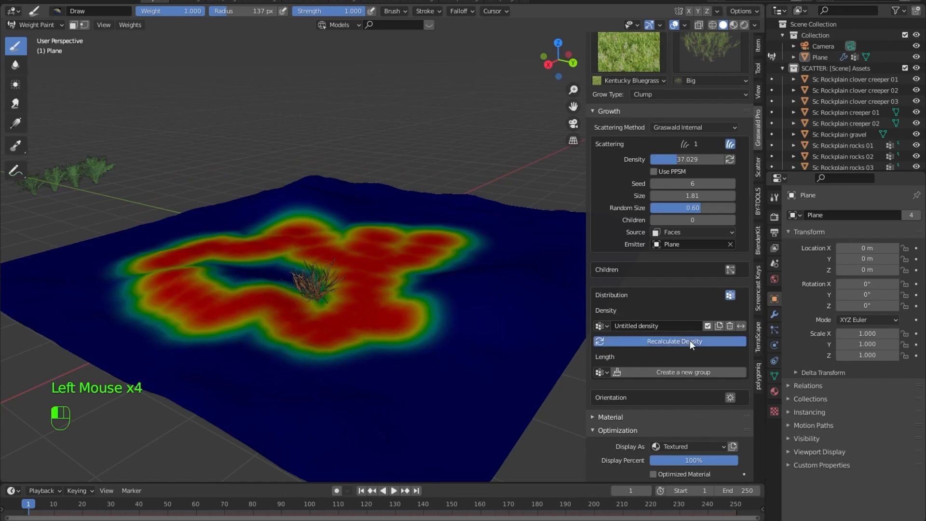
{"action": "mouse_move", "coordinate": [450, 357]}
{"action": "left_mouse_down"}
{"action": "mouse_move", "coordinate": [424, 403]}
{"action": "mouse_move", "coordinate": [371, 393]}
{"action": "mouse_move", "coordinate": [506, 314]}
{"action": "mouse_move", "coordinate": [486, 176]}
{"action": "mouse_move", "coordinate": [299, 176]}
{"action": "mouse_move", "coordinate": [193, 207]}
{"action": "mouse_move", "coordinate": [427, 388]}
{"action": "mouse_move", "coordinate": [369, 391]}
{"action": "mouse_move", "coordinate": [424, 398]}
{"action": "mouse_move", "coordinate": [284, 338]}
{"action": "mouse_move", "coordinate": [62, 299]}
{"action": "mouse_move", "coordinate": [282, 404]}
{"action": "left_mouse_up"}
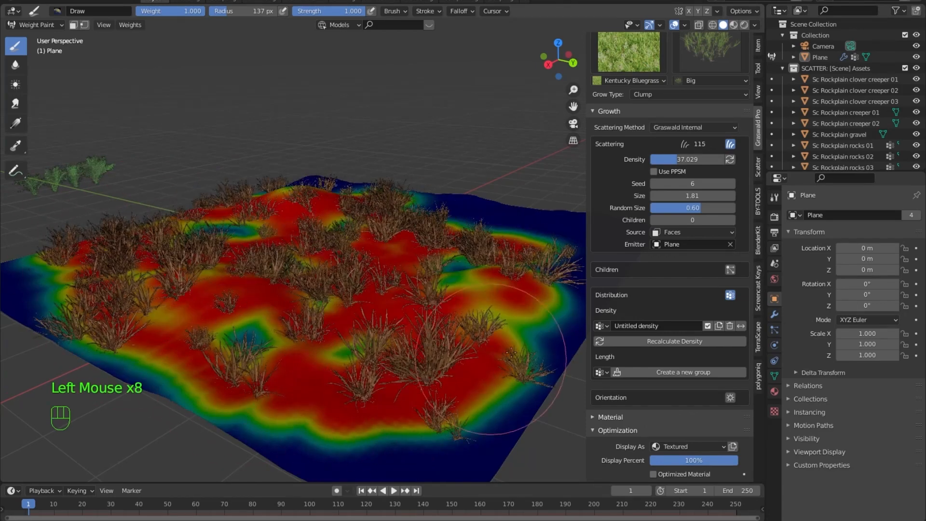
{"action": "left_click", "coordinate": [658, 345]}
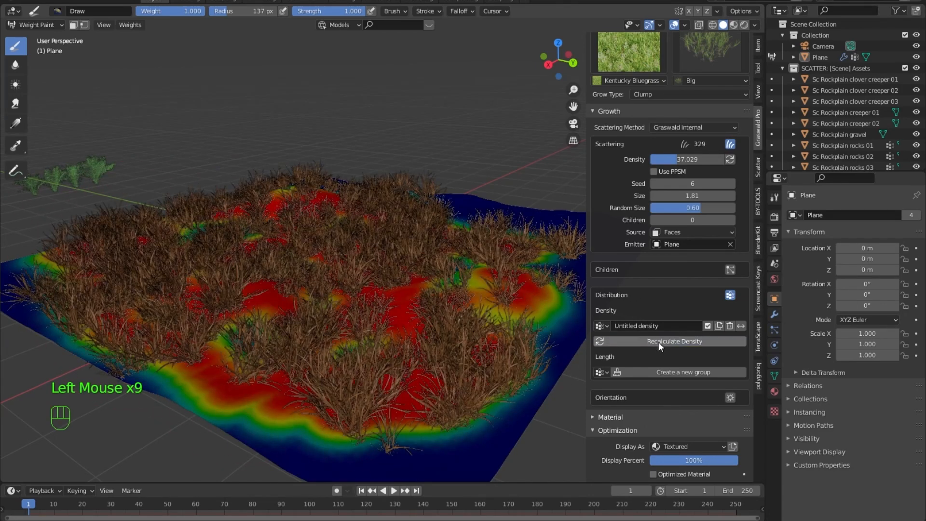
Raise the grass density to 66.441 and switch the Kentucky Bluegrass variant to Flower.
{"action": "left_click", "coordinate": [729, 159]}
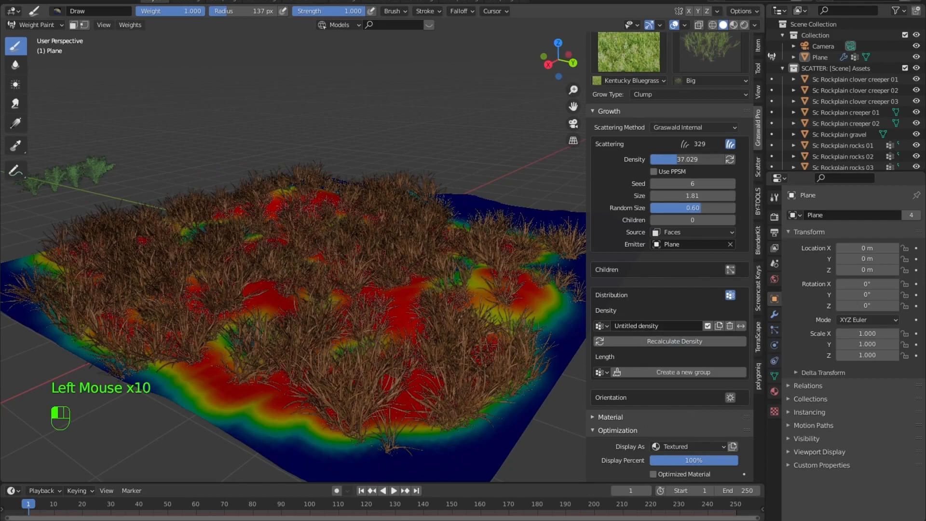
{"action": "middle_click_drag", "start_coordinate": [385, 333], "coordinate": [415, 354]}
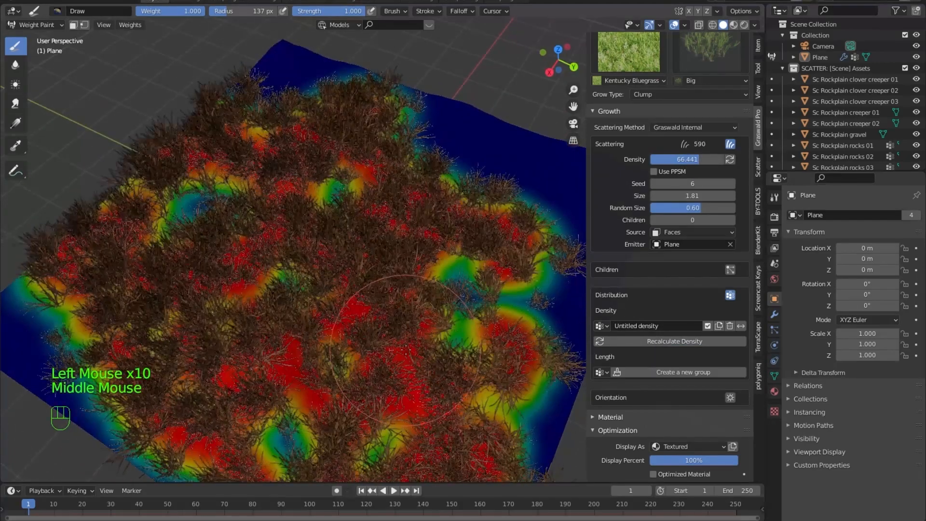
{"action": "scroll", "coordinate": [624, 126], "scroll_direction": "up", "scroll_amount": 1}
{"action": "scroll", "coordinate": [627, 130], "scroll_direction": "up", "scroll_amount": 2}
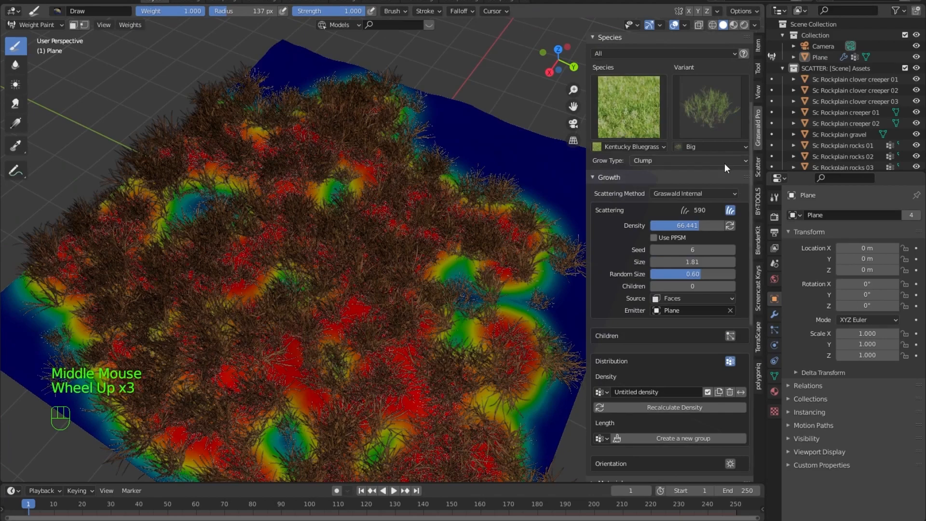
{"action": "left_click", "coordinate": [713, 147]}
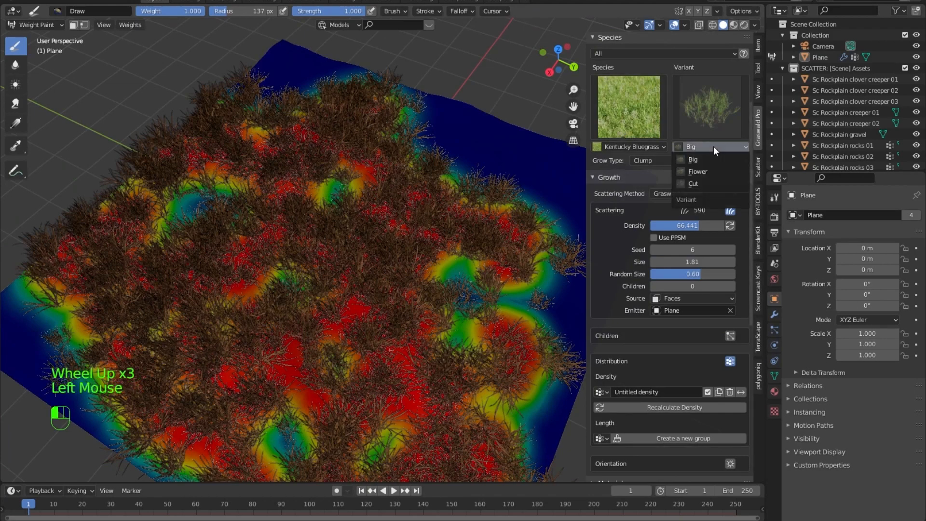
{"action": "left_click", "coordinate": [700, 173]}
{"action": "scroll", "coordinate": [393, 283], "scroll_direction": "up", "scroll_amount": 2}
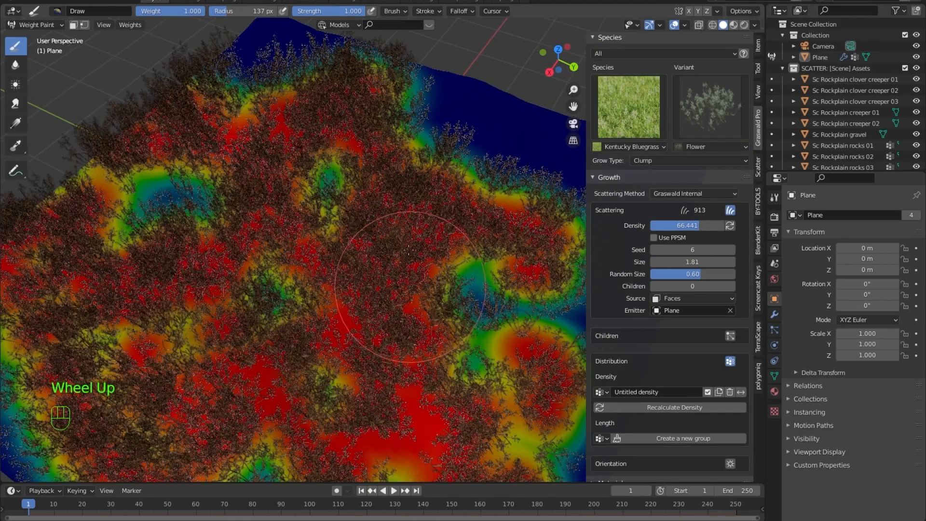
Return to Object Mode and examine the flowering grass clumps up close.
{"action": "middle_click_drag", "start_coordinate": [393, 283], "coordinate": [172, 107]}
{"action": "left_click", "coordinate": [36, 24]}
{"action": "left_click", "coordinate": [36, 38]}
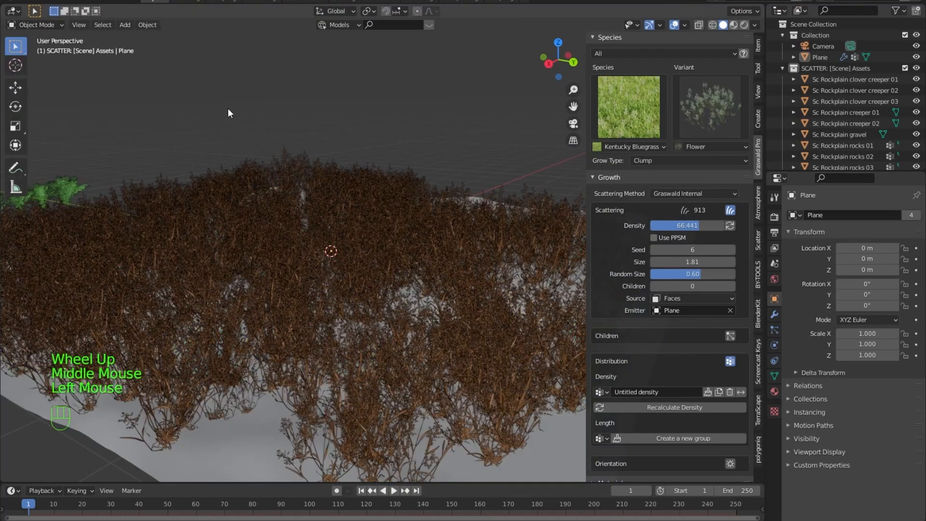
{"action": "middle_click_drag", "start_coordinate": [337, 283], "coordinate": [355, 279]}
{"action": "scroll", "coordinate": [335, 307], "scroll_direction": "up", "scroll_amount": 2}
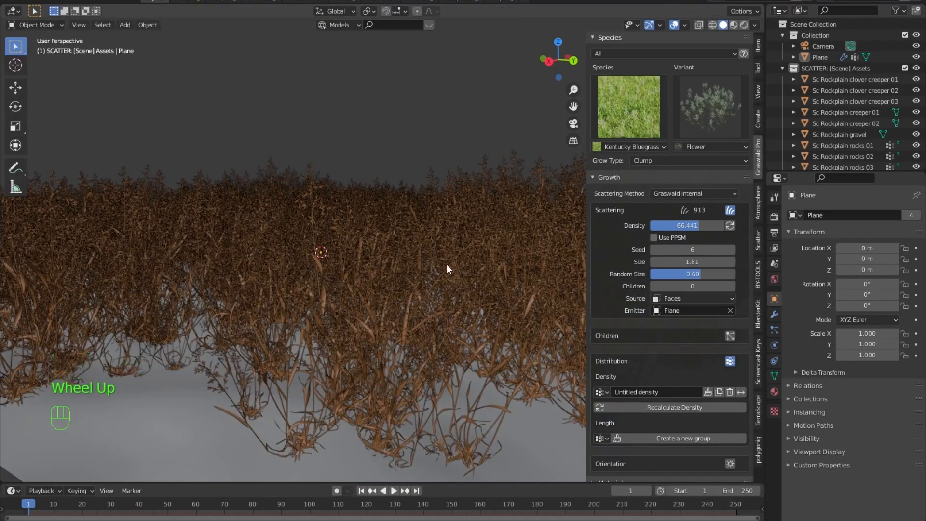
{"action": "scroll", "coordinate": [448, 263], "scroll_direction": "down", "scroll_amount": 2}
Change the Kentucky Bluegrass variant to Cut and view the short grass across the terrain.
{"action": "middle_click_drag", "start_coordinate": [455, 254], "coordinate": [578, 183]}
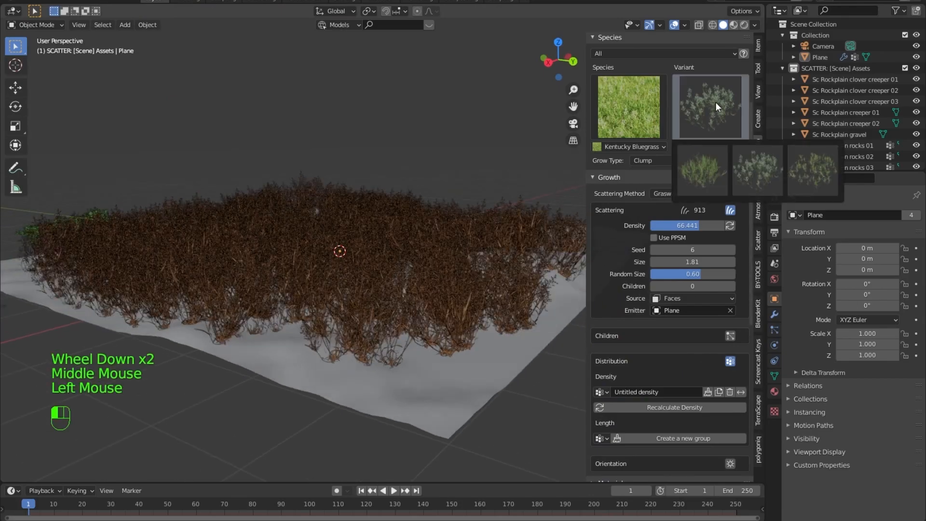
{"action": "left_click", "coordinate": [817, 173]}
{"action": "middle_click_drag", "start_coordinate": [518, 211], "coordinate": [417, 307]}
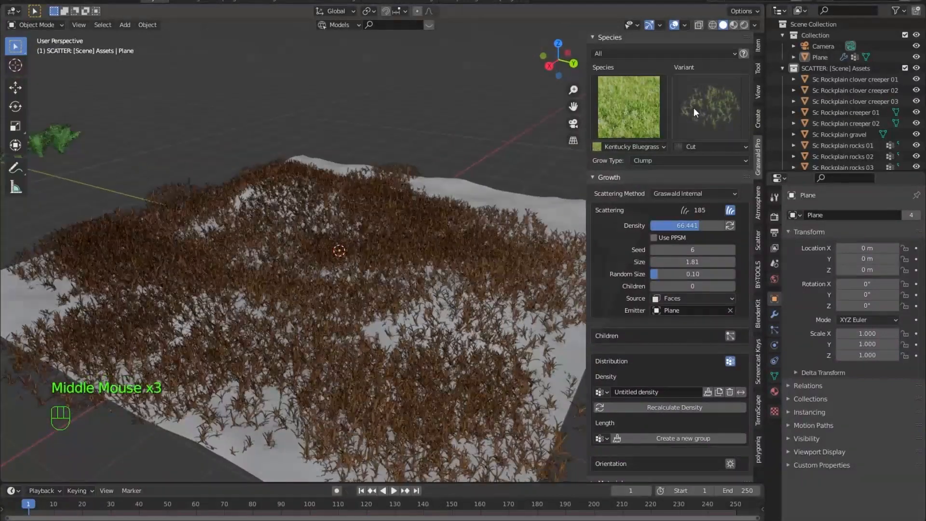
{"action": "left_click", "coordinate": [647, 109]}
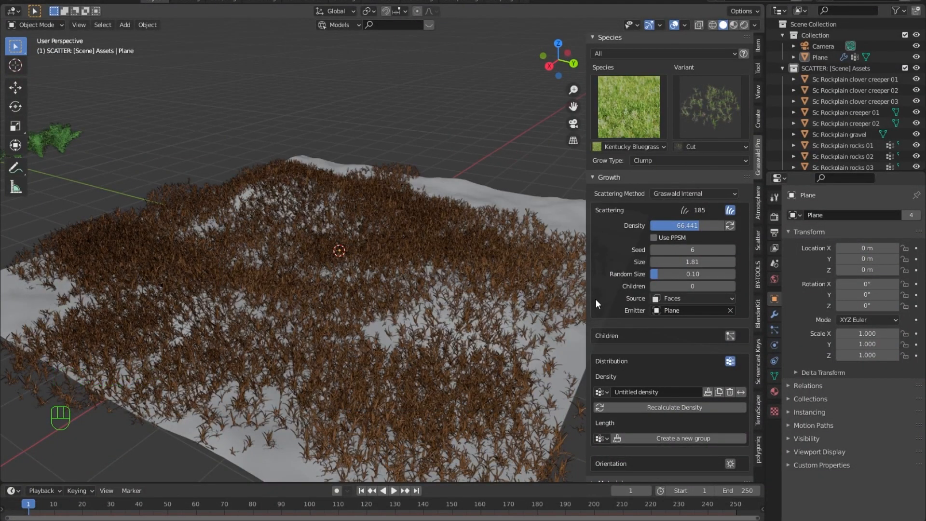
Enable turbulence simulation for the grass with a new turbulence setting, and enlarge the timeline area.
{"action": "scroll", "coordinate": [585, 308], "scroll_direction": "down", "scroll_amount": 3}
{"action": "scroll", "coordinate": [599, 294], "scroll_direction": "down", "scroll_amount": 6}
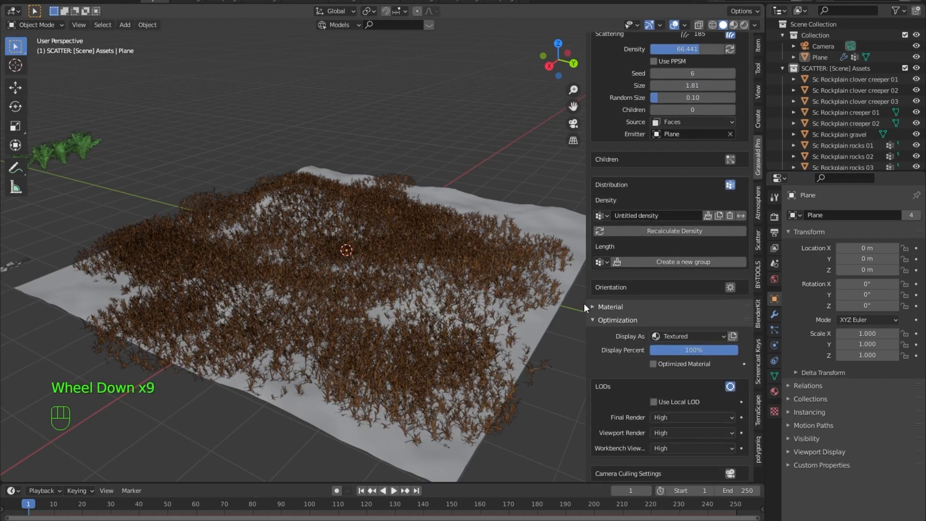
{"action": "scroll", "coordinate": [589, 299], "scroll_direction": "down", "scroll_amount": 8}
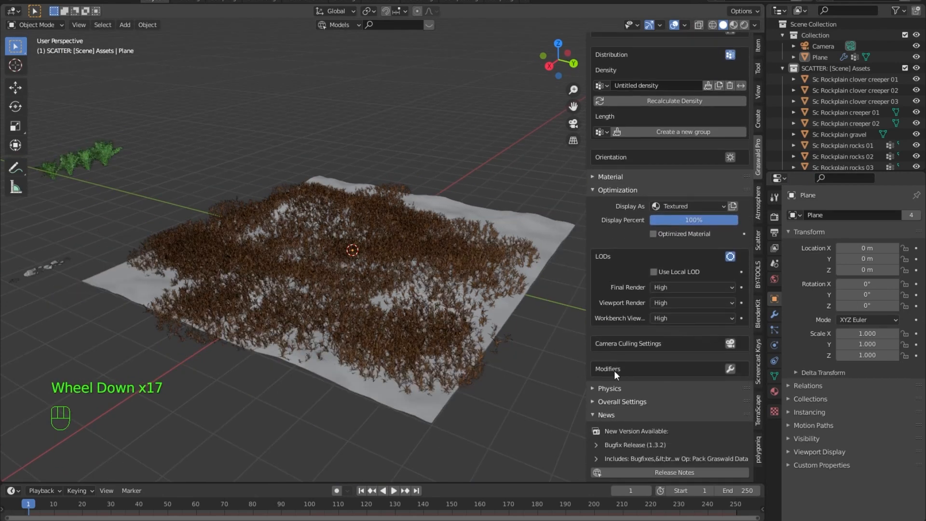
{"action": "left_click", "coordinate": [603, 387]}
{"action": "scroll", "coordinate": [603, 386], "scroll_direction": "down", "scroll_amount": 2}
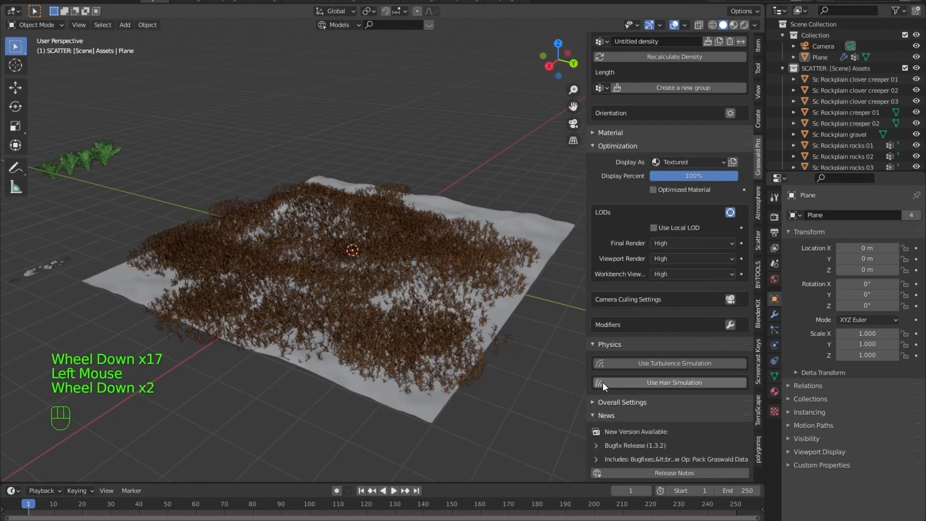
{"action": "left_click", "coordinate": [665, 363]}
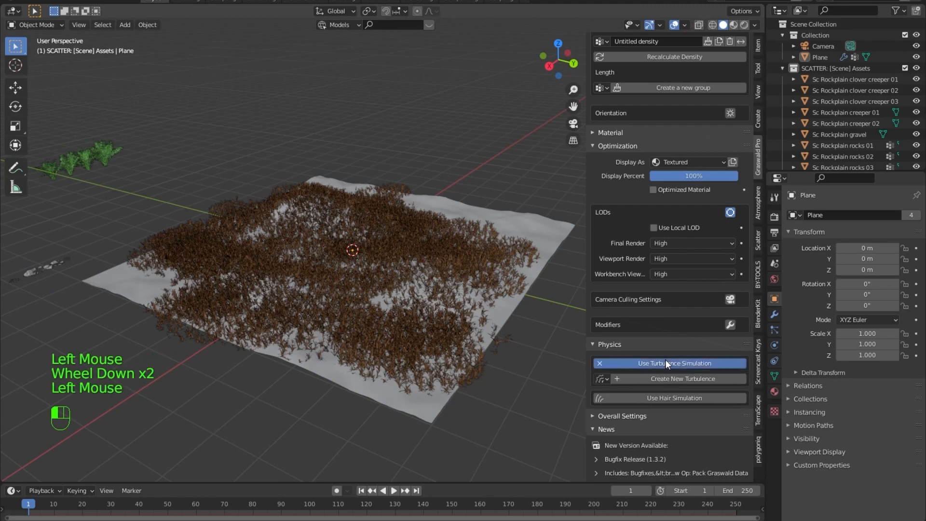
{"action": "left_click", "coordinate": [670, 379]}
{"action": "scroll", "coordinate": [598, 382], "scroll_direction": "down", "scroll_amount": 3}
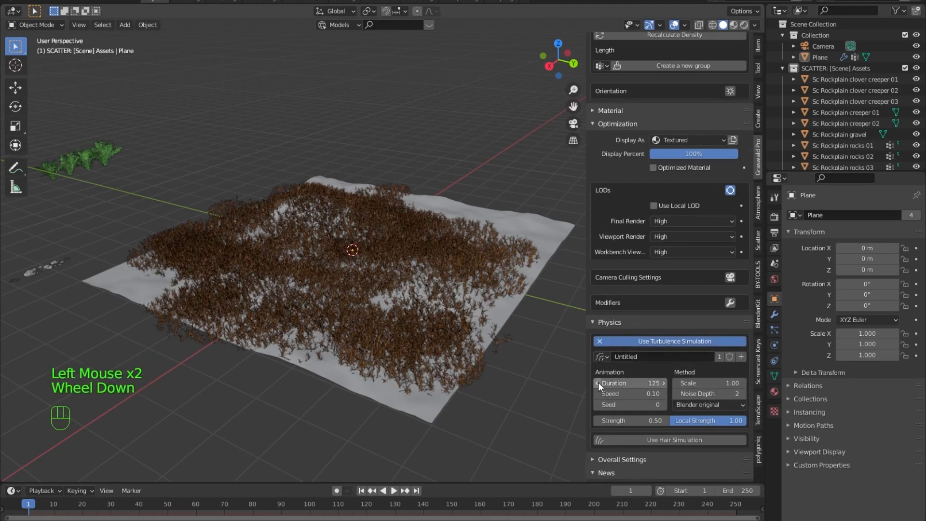
{"action": "left_click_drag", "start_coordinate": [440, 483], "coordinate": [438, 444]}
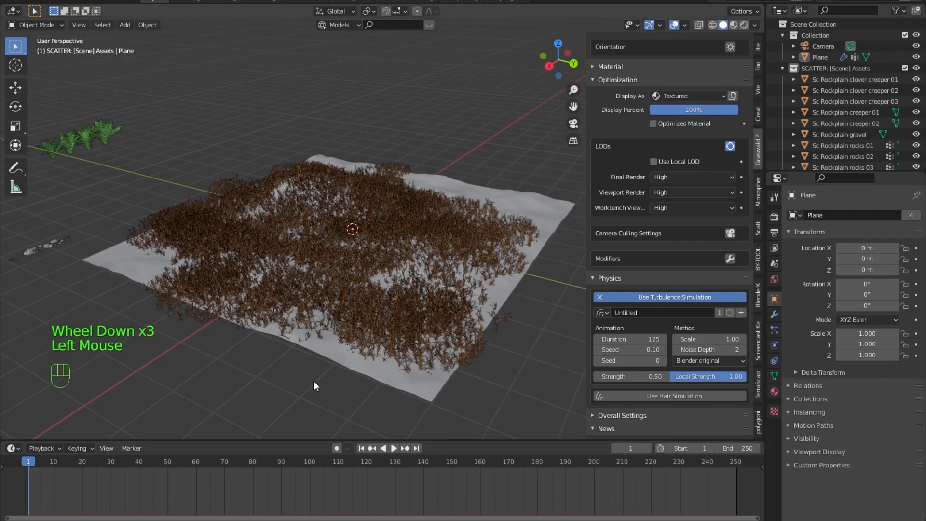
Play the turbulence animation, watch the grass sway up close, stop playback and return to the first frame.
{"action": "key", "text": "space"}
{"action": "scroll", "coordinate": [343, 326], "scroll_direction": "up", "scroll_amount": 5}
{"action": "middle_click_drag", "start_coordinate": [345, 329], "coordinate": [352, 283]}
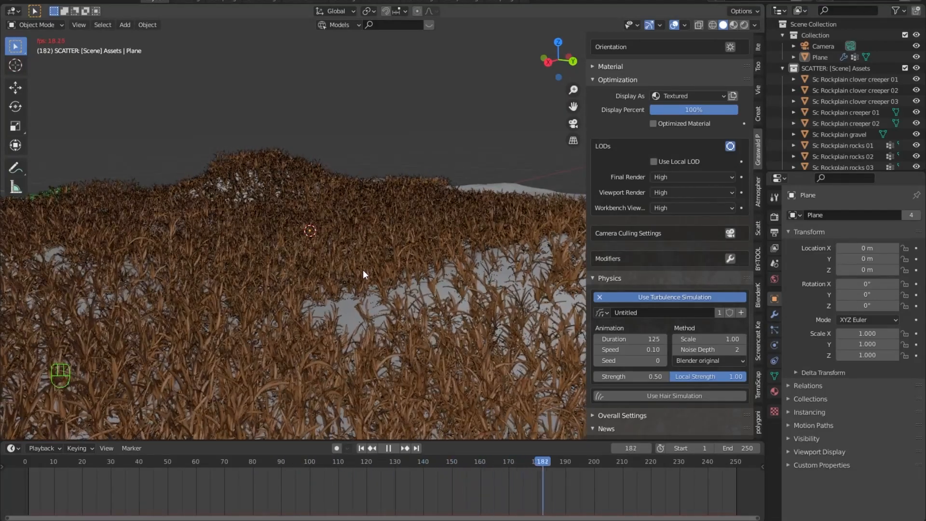
{"action": "key", "text": "space"}
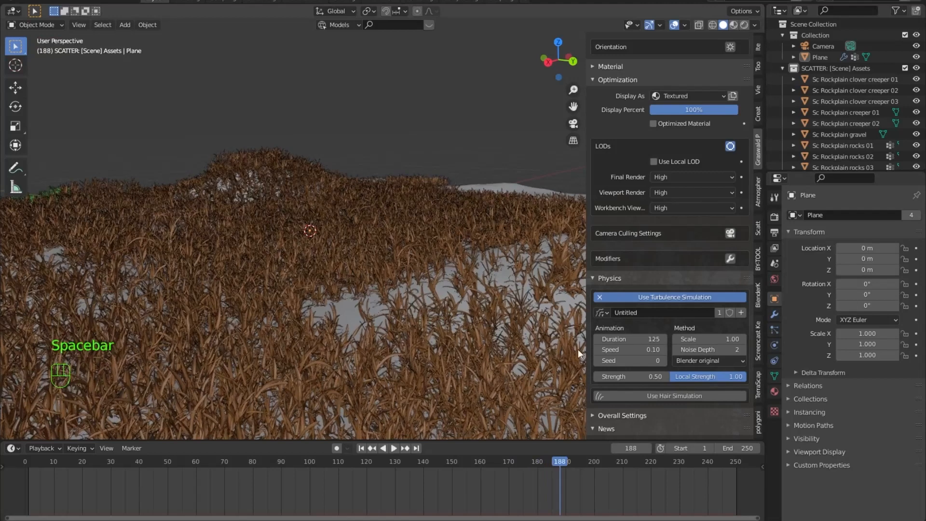
{"action": "left_click", "coordinate": [362, 448]}
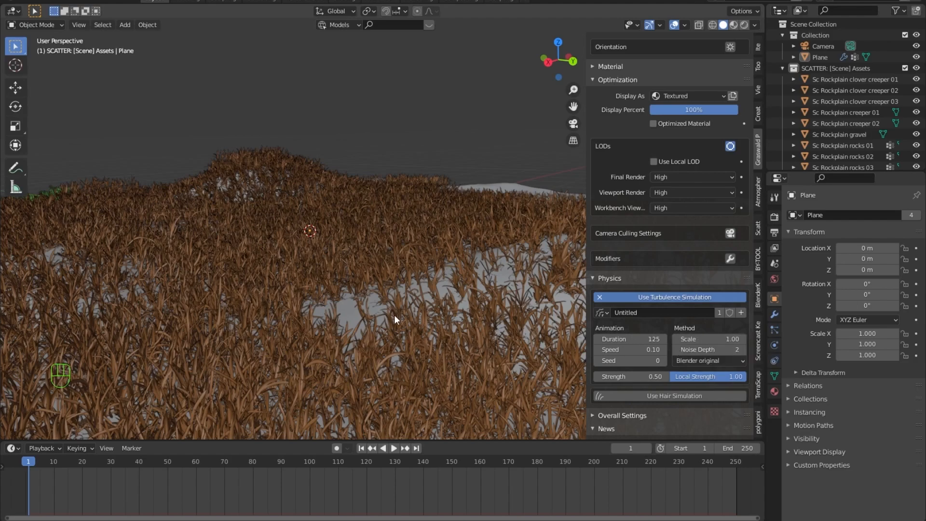
Raise the turbulence speed to 2.02 and play the grass animation briefly.
{"action": "left_click_drag", "start_coordinate": [624, 349], "coordinate": [647, 349]}
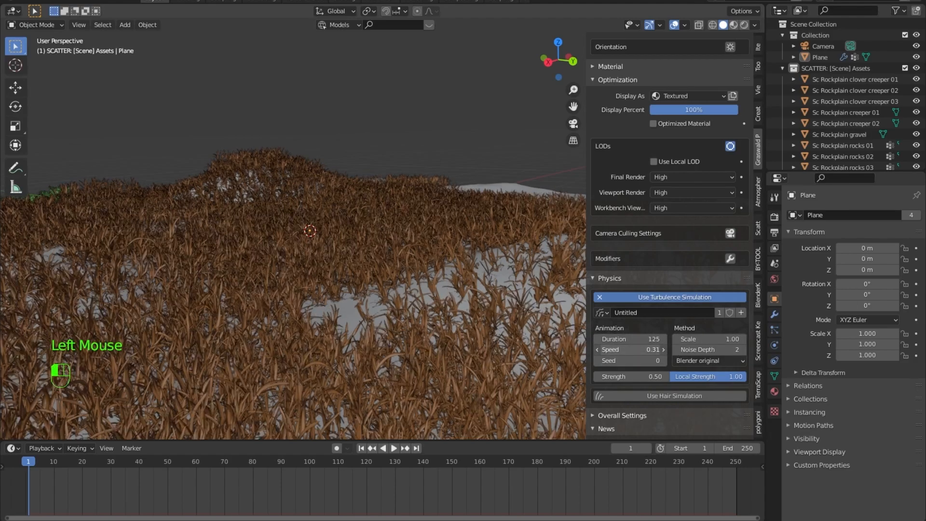
{"action": "key", "text": "space"}
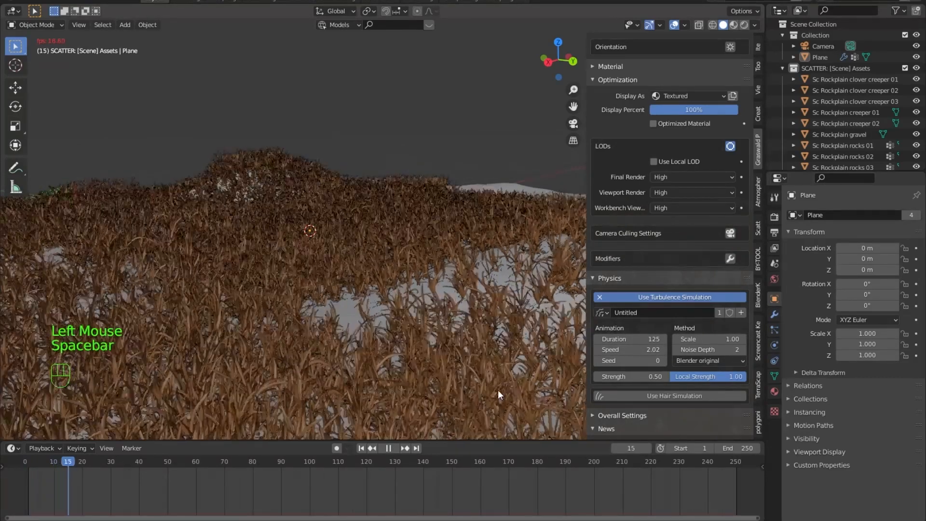
{"action": "key", "text": "space"}
Set the turbulence speed to 0.19 and the seed to 1, and preview the grass animation.
{"action": "left_click_drag", "start_coordinate": [633, 351], "coordinate": [612, 351]}
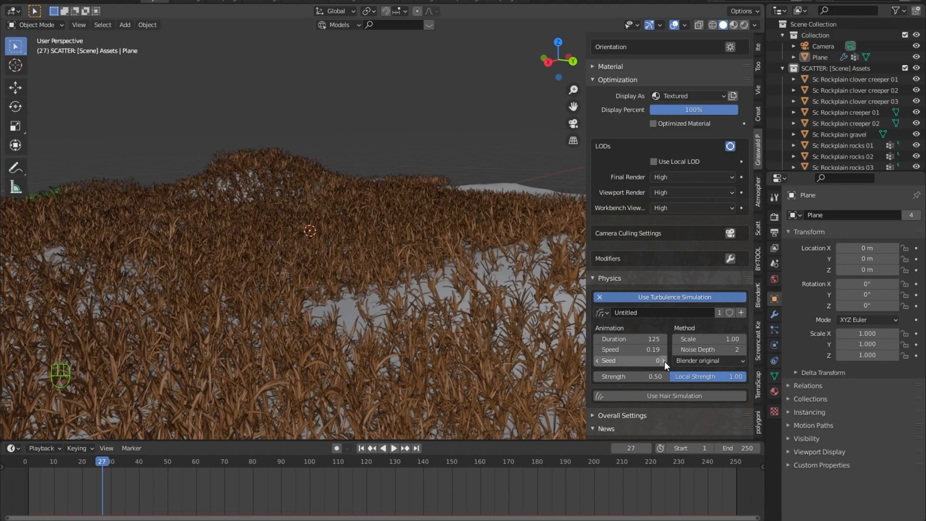
{"action": "left_click_drag", "start_coordinate": [616, 365], "coordinate": [621, 366]}
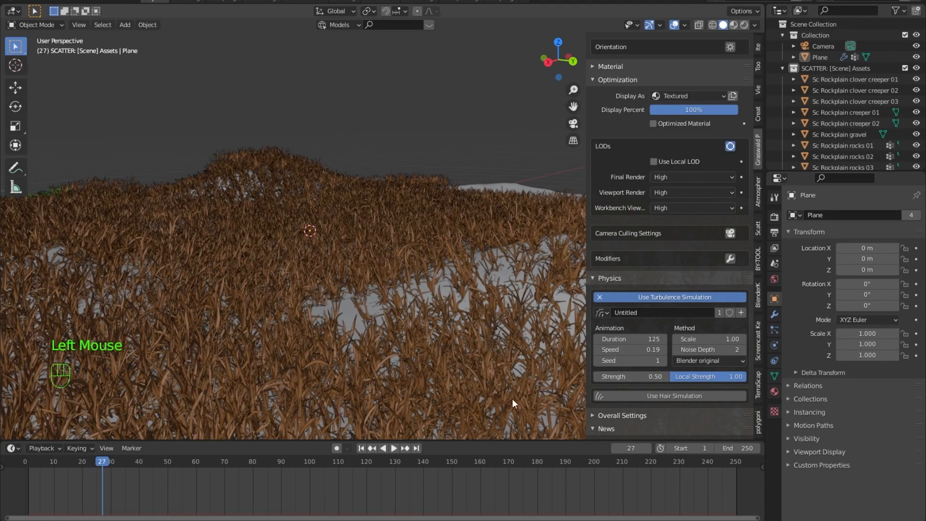
{"action": "key", "text": "space"}
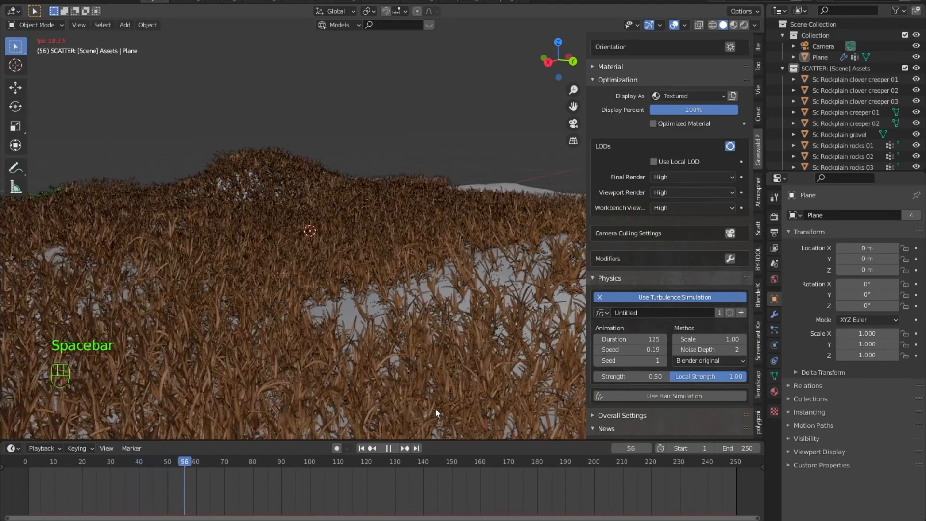
{"action": "key", "text": "space"}
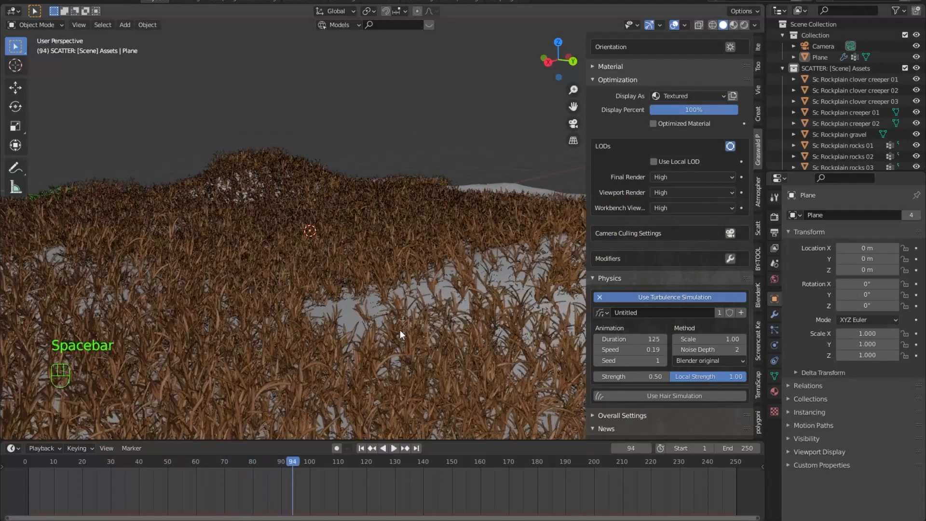
Examine the turbulent grass across the whole terrain from above and from lower angles.
{"action": "scroll", "coordinate": [380, 297], "scroll_direction": "down", "scroll_amount": 2}
{"action": "scroll", "coordinate": [379, 298], "scroll_direction": "down", "scroll_amount": 2}
{"action": "middle_click_drag", "start_coordinate": [287, 328], "coordinate": [346, 345]}
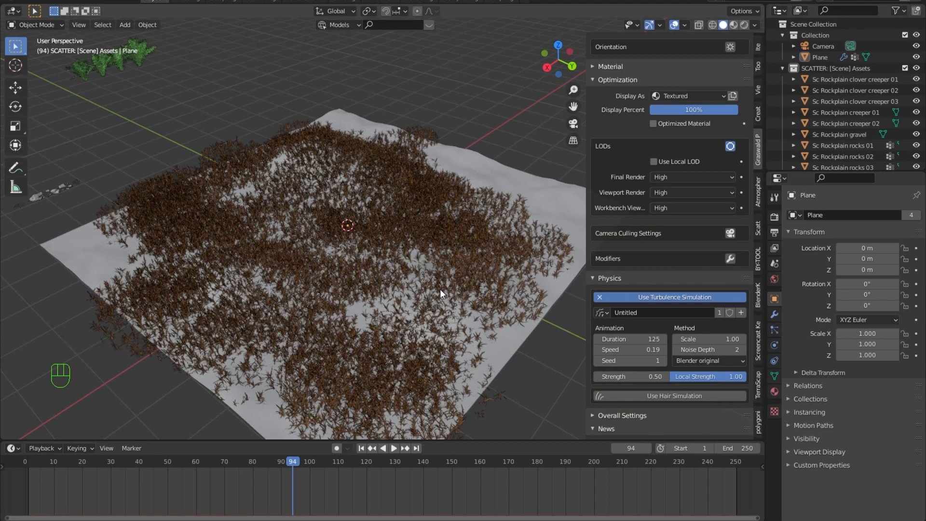
{"action": "middle_click_drag", "start_coordinate": [344, 241], "coordinate": [340, 214]}
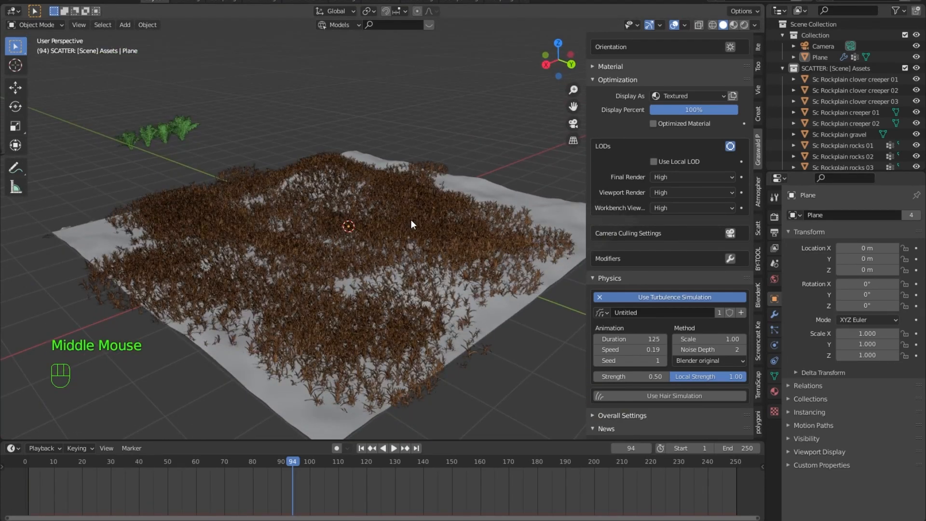
{"action": "left_click", "coordinate": [517, 367]}
{"action": "scroll", "coordinate": [412, 299], "scroll_direction": "up", "scroll_amount": 2}
{"action": "middle_click_drag", "start_coordinate": [412, 299], "coordinate": [420, 285]}
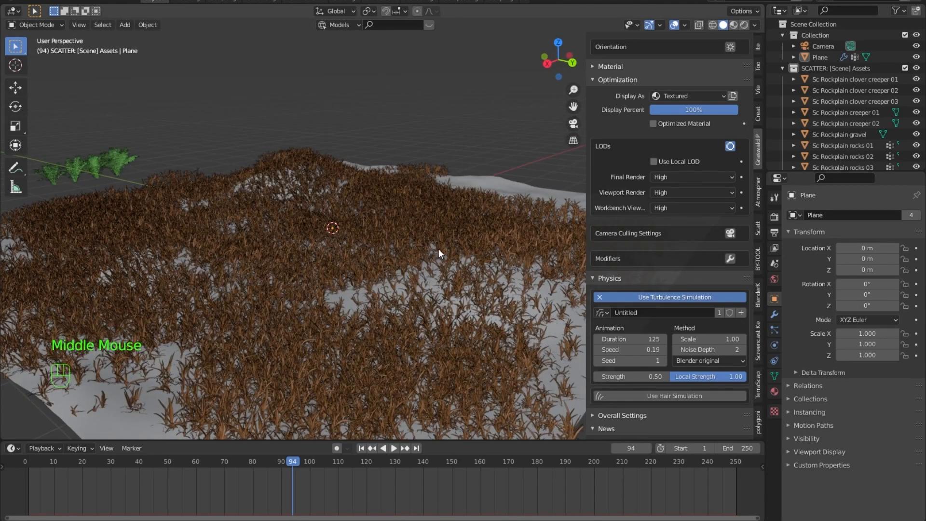
{"action": "scroll", "coordinate": [552, 241], "scroll_direction": "up", "scroll_amount": 6}
{"action": "scroll", "coordinate": [551, 241], "scroll_direction": "down", "scroll_amount": 8}
Remove the Kentucky Bluegrass system from the plane, leaving the bare terrain.
{"action": "scroll", "coordinate": [594, 218], "scroll_direction": "up", "scroll_amount": 20}
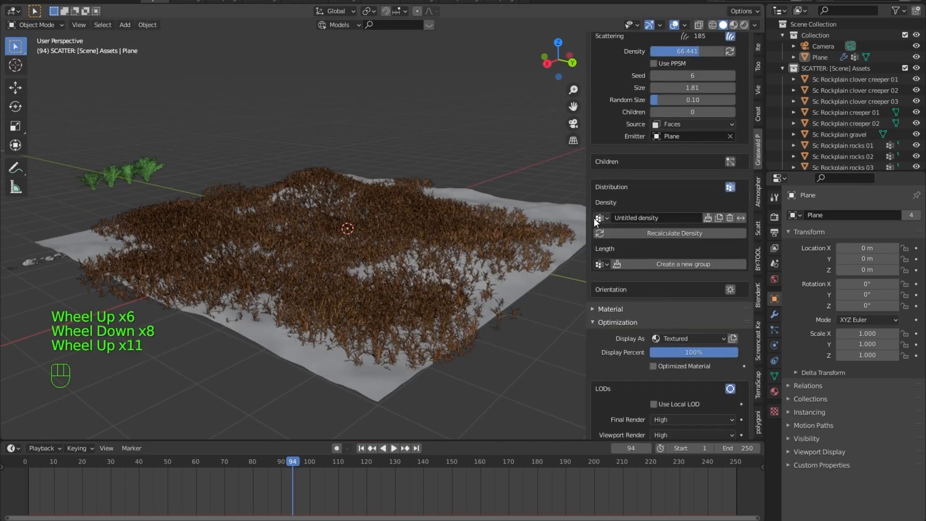
{"action": "left_click", "coordinate": [744, 91]}
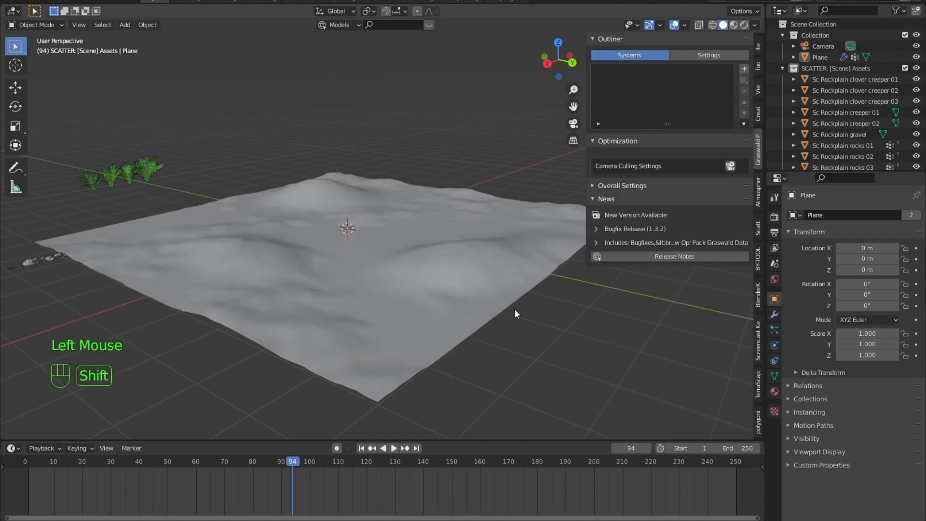
{"action": "middle_click_drag", "start_coordinate": [517, 305], "coordinate": [494, 313], "text": "shift"}
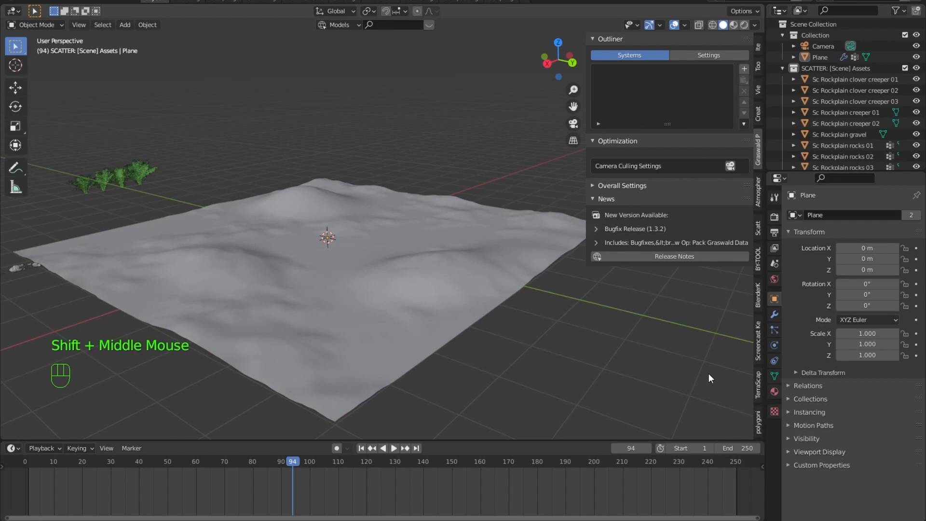
Open botaniq's Spawn Asset dialog and browse its deciduous tree models.
{"action": "left_click", "coordinate": [758, 423]}
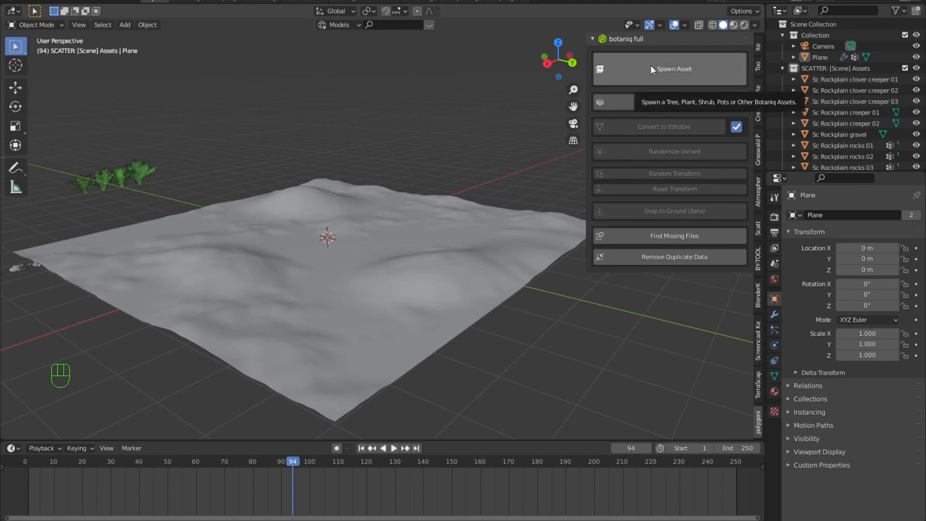
{"action": "left_click", "coordinate": [681, 64]}
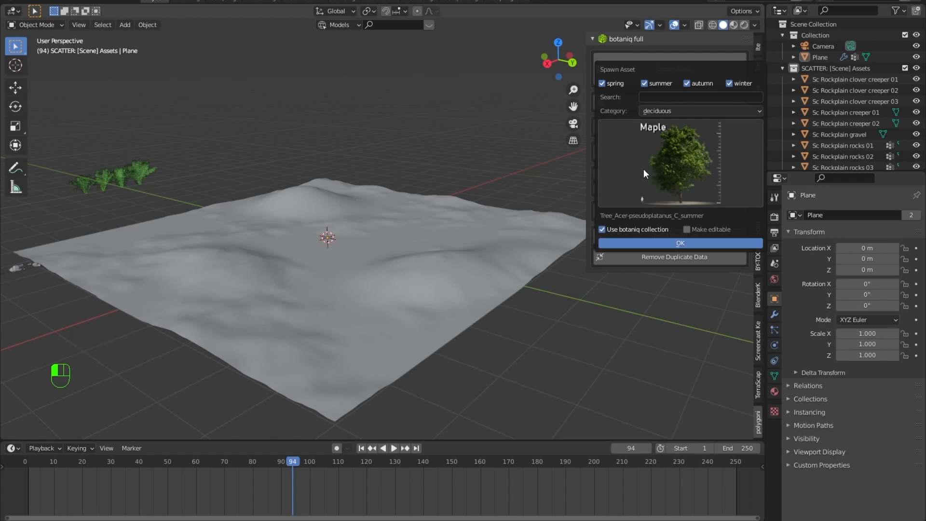
{"action": "left_click", "coordinate": [681, 112]}
{"action": "left_click", "coordinate": [653, 161]}
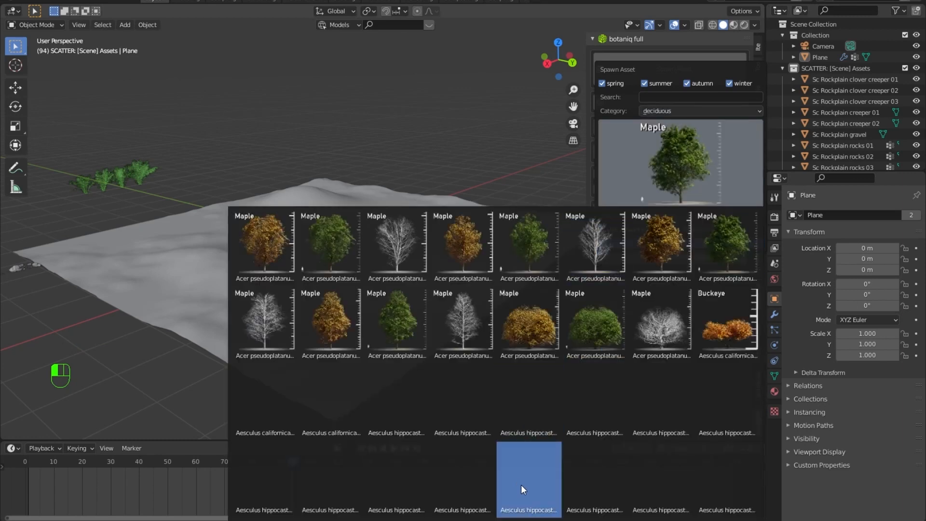
{"action": "scroll", "coordinate": [496, 517], "scroll_direction": "down", "scroll_amount": 1}
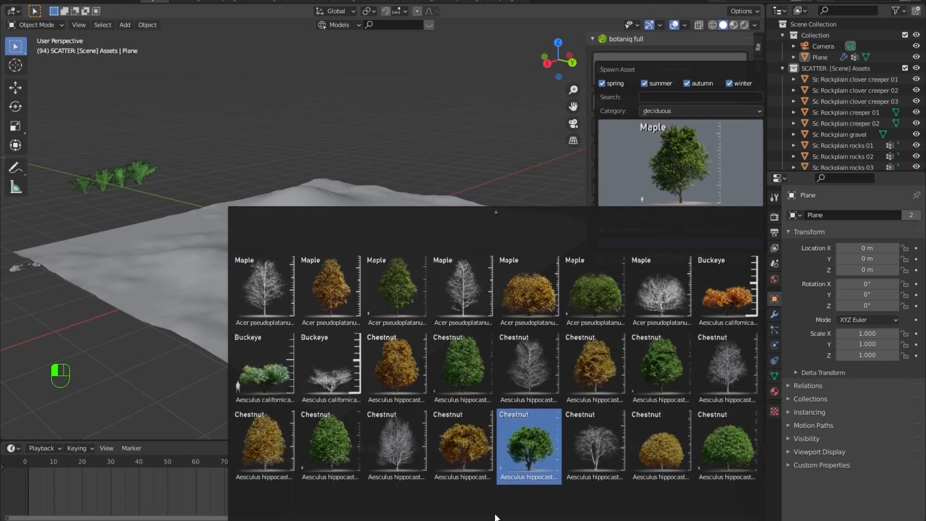
{"action": "scroll", "coordinate": [529, 393], "scroll_direction": "down", "scroll_amount": 6}
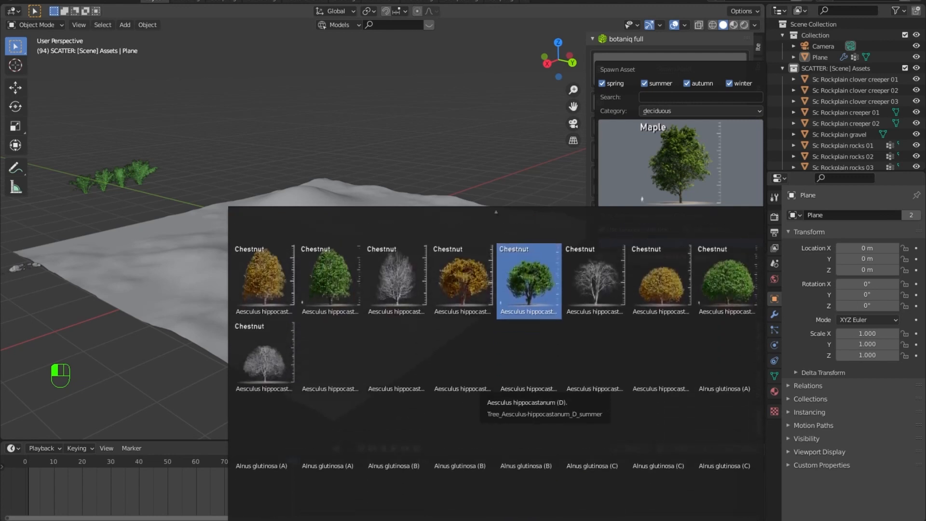
{"action": "scroll", "coordinate": [529, 393], "scroll_direction": "down", "scroll_amount": 7}
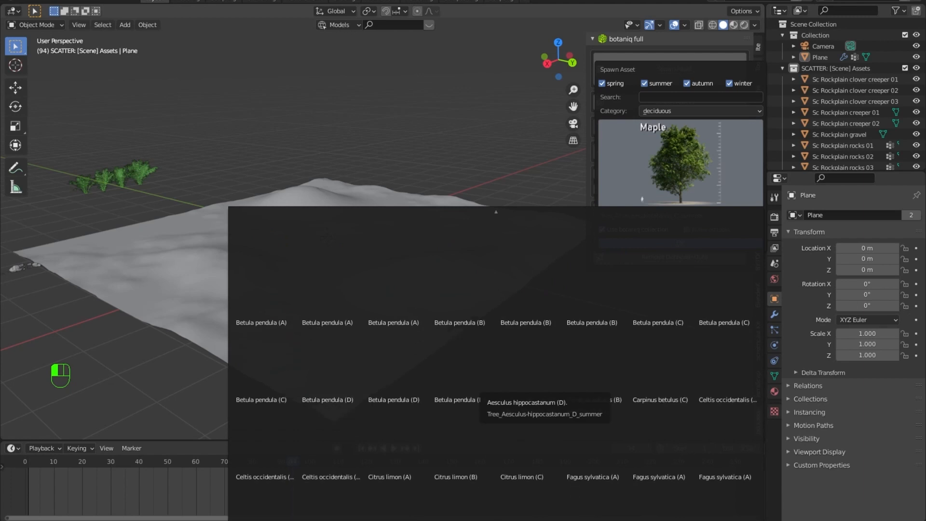
{"action": "scroll", "coordinate": [534, 425], "scroll_direction": "down", "scroll_amount": 6}
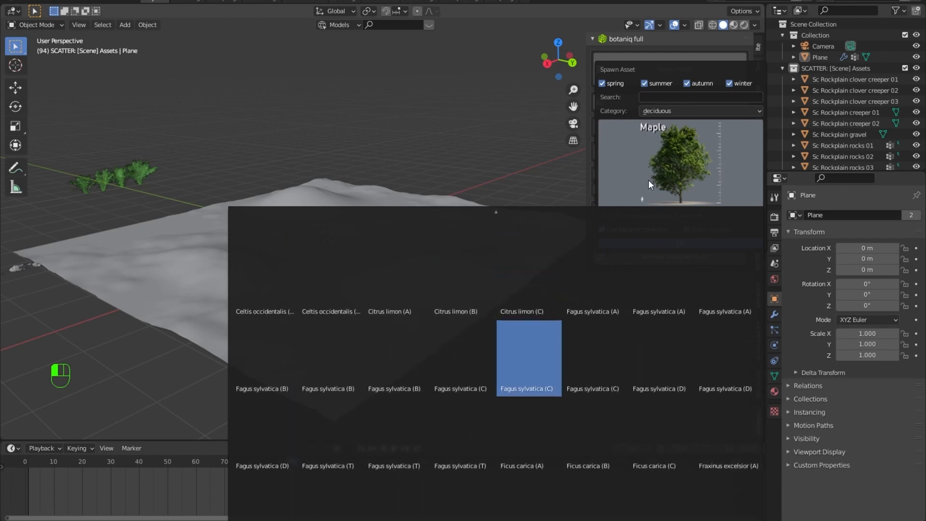
{"action": "left_click", "coordinate": [651, 187]}
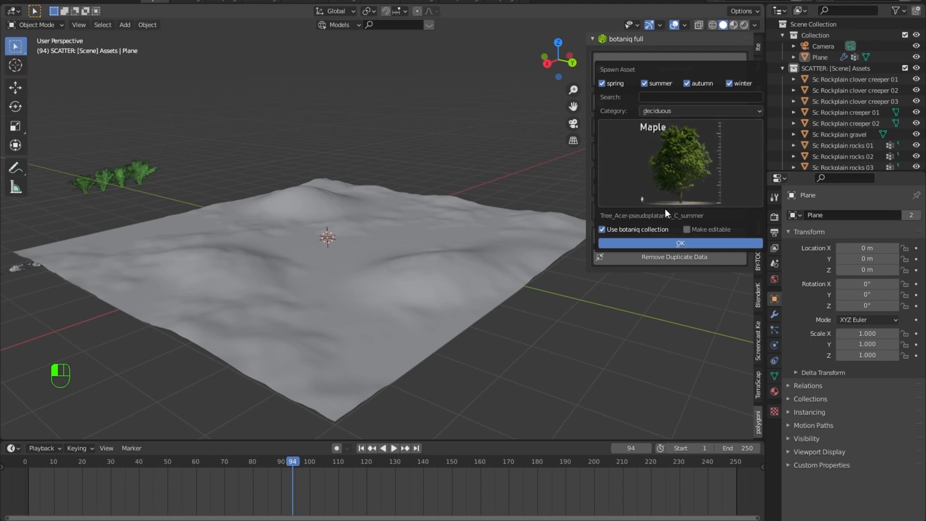
Collapse the SCATTER Assets, SCATTER Particle-Instances and GRASWALD_DATA_COLLECTION collections in the Outliner.
{"action": "left_click", "coordinate": [782, 67]}
{"action": "left_click", "coordinate": [783, 79]}
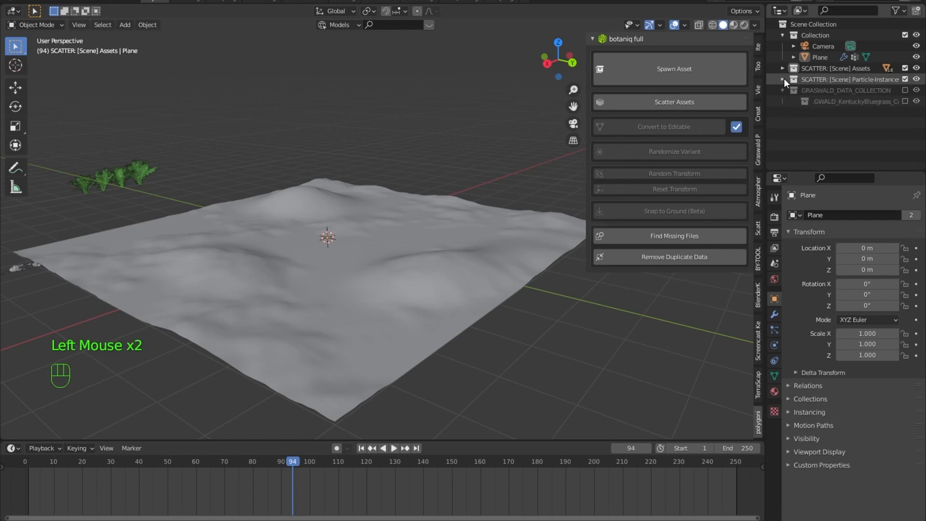
{"action": "left_click", "coordinate": [781, 91]}
Spawn the summer maple Tree_Acer-pseudoplatanus_C_summer in the botaniq collection without making it editable, and inspect it.
{"action": "left_click", "coordinate": [689, 70]}
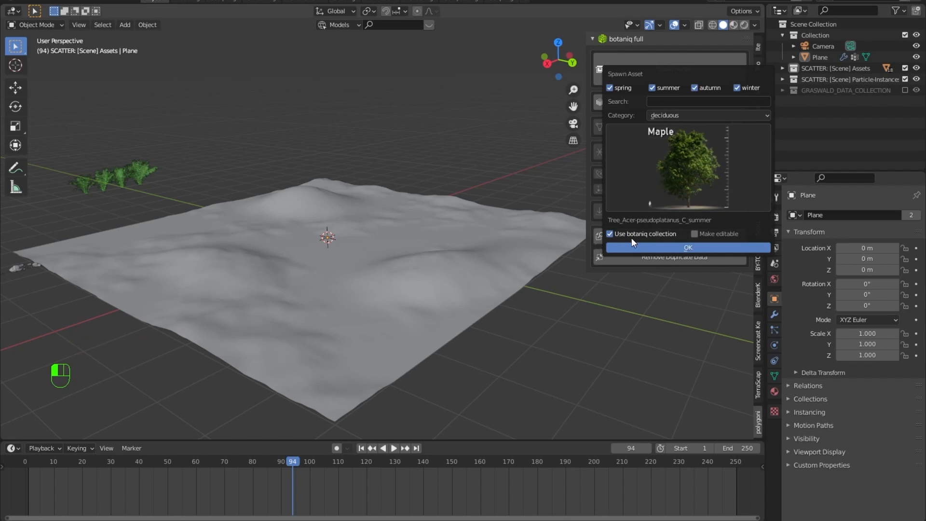
{"action": "left_click", "coordinate": [683, 245]}
{"action": "scroll", "coordinate": [432, 207], "scroll_direction": "down", "scroll_amount": 3}
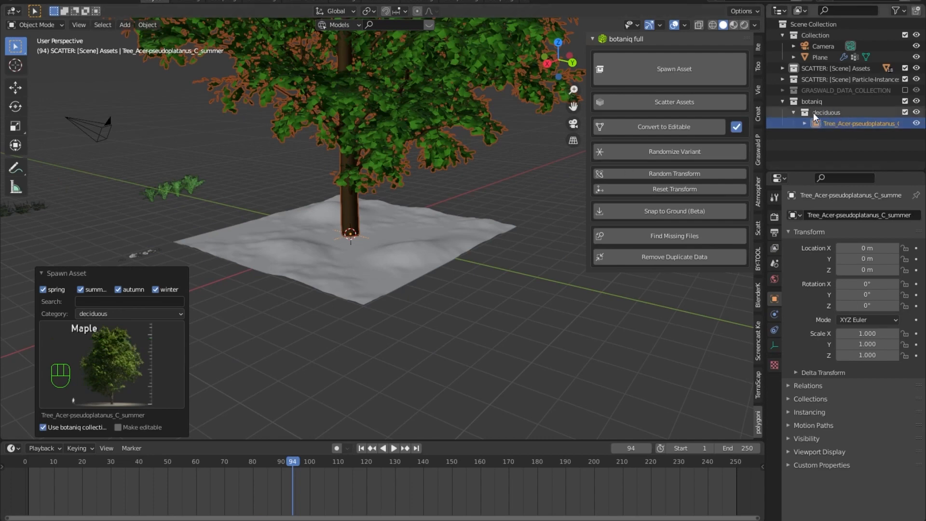
{"action": "left_click", "coordinate": [836, 124]}
{"action": "scroll", "coordinate": [377, 189], "scroll_direction": "down", "scroll_amount": 3}
{"action": "middle_click_drag", "start_coordinate": [377, 190], "coordinate": [399, 228], "text": "shift"}
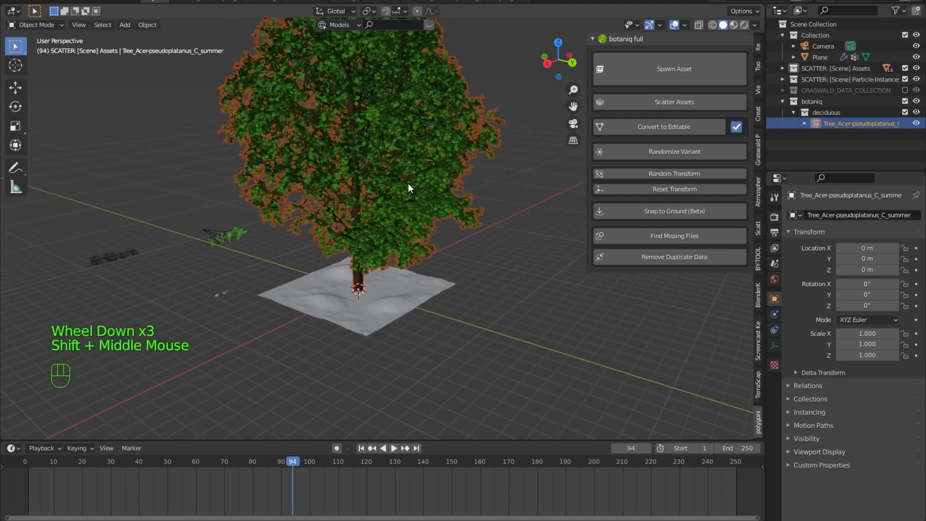
{"action": "middle_click_drag", "start_coordinate": [445, 241], "coordinate": [436, 224]}
{"action": "scroll", "coordinate": [415, 219], "scroll_direction": "up", "scroll_amount": 2}
{"action": "left_click", "coordinate": [453, 244]}
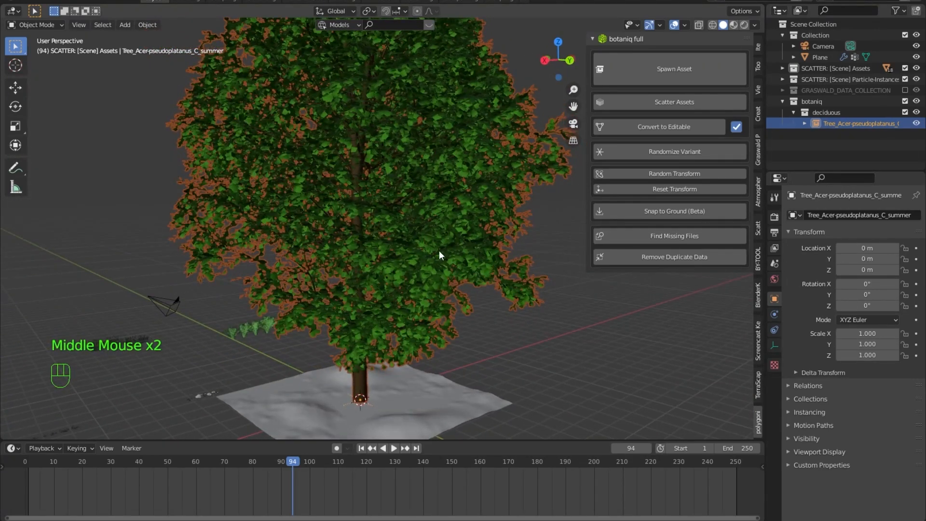
Delete the non-editable maple tree from the scene.
{"action": "scroll", "coordinate": [440, 250], "scroll_direction": "down", "scroll_amount": 3}
{"action": "key", "text": "x"}
{"action": "left_click", "coordinate": [415, 229]}
Spawn Tree_Acer-pseudoplatanus_C_summer in the botaniq collection with Make editable enabled and select it.
{"action": "left_click", "coordinate": [645, 67]}
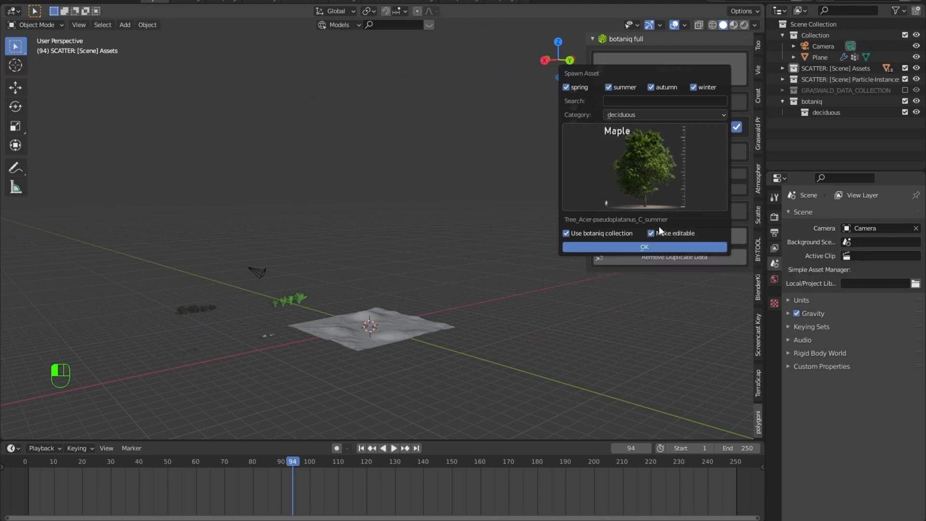
{"action": "left_click", "coordinate": [659, 243]}
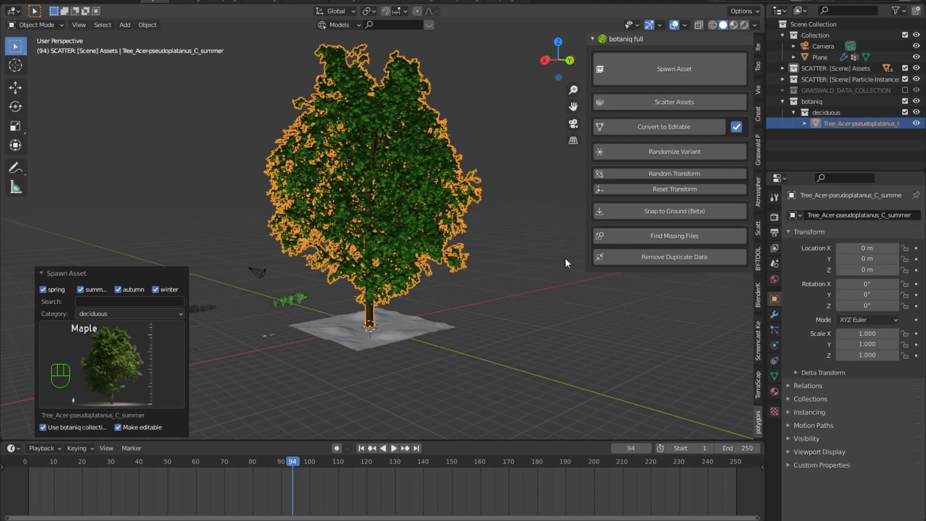
{"action": "left_click", "coordinate": [833, 122]}
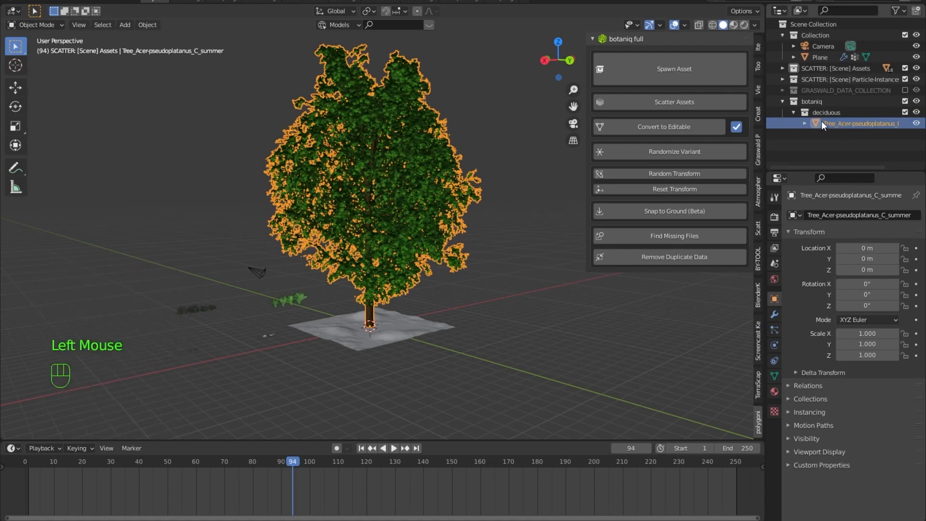
Focus on the maple's trunk and enter Edit Mode on the tree.
{"action": "scroll", "coordinate": [394, 317], "scroll_direction": "up", "scroll_amount": 4}
{"action": "middle_click_drag", "start_coordinate": [395, 317], "coordinate": [351, 353], "text": "shift"}
{"action": "scroll", "coordinate": [370, 308], "scroll_direction": "up", "scroll_amount": 2}
{"action": "left_click", "coordinate": [349, 355]}
{"action": "key", "text": "Tab"}
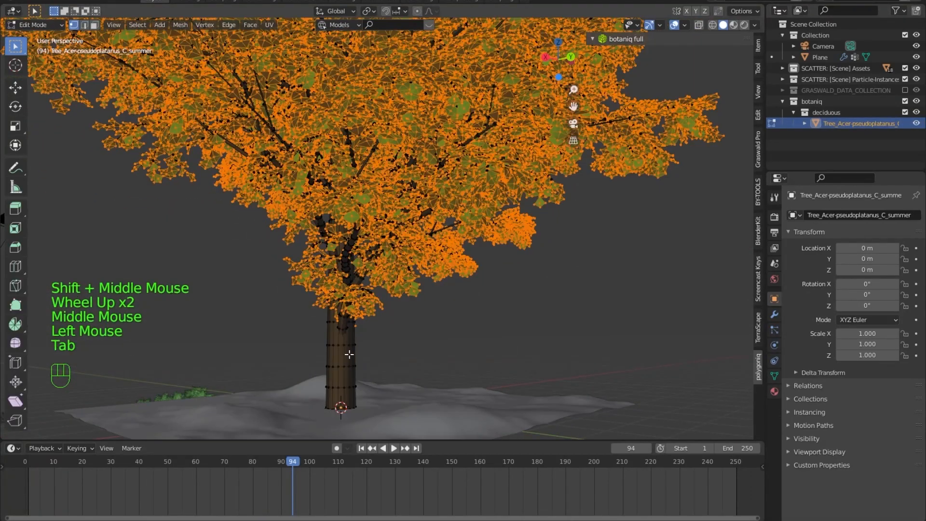
Bend the maple's trunk by moving one trunk vertex about 0.24, -0.27, -0.16 m with proportional editing, size about 1.61.
{"action": "left_click", "coordinate": [346, 346]}
{"action": "key", "text": "1"}
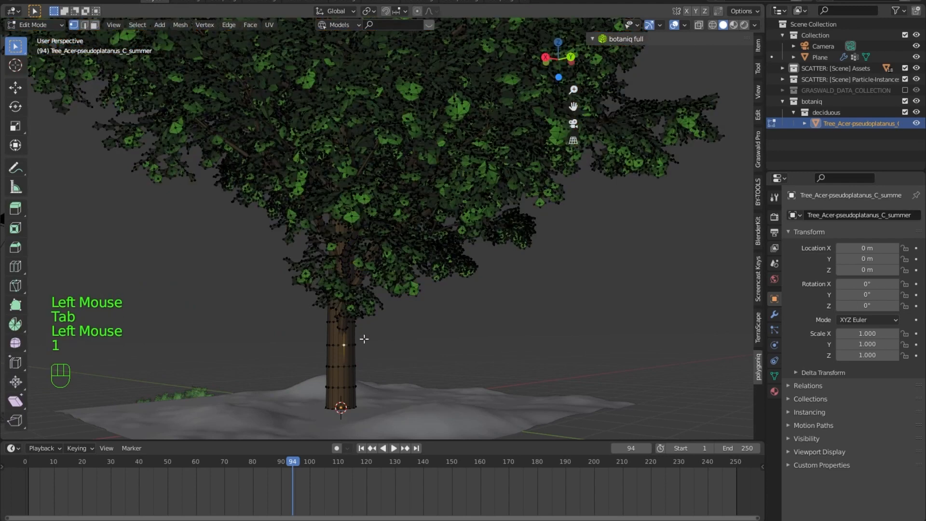
{"action": "left_click", "coordinate": [418, 10]}
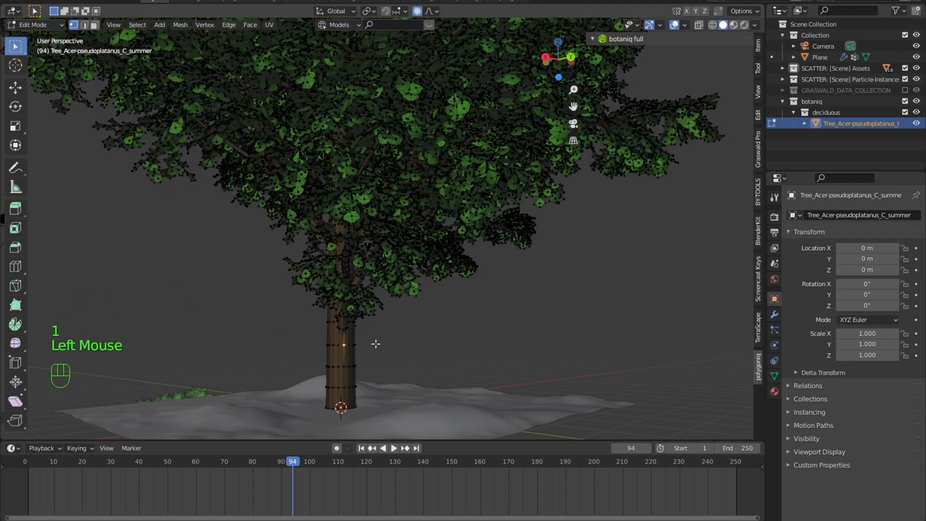
{"action": "key", "text": "g"}
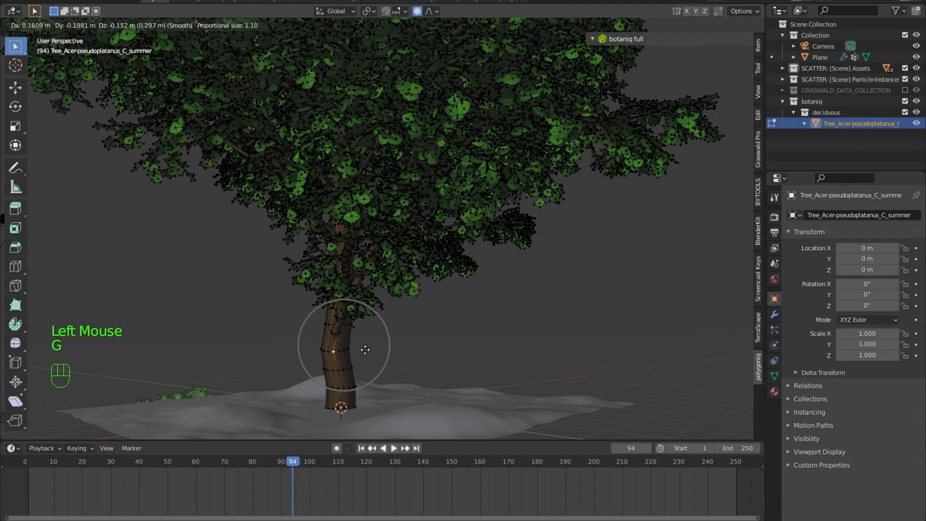
{"action": "scroll", "coordinate": [365, 350], "scroll_direction": "down", "scroll_amount": 3}
{"action": "scroll", "coordinate": [365, 350], "scroll_direction": "down", "scroll_amount": 1}
{"action": "left_click", "coordinate": [359, 349]}
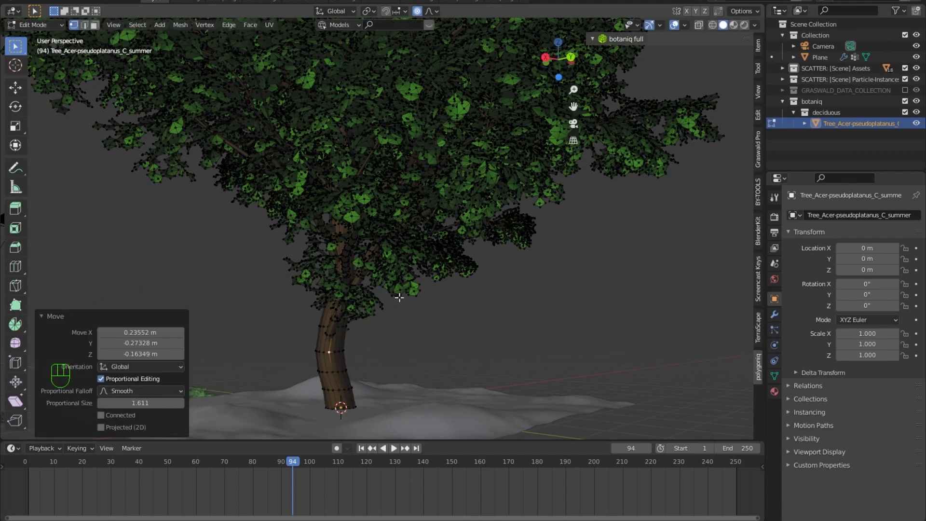
Shift part of the maple's foliage using proportional editing from one leaf vertex, and return to Object Mode.
{"action": "left_click", "coordinate": [529, 185]}
{"action": "key", "text": "g"}
{"action": "scroll", "coordinate": [555, 193], "scroll_direction": "down", "scroll_amount": 4}
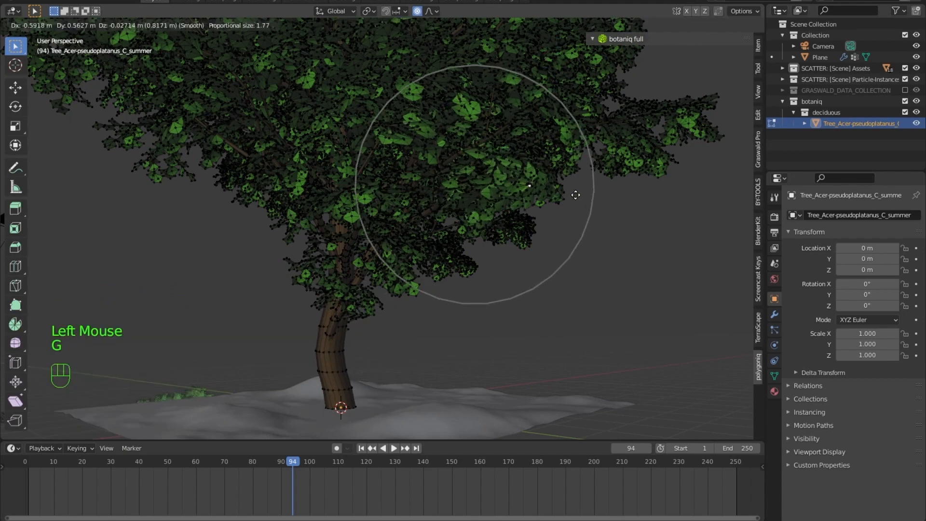
{"action": "left_click", "coordinate": [575, 195]}
{"action": "key", "text": "Tab"}
Examine the reshaped tree's separate bark and leaf material slots.
{"action": "middle_click_drag", "start_coordinate": [521, 253], "coordinate": [699, 373]}
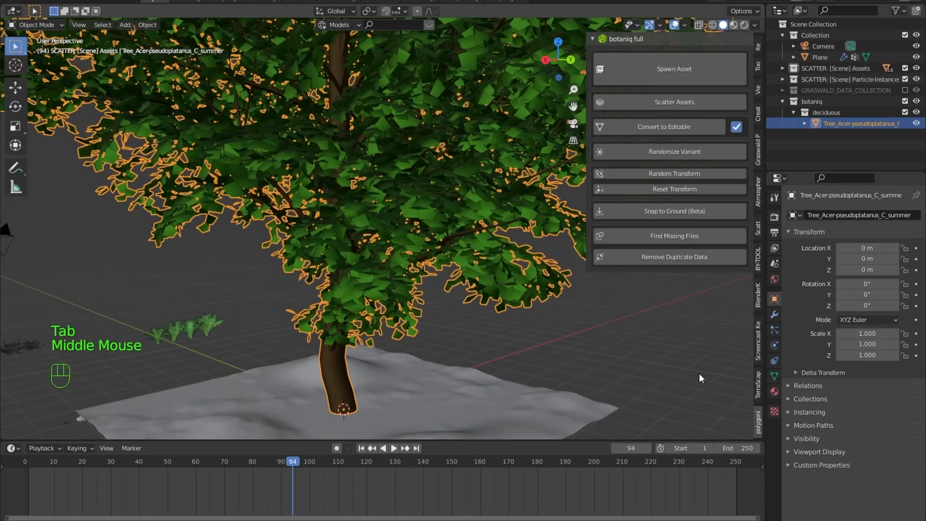
{"action": "left_click", "coordinate": [775, 391]}
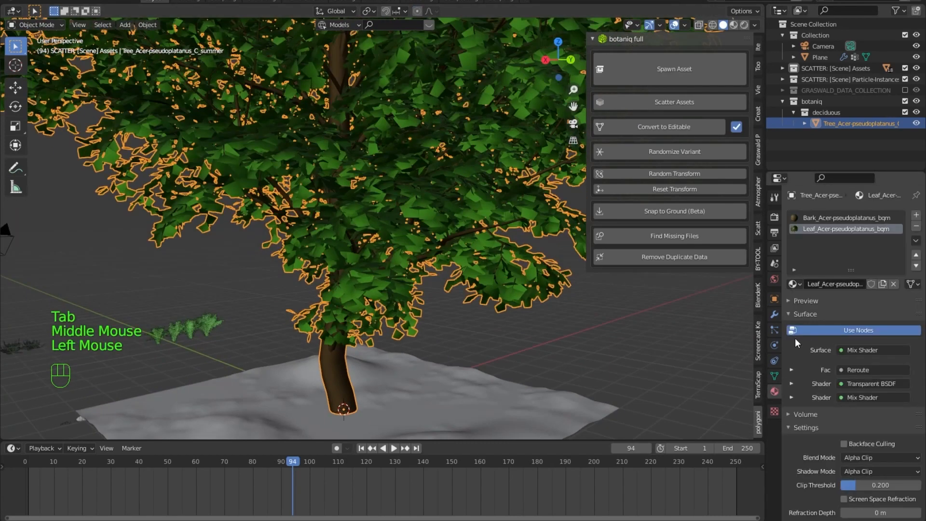
{"action": "left_click", "coordinate": [820, 217]}
{"action": "left_click", "coordinate": [820, 228]}
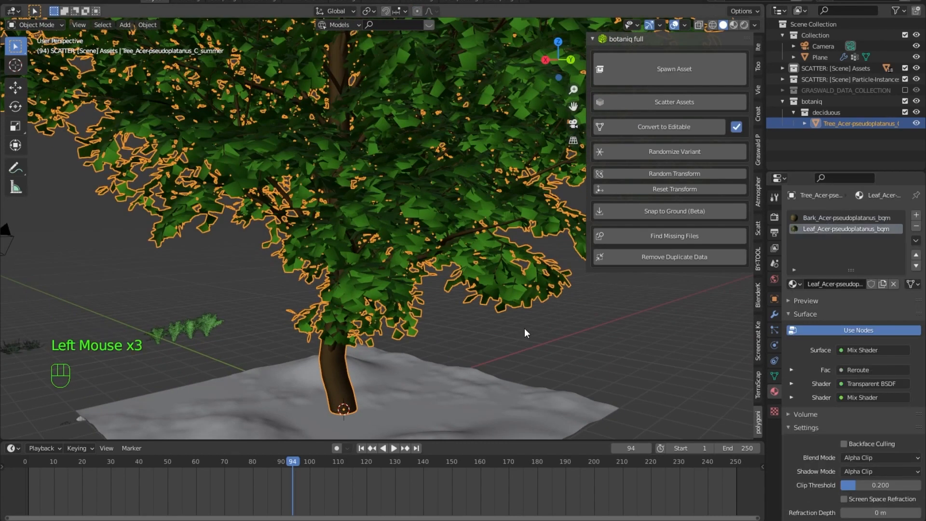
Delete the edited maple tree from the scene.
{"action": "scroll", "coordinate": [354, 282], "scroll_direction": "down", "scroll_amount": 3}
{"action": "middle_click_drag", "start_coordinate": [355, 281], "coordinate": [386, 187], "text": "shift"}
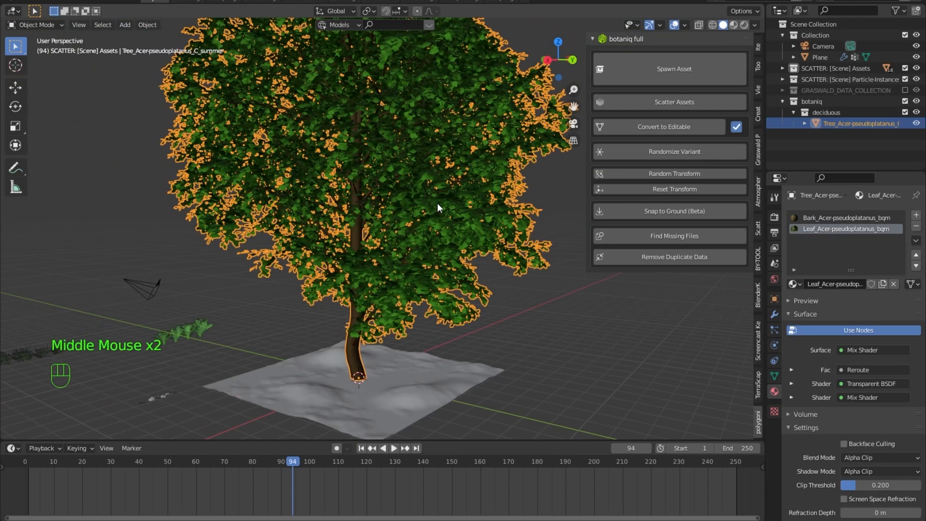
{"action": "key", "text": "x"}
{"action": "left_click", "coordinate": [412, 201]}
Spawn the editable Flower_Bellflower_E_spring-summer from botaniq's flowers category into the botaniq collection.
{"action": "left_click", "coordinate": [660, 77]}
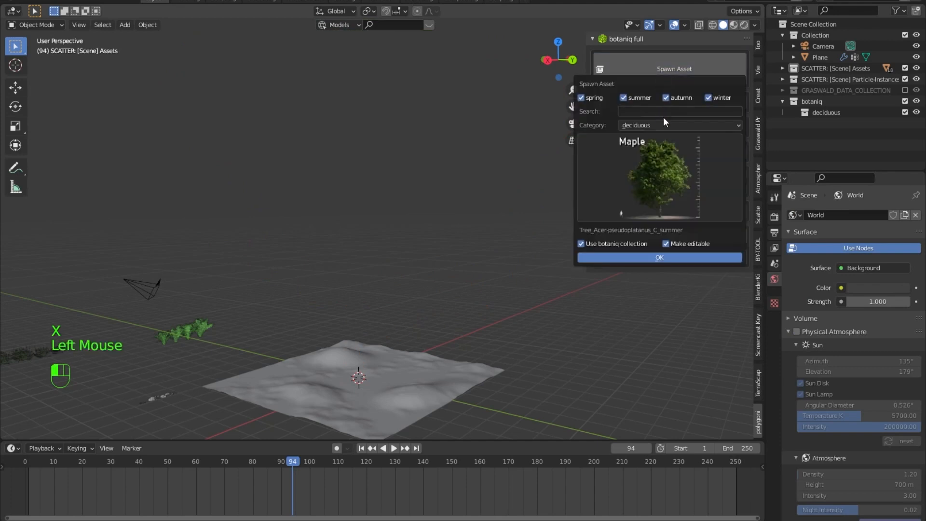
{"action": "left_click", "coordinate": [662, 125]}
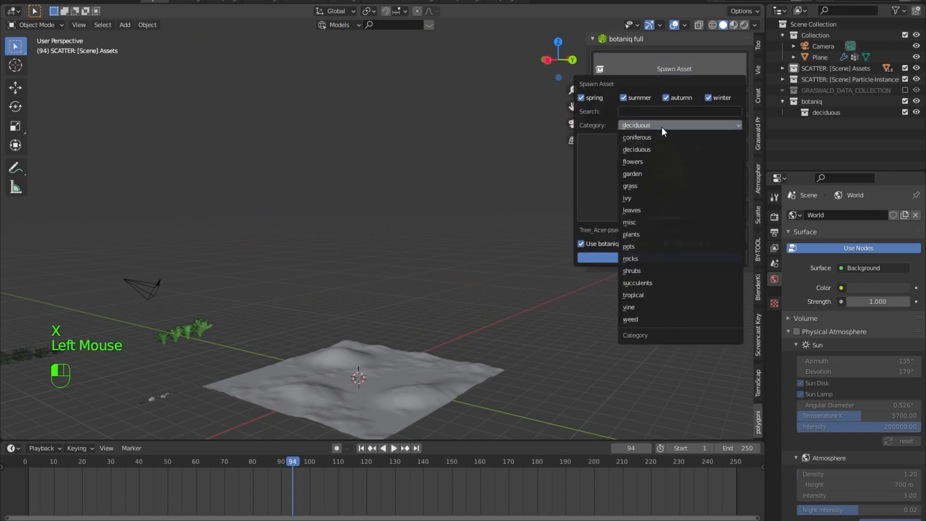
{"action": "left_click", "coordinate": [663, 161]}
{"action": "left_click", "coordinate": [655, 173]}
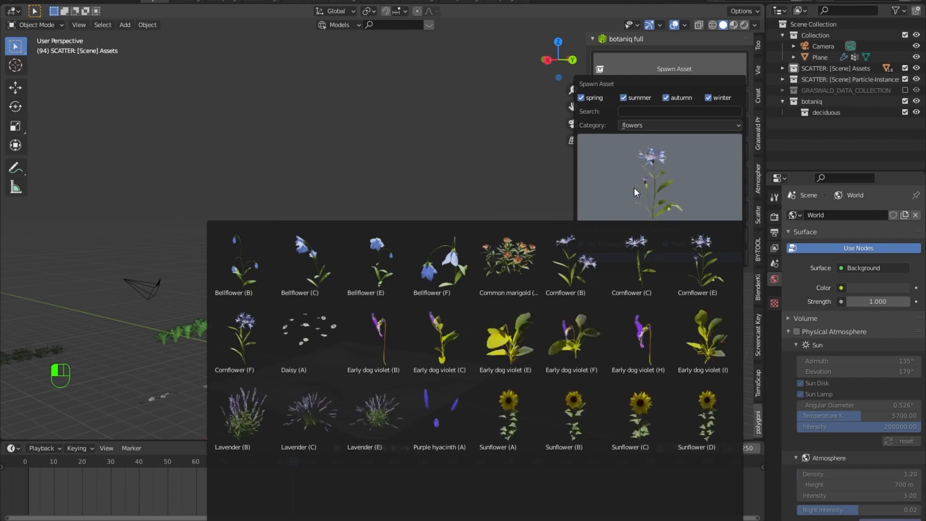
{"action": "left_click", "coordinate": [361, 271]}
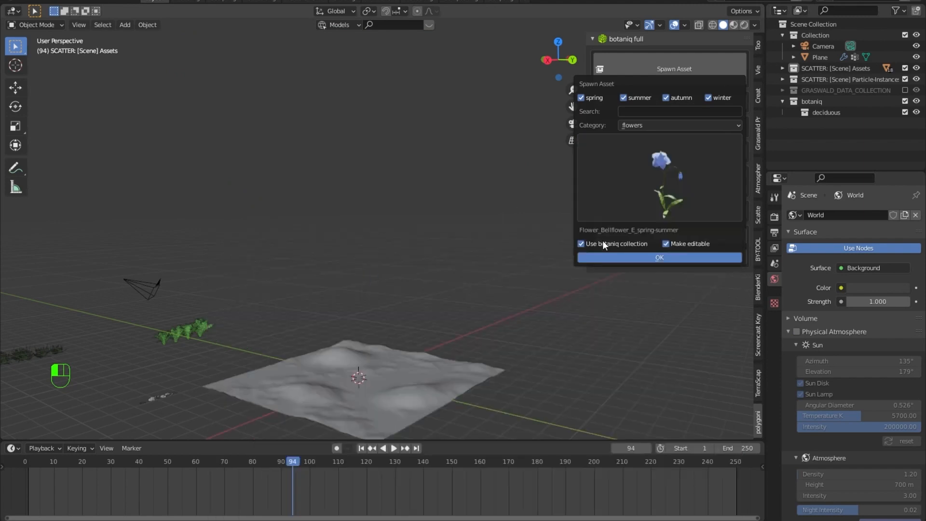
{"action": "left_click", "coordinate": [679, 259]}
Move the spawned bellflower about 6.96 m along the Y axis, off the sculpted plane.
{"action": "middle_click_drag", "start_coordinate": [439, 384], "coordinate": [389, 290], "text": "shift"}
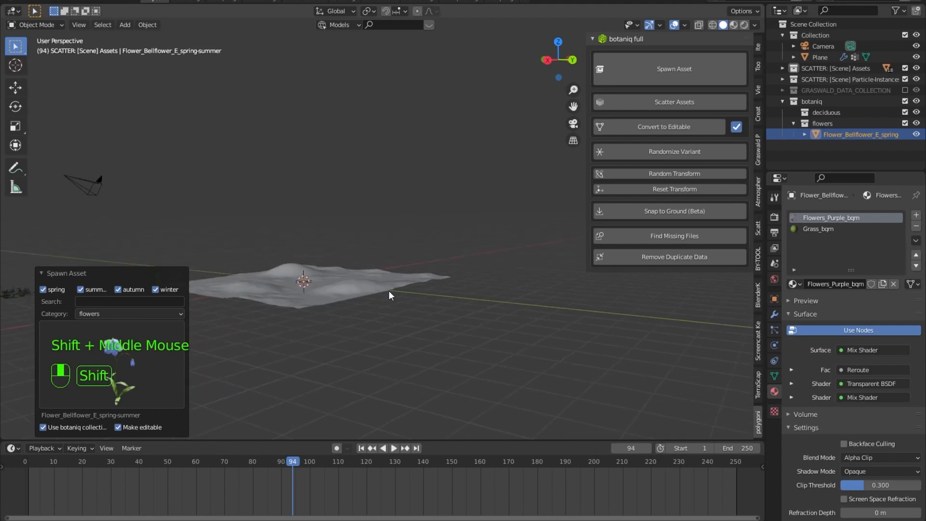
{"action": "key", "text": "g"}
{"action": "left_click", "coordinate": [499, 328]}
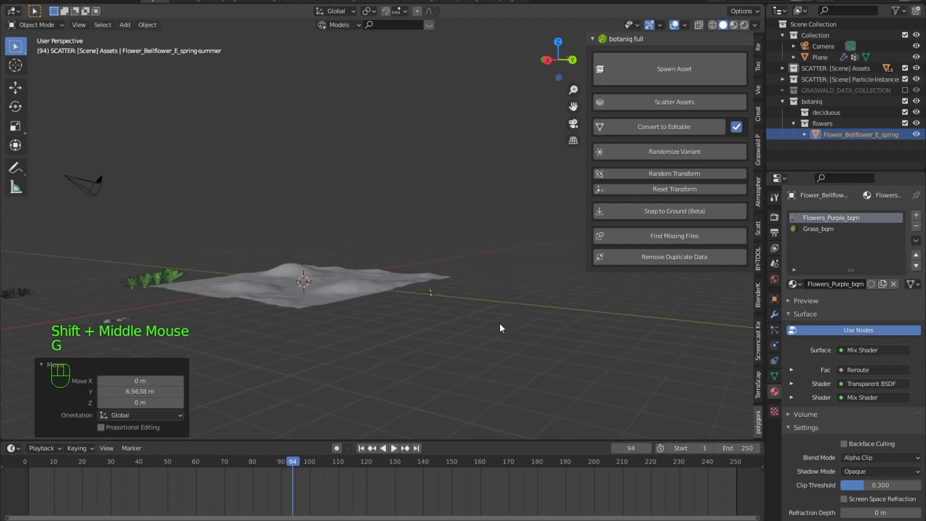
Spawn the editable Flower_Bellflower_F_spring-summer and move it about 7.33 m along the Y axis.
{"action": "left_click", "coordinate": [674, 69]}
{"action": "left_click", "coordinate": [669, 164]}
{"action": "left_click", "coordinate": [443, 259]}
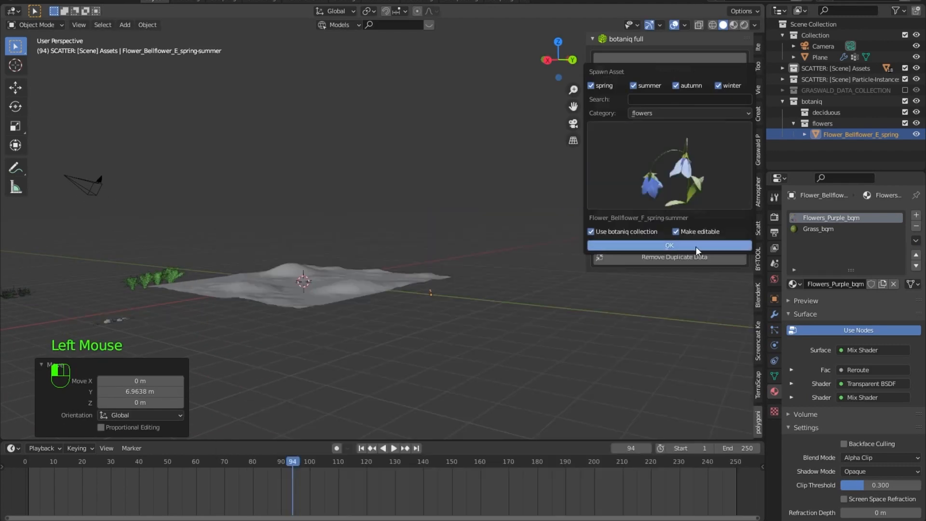
{"action": "left_click", "coordinate": [670, 248]}
{"action": "key", "text": "g"}
{"action": "left_click", "coordinate": [499, 325]}
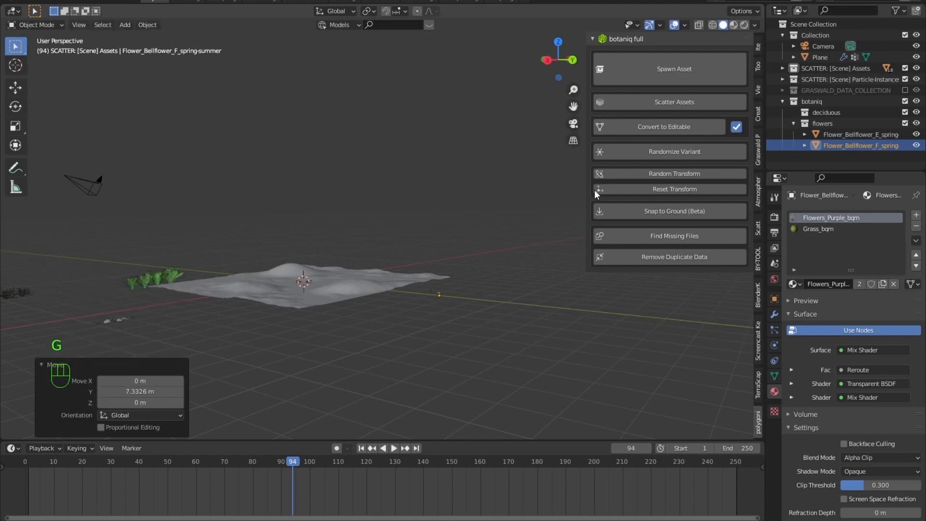
Spawn the editable Flower_Bellflower_C_spring-summer and move it about 6.42 m along the Y axis.
{"action": "left_click", "coordinate": [674, 68]}
{"action": "left_click", "coordinate": [652, 176]}
{"action": "left_click", "coordinate": [319, 254]}
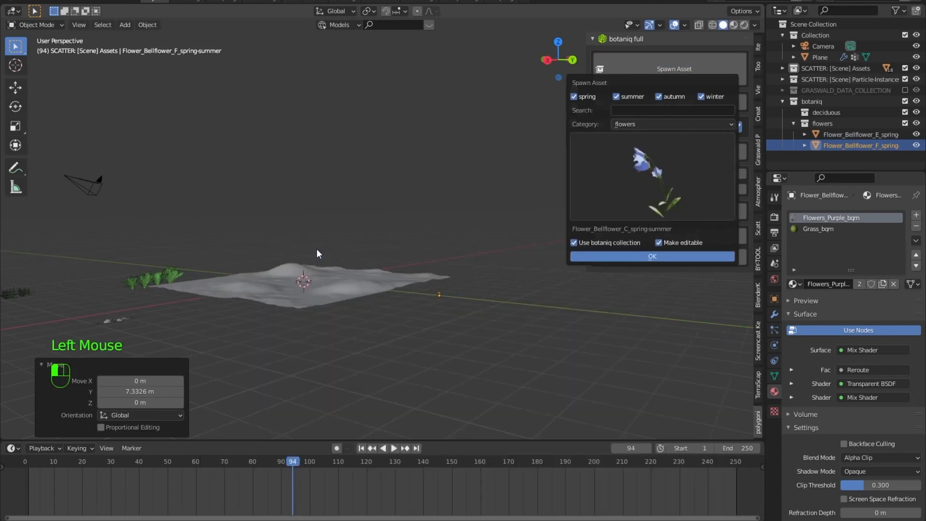
{"action": "left_click", "coordinate": [632, 250]}
{"action": "key", "text": "g"}
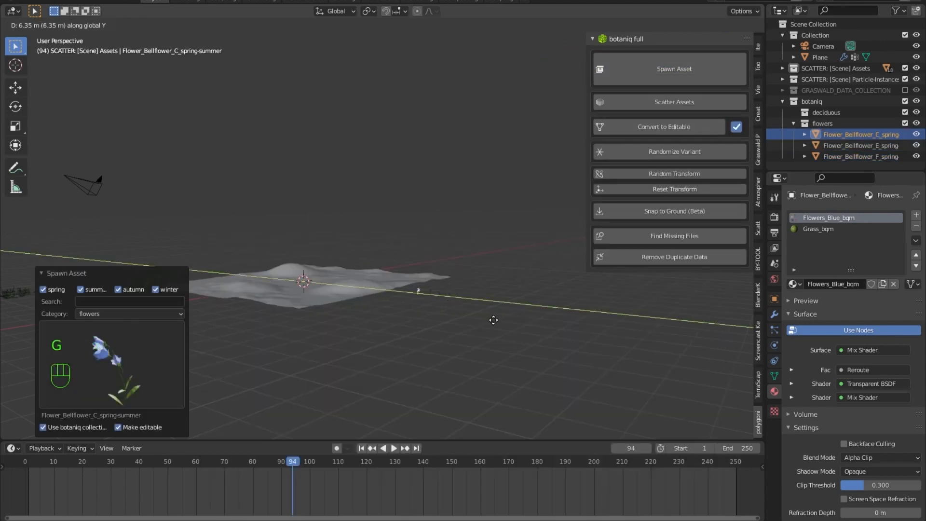
{"action": "left_click", "coordinate": [491, 319]}
Select all three bellflowers and choose the Cluster Grass Z M preset in the Scatter add-on.
{"action": "scroll", "coordinate": [487, 317], "scroll_direction": "up", "scroll_amount": 4}
{"action": "middle_click_drag", "start_coordinate": [482, 341], "coordinate": [425, 294], "text": "shift"}
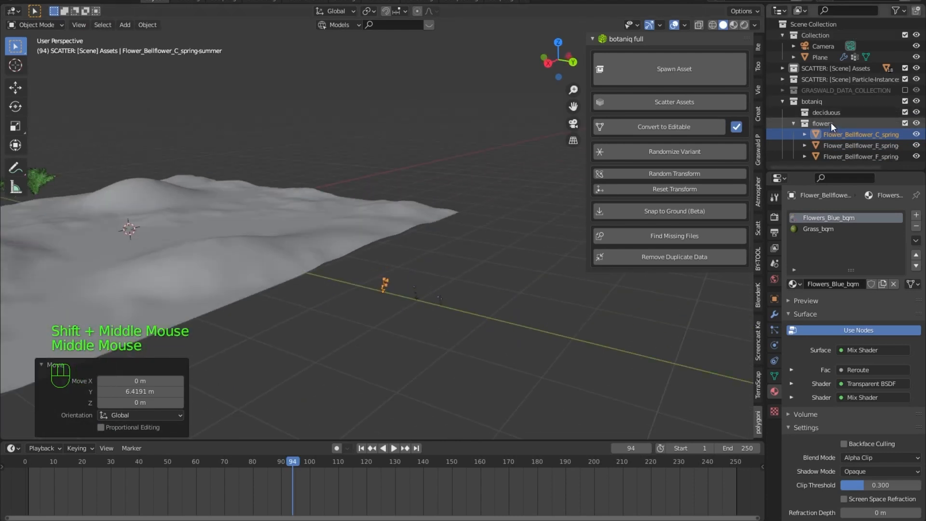
{"action": "middle_click_drag", "start_coordinate": [347, 234], "coordinate": [424, 234], "text": "shift"}
{"action": "left_click", "coordinate": [758, 227]}
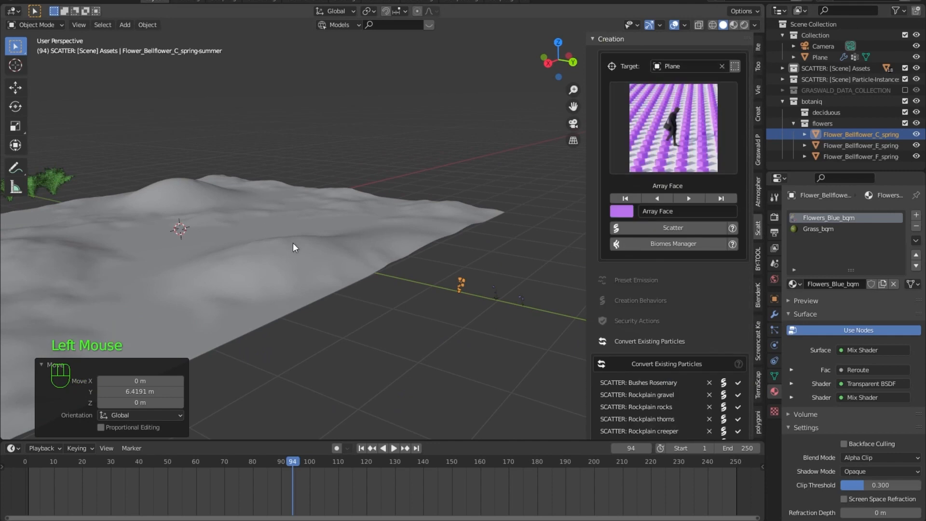
{"action": "left_click_drag", "start_coordinate": [440, 342], "coordinate": [545, 264]}
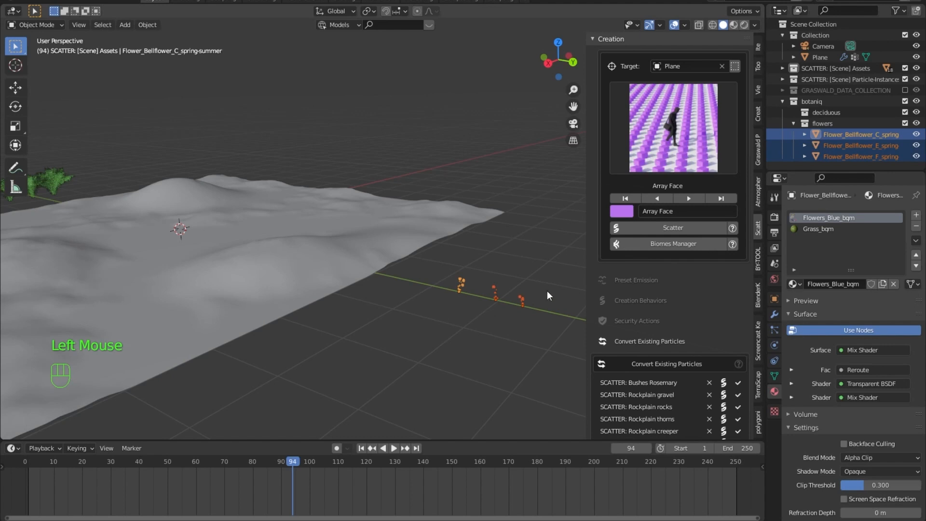
{"action": "left_click", "coordinate": [667, 131]}
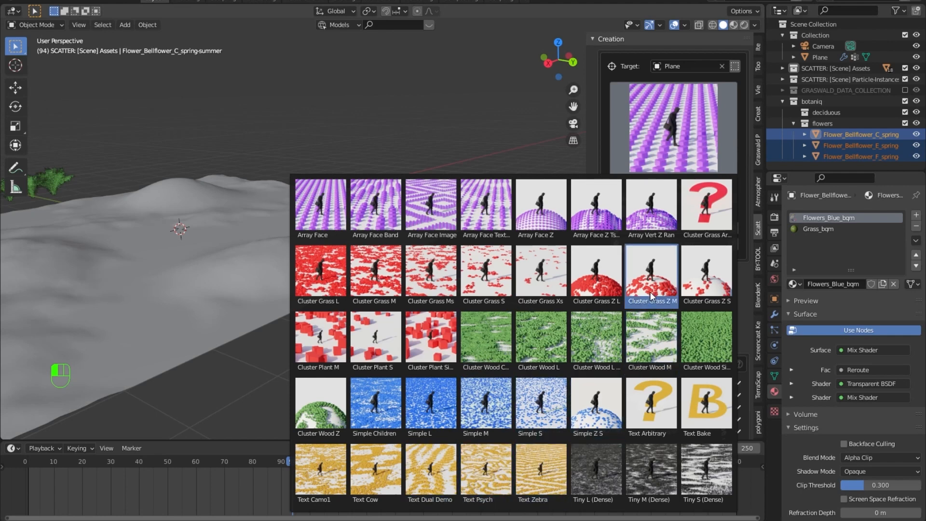
{"action": "left_click", "coordinate": [660, 283]}
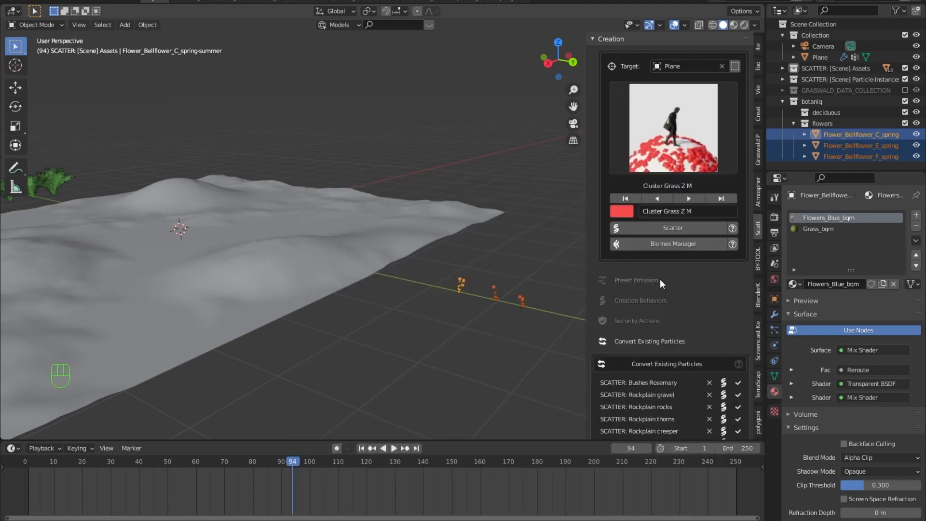
Give the new scatter system a blue-violet colour (H 0.709, S 0.828, V 0.962) and name it Bellflower.
{"action": "middle_click_drag", "start_coordinate": [320, 301], "coordinate": [380, 288], "text": "shift"}
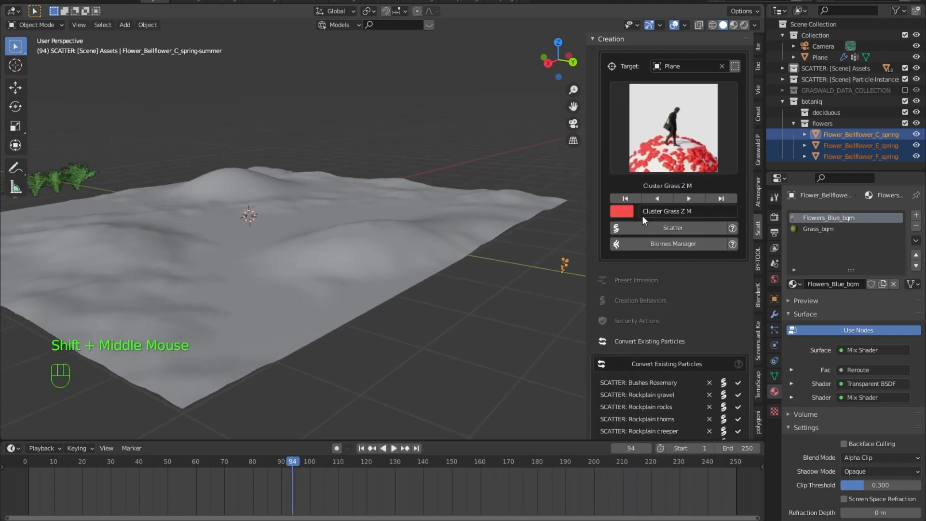
{"action": "left_click", "coordinate": [618, 211]}
{"action": "left_click_drag", "start_coordinate": [669, 125], "coordinate": [693, 105]}
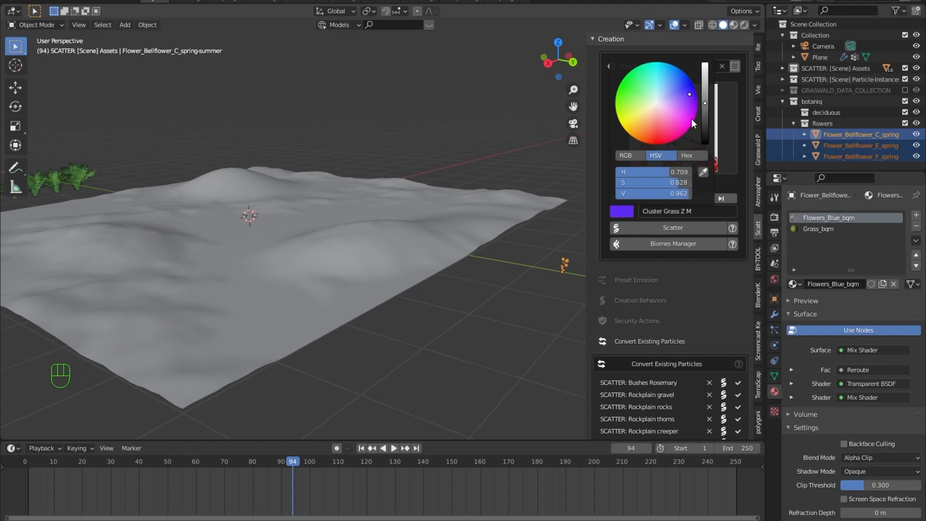
{"action": "left_click", "coordinate": [694, 212]}
{"action": "type", "text": "B"}
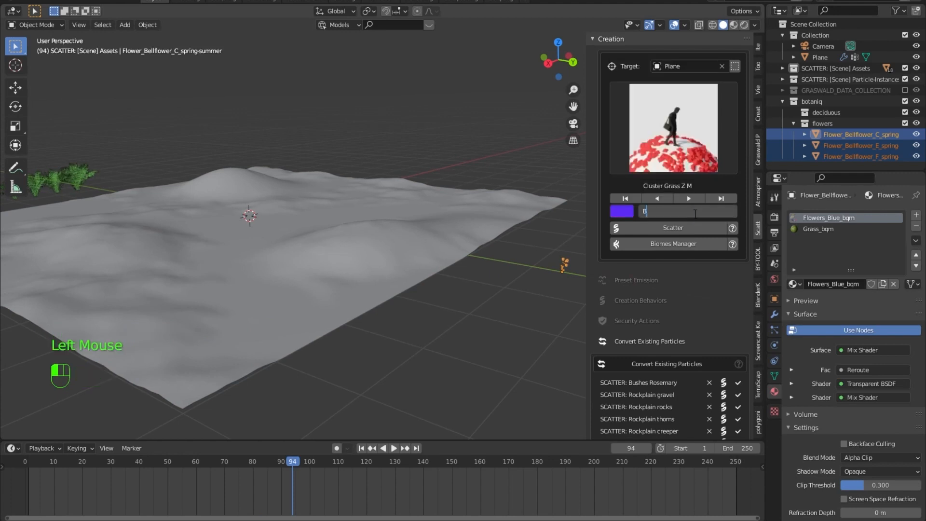
{"action": "type", "text": "ellflower"}
{"action": "key", "text": "Return"}
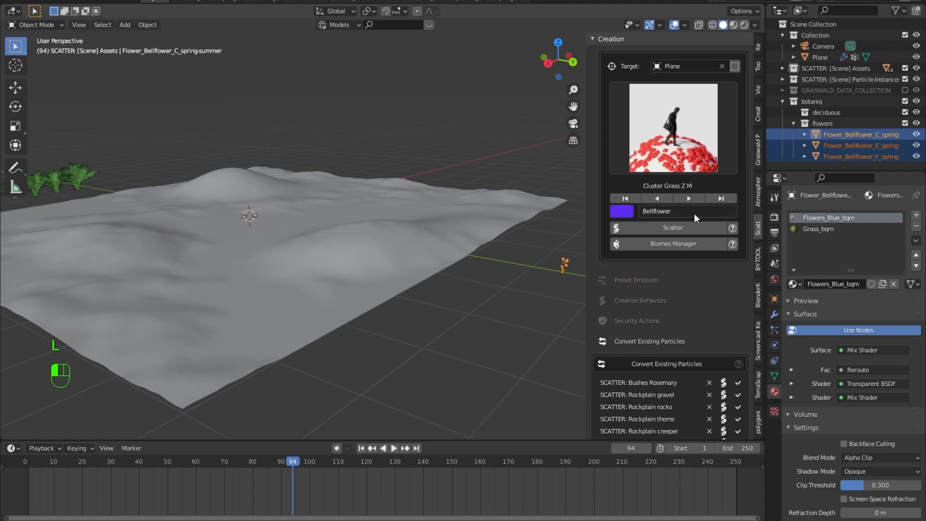
Scatter the selected bellflowers across the sculpted plane.
{"action": "left_click", "coordinate": [670, 227]}
{"action": "scroll", "coordinate": [324, 306], "scroll_direction": "up", "scroll_amount": 2}
{"action": "middle_click_drag", "start_coordinate": [333, 309], "coordinate": [424, 318], "text": "shift"}
{"action": "scroll", "coordinate": [421, 311], "scroll_direction": "down", "scroll_amount": 2}
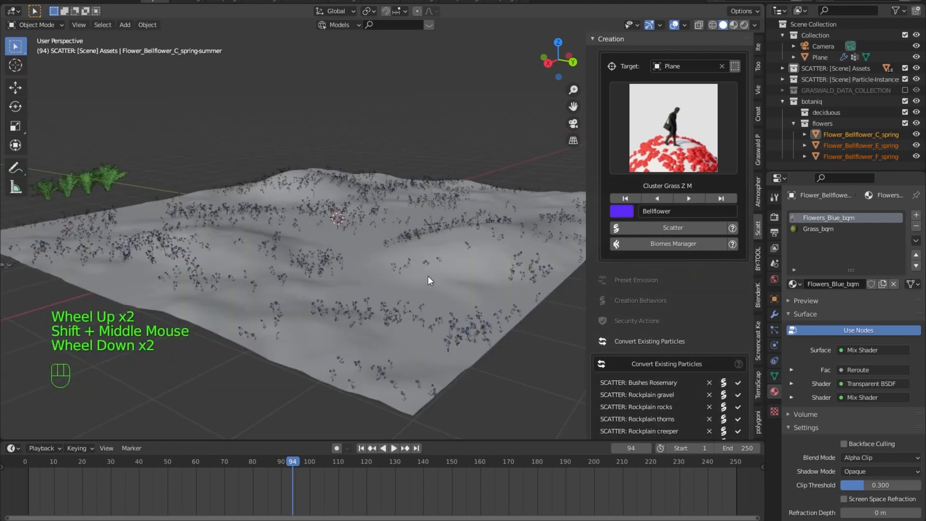
Set the Bellflower system's emission count to 3689 and its particle scale to 4.970.
{"action": "scroll", "coordinate": [592, 299], "scroll_direction": "down", "scroll_amount": 15}
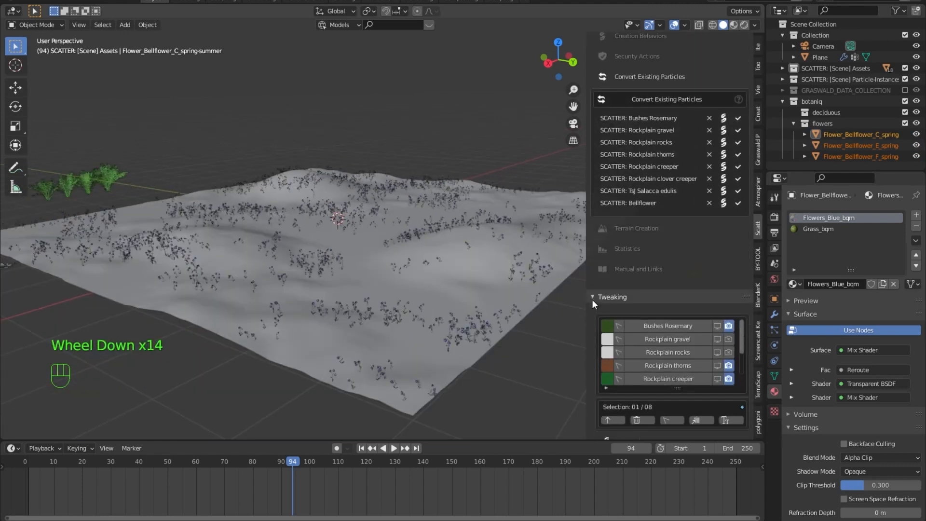
{"action": "scroll", "coordinate": [637, 293], "scroll_direction": "down", "scroll_amount": 6}
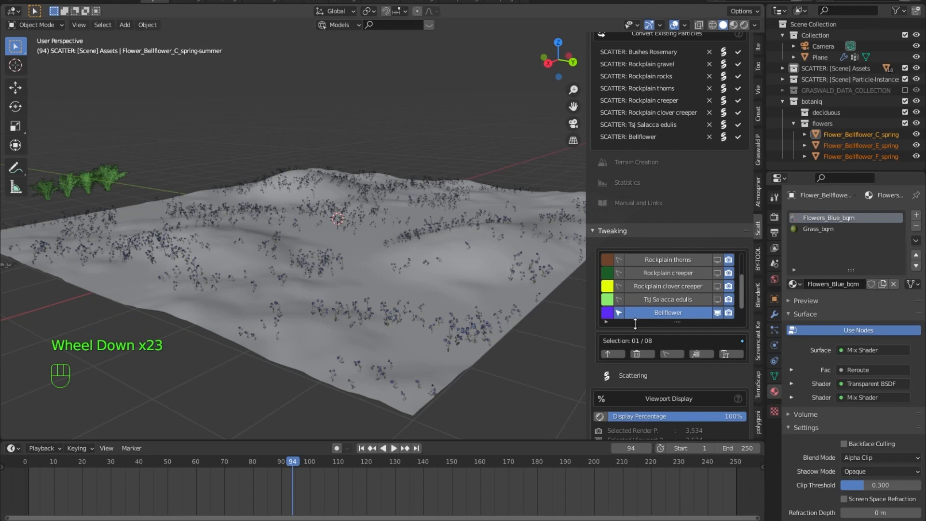
{"action": "scroll", "coordinate": [599, 333], "scroll_direction": "down", "scroll_amount": 7}
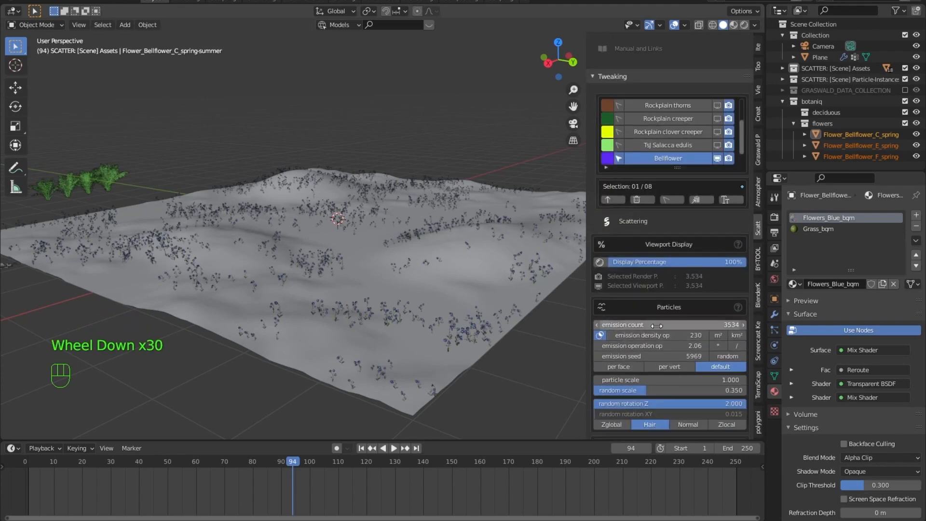
{"action": "left_click", "coordinate": [598, 335]}
{"action": "left_click_drag", "start_coordinate": [642, 324], "coordinate": [658, 325]}
{"action": "left_click_drag", "start_coordinate": [642, 380], "coordinate": [837, 379]}
{"action": "middle_click_drag", "start_coordinate": [244, 236], "coordinate": [240, 270]}
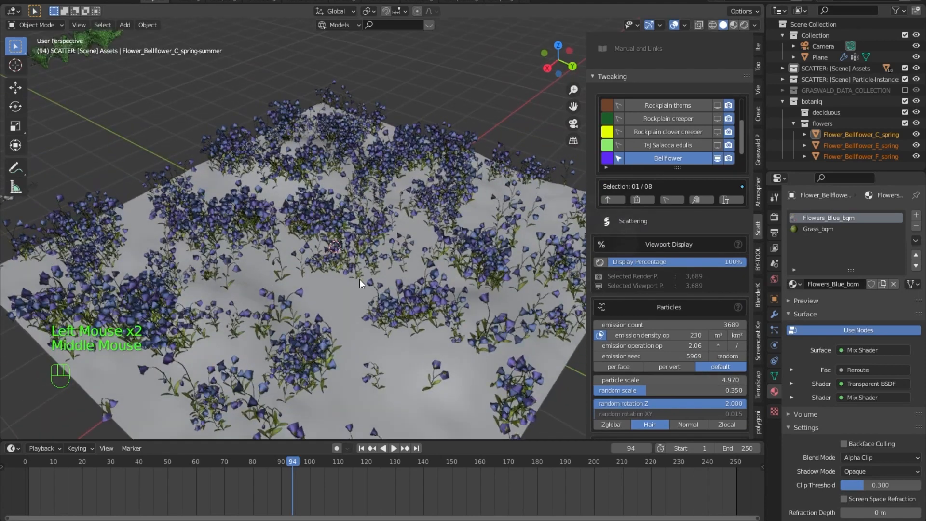
Look through the flower assets botaniq offers for spawning.
{"action": "left_click", "coordinate": [758, 422]}
{"action": "left_click", "coordinate": [702, 59]}
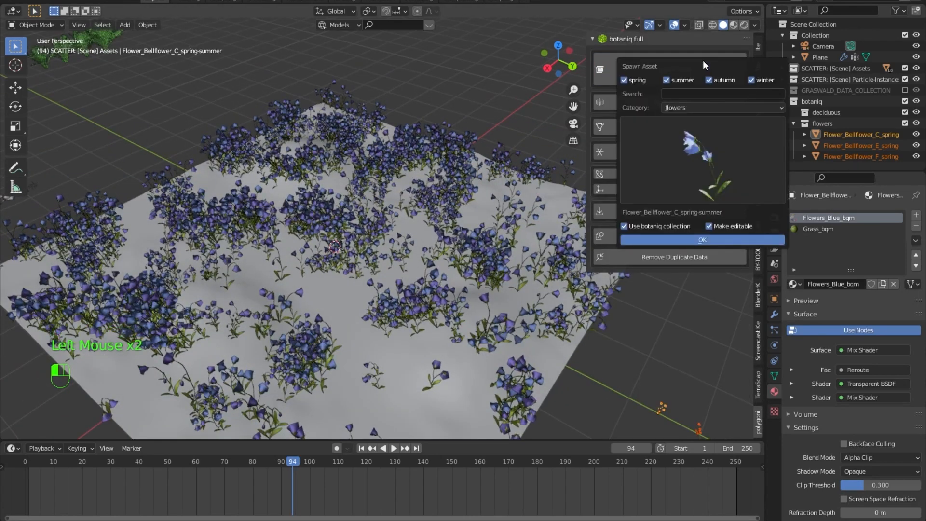
{"action": "left_click", "coordinate": [711, 159]}
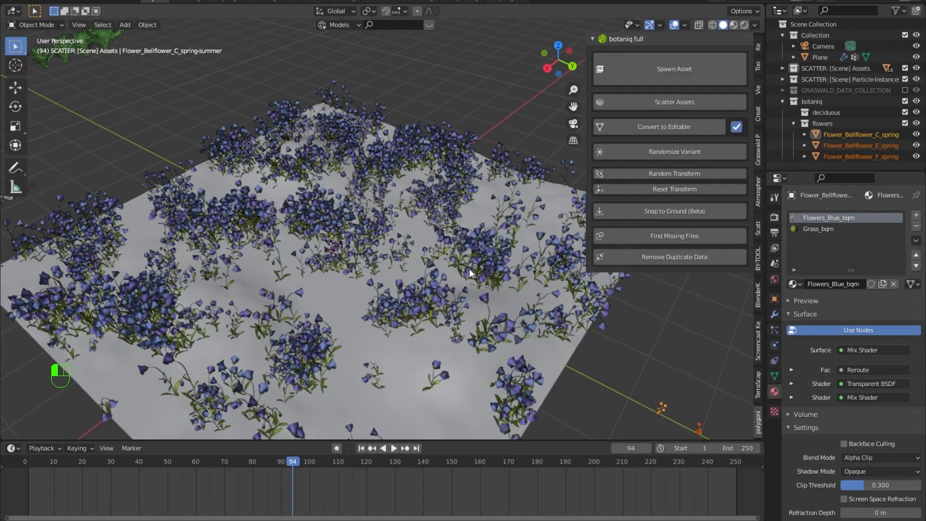
Hide the Bellflower scatter system in the viewport and bring up the Graswald Pro tools.
{"action": "mouse_move", "coordinate": [469, 268]}
{"action": "middle_mouse_down"}
{"action": "mouse_move", "coordinate": [488, 272]}
{"action": "mouse_move", "coordinate": [459, 239]}
{"action": "mouse_move", "coordinate": [473, 260]}
{"action": "middle_mouse_up"}
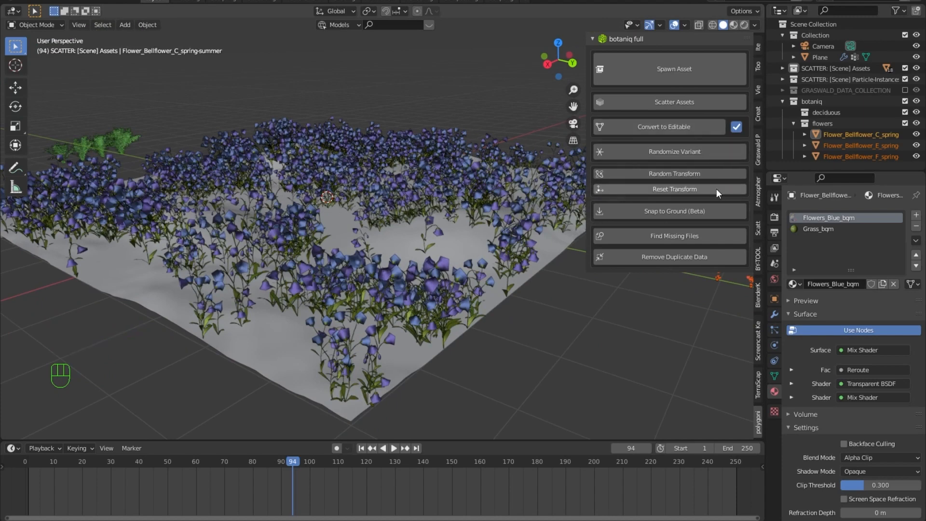
{"action": "left_click", "coordinate": [757, 230]}
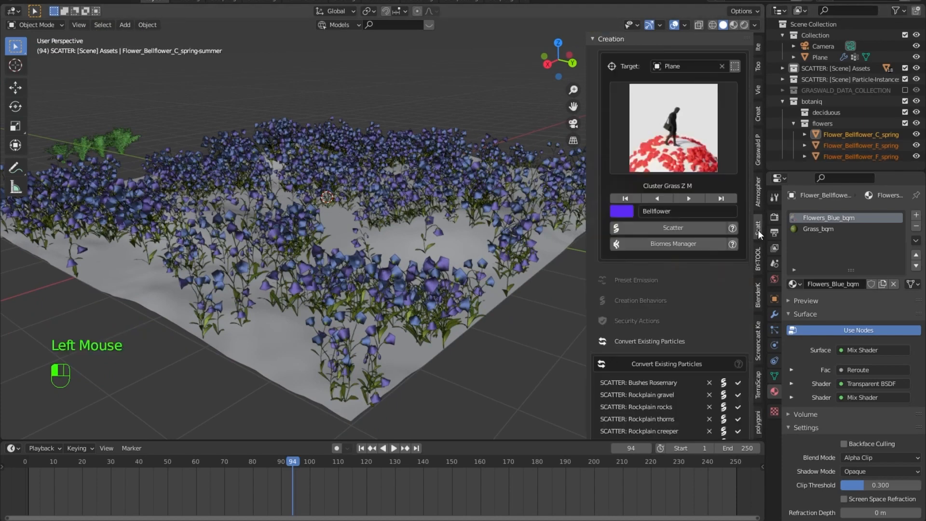
{"action": "scroll", "coordinate": [705, 267], "scroll_direction": "down", "scroll_amount": 8}
{"action": "scroll", "coordinate": [694, 275], "scroll_direction": "down", "scroll_amount": 6}
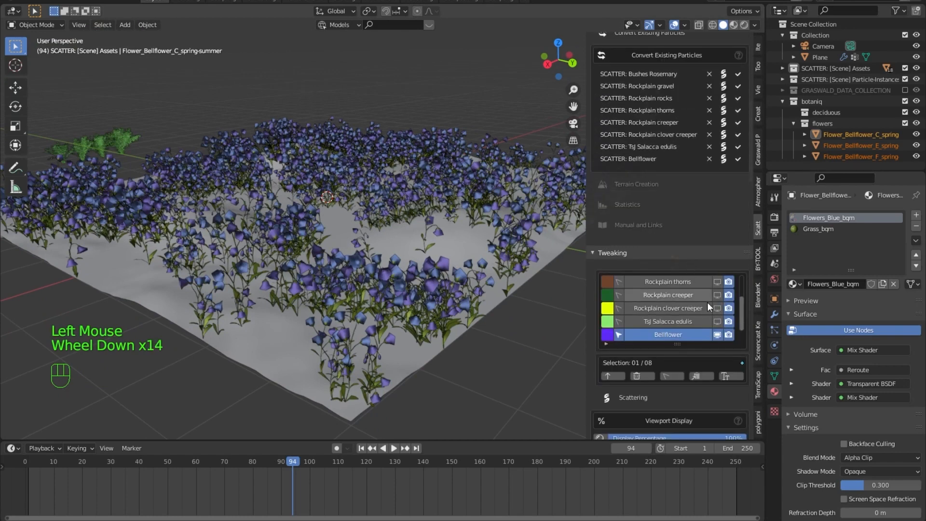
{"action": "left_click", "coordinate": [716, 334]}
{"action": "left_click", "coordinate": [757, 165]}
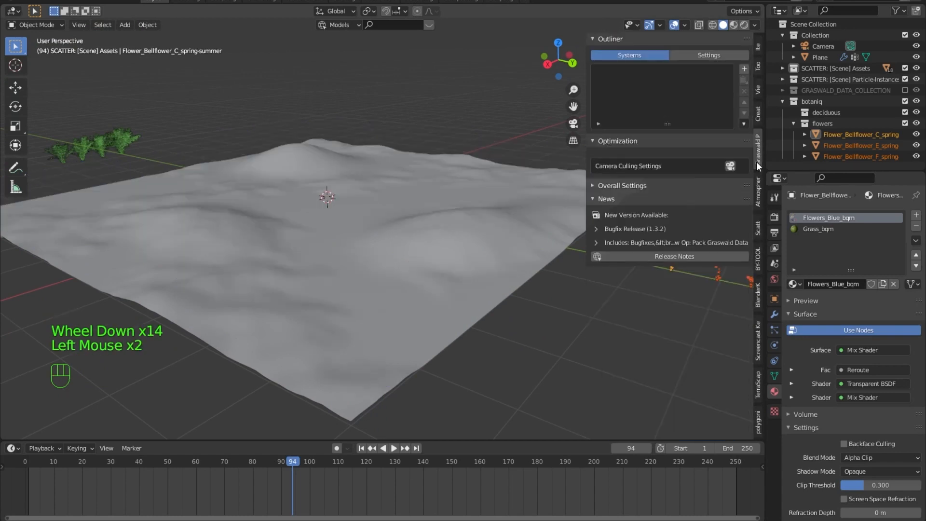
{"action": "left_click", "coordinate": [745, 69]}
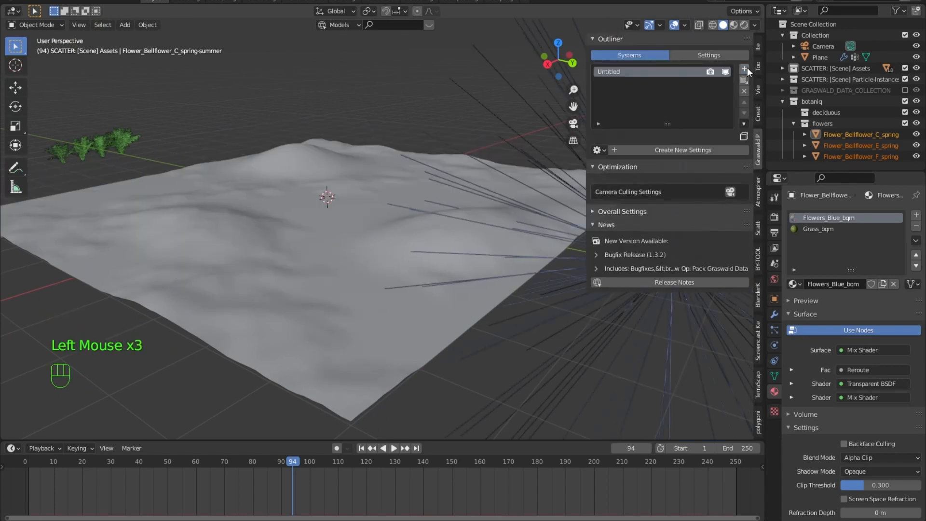
{"action": "middle_click_drag", "start_coordinate": [476, 240], "coordinate": [418, 272], "text": "shift"}
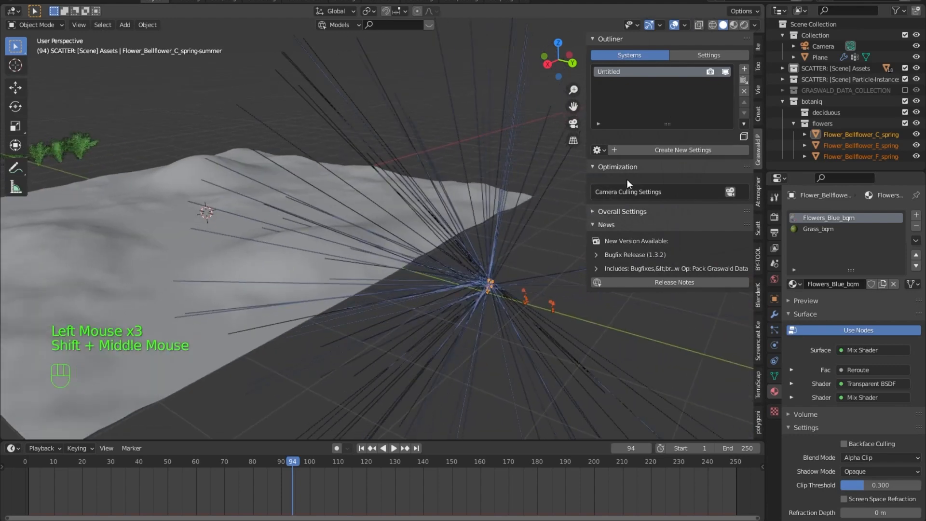
{"action": "left_click", "coordinate": [744, 80]}
Add a Graswald system with new settings to the sculpted plane and use the flowers collection as its source.
{"action": "left_click", "coordinate": [320, 248]}
{"action": "middle_click_drag", "start_coordinate": [319, 248], "coordinate": [376, 235], "text": "shift"}
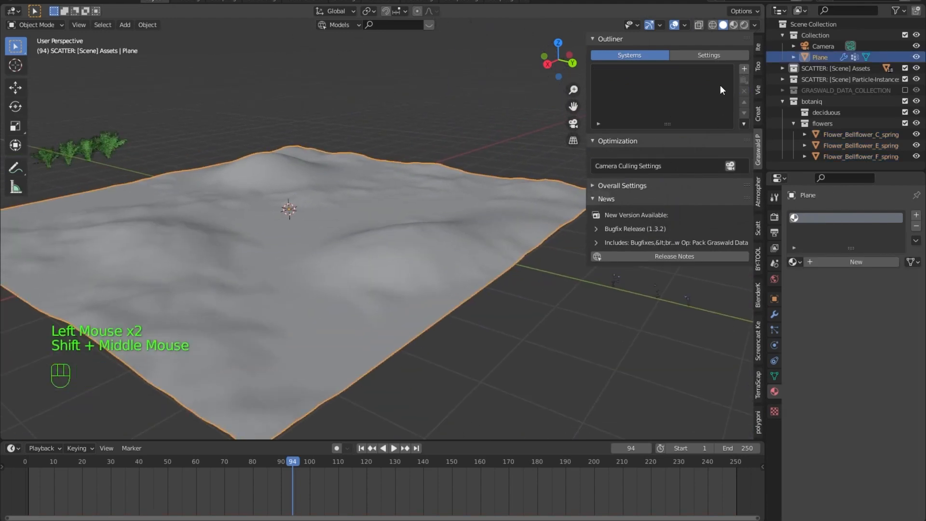
{"action": "left_click", "coordinate": [747, 67]}
{"action": "left_click", "coordinate": [689, 151]}
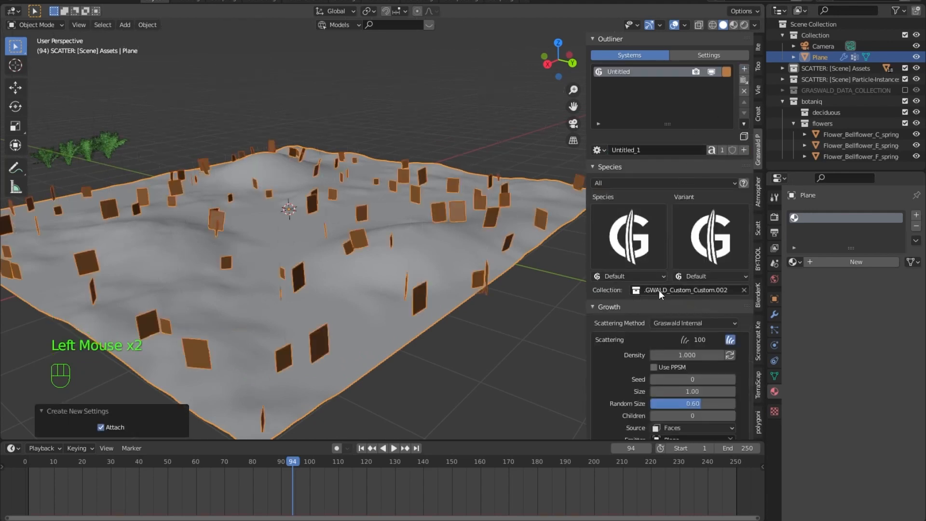
{"action": "left_click", "coordinate": [684, 289]}
{"action": "left_click", "coordinate": [674, 403]}
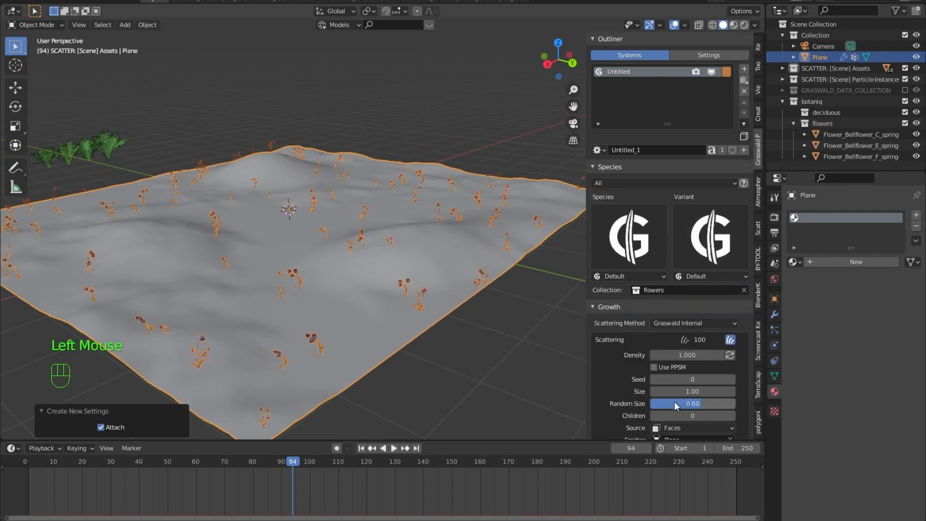
Set the Graswald flower system's density to 62.029 and remove the system from the plane.
{"action": "left_click_drag", "start_coordinate": [660, 355], "coordinate": [490, 302]}
{"action": "left_click", "coordinate": [450, 336]}
{"action": "left_click", "coordinate": [457, 339]}
{"action": "middle_click_drag", "start_coordinate": [456, 340], "coordinate": [375, 254], "text": "shift"}
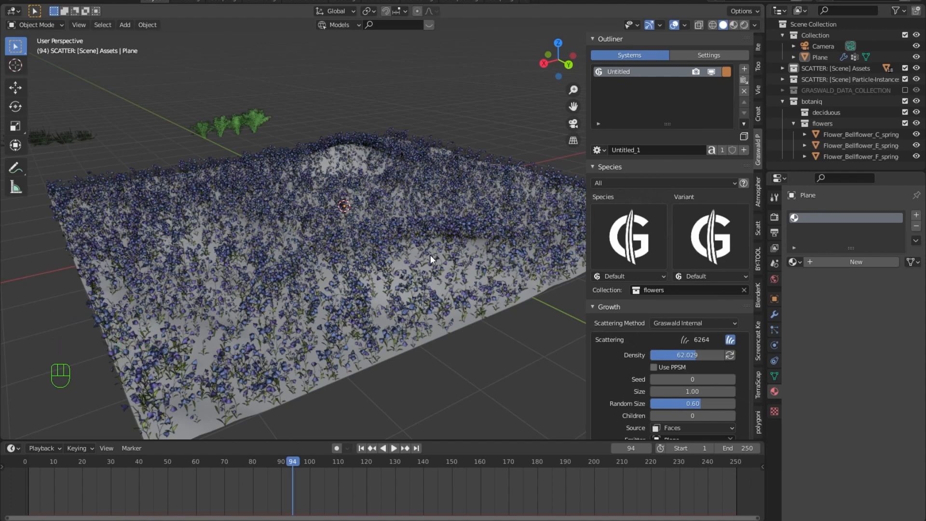
{"action": "left_click", "coordinate": [744, 91]}
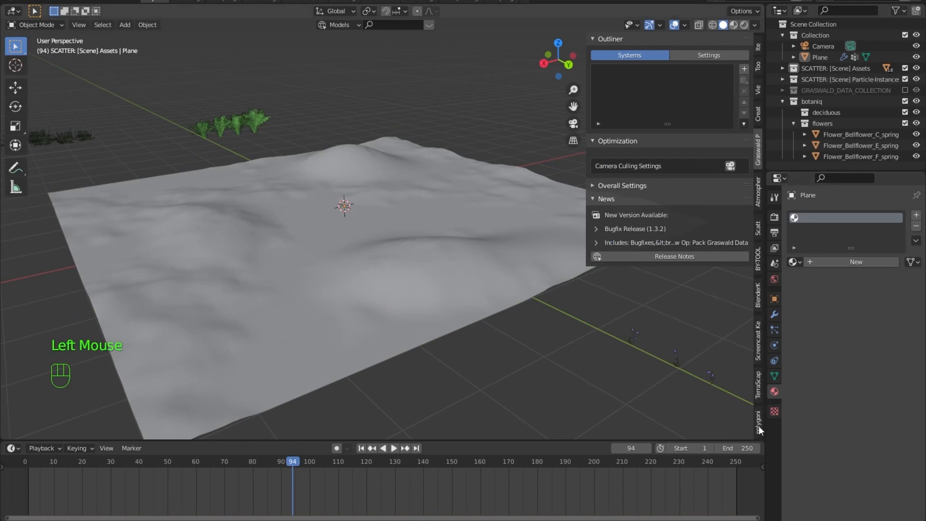
Open botaniq's asset spawning options again.
{"action": "left_click", "coordinate": [759, 424]}
{"action": "left_click", "coordinate": [660, 68]}
{"action": "left_click", "coordinate": [672, 107]}
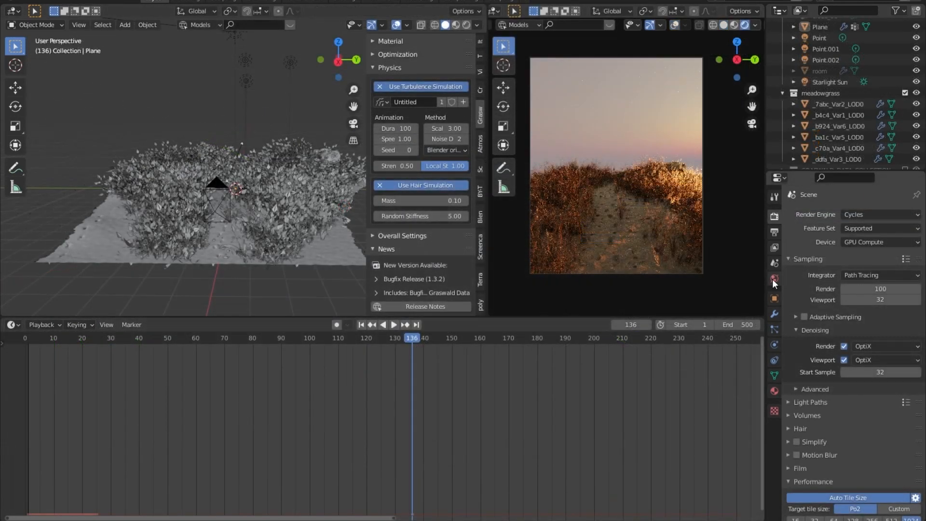
Examine the world's Physical Atmosphere settings for sun, atmosphere, stars, ground and artistic controls in the meadow grass scene.
{"action": "left_click", "coordinate": [773, 279]}
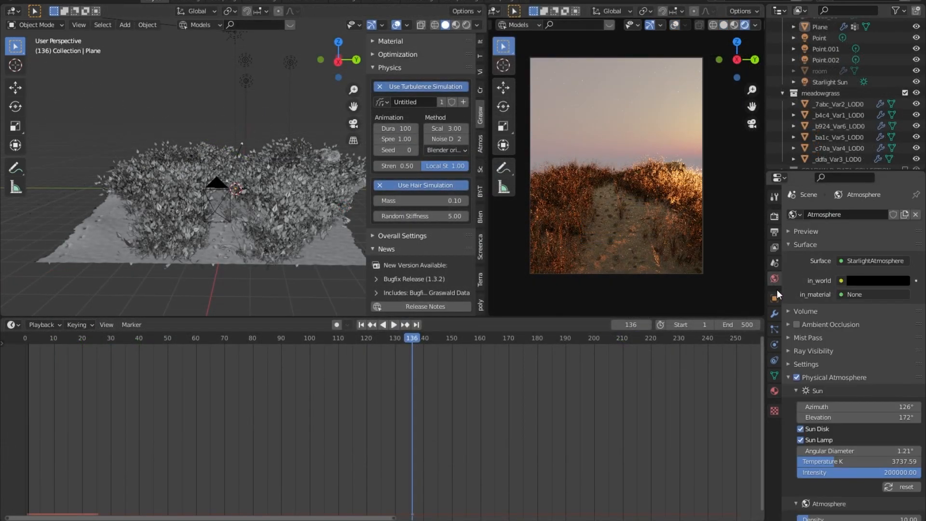
{"action": "scroll", "coordinate": [794, 269], "scroll_direction": "down", "scroll_amount": 3}
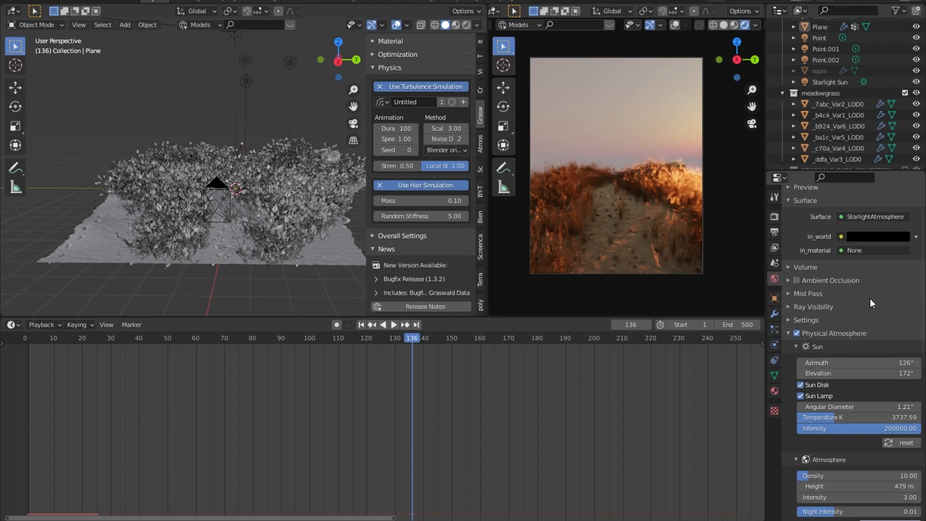
{"action": "scroll", "coordinate": [867, 292], "scroll_direction": "down", "scroll_amount": 2}
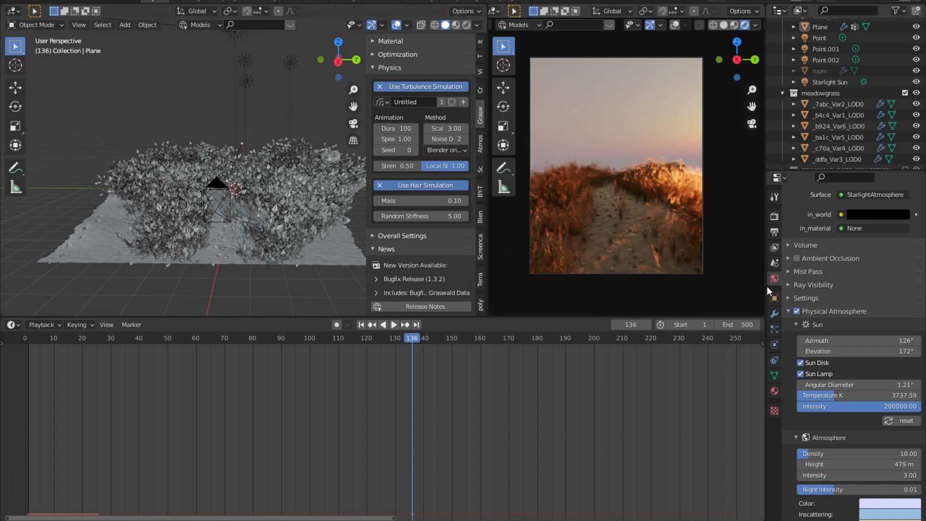
{"action": "scroll", "coordinate": [794, 285], "scroll_direction": "down", "scroll_amount": 6}
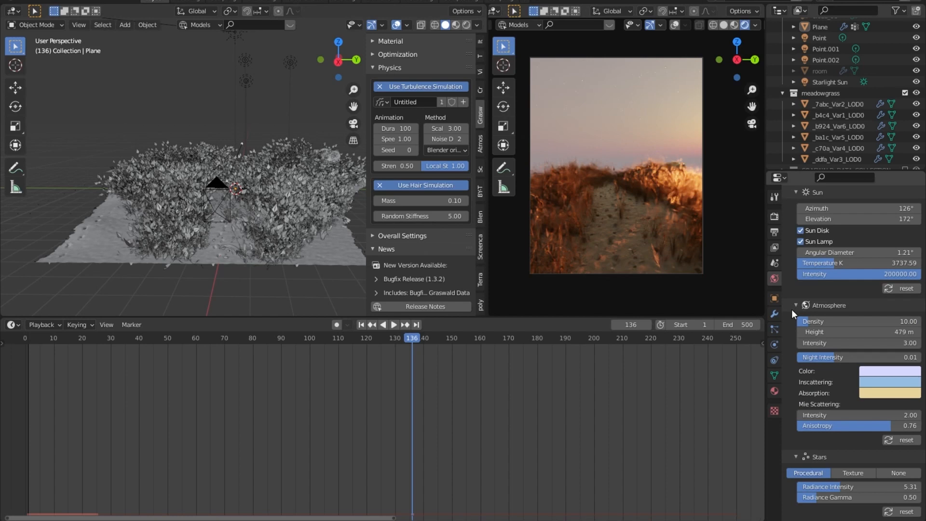
{"action": "scroll", "coordinate": [791, 313], "scroll_direction": "down", "scroll_amount": 1}
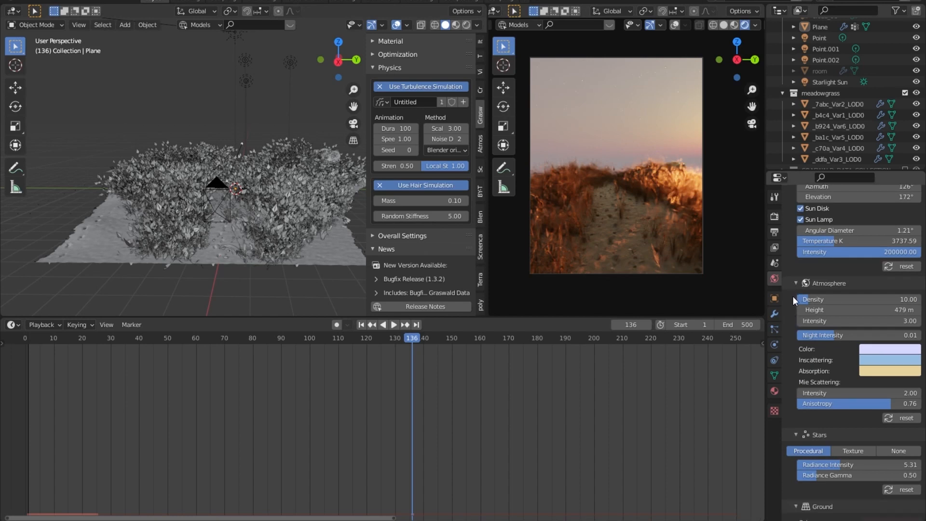
{"action": "scroll", "coordinate": [789, 289], "scroll_direction": "up", "scroll_amount": 3}
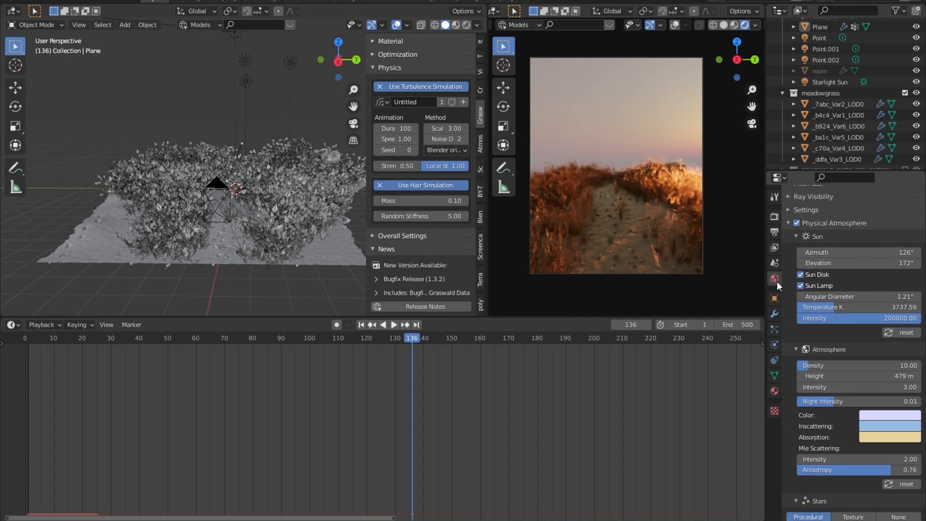
{"action": "scroll", "coordinate": [783, 310], "scroll_direction": "down", "scroll_amount": 4}
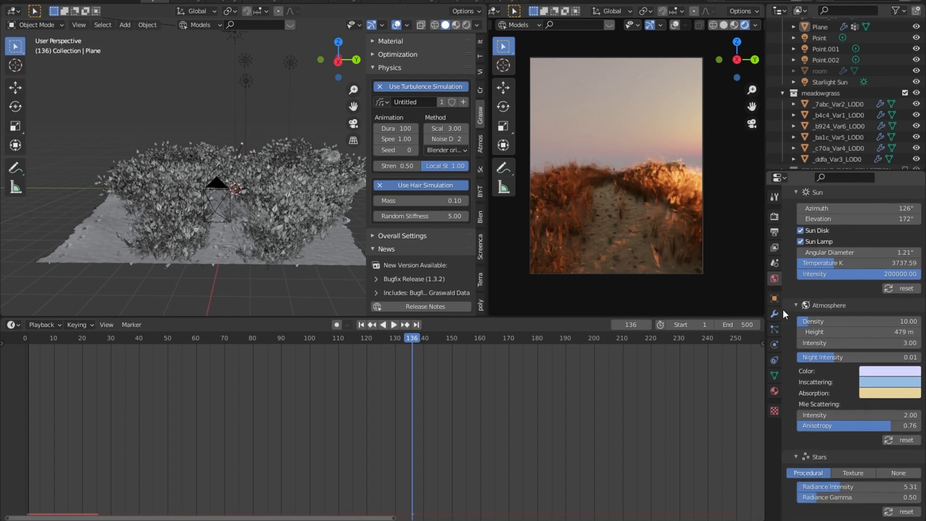
{"action": "scroll", "coordinate": [783, 314], "scroll_direction": "down", "scroll_amount": 3}
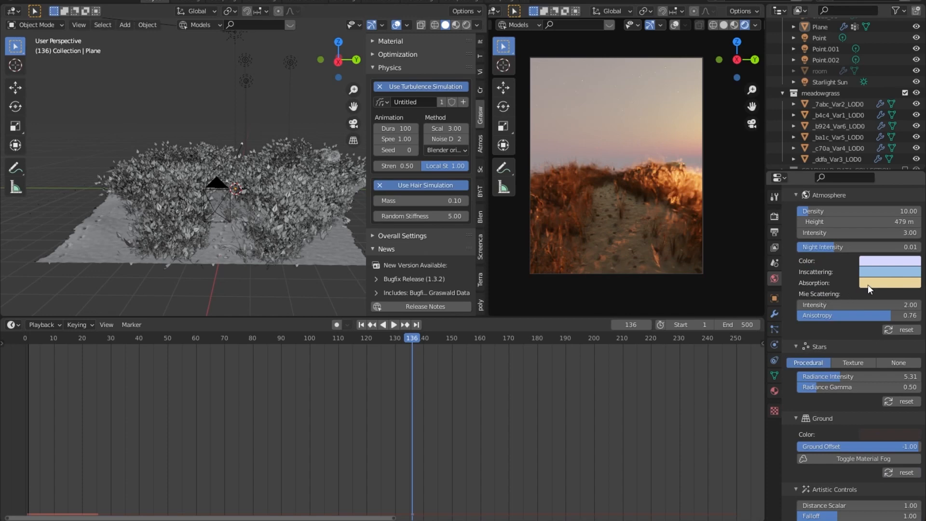
{"action": "left_click", "coordinate": [867, 285]}
{"action": "scroll", "coordinate": [797, 325], "scroll_direction": "down", "scroll_amount": 3}
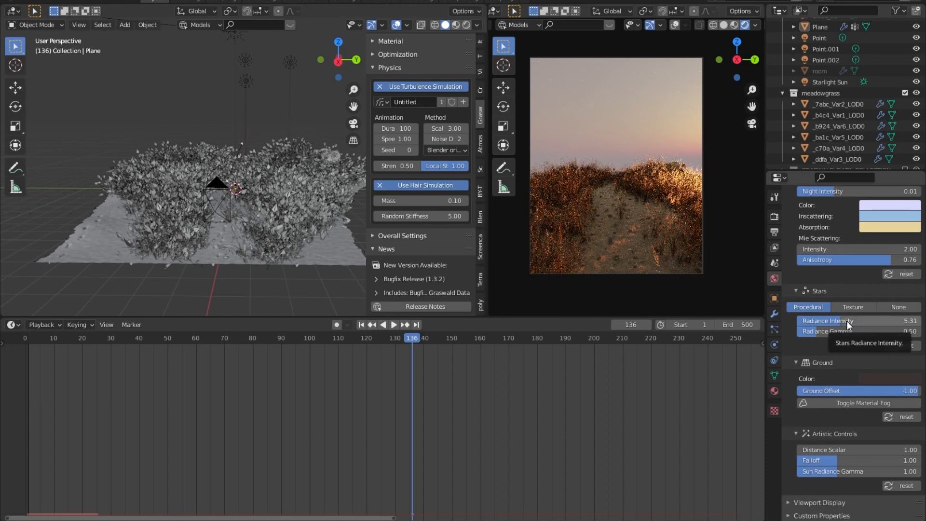
Try star radiance intensities of 15.00 and 1.92 against the rendered sky, and settle on 11.50.
{"action": "scroll", "coordinate": [615, 99], "scroll_direction": "up", "scroll_amount": 4}
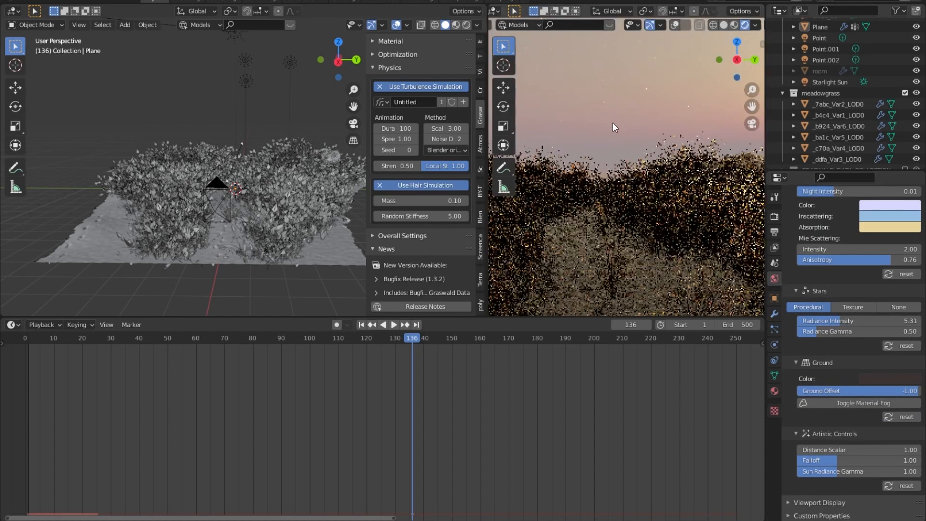
{"action": "middle_click_drag", "start_coordinate": [612, 112], "coordinate": [617, 223]}
{"action": "left_click_drag", "start_coordinate": [842, 321], "coordinate": [922, 324]}
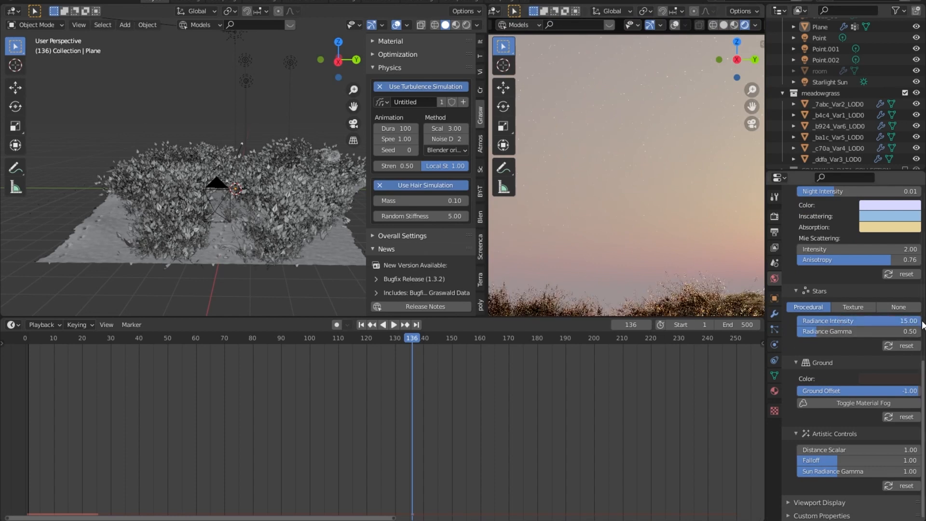
{"action": "left_click_drag", "start_coordinate": [880, 323], "coordinate": [812, 322]}
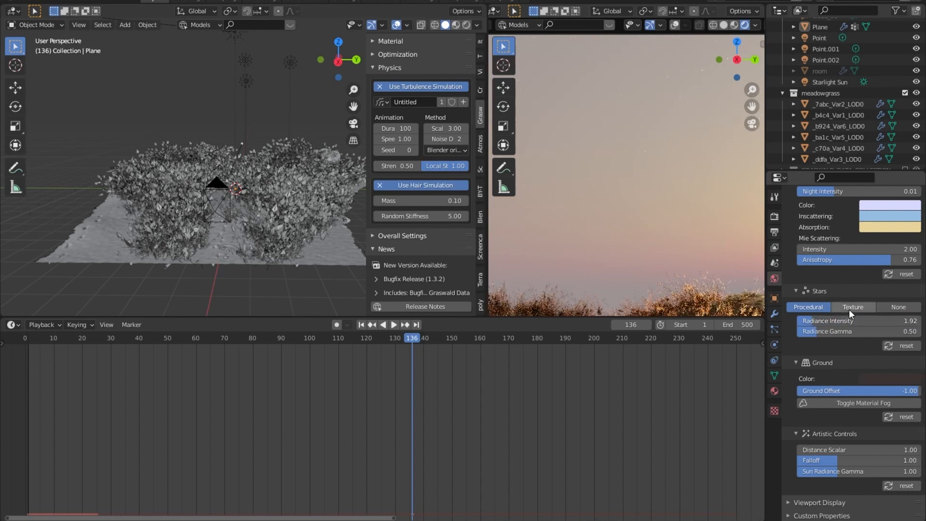
{"action": "left_click_drag", "start_coordinate": [844, 320], "coordinate": [888, 320]}
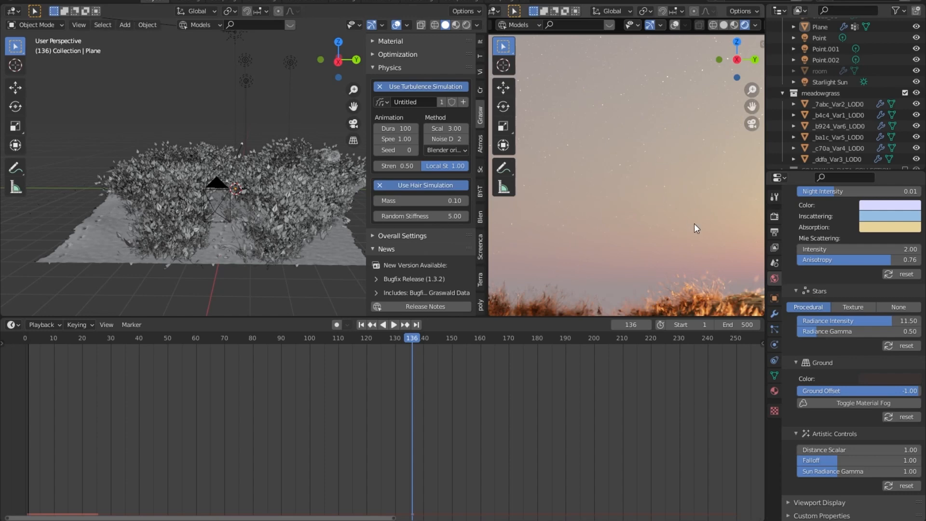
{"action": "scroll", "coordinate": [655, 218], "scroll_direction": "down", "scroll_amount": 3}
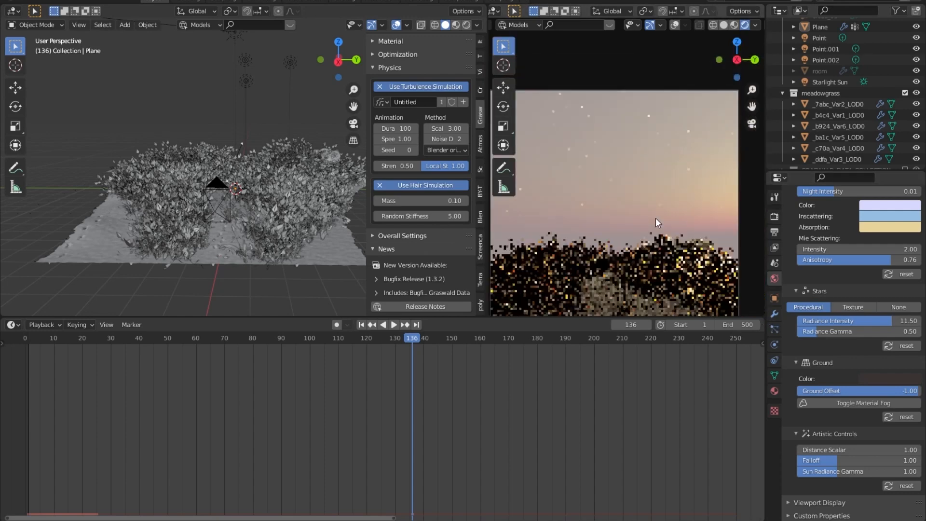
{"action": "scroll", "coordinate": [656, 218], "scroll_direction": "down", "scroll_amount": 3}
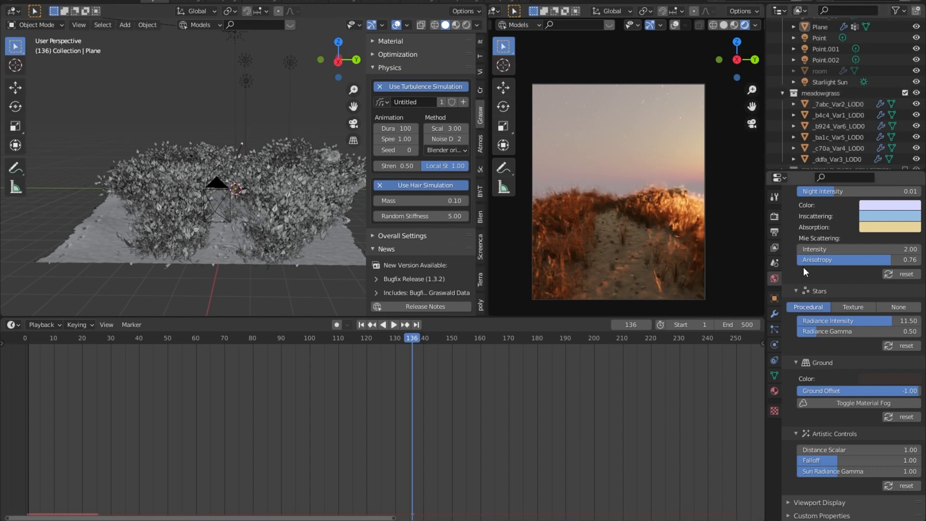
Collapse the meadowgrass and large rocks collections and rotate the Starlight Sun 31.9° about the global Y axis.
{"action": "left_click", "coordinate": [782, 93]}
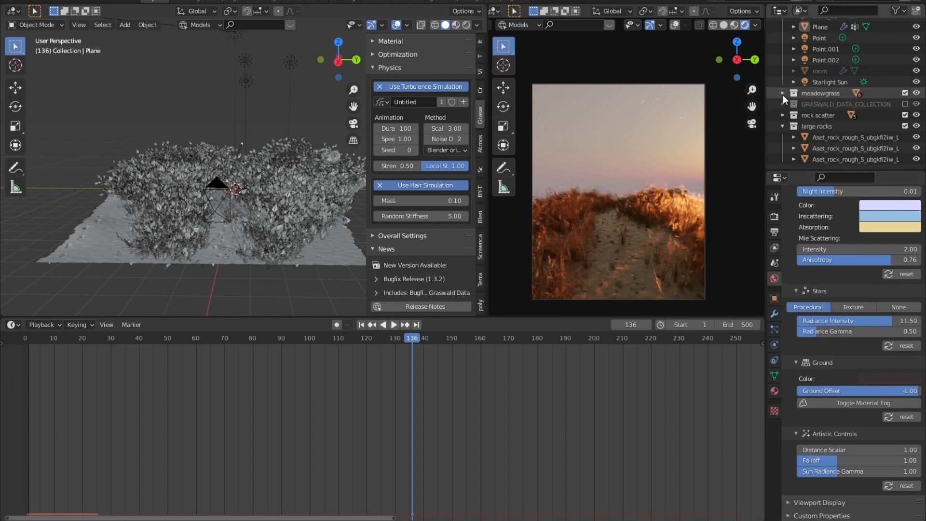
{"action": "left_click", "coordinate": [782, 126]}
{"action": "left_click", "coordinate": [820, 115]}
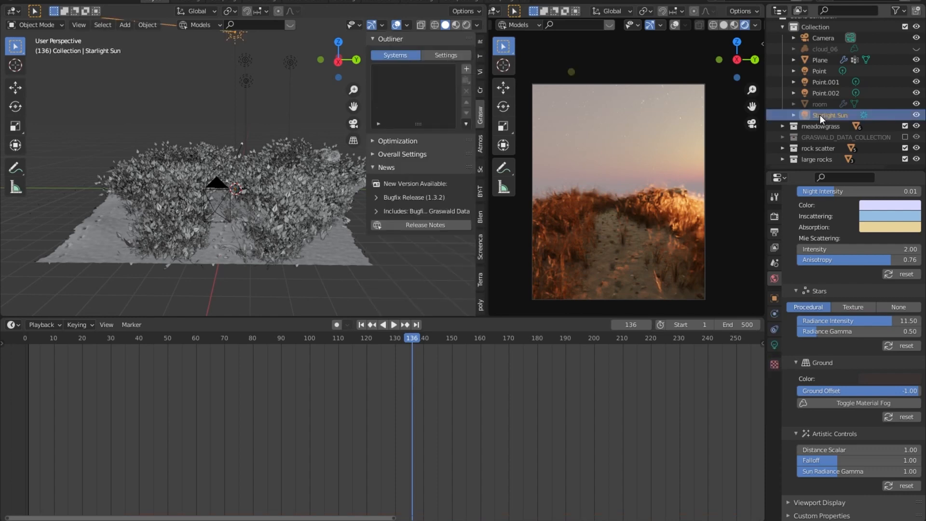
{"action": "middle_click_drag", "start_coordinate": [239, 105], "coordinate": [300, 172]}
{"action": "scroll", "coordinate": [222, 158], "scroll_direction": "down", "scroll_amount": 4}
{"action": "key", "text": "r"}
{"action": "key", "text": "y"}
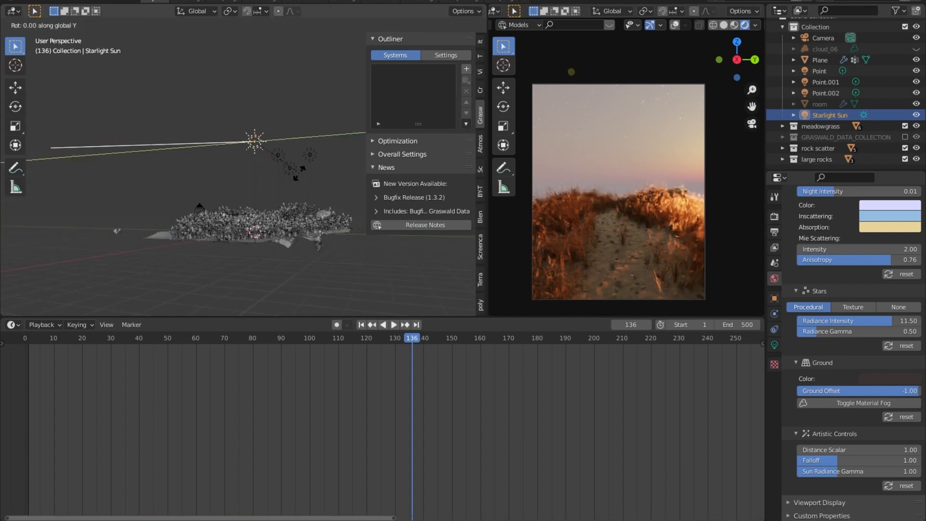
{"action": "left_click", "coordinate": [308, 145]}
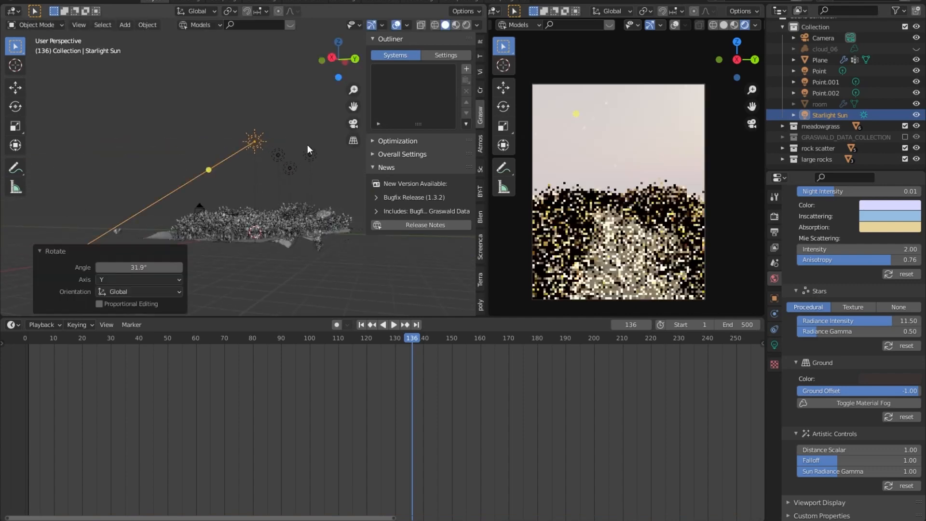
{"action": "mouse_move", "coordinate": [285, 158]}
{"action": "middle_mouse_down"}
{"action": "mouse_move", "coordinate": [279, 211]}
{"action": "mouse_move", "coordinate": [301, 154]}
{"action": "middle_mouse_up"}
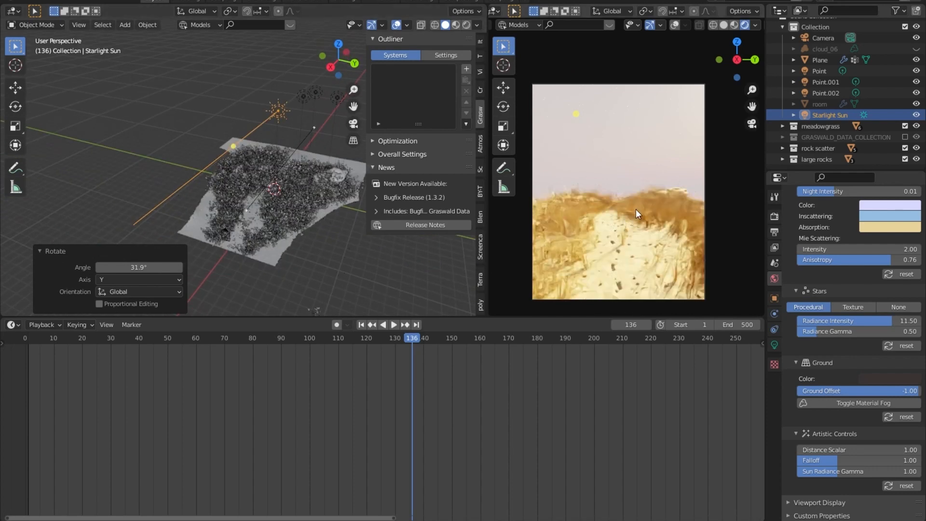
Rotate the Starlight Sun -60.9° about the global Y axis for a night sky.
{"action": "middle_click_drag", "start_coordinate": [337, 199], "coordinate": [320, 170]}
{"action": "key", "text": "r"}
{"action": "key", "text": "y"}
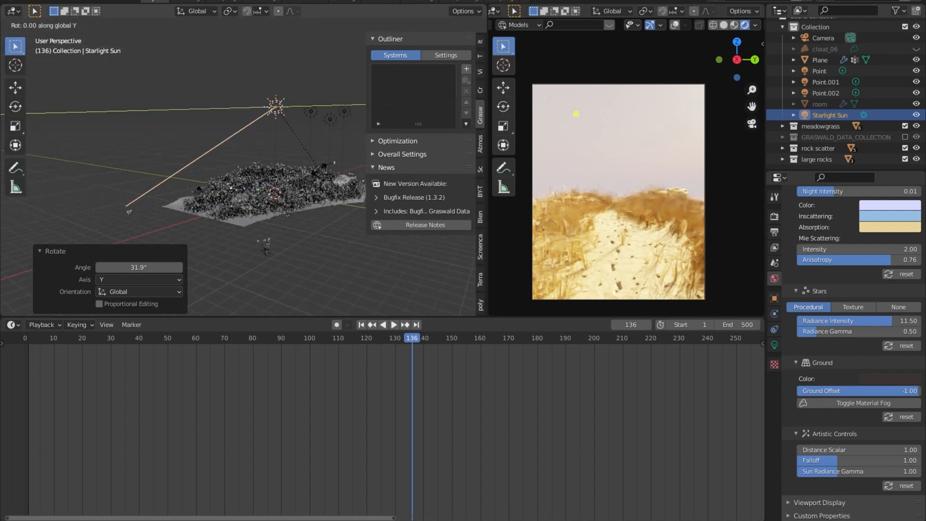
{"action": "left_click", "coordinate": [230, 199]}
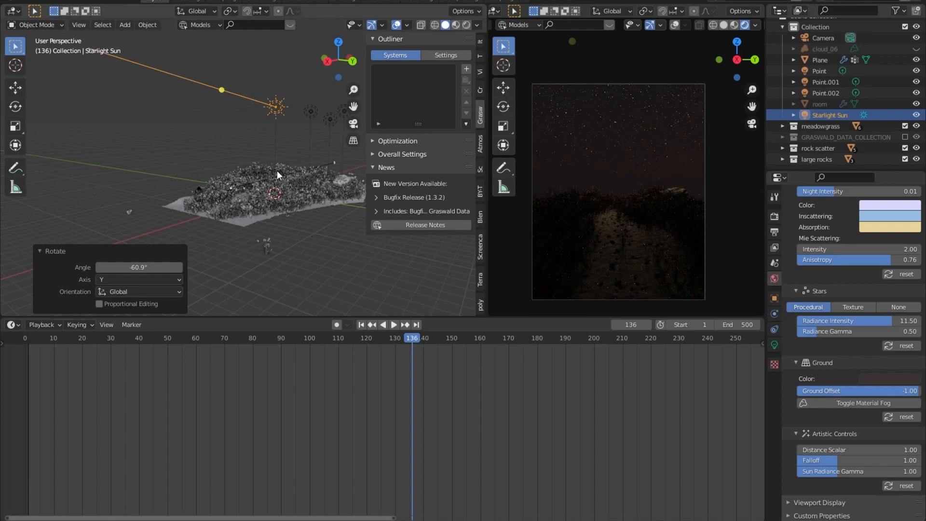
Rotate the Starlight Sun 40.8° about the global Y axis, and rotate it further with the global Z axis locked to relight the meadow.
{"action": "key", "text": "r"}
{"action": "key", "text": "y"}
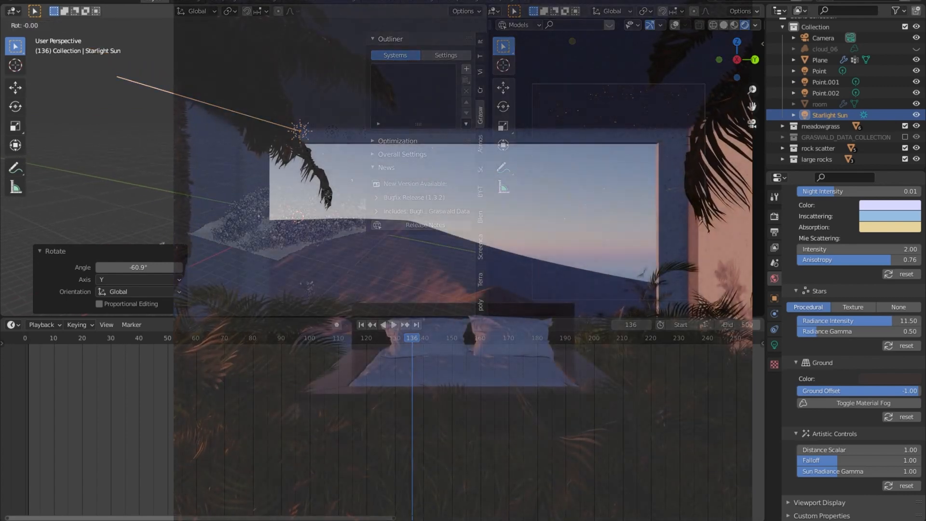
{"action": "key", "text": "Return"}
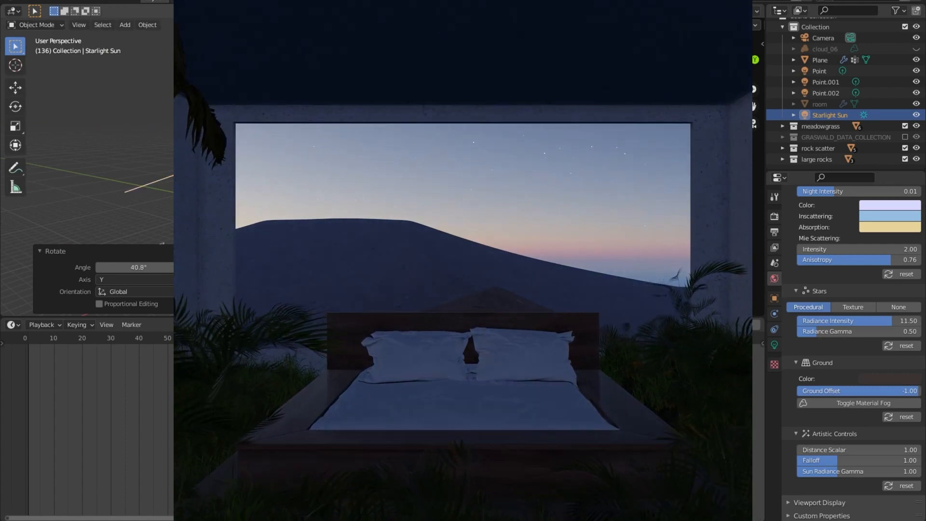
{"action": "key", "text": "r"}
{"action": "key", "text": "shift+z"}
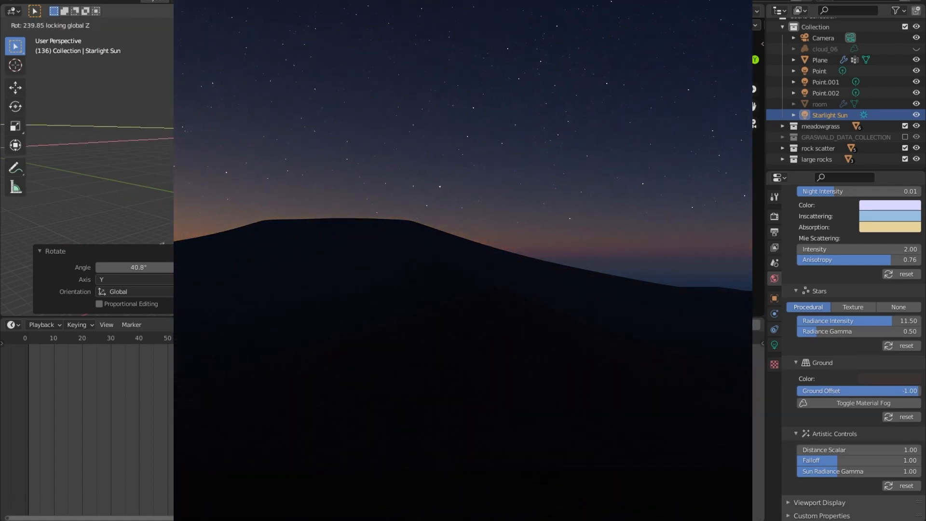
{"action": "key", "text": "Return"}
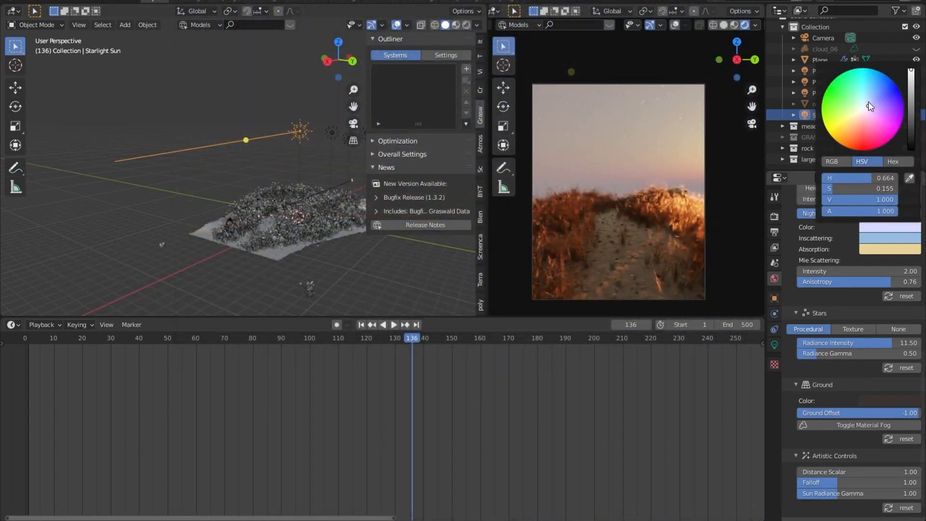
Try orange and saturated blue for the atmosphere color, and settle on a pale blue with hue 0.611 and saturation 0.104.
{"action": "left_click", "coordinate": [850, 130]}
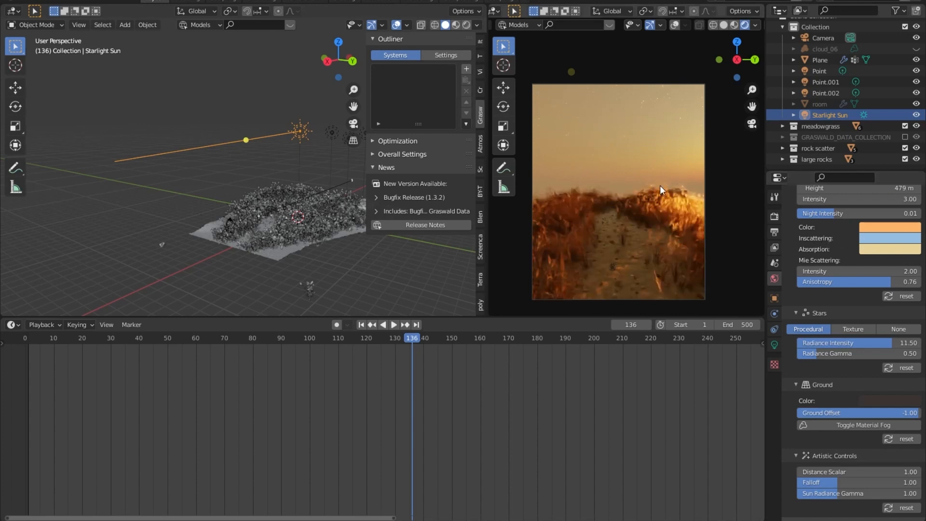
{"action": "left_click", "coordinate": [893, 227]}
{"action": "left_click", "coordinate": [882, 77]}
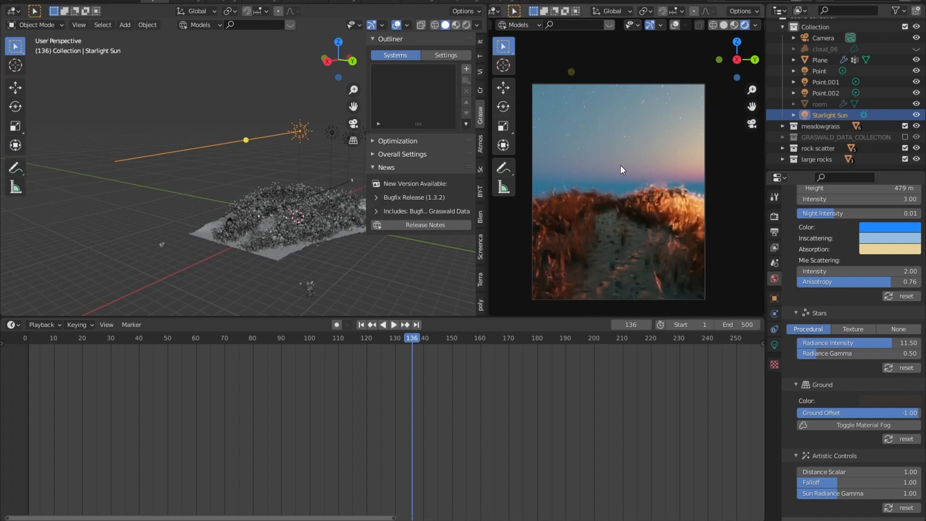
{"action": "left_click", "coordinate": [872, 228]}
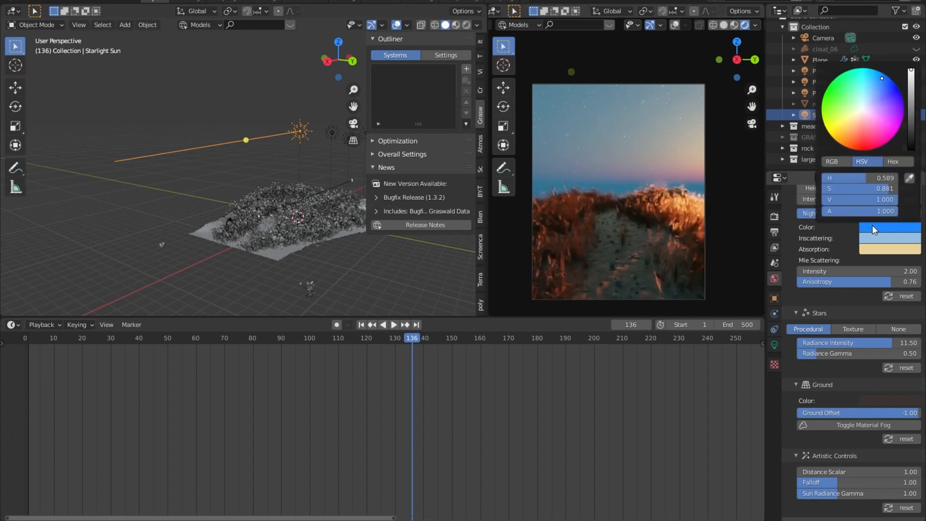
{"action": "left_click_drag", "start_coordinate": [865, 111], "coordinate": [865, 105]}
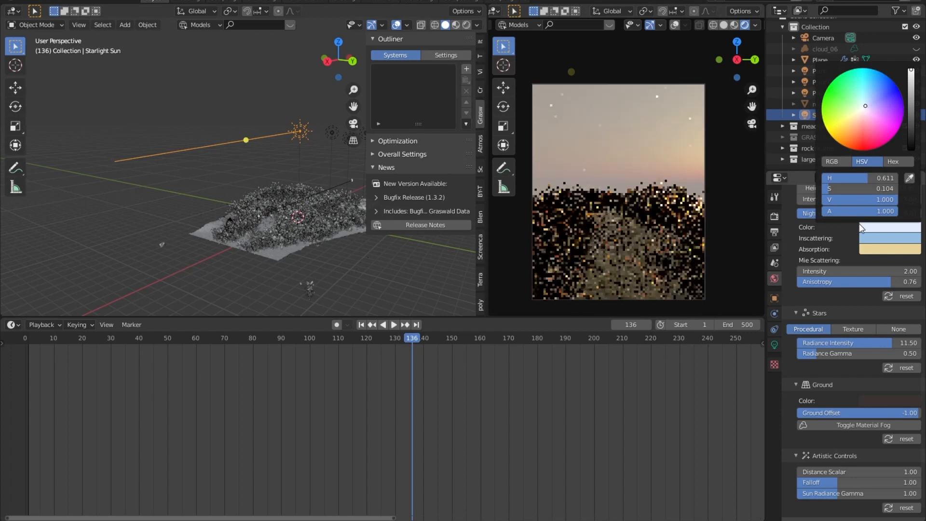
Try cyan, magenta, orange and yellow inscattering colors against the rendered sky, and settle on a pale desaturated blue.
{"action": "left_click", "coordinate": [888, 240]}
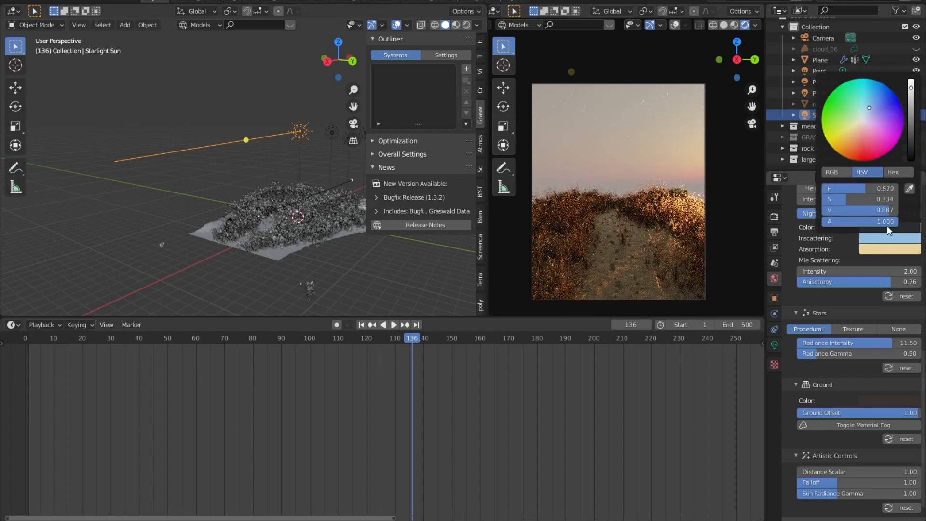
{"action": "left_click_drag", "start_coordinate": [880, 101], "coordinate": [872, 79]}
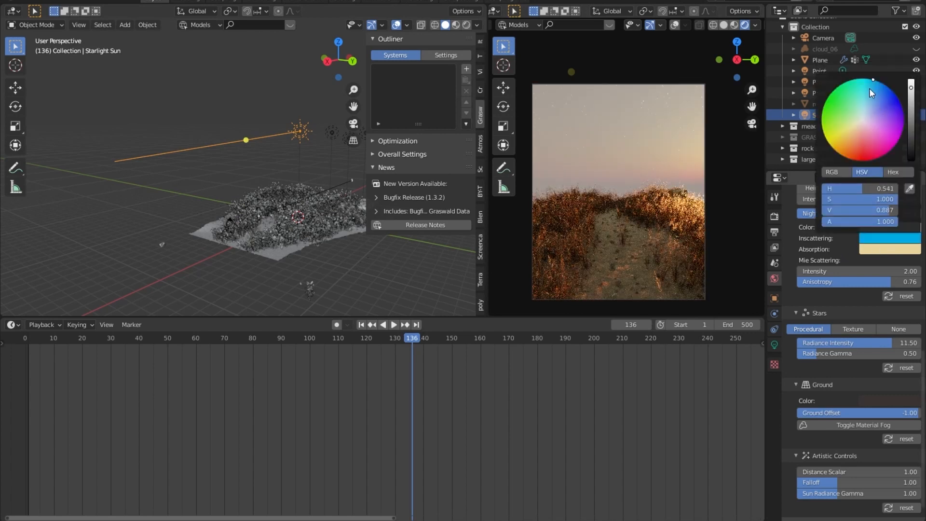
{"action": "left_click", "coordinate": [893, 238]}
{"action": "left_click_drag", "start_coordinate": [876, 121], "coordinate": [893, 147]}
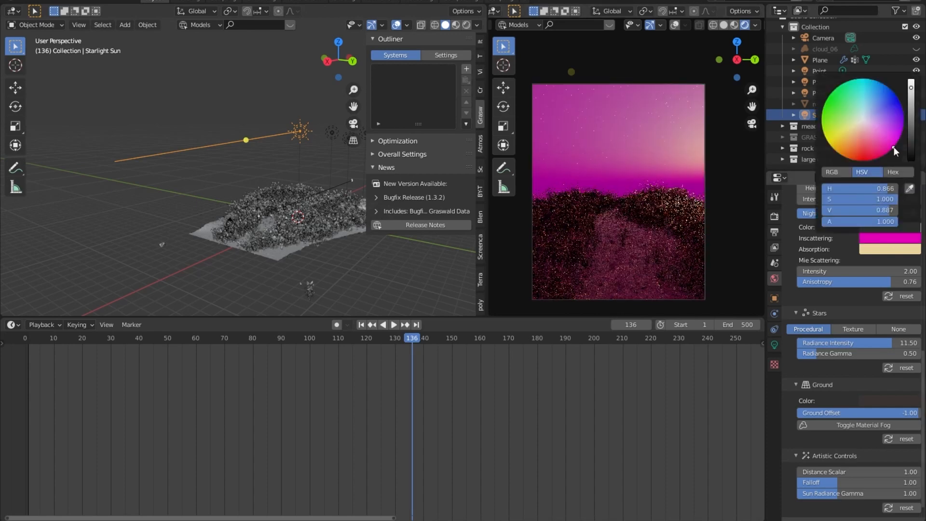
{"action": "left_click", "coordinate": [849, 158]}
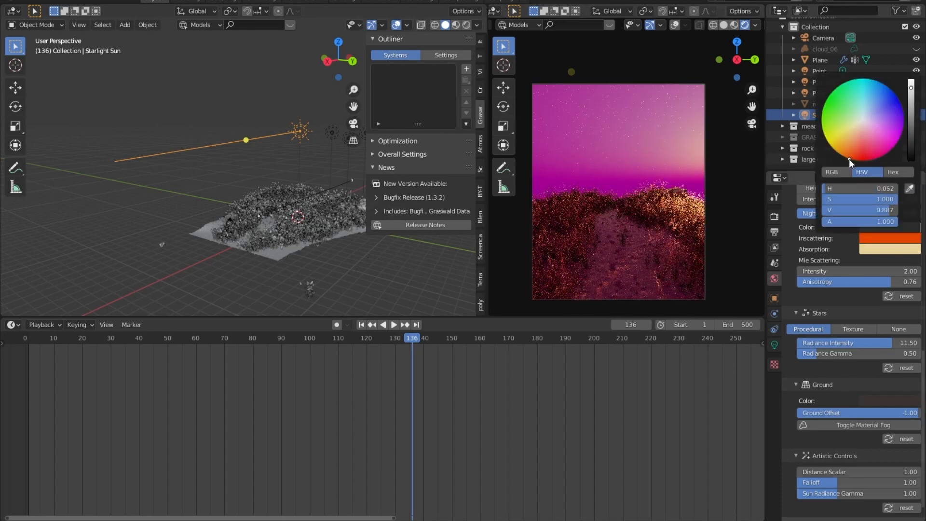
{"action": "left_click", "coordinate": [849, 123]}
{"action": "left_click", "coordinate": [821, 117]}
{"action": "left_click_drag", "start_coordinate": [842, 109], "coordinate": [868, 112]}
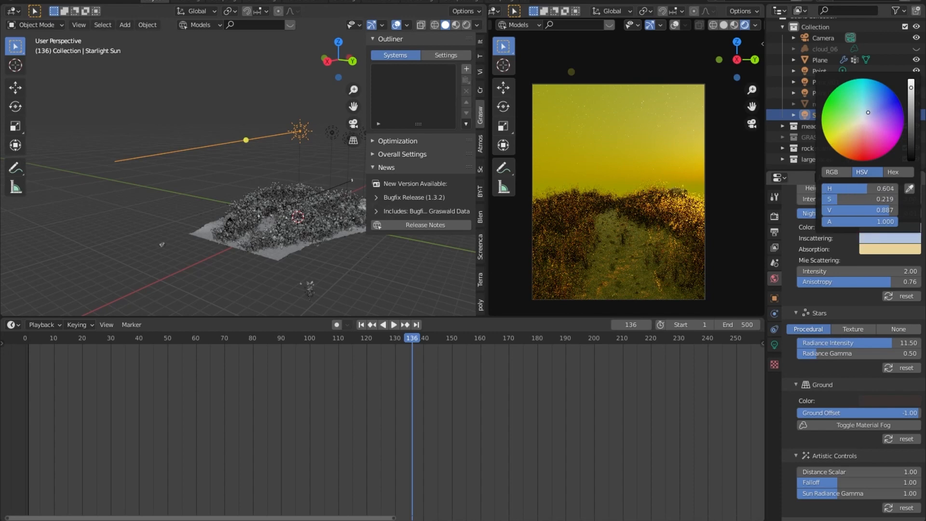
Try blue and magenta absorption colors against the rendered sunlight, and settle on a pale cream.
{"action": "left_click", "coordinate": [879, 248]}
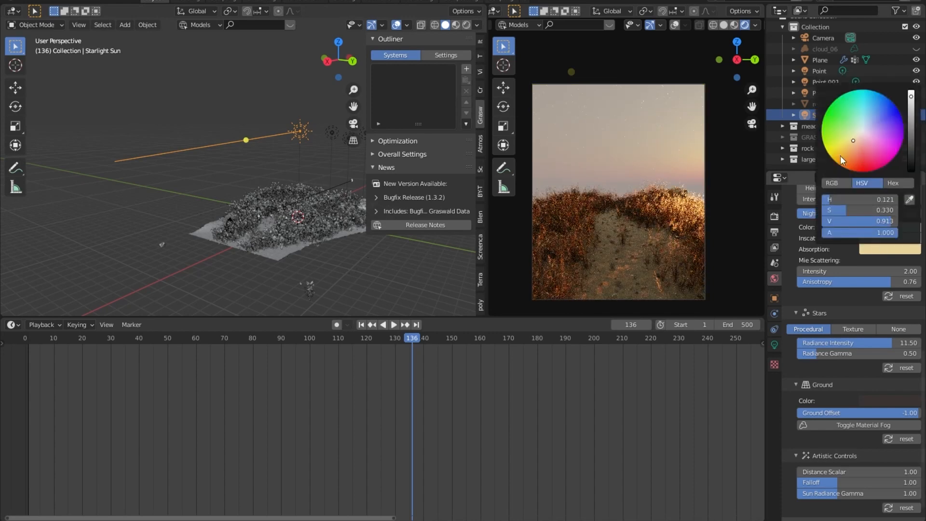
{"action": "left_click", "coordinate": [890, 249]}
{"action": "left_click_drag", "start_coordinate": [864, 138], "coordinate": [880, 114]}
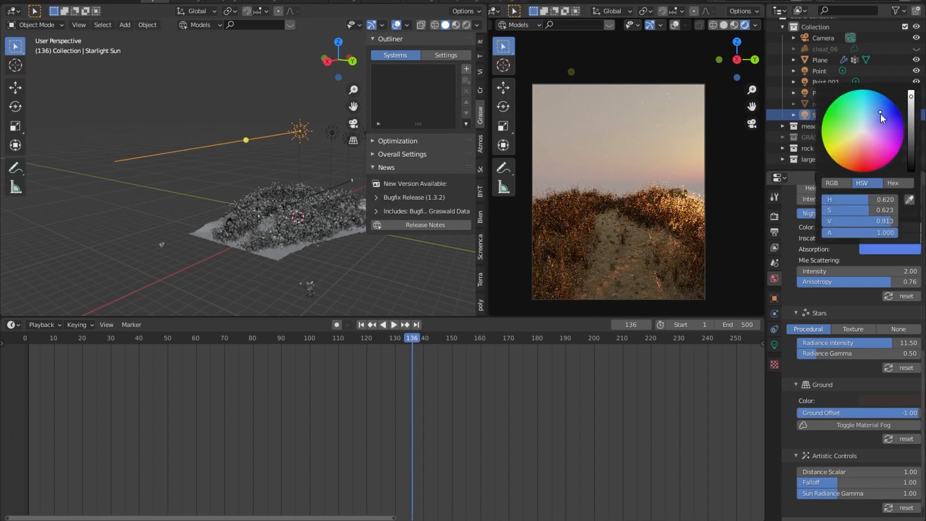
{"action": "left_click_drag", "start_coordinate": [870, 126], "coordinate": [884, 147]}
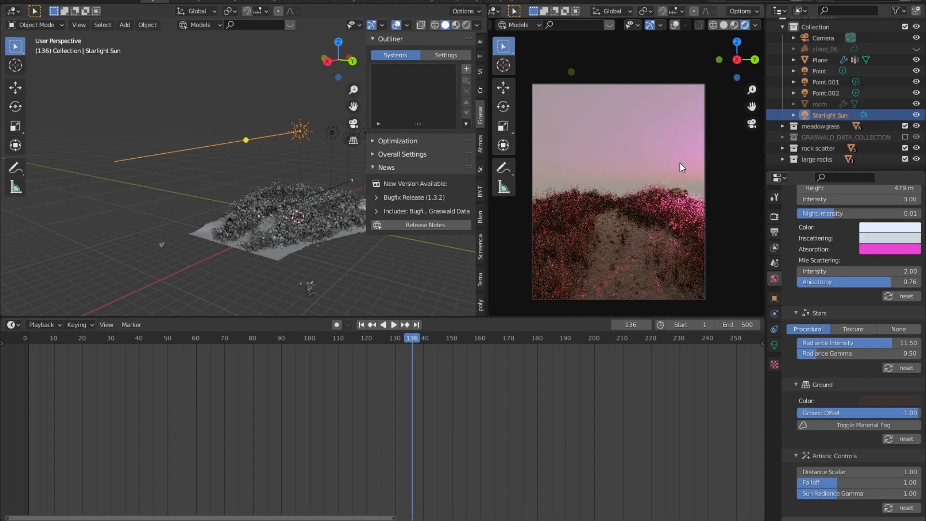
{"action": "left_click", "coordinate": [896, 250]}
{"action": "left_click", "coordinate": [860, 134]}
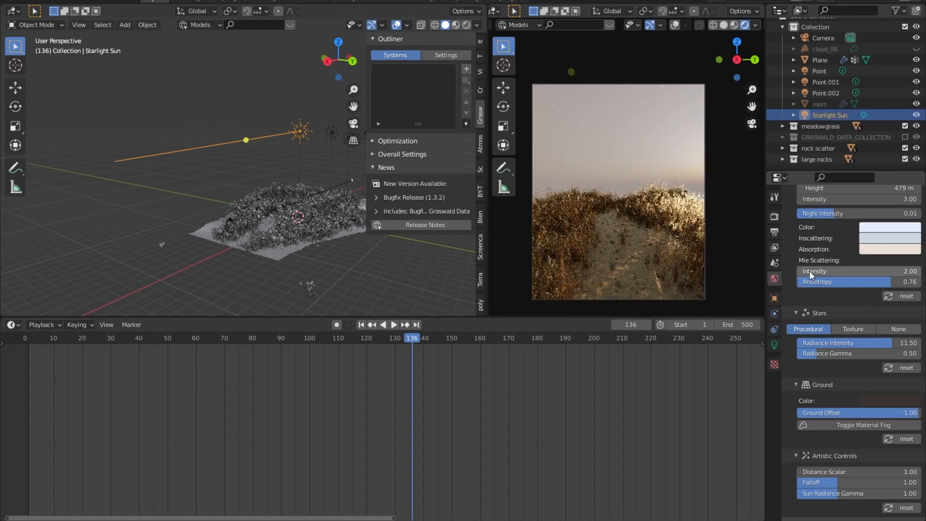
Try a Mie scattering intensity of 107.73 in the atmosphere settings, and reduce it to 0.00.
{"action": "left_click_drag", "start_coordinate": [809, 270], "coordinate": [894, 271]}
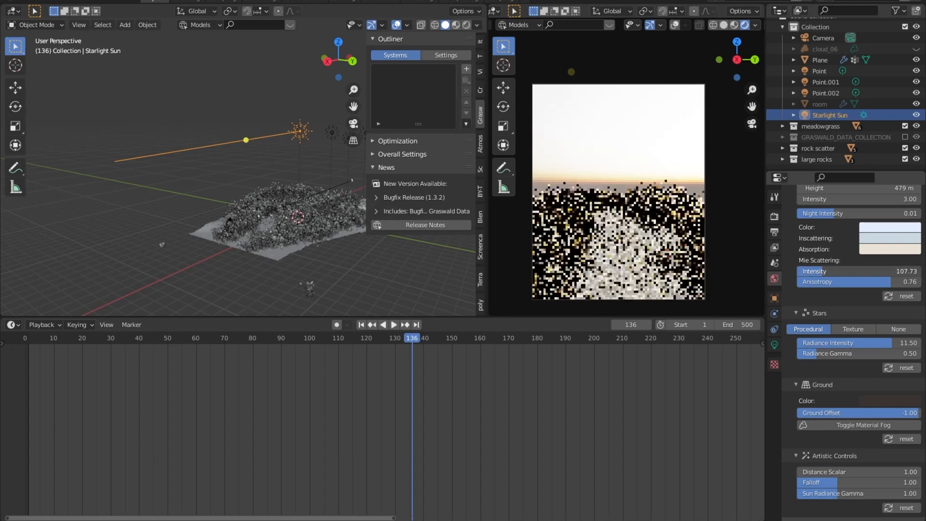
{"action": "left_click_drag", "start_coordinate": [894, 271], "coordinate": [797, 270]}
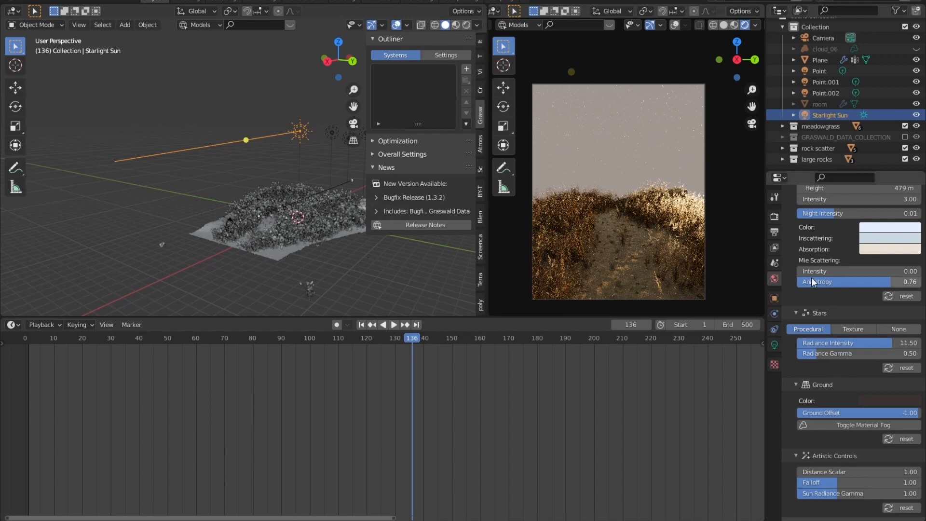
{"action": "left_click_drag", "start_coordinate": [805, 272], "coordinate": [805, 273]}
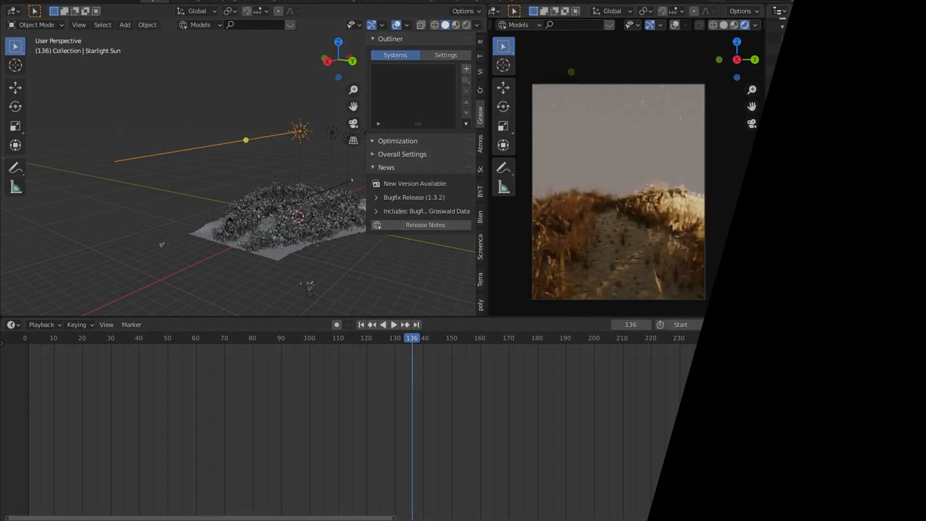